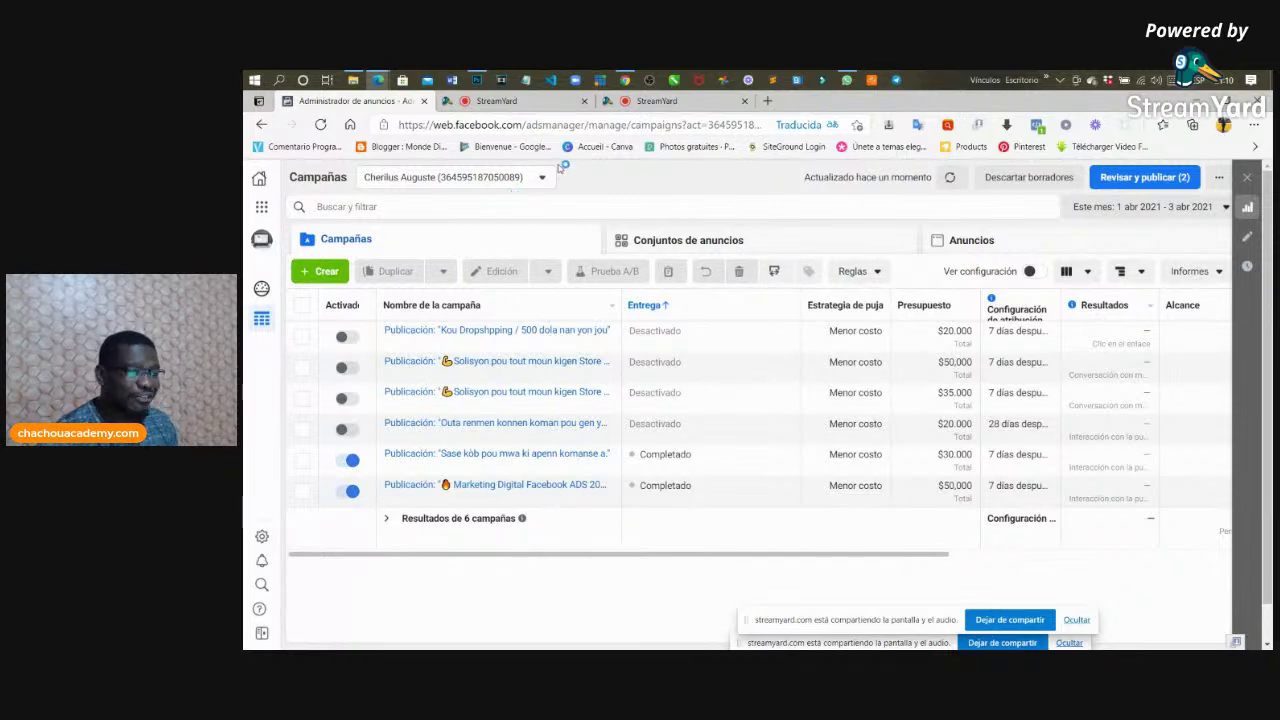
Check the comments in both StreamYard live studios and return to the Facebook ads manager
{"action": "left_click", "coordinate": [527, 101]}
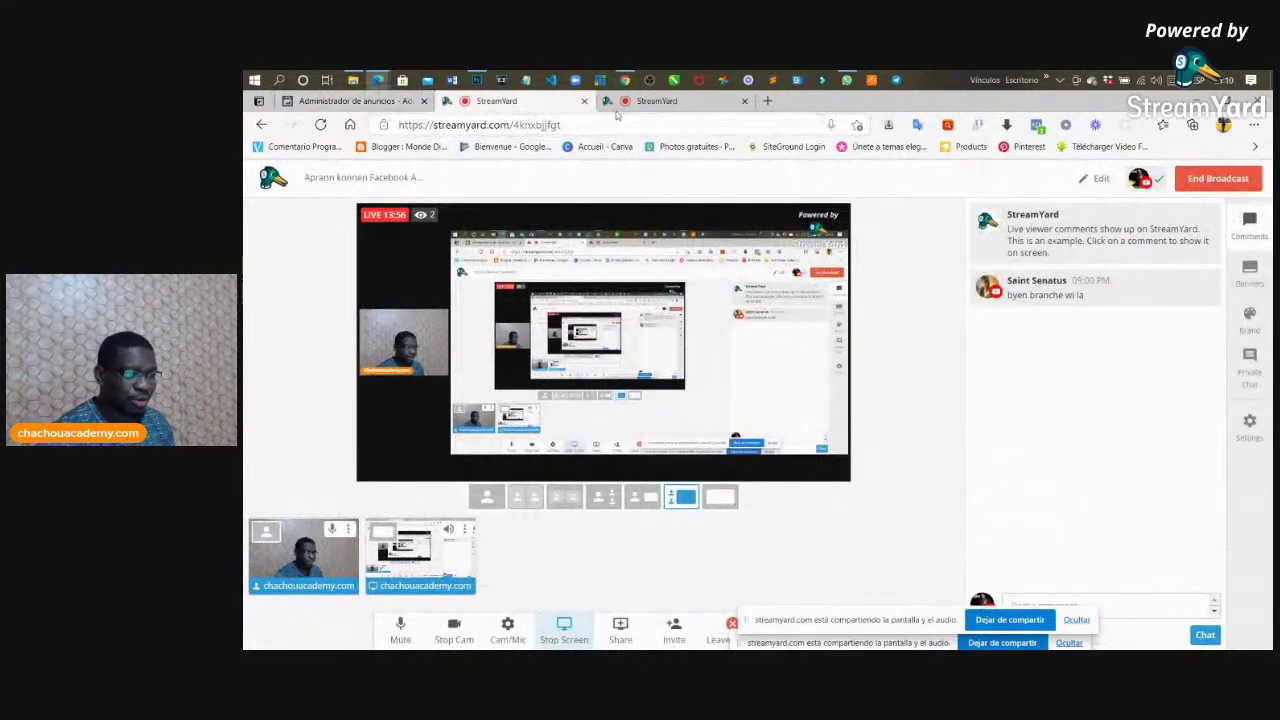
{"action": "left_click", "coordinate": [660, 100]}
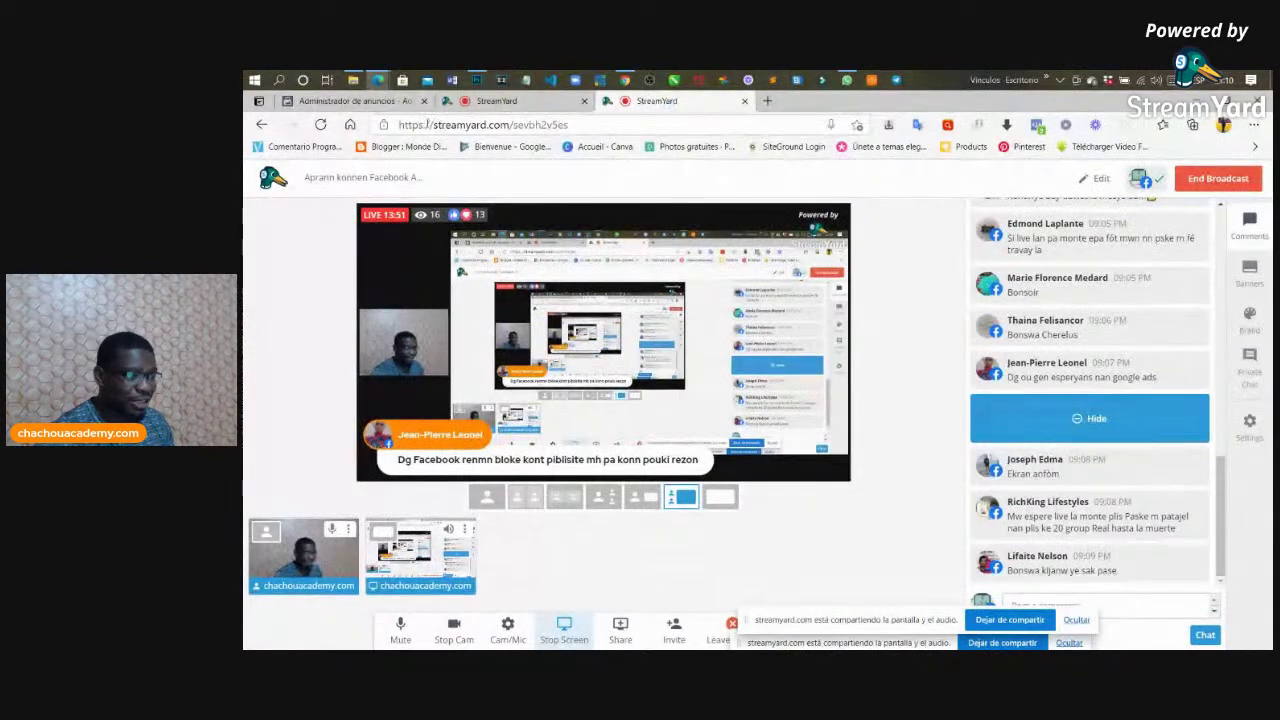
{"action": "left_click", "coordinate": [372, 101]}
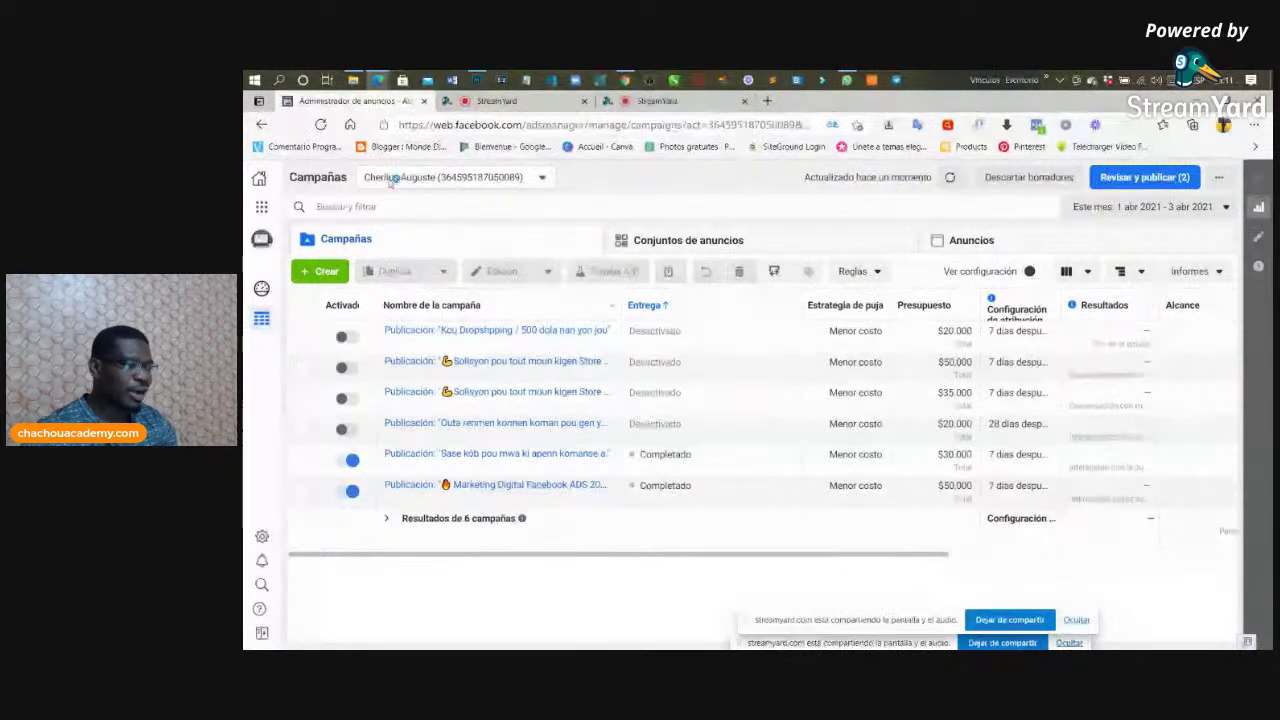
Magnify the campaigns page to examine the ad account name and number, and restore the normal view
{"action": "scroll", "coordinate": [392, 180], "scroll_direction": "up", "scroll_amount": 5}
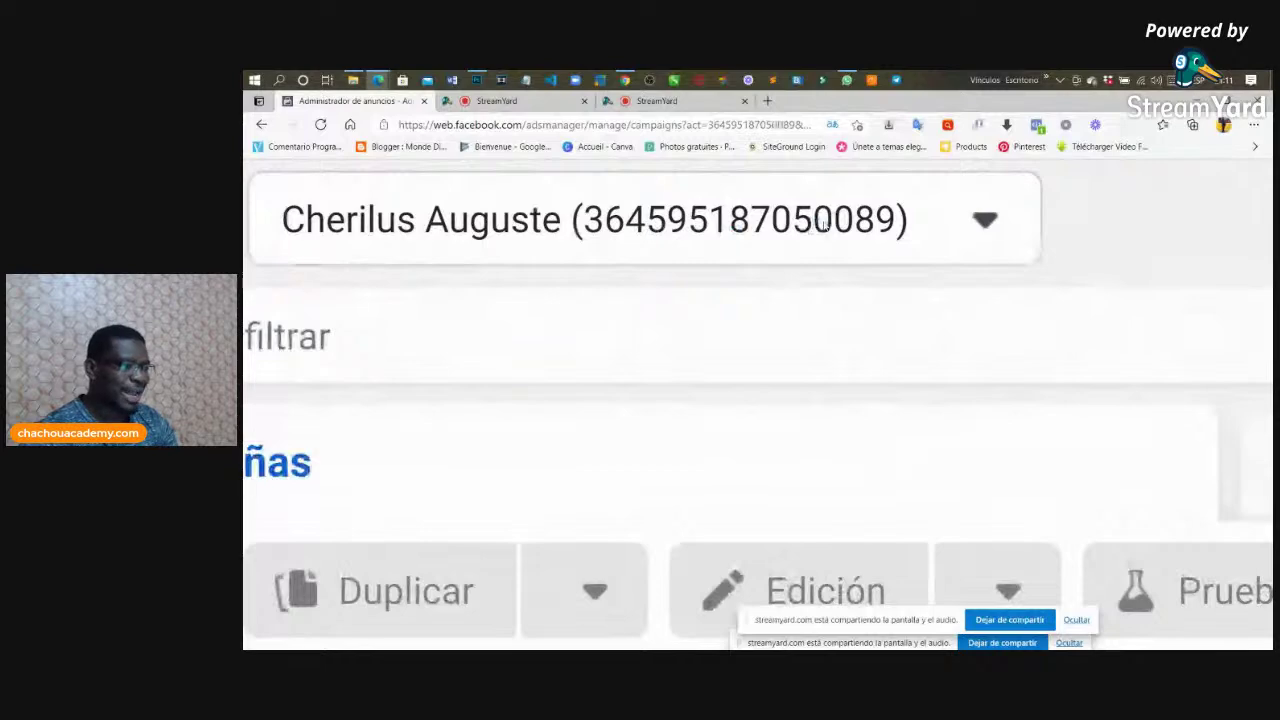
{"action": "key", "text": "ctrl+0"}
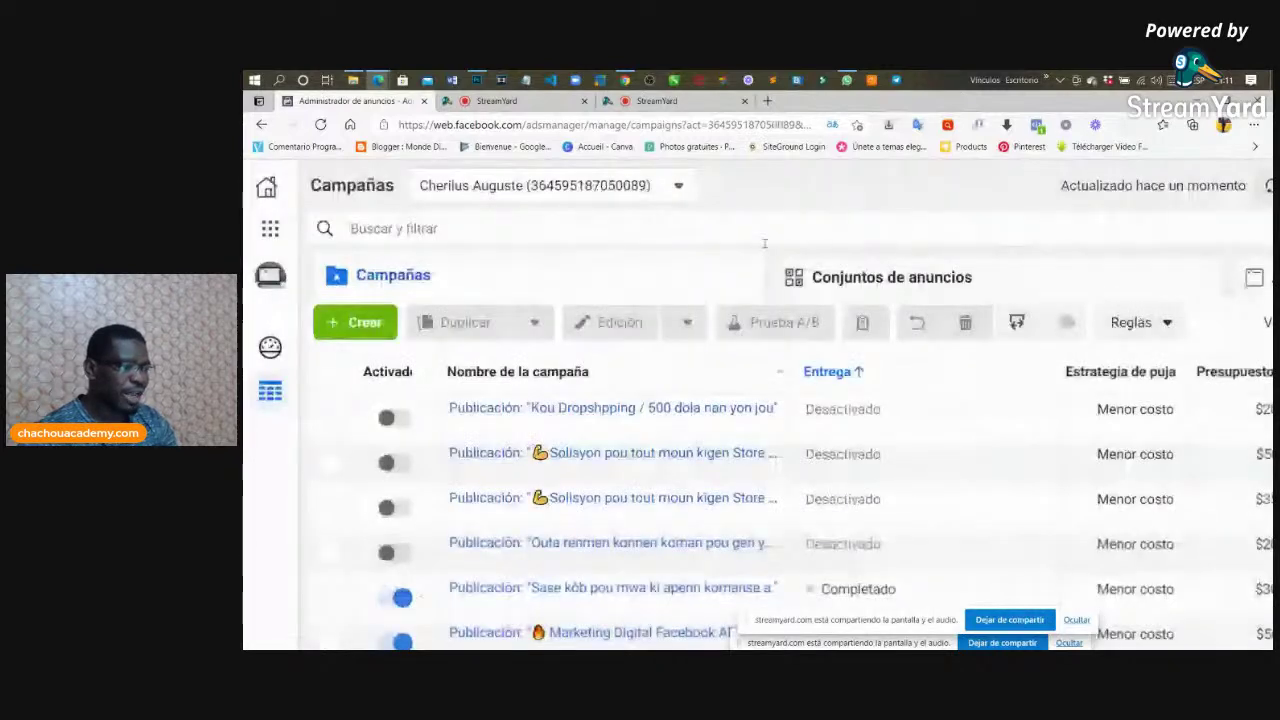
{"action": "scroll", "coordinate": [400, 265], "scroll_direction": "right", "scroll_amount": 1}
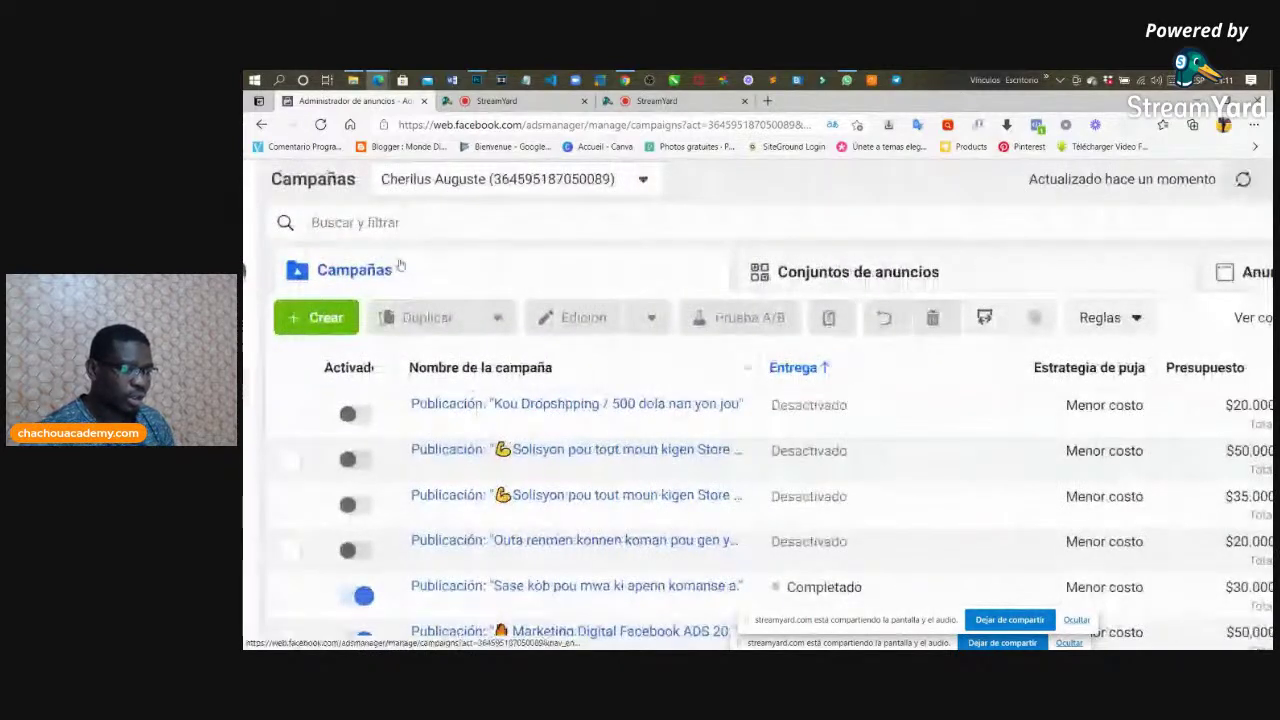
{"action": "left_click", "coordinate": [510, 230]}
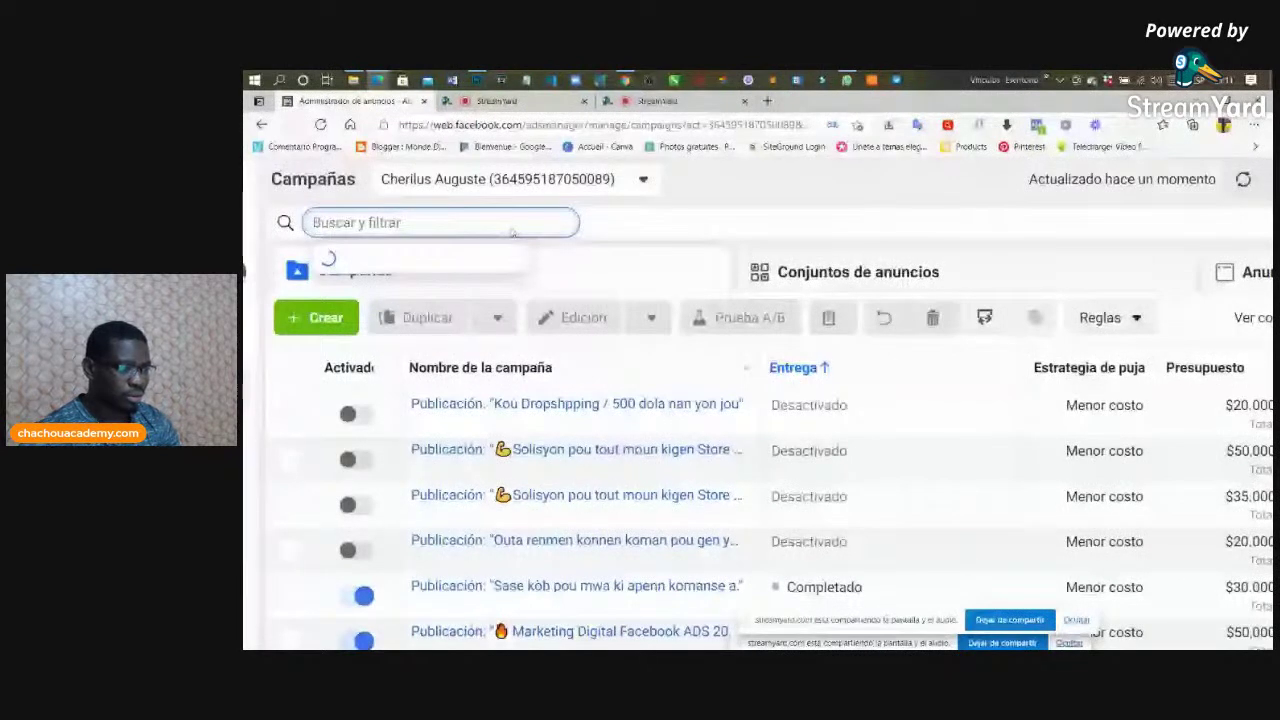
{"action": "key", "text": "ctrl+minus"}
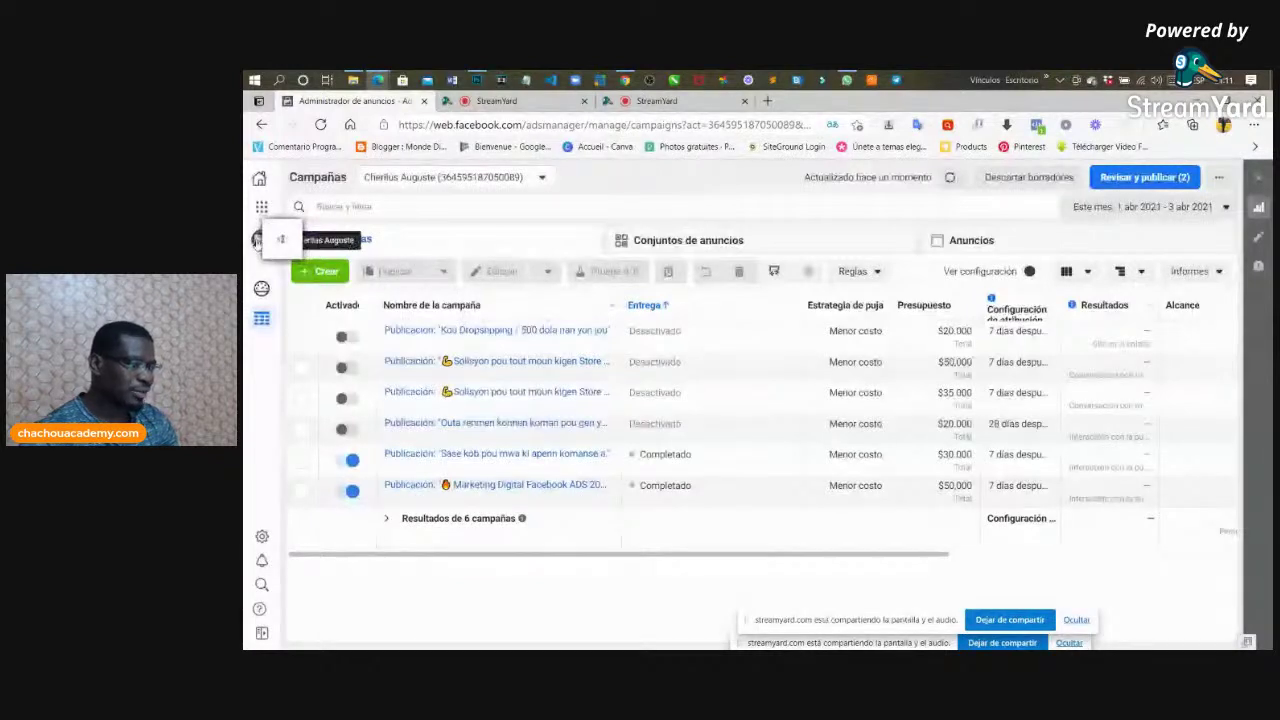
Magnify the account's profile icon and its name label beside the campaign list, and restore the normal view
{"action": "key", "text": "ctrl+plus"}
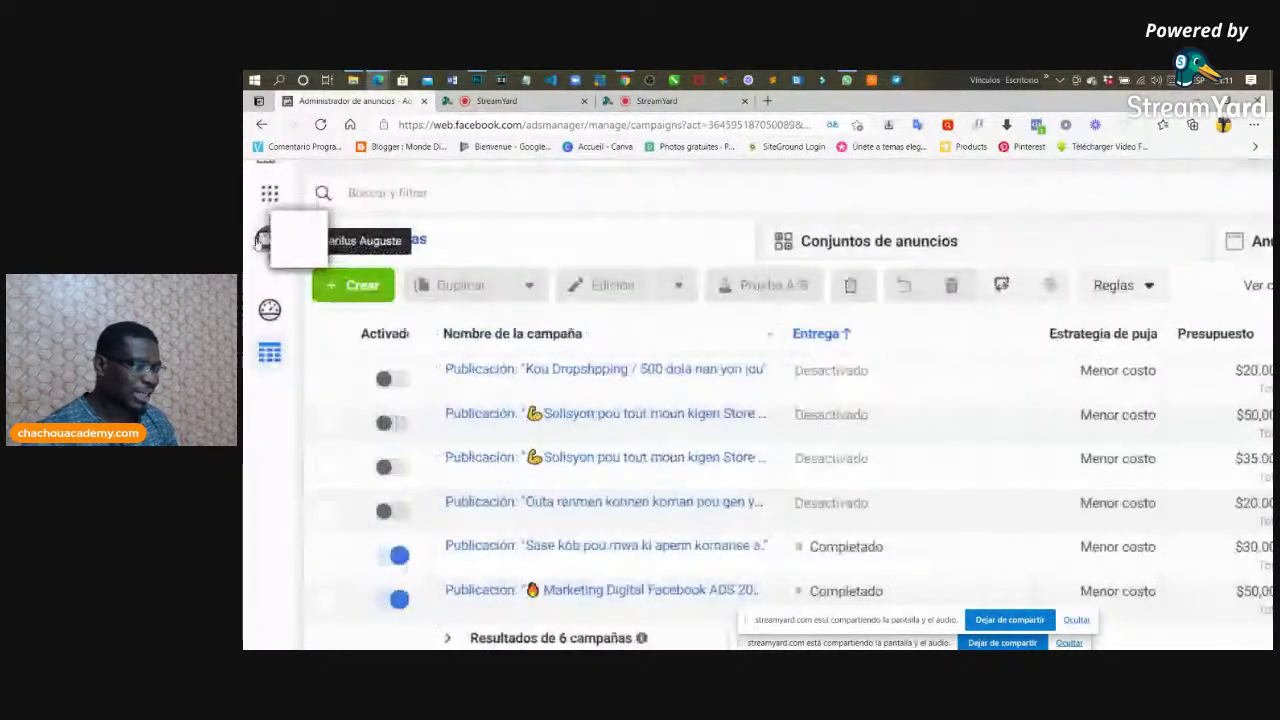
{"action": "key", "text": "ctrl+plus"}
{"action": "key", "text": "ctrl+plus"}
{"action": "key", "text": "ctrl+plus"}
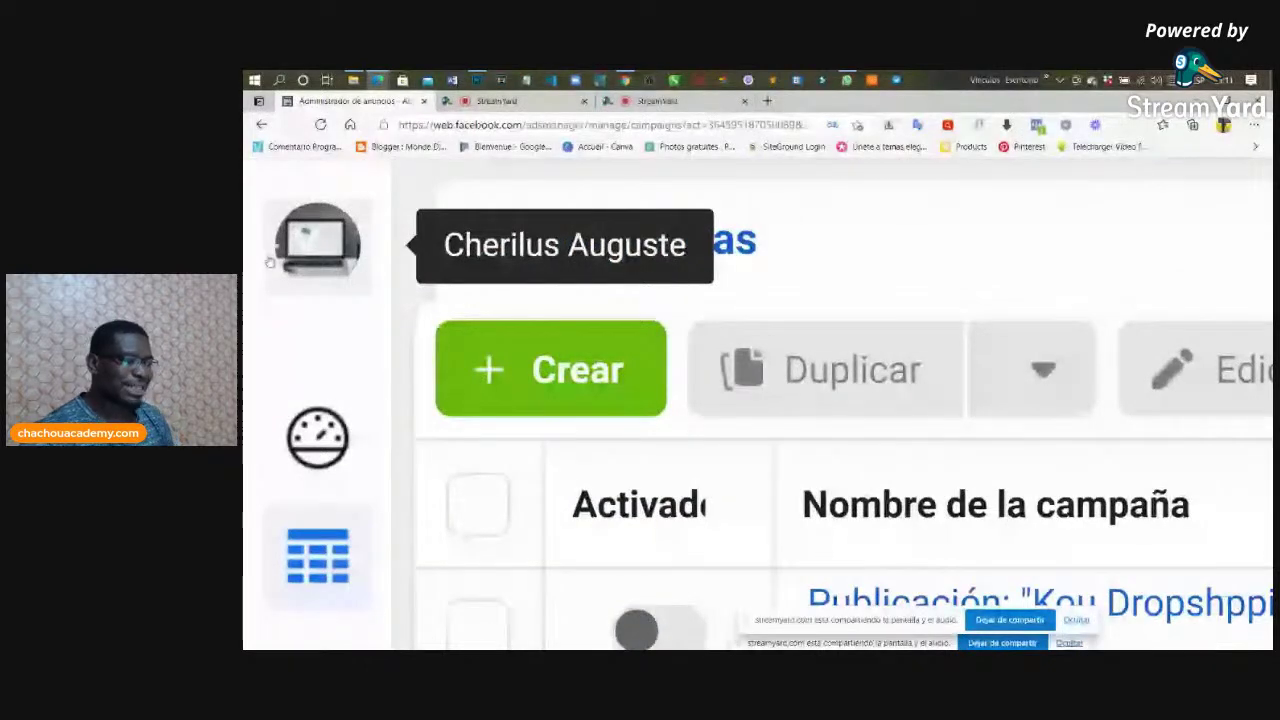
{"action": "key", "text": "ctrl+0"}
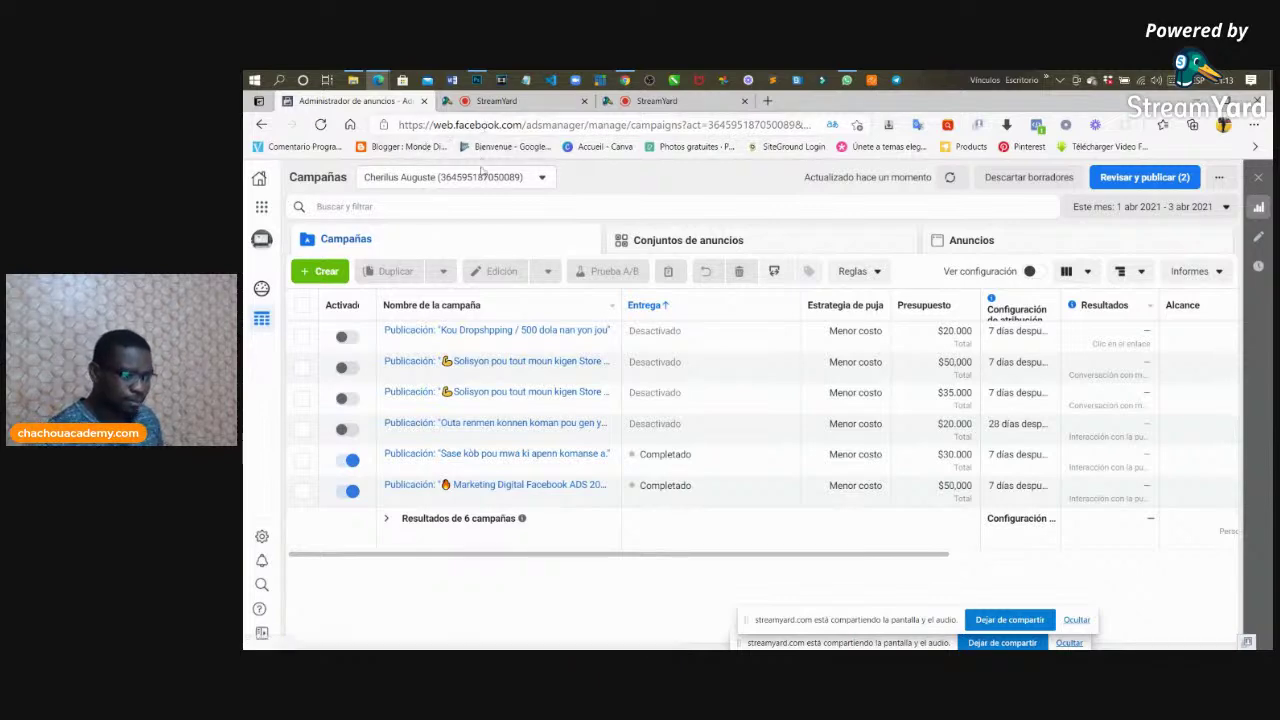
Switch to the YouTube broadcast's StreamYard studio, show the comment "millionaire.Steve nan kay la" on screen and hide it again
{"action": "left_click", "coordinate": [500, 101]}
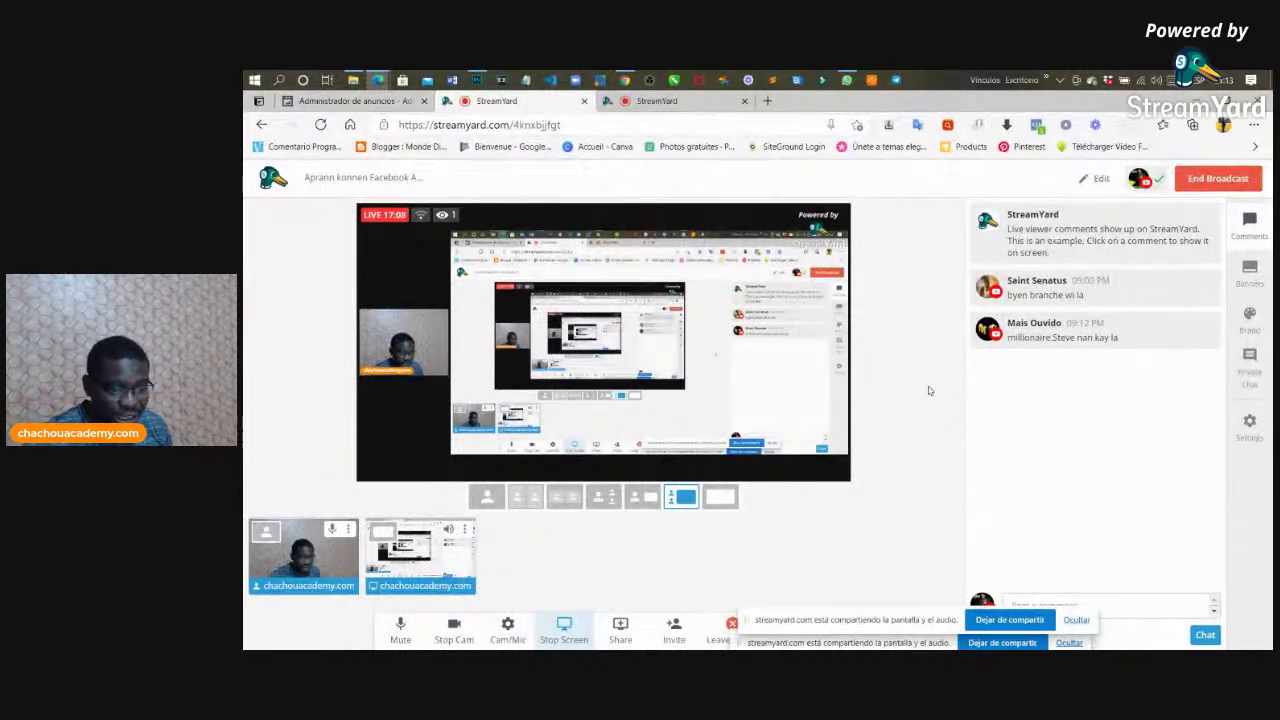
{"action": "left_click", "coordinate": [1058, 340]}
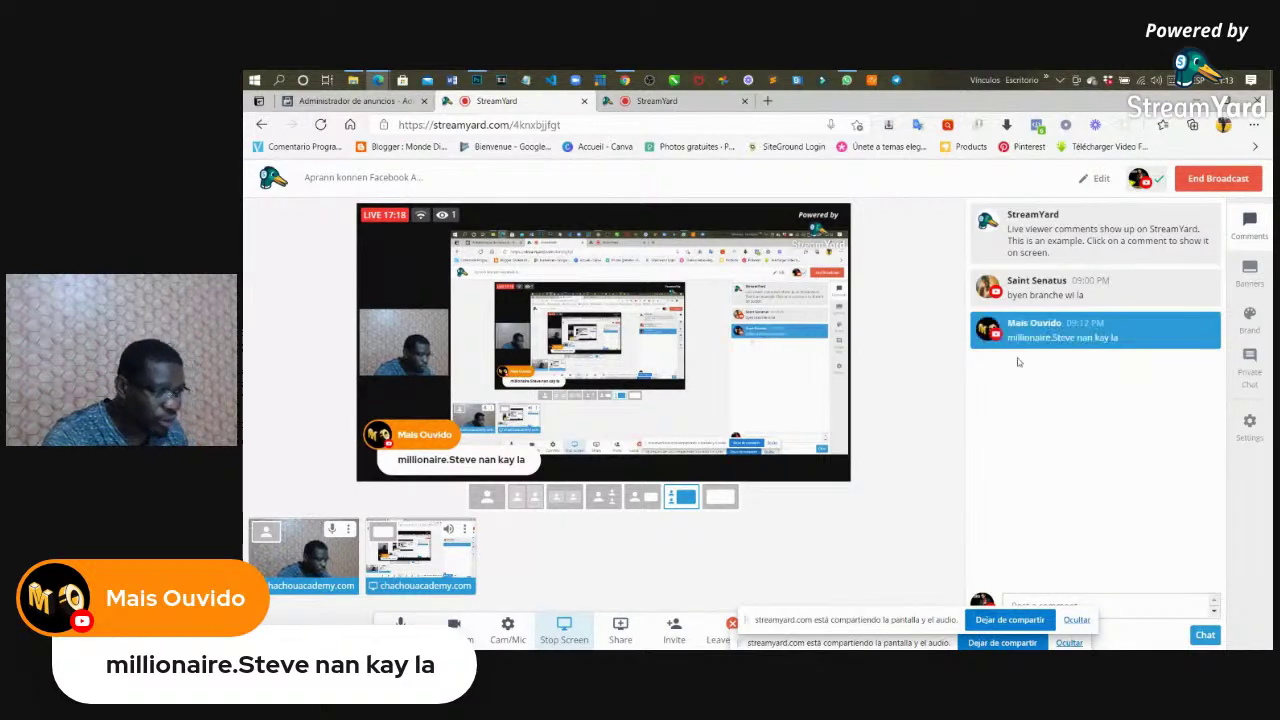
{"action": "left_click", "coordinate": [1053, 318]}
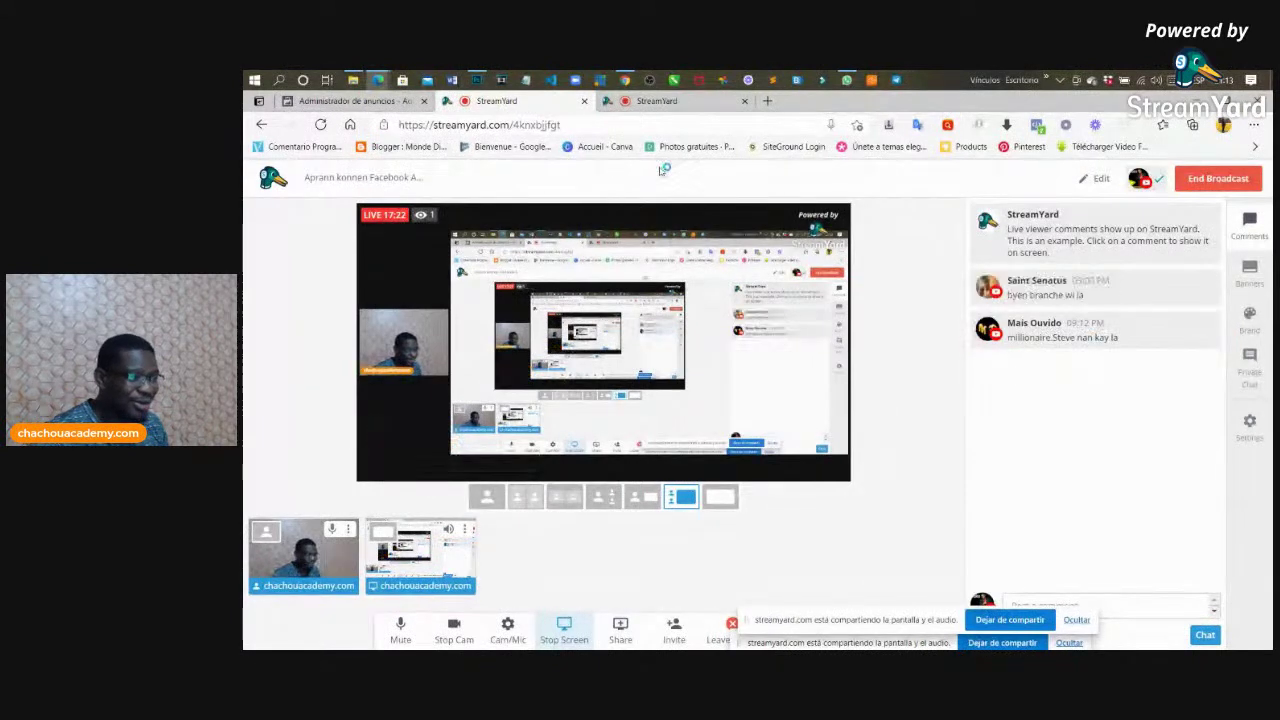
Switch to the Facebook broadcast's StreamYard studio and show the comments "Ekran anfòm" and "Mw espere live la monte plis" one after the other
{"action": "left_click", "coordinate": [652, 101]}
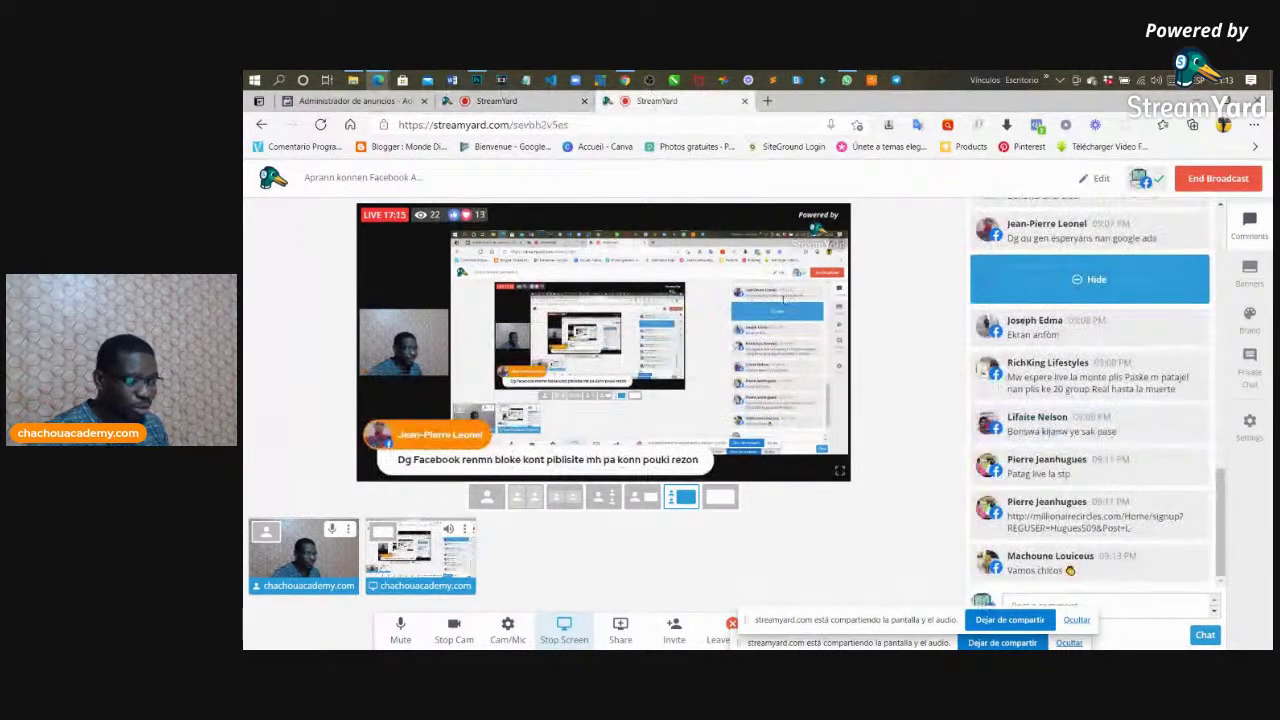
{"action": "mouse_move", "coordinate": [1081, 381]}
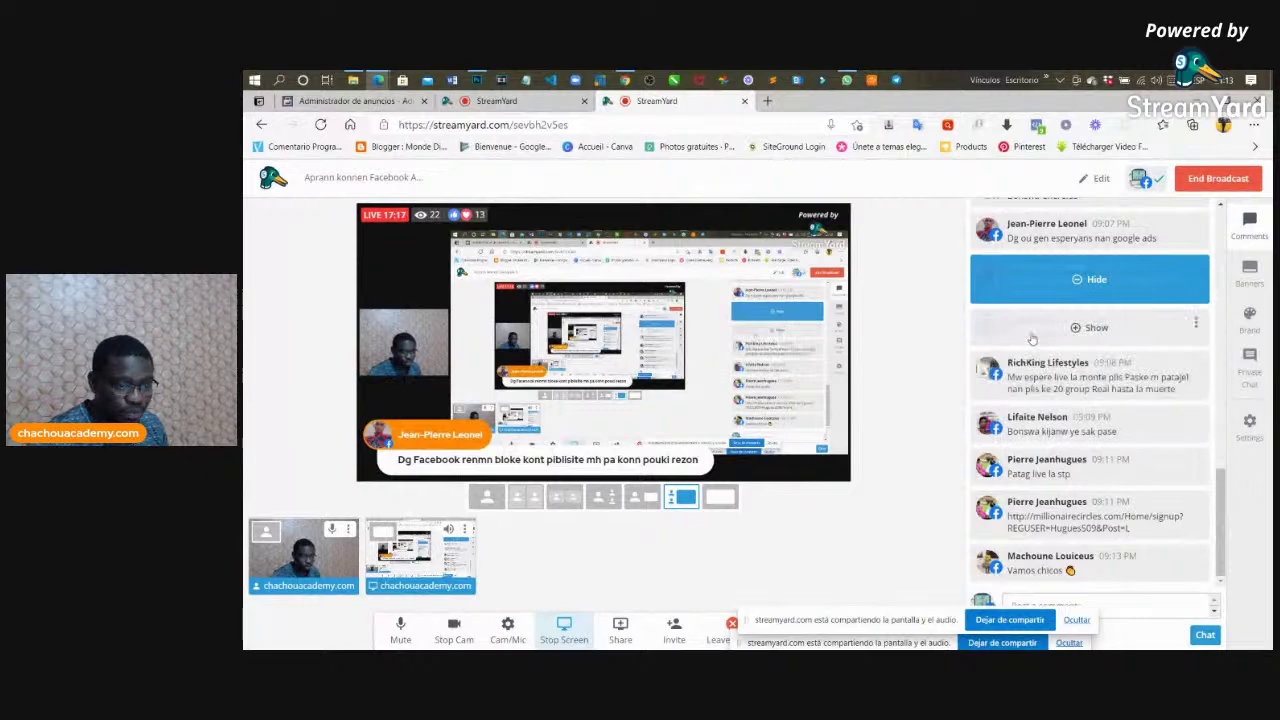
{"action": "left_click", "coordinate": [1080, 327]}
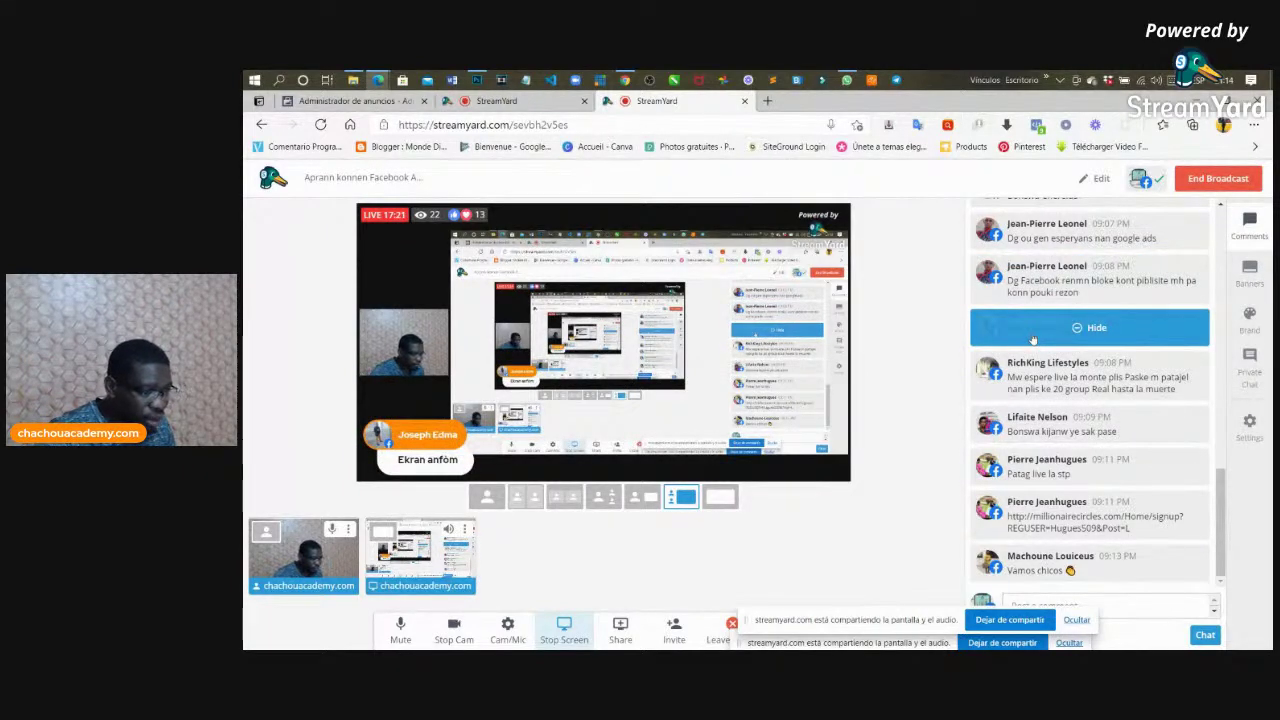
{"action": "mouse_move", "coordinate": [1050, 365]}
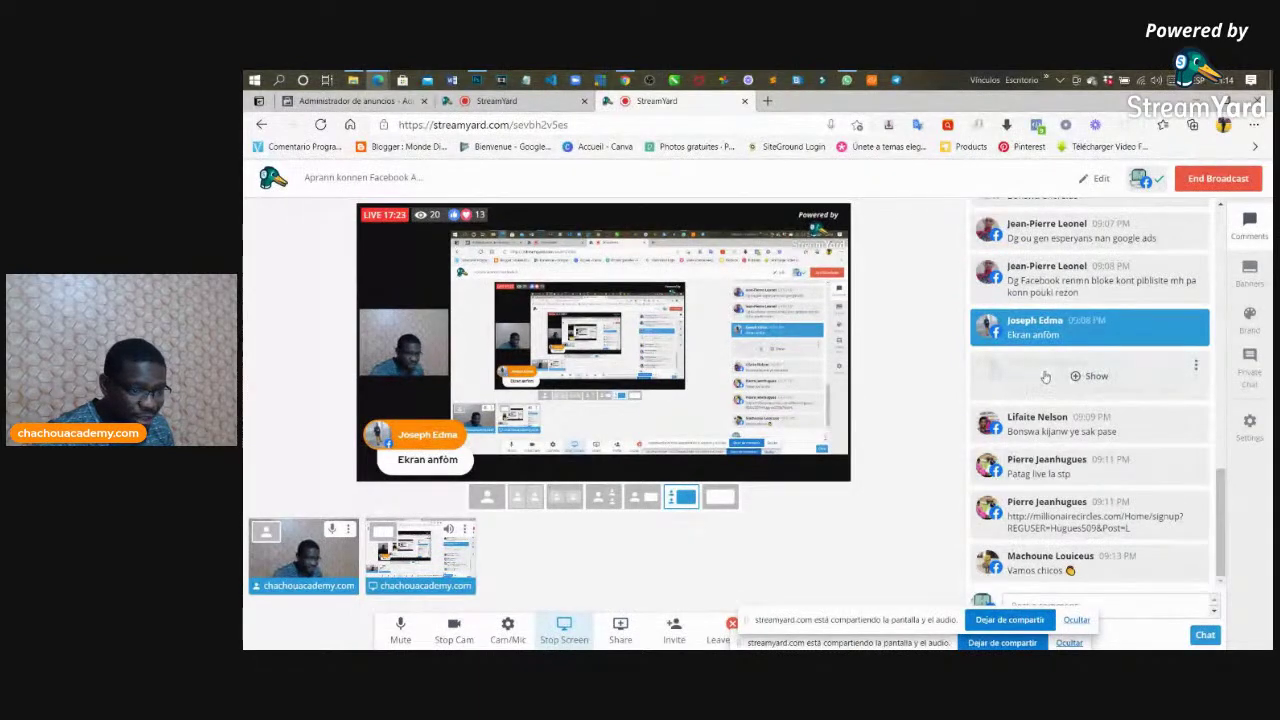
{"action": "left_click", "coordinate": [1045, 377]}
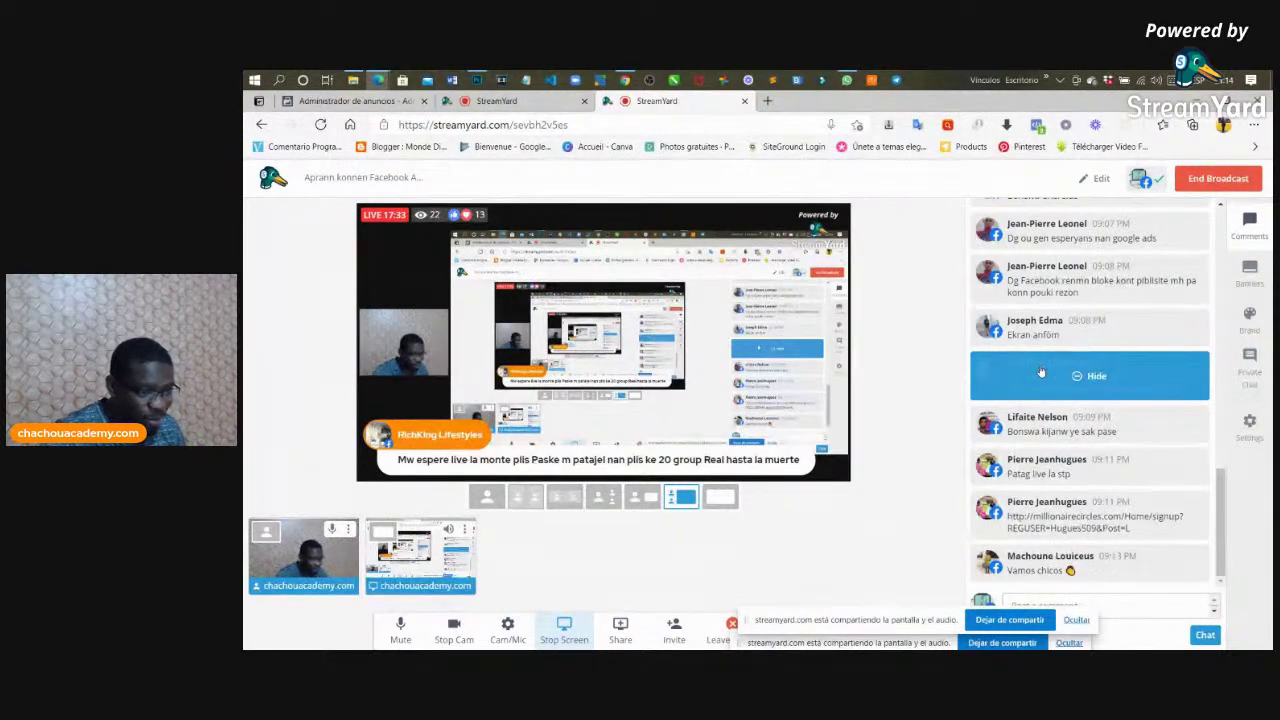
Show each viewer comment in turn, from "Bonswa kijanw ye sak pase" through "Ki jan ou ka edem ak paj facebook mw"
{"action": "left_click", "coordinate": [1039, 424]}
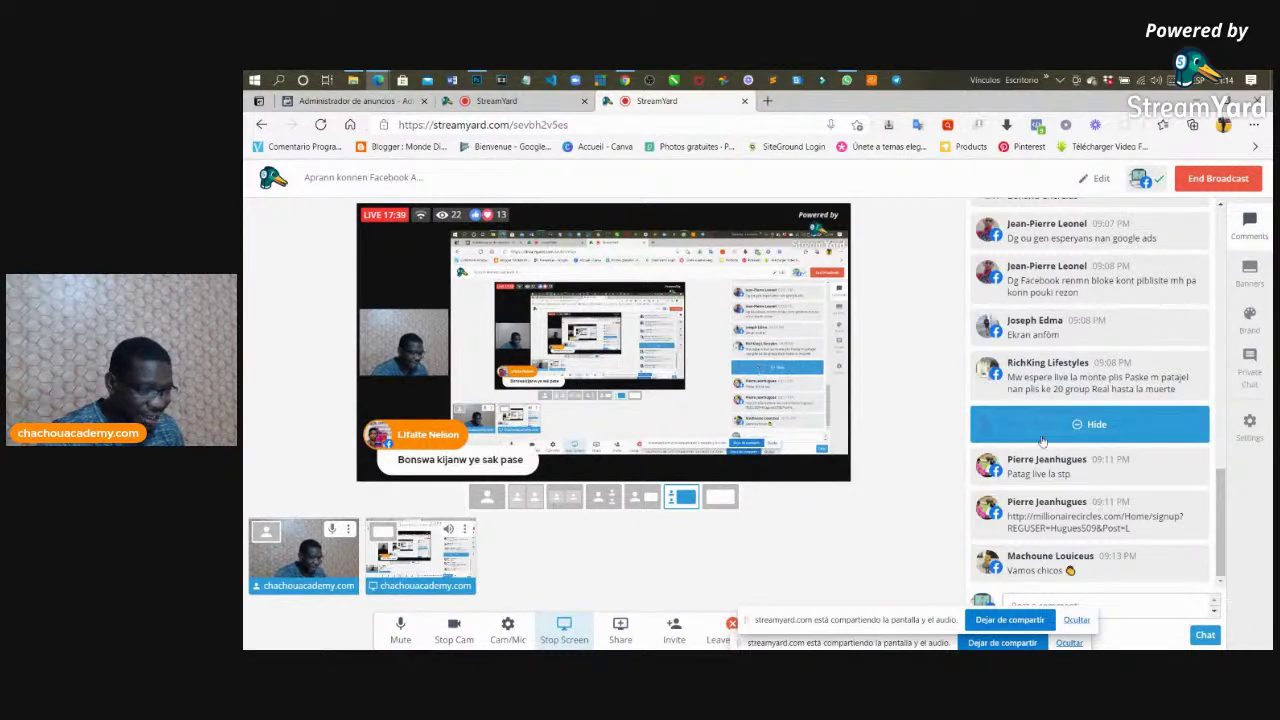
{"action": "left_click", "coordinate": [1035, 467]}
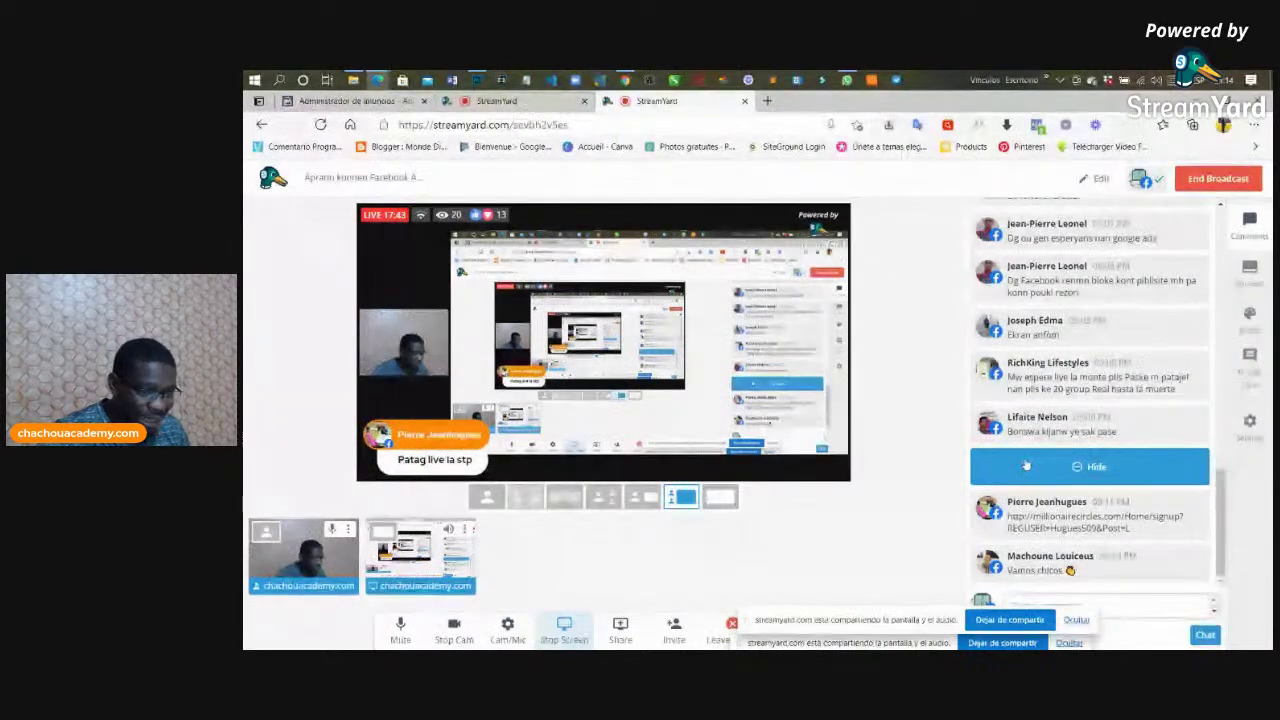
{"action": "left_click", "coordinate": [1031, 521]}
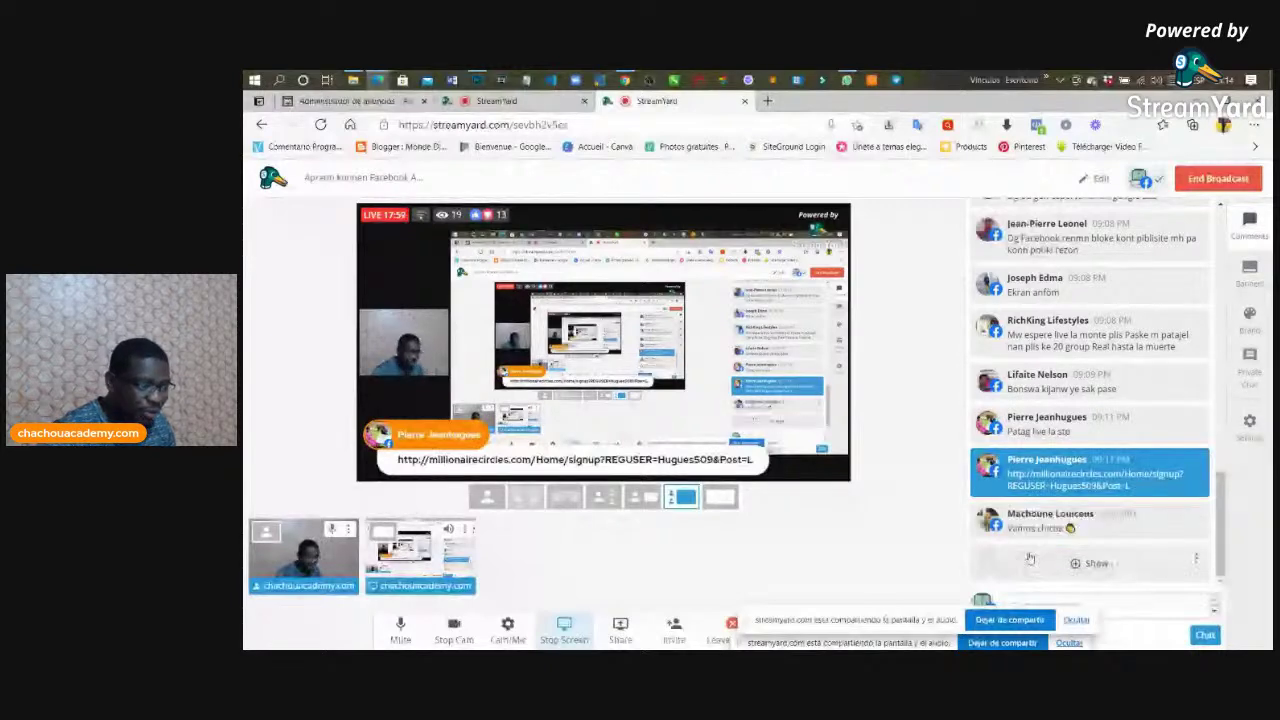
{"action": "left_click", "coordinate": [1025, 522]}
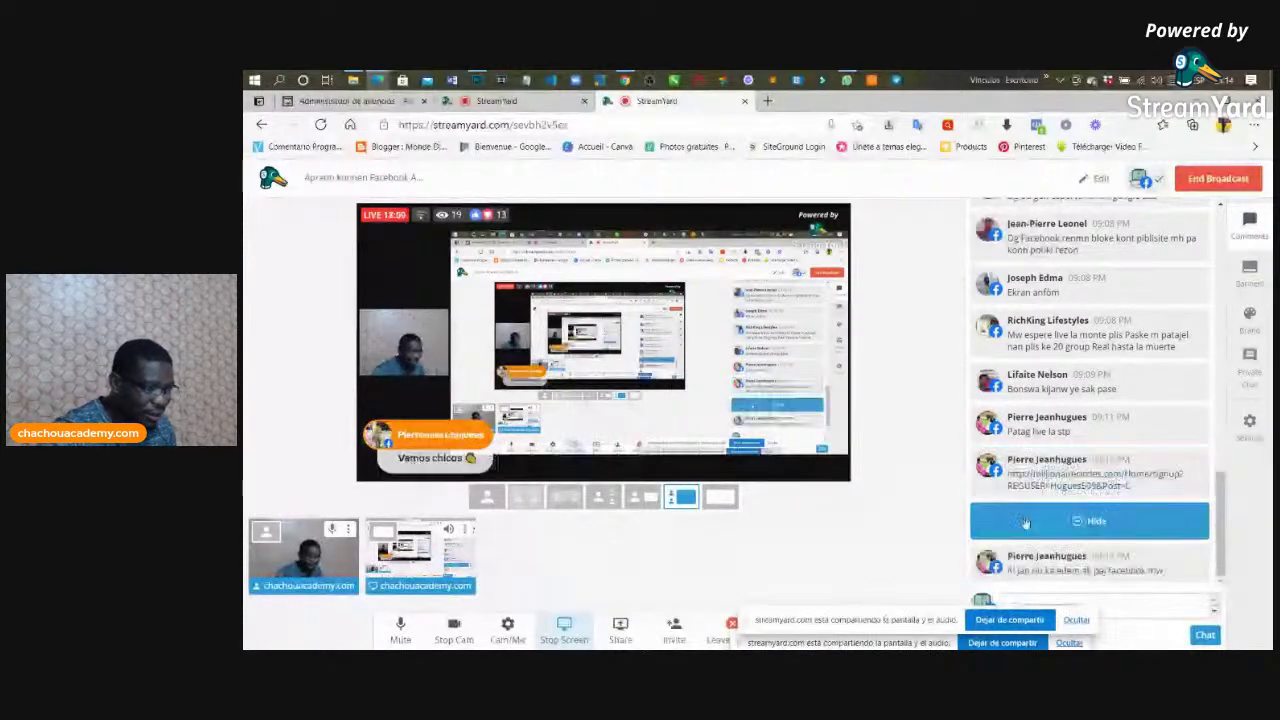
{"action": "mouse_move", "coordinate": [1036, 560]}
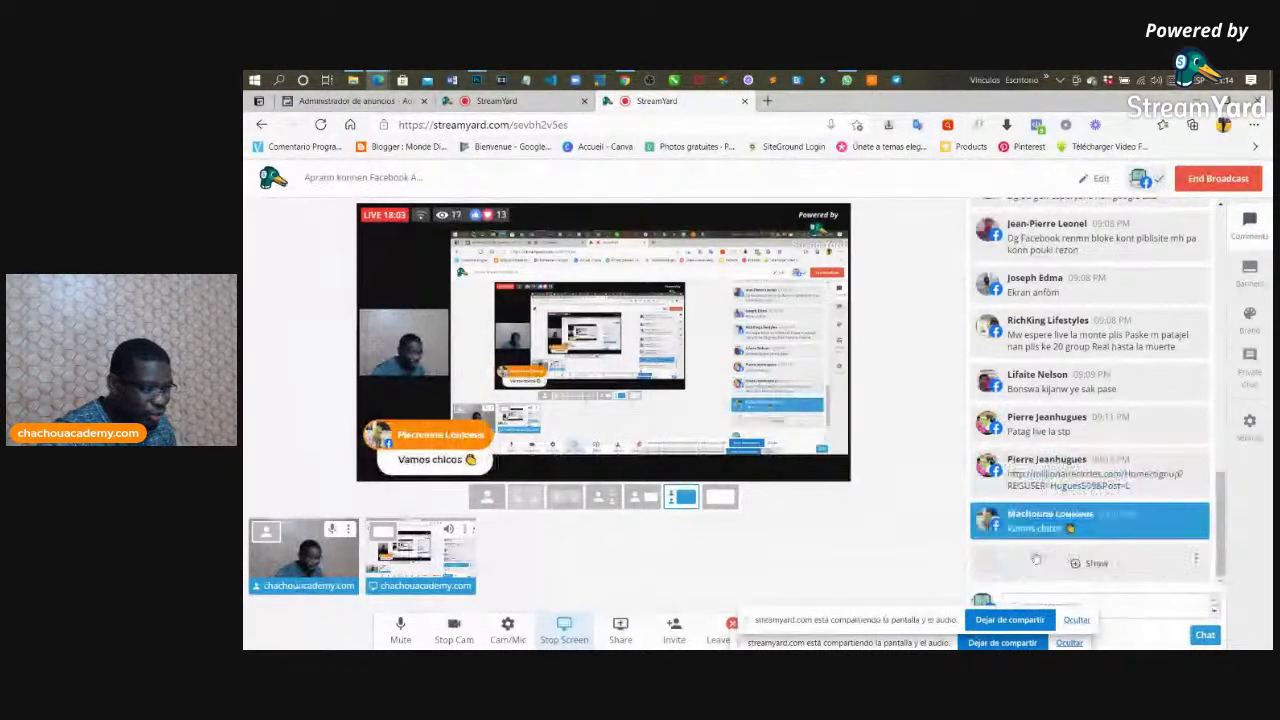
{"action": "left_click", "coordinate": [1035, 560]}
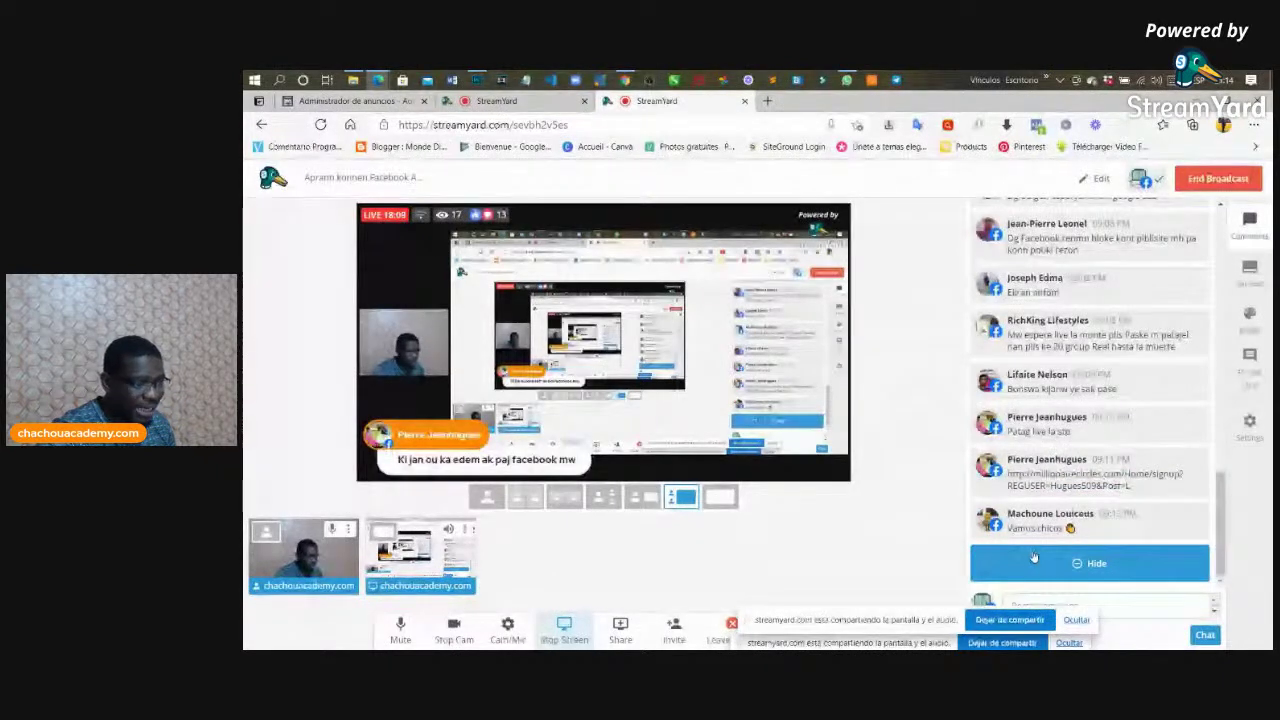
Show the newer comments in turn, from "Men si yo bloke kont piblisite mw" through "Monotize", "Mh k edel ui sil vle" and "26mil"
{"action": "mouse_move", "coordinate": [1035, 460]}
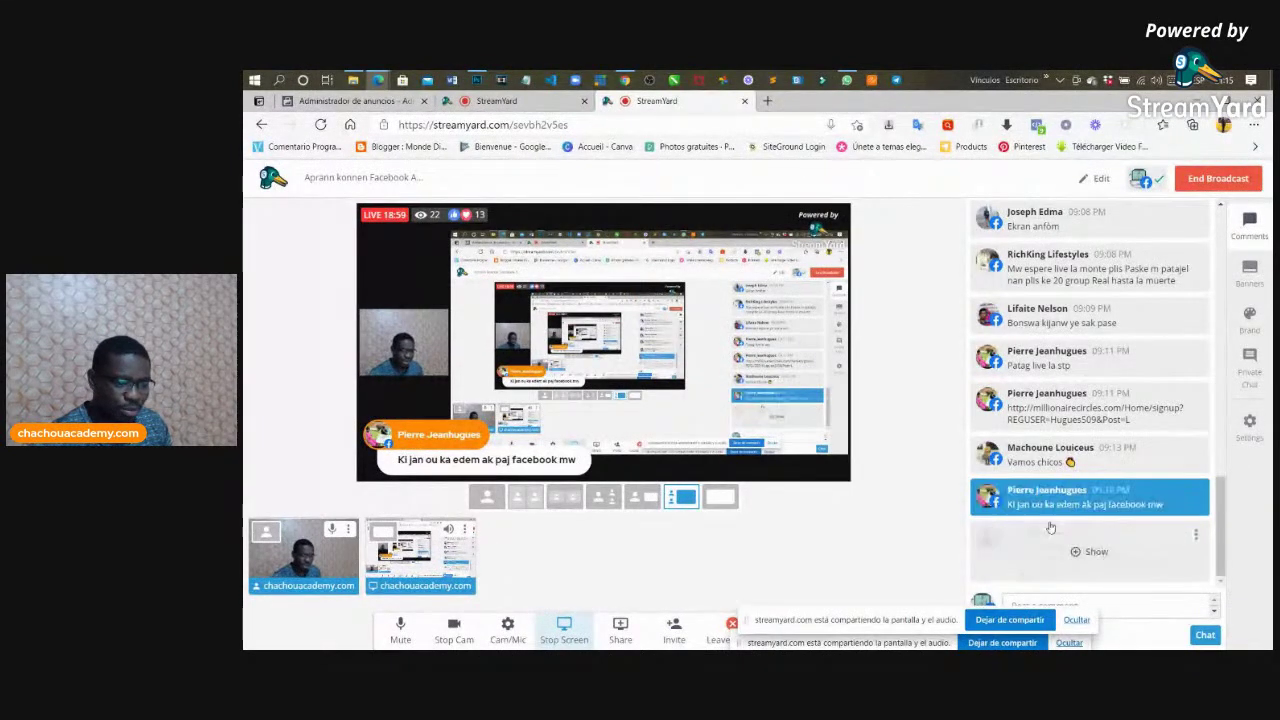
{"action": "left_click", "coordinate": [1027, 555]}
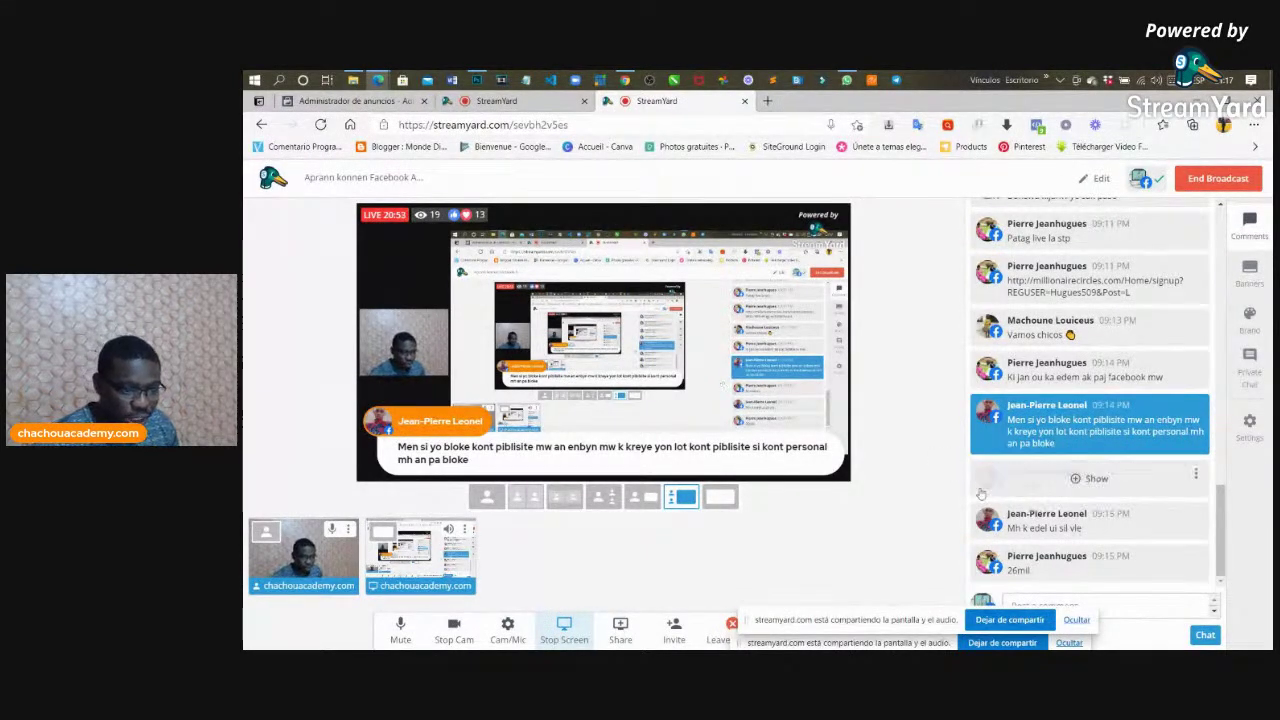
{"action": "left_click", "coordinate": [997, 487]}
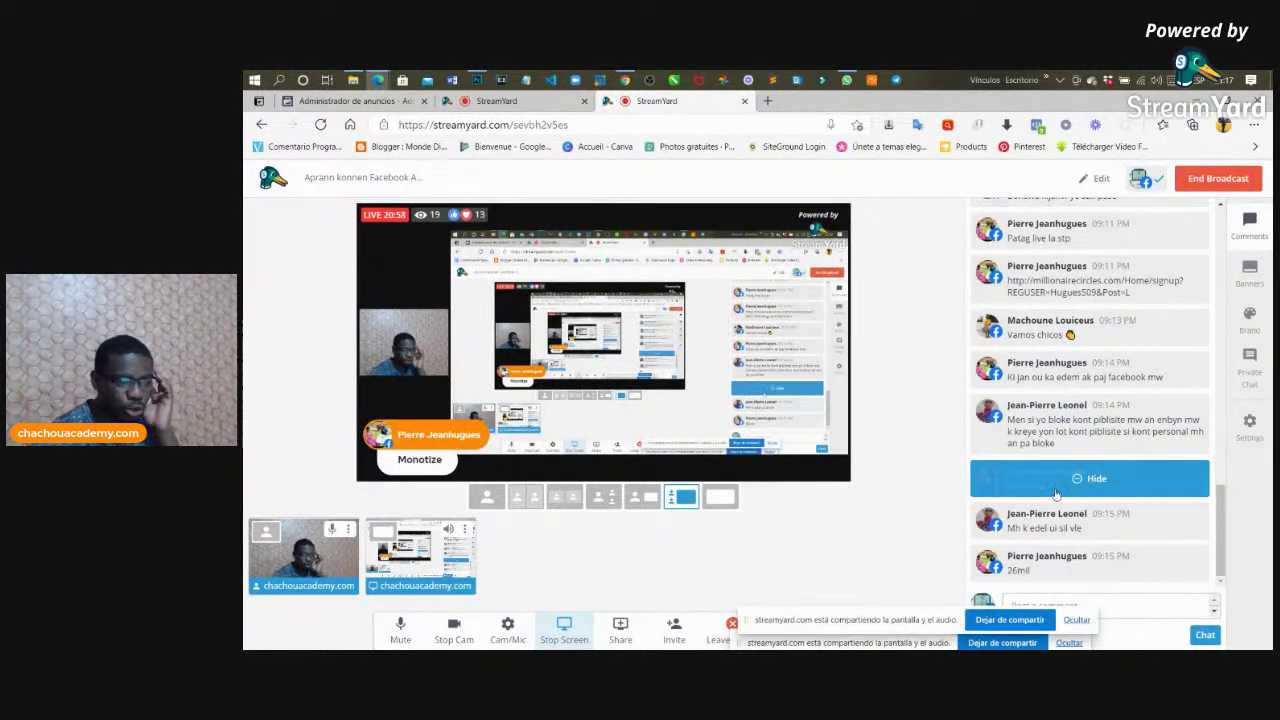
{"action": "mouse_move", "coordinate": [1027, 521]}
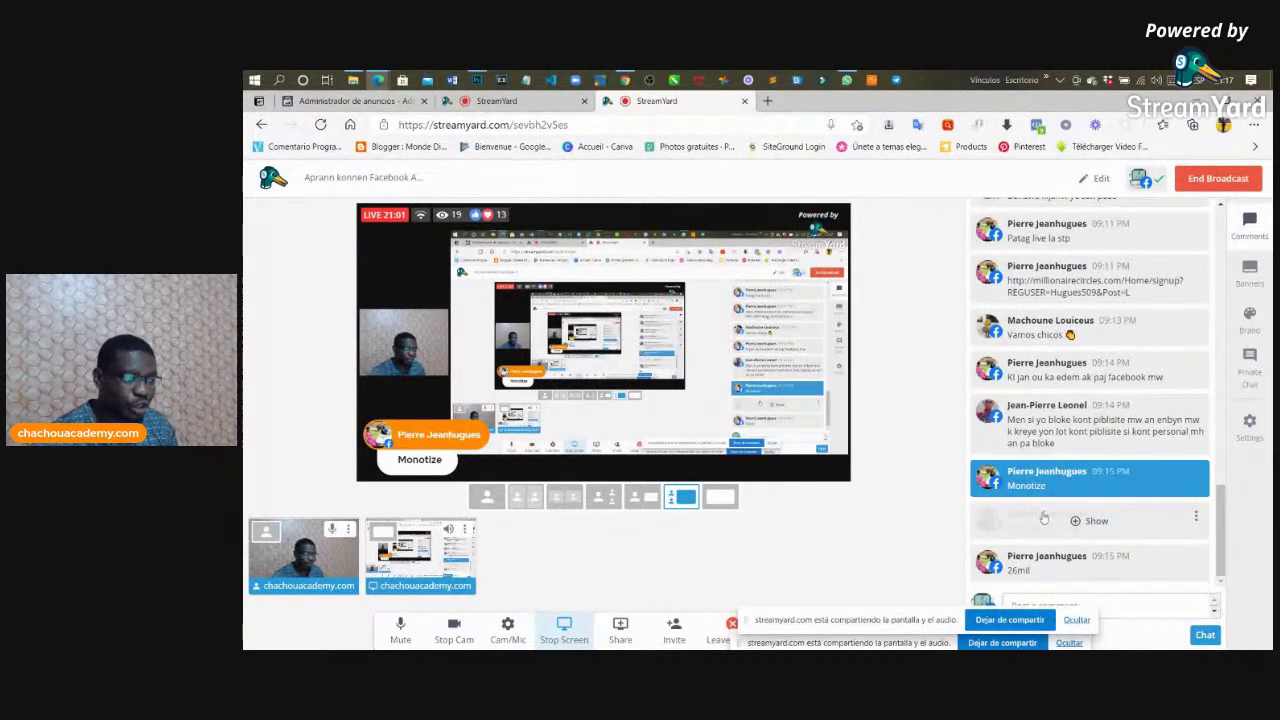
{"action": "left_click", "coordinate": [1036, 521]}
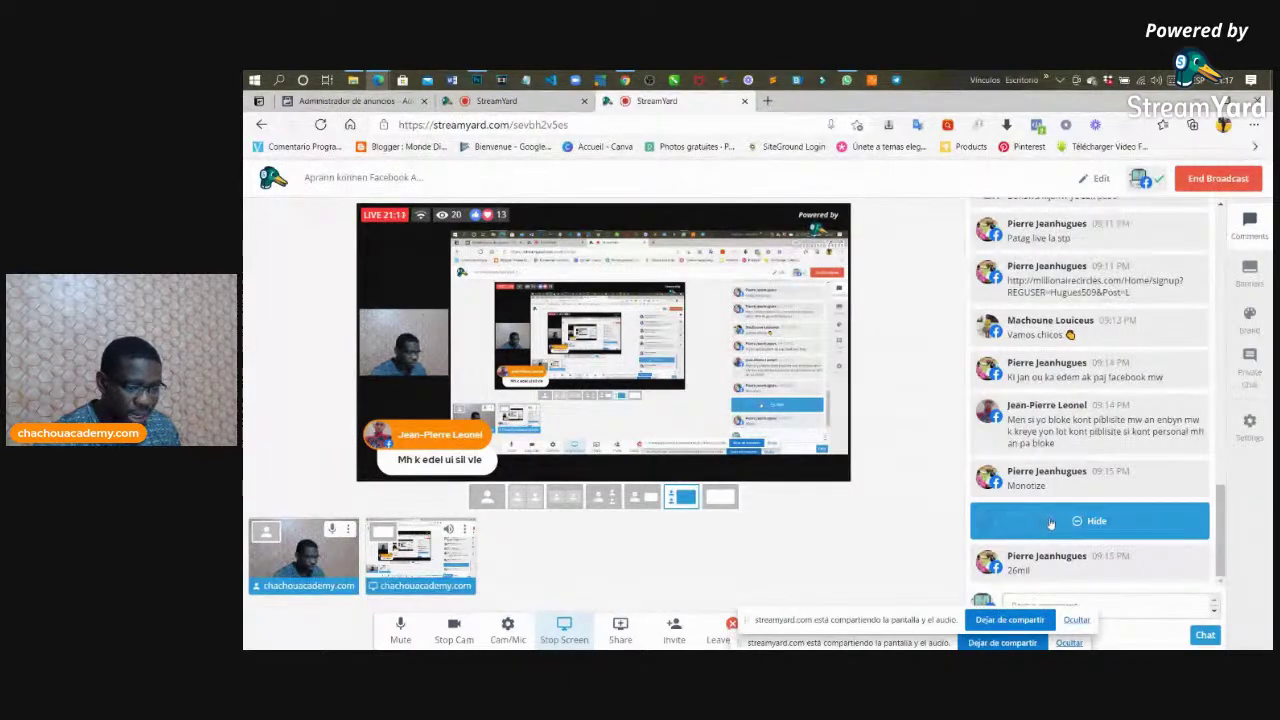
{"action": "left_click", "coordinate": [1032, 565]}
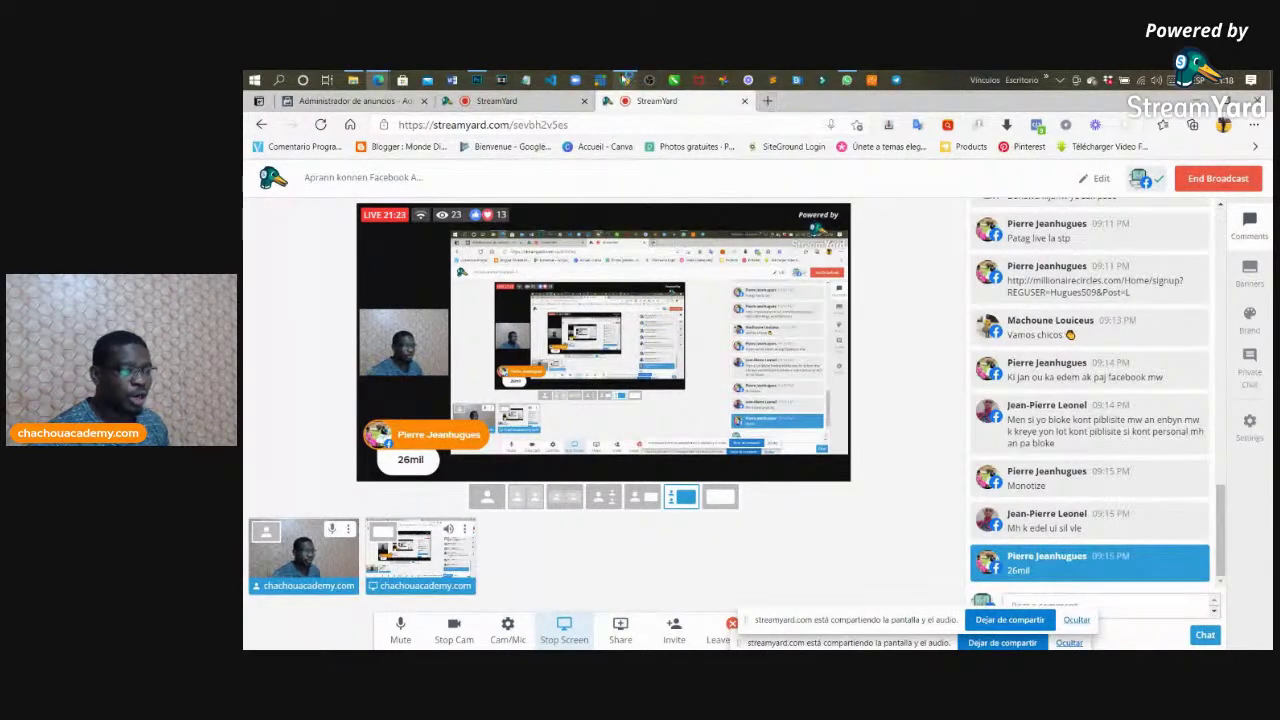
Switch to Chrome, open YouTube in a new tab and go to the Chachou Academy channel page
{"action": "left_click", "coordinate": [628, 110]}
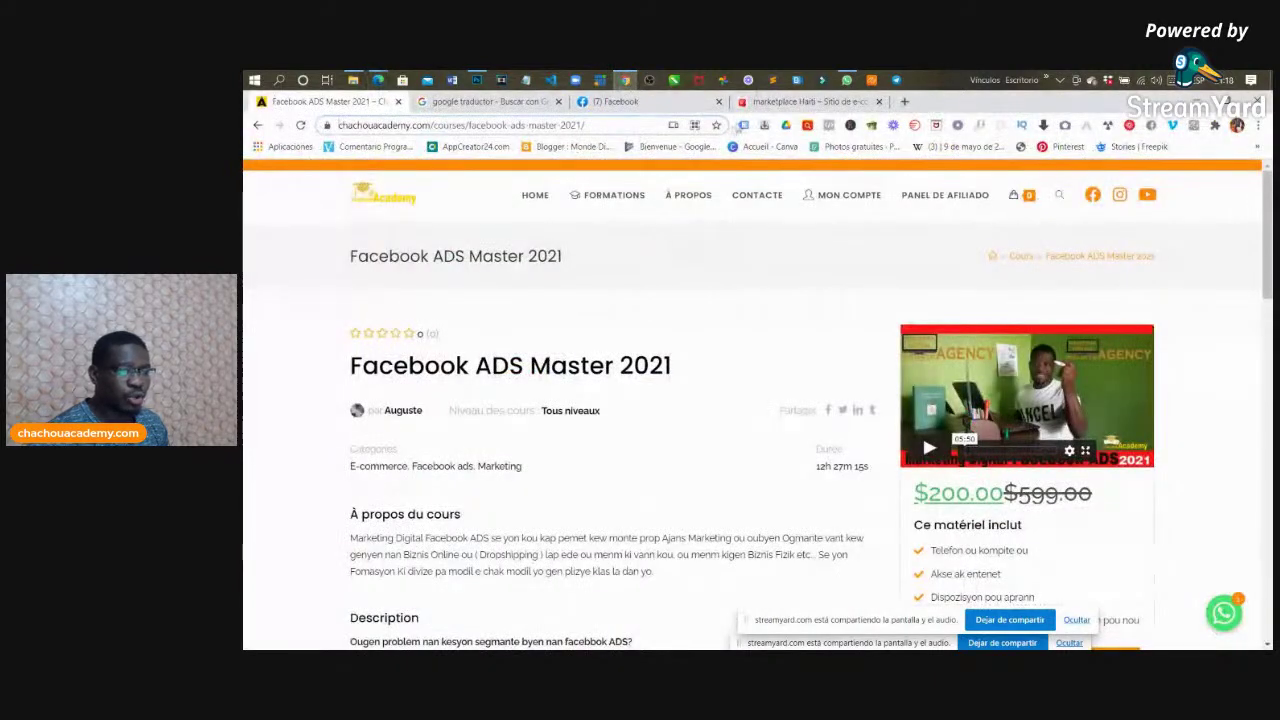
{"action": "left_click", "coordinate": [904, 101]}
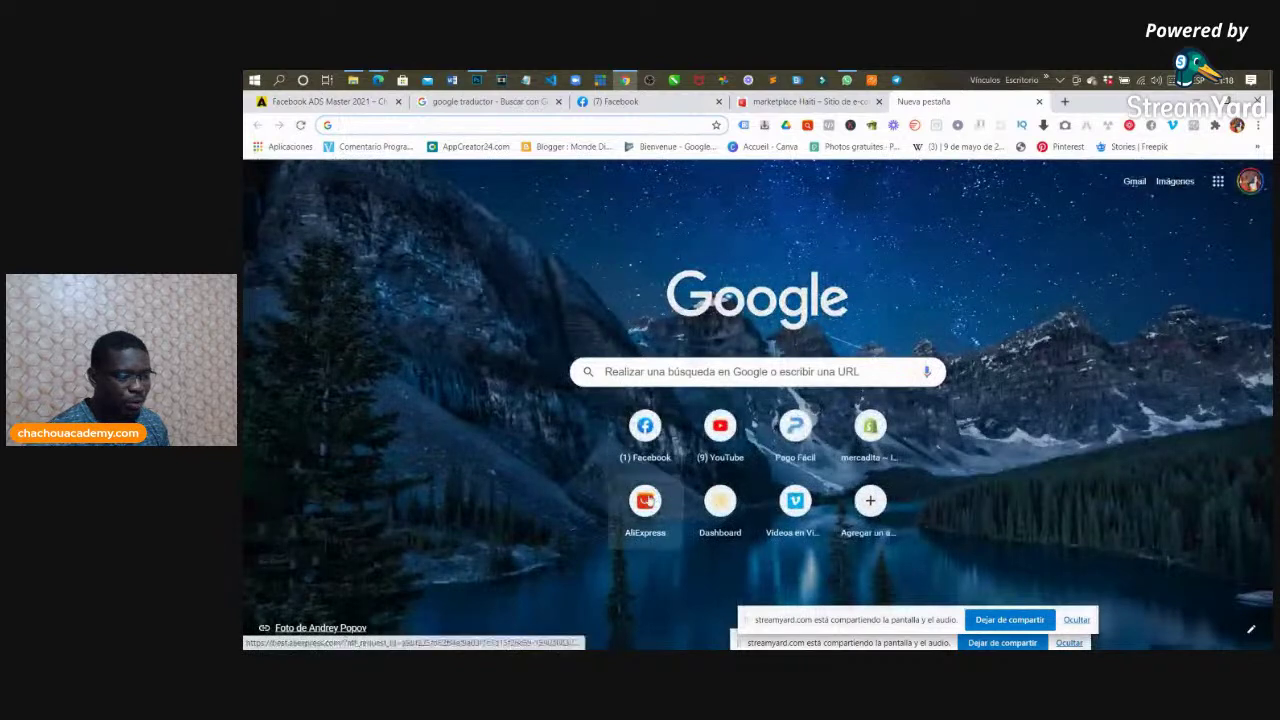
{"action": "left_click", "coordinate": [713, 428]}
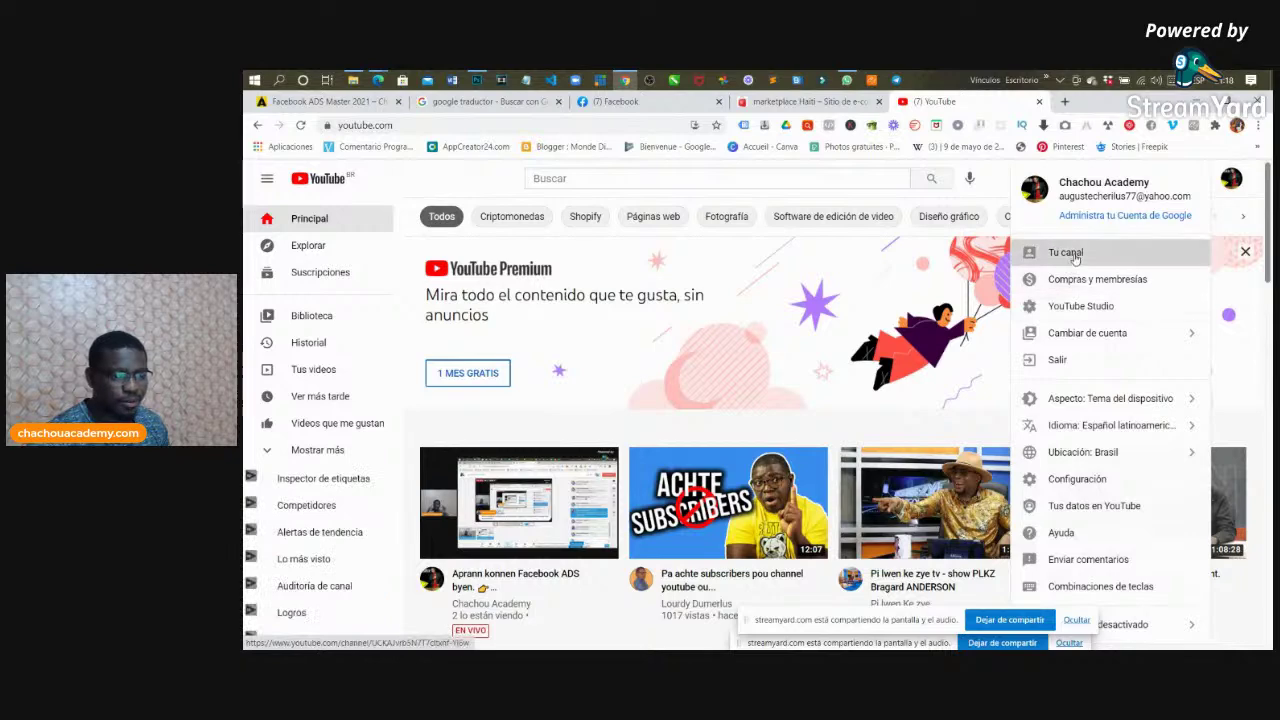
{"action": "left_click", "coordinate": [1056, 260]}
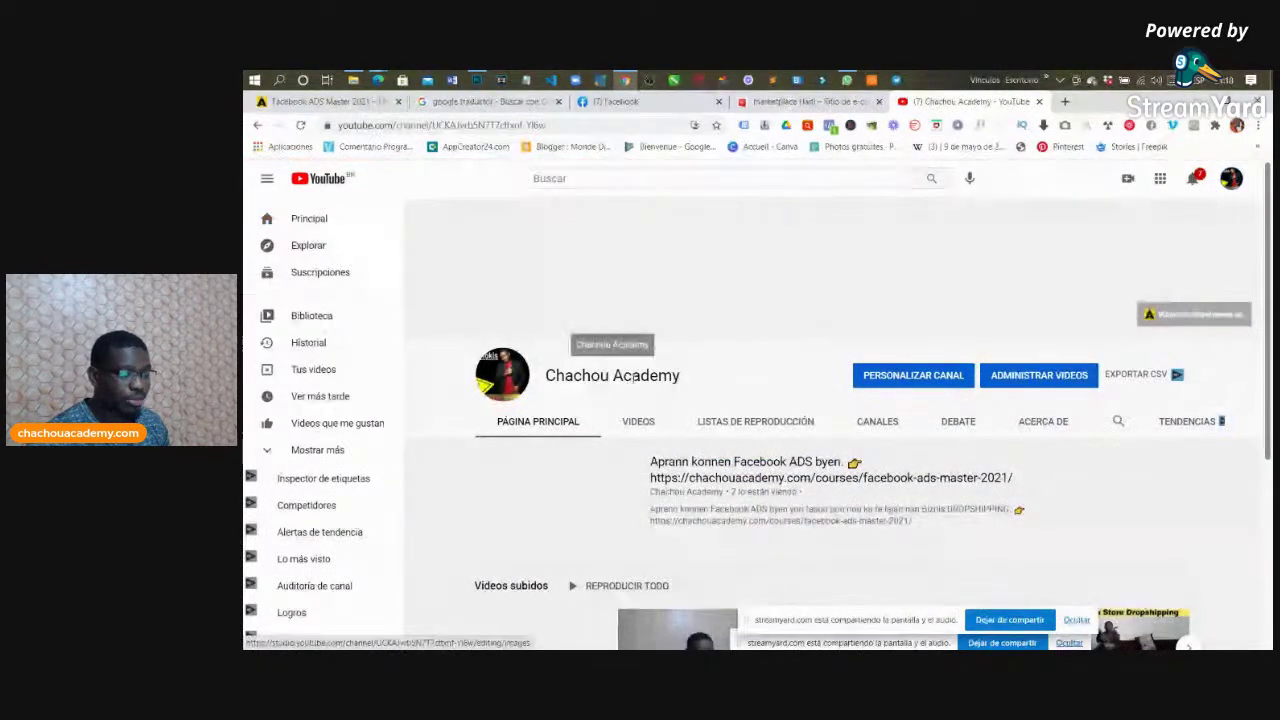
Copy the Chachou Academy channel's URL and post it as a comment in the Facebook broadcast's StreamYard studio
{"action": "left_click_drag", "start_coordinate": [600, 125], "coordinate": [578, 125]}
{"action": "triple_click", "coordinate": [611, 123]}
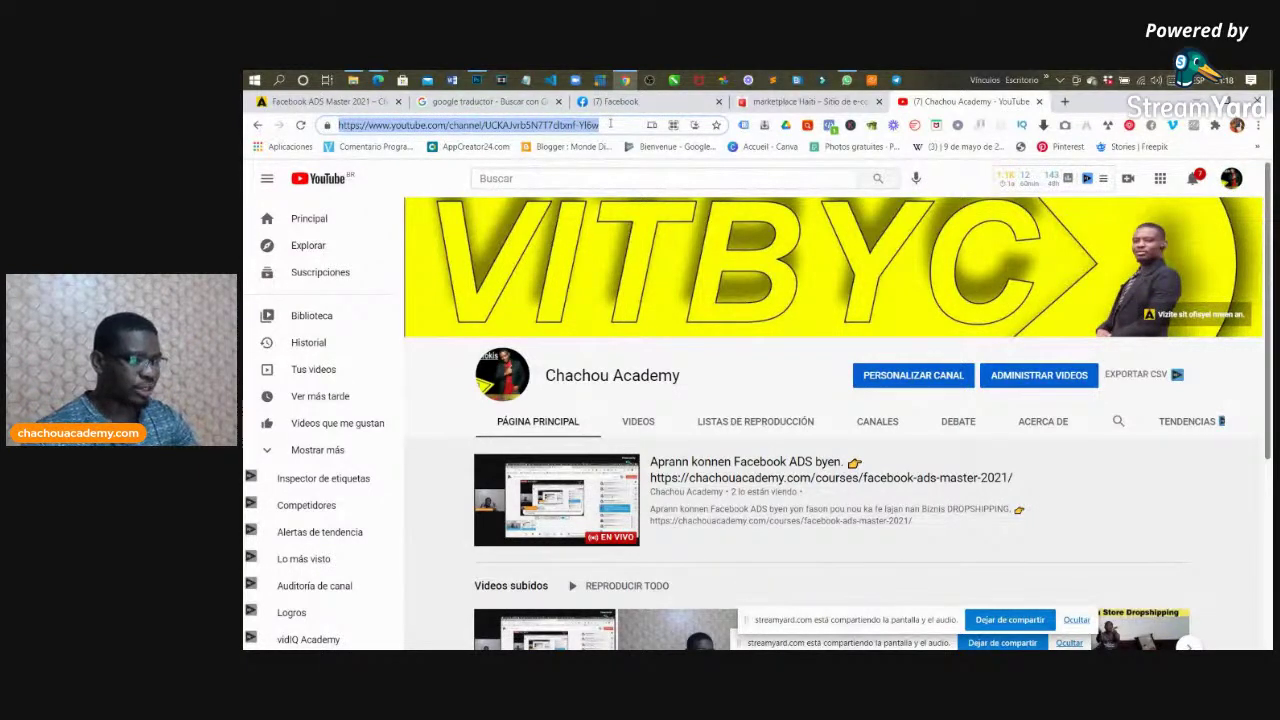
{"action": "mouse_move", "coordinate": [378, 80]}
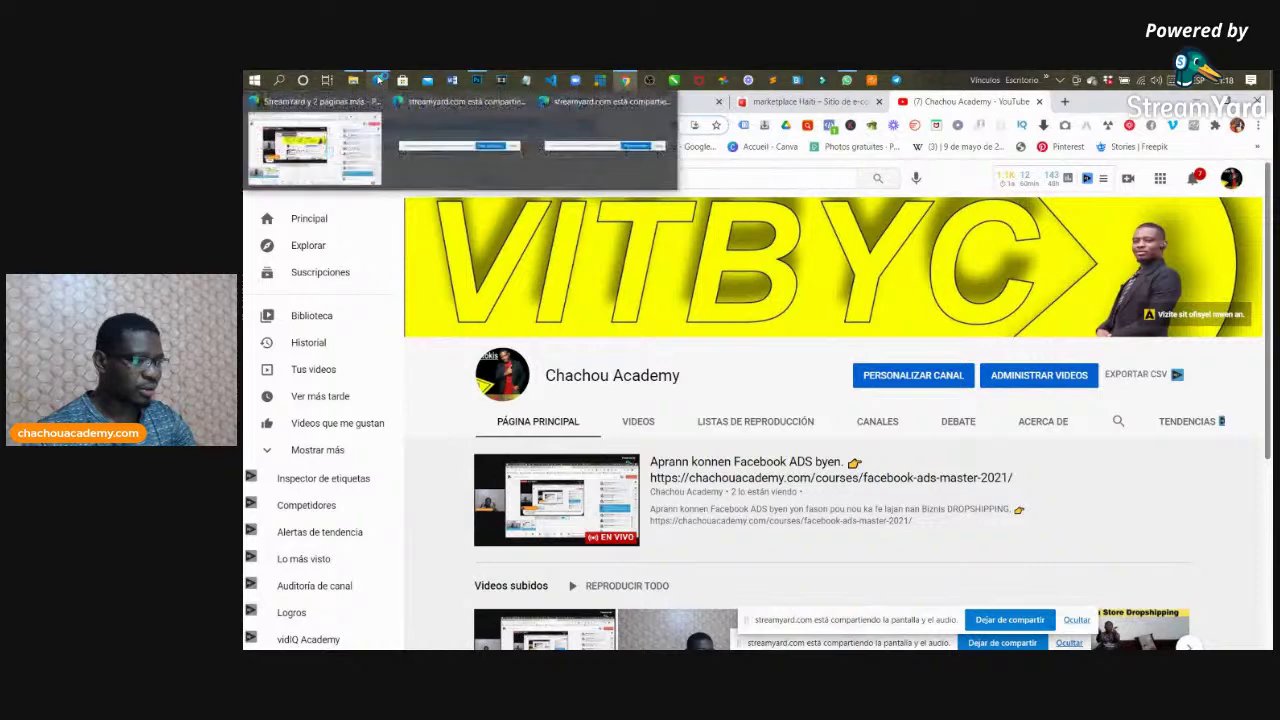
{"action": "left_click", "coordinate": [353, 145]}
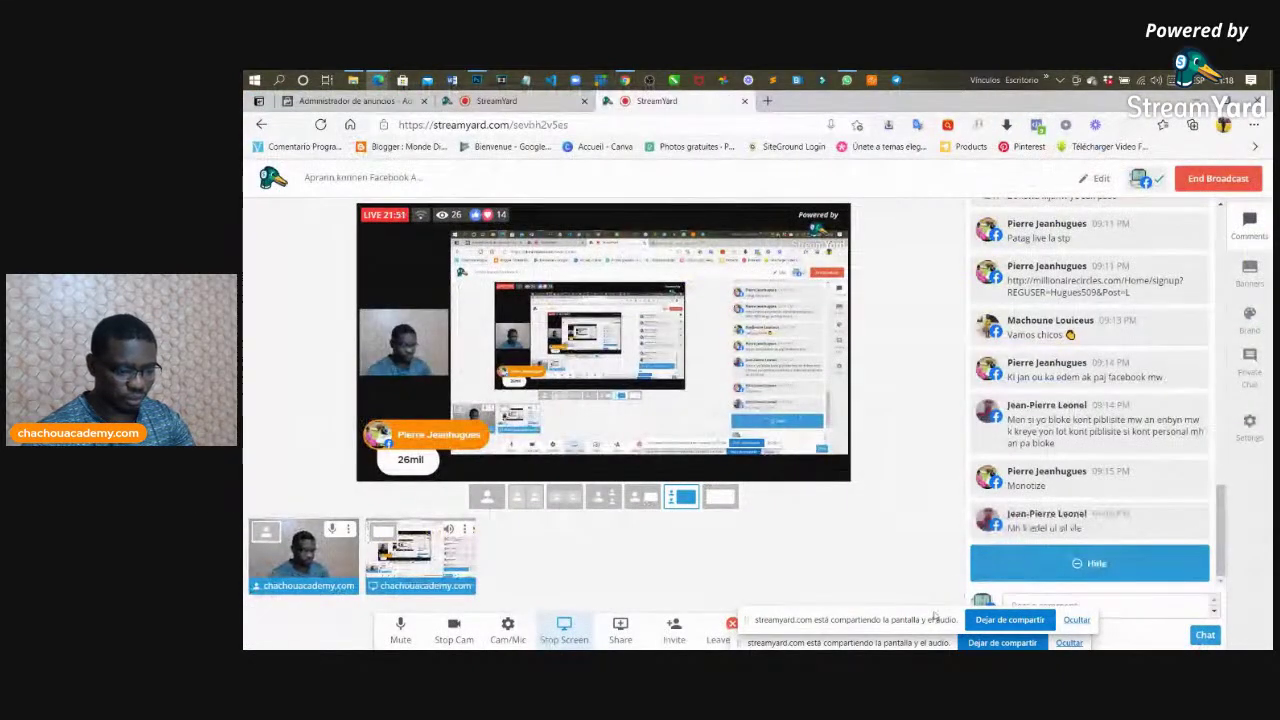
{"action": "left_click", "coordinate": [1063, 612]}
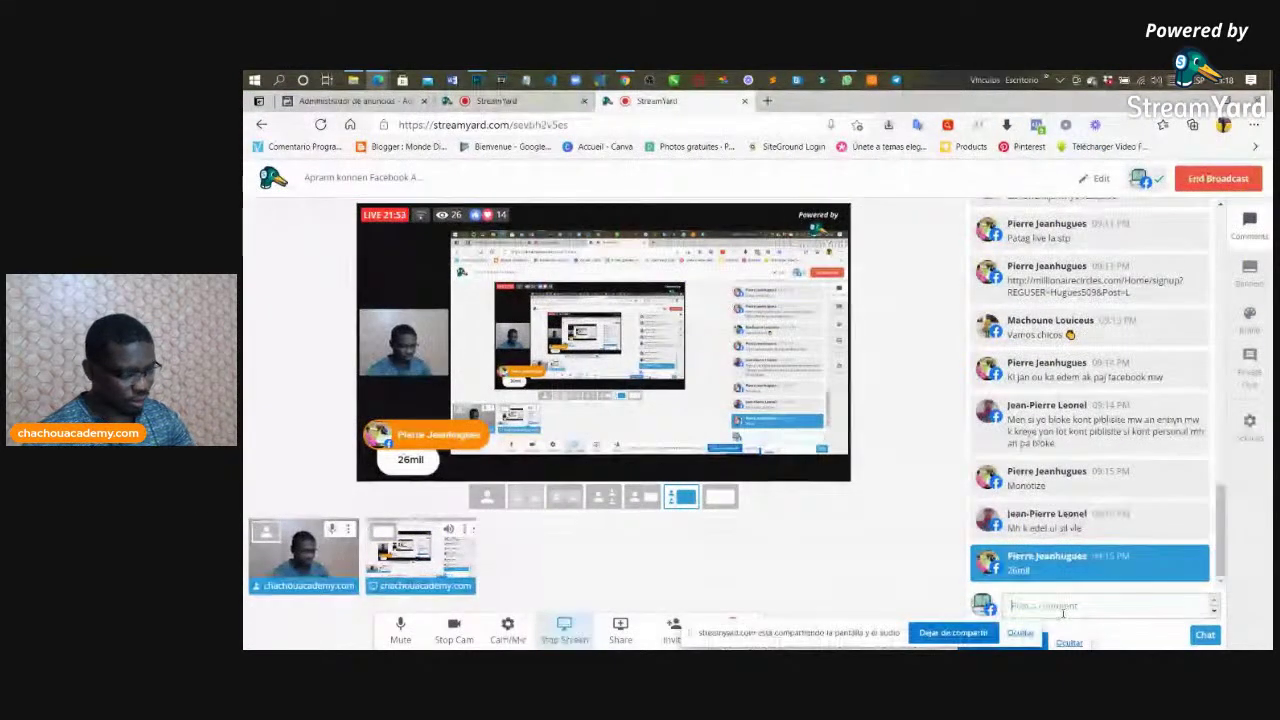
{"action": "type", "text": "https://www.youtube.com/channel/UCKAjvrb5N7T7cltxnf-TI6w"}
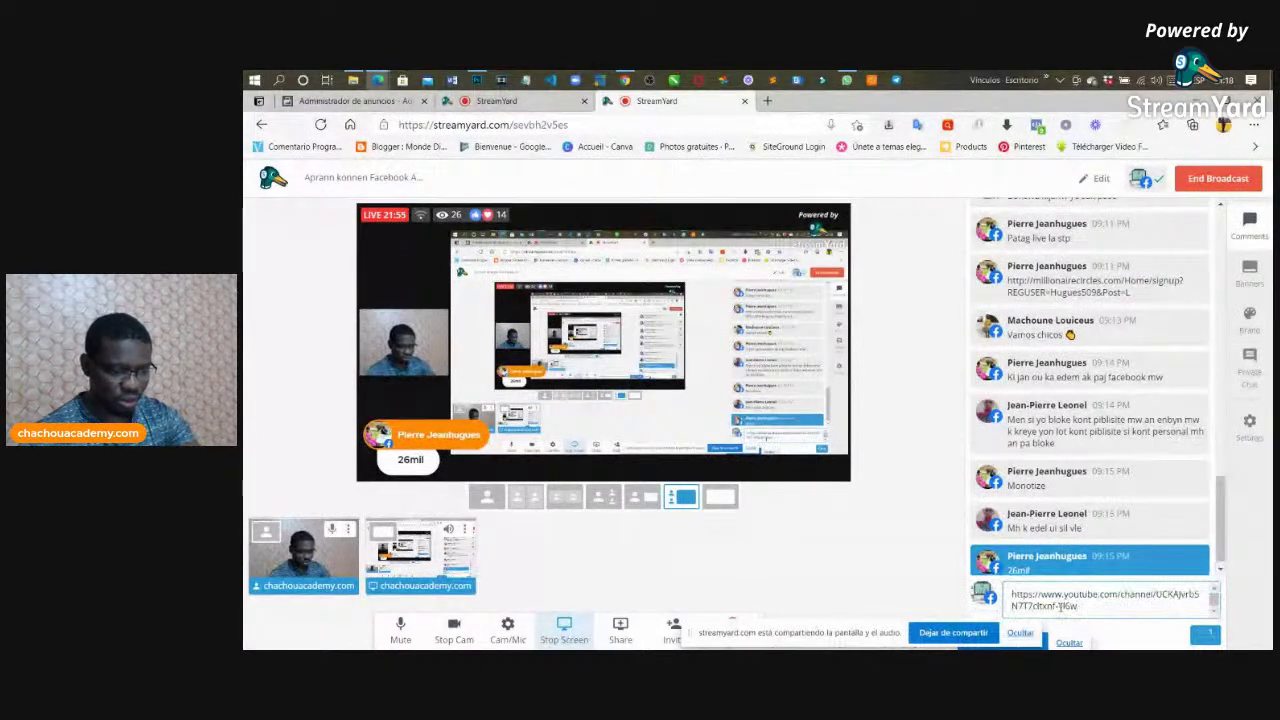
{"action": "key", "text": "Return"}
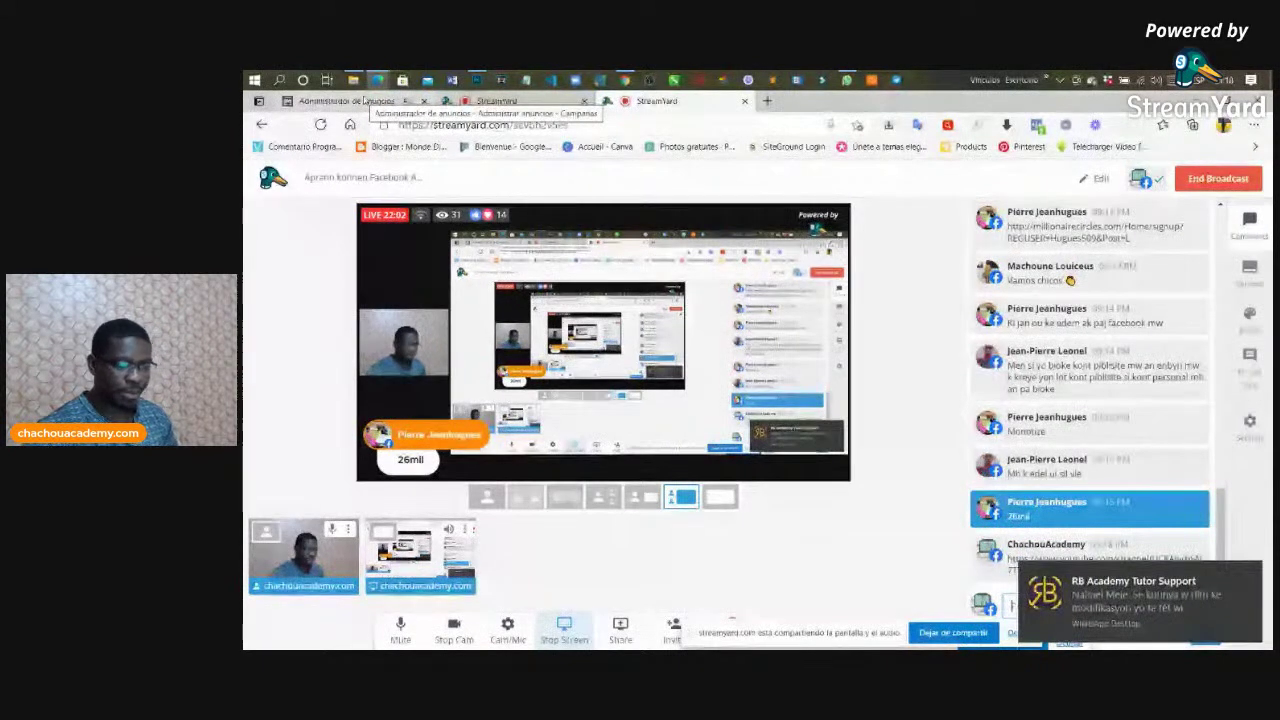
Return to the Facebook ads manager and expand the ad account list to examine all the available accounts
{"action": "left_click", "coordinate": [365, 101]}
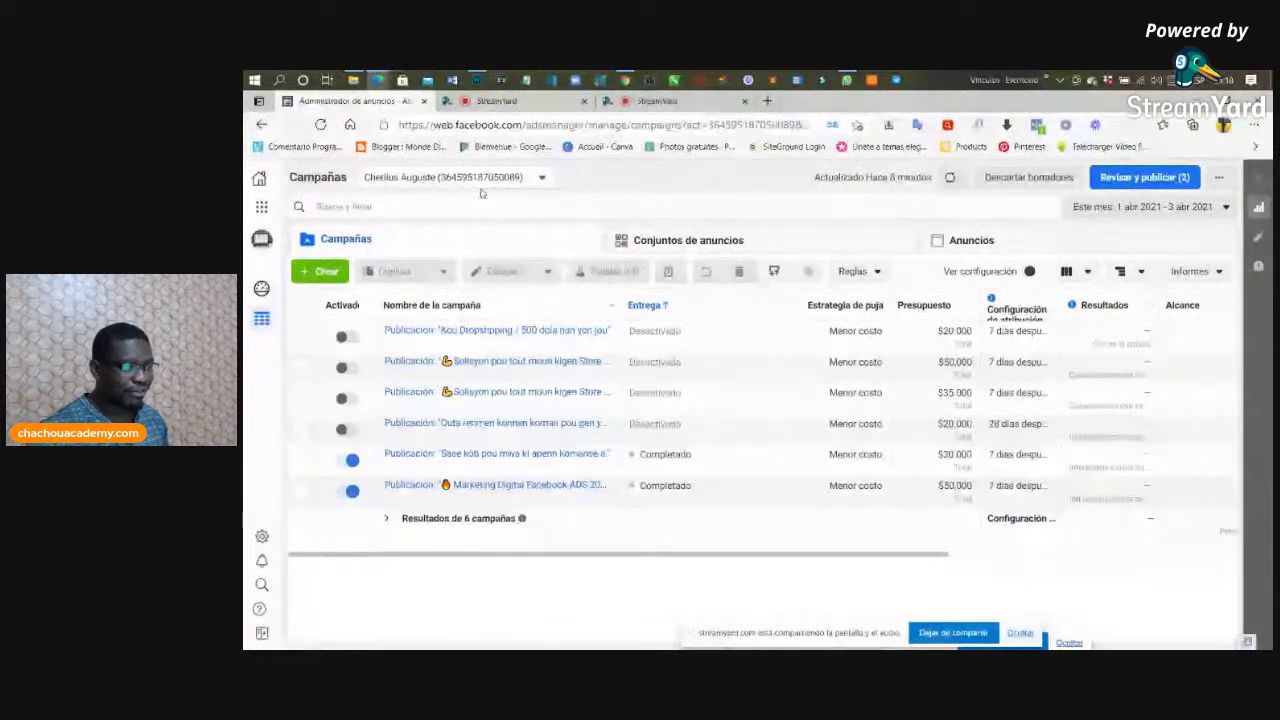
{"action": "left_click", "coordinate": [540, 177]}
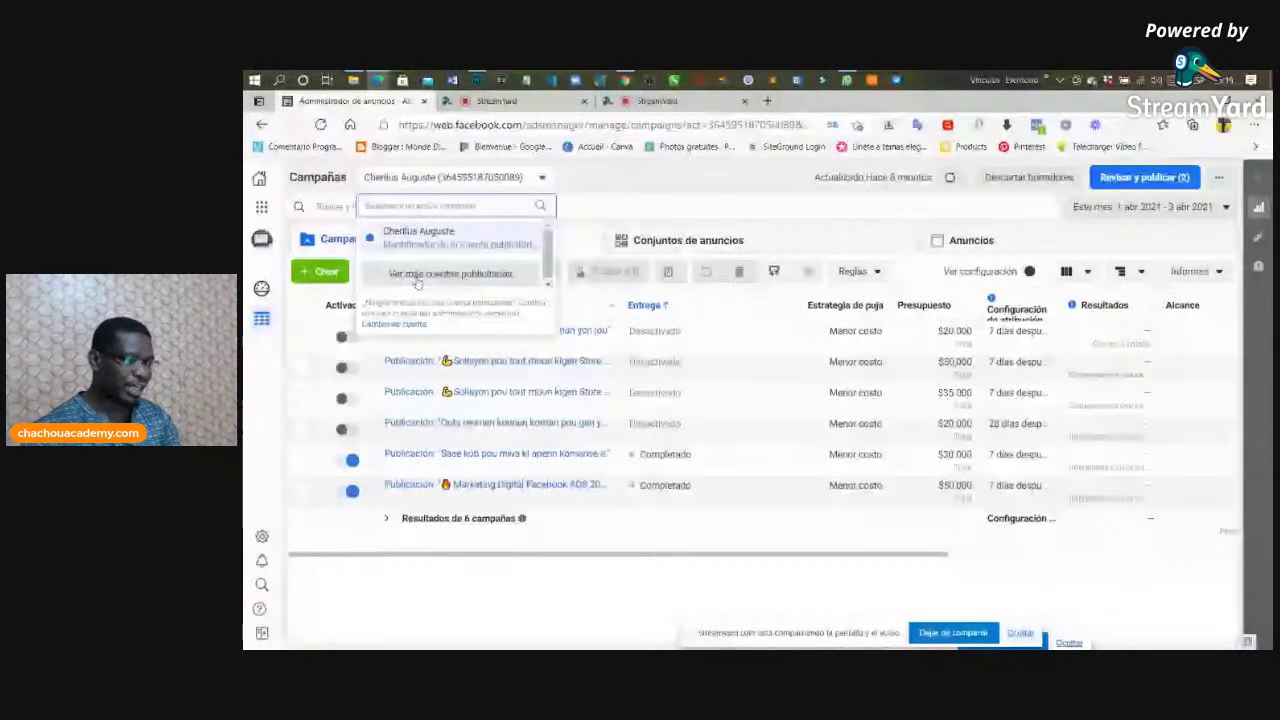
{"action": "scroll", "coordinate": [418, 283], "scroll_direction": "up", "scroll_amount": 3}
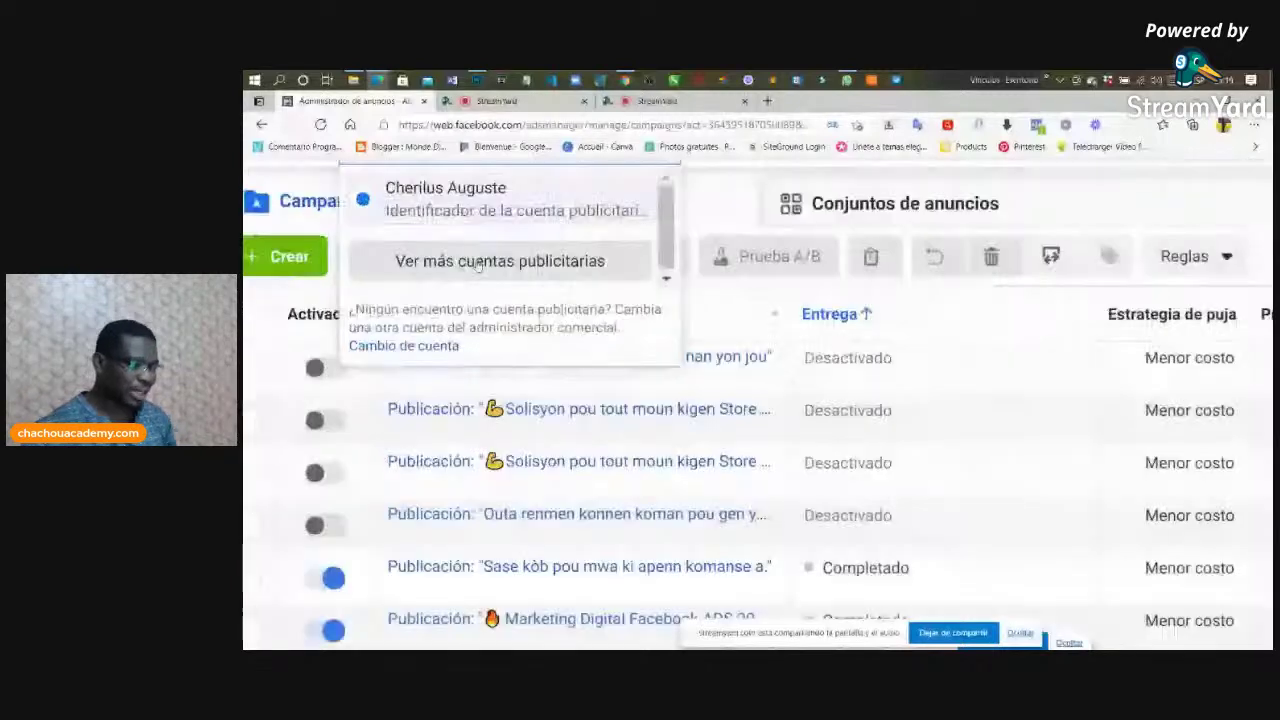
{"action": "left_click", "coordinate": [478, 263]}
{"action": "scroll", "coordinate": [478, 263], "scroll_direction": "down", "scroll_amount": 3}
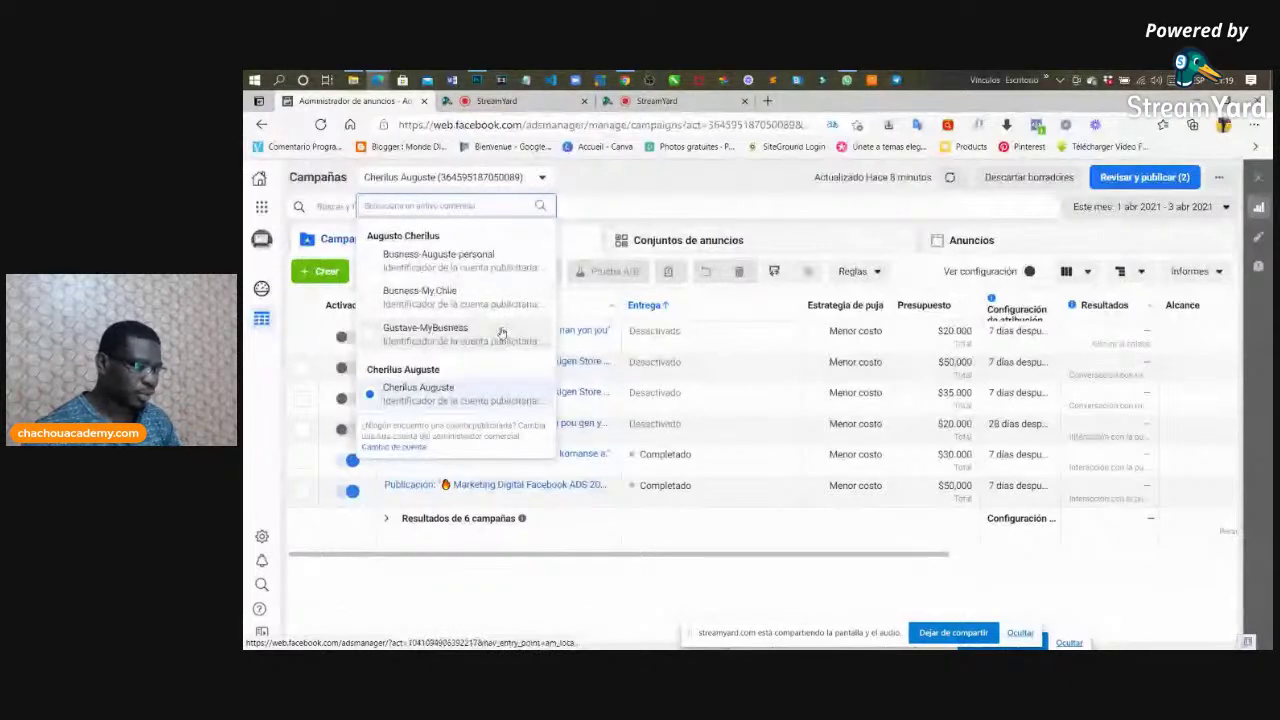
{"action": "scroll", "coordinate": [502, 333], "scroll_direction": "up", "scroll_amount": 3}
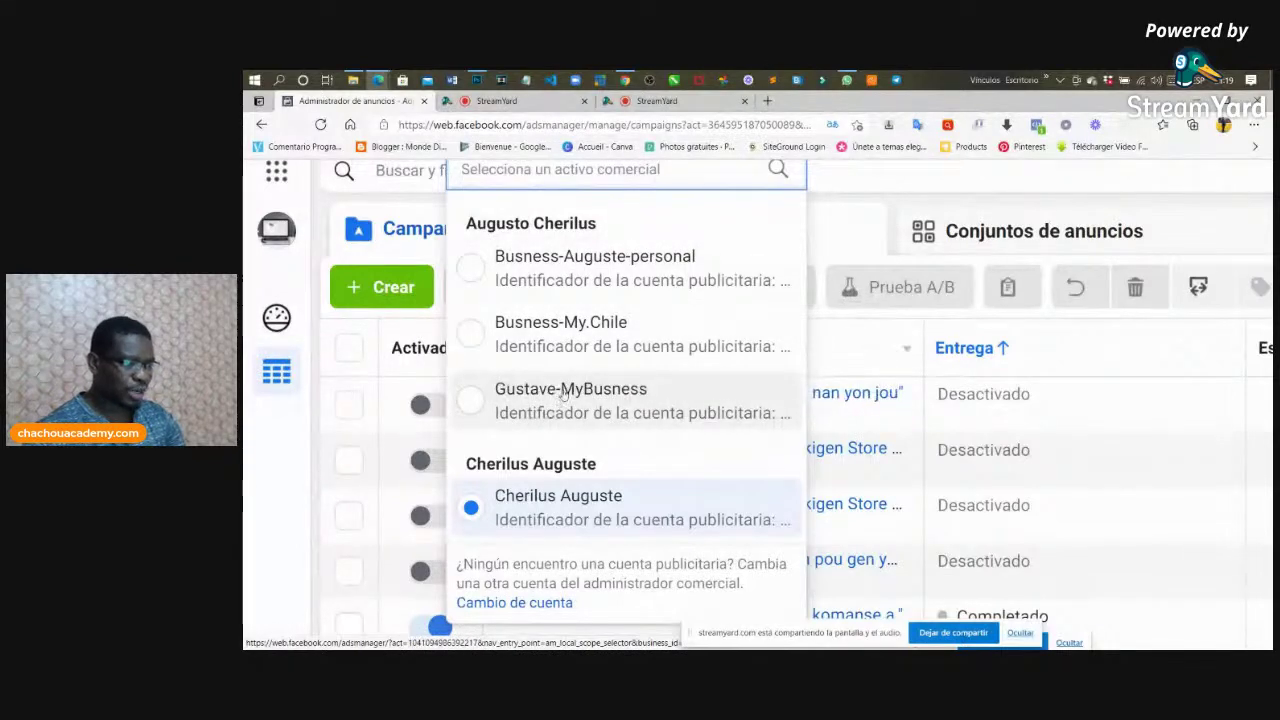
{"action": "key", "text": "ctrl+minus"}
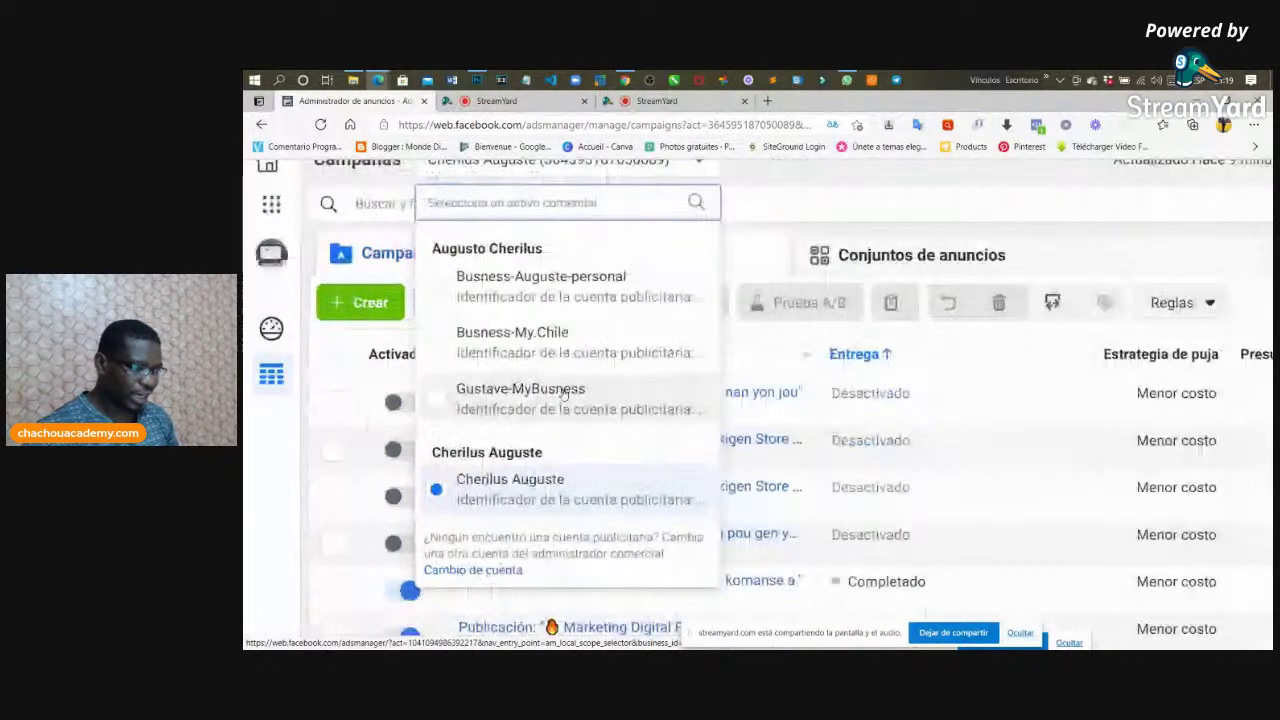
Switch to the ad account ending in "-personal", try to create a campaign and examine the account notices
{"action": "left_click", "coordinate": [520, 285]}
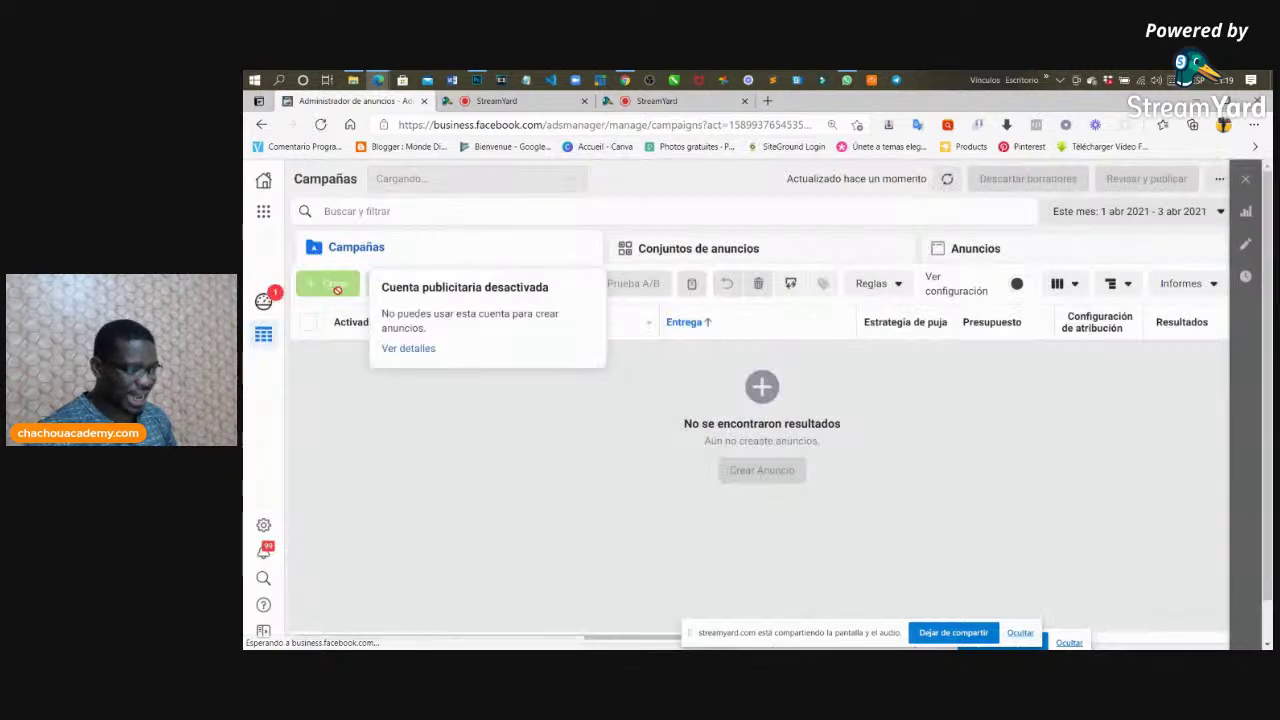
{"action": "left_click", "coordinate": [323, 288]}
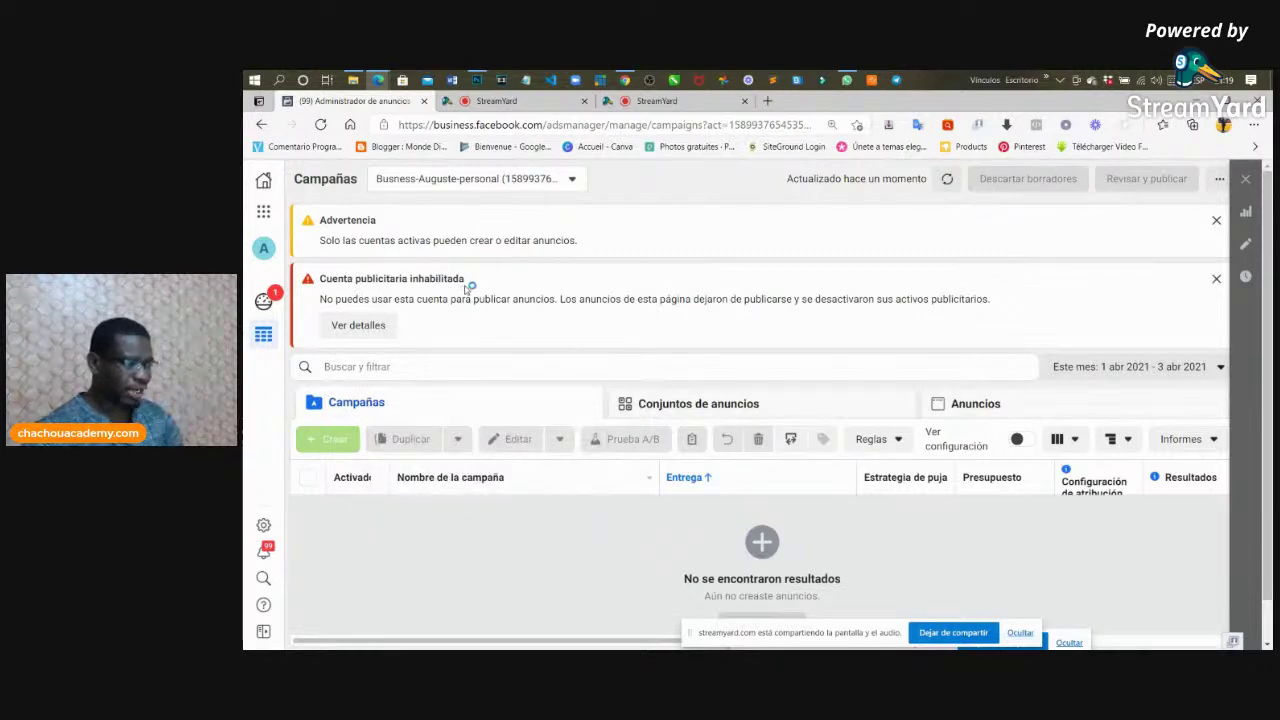
{"action": "scroll", "coordinate": [466, 287], "scroll_direction": "up", "scroll_amount": 5}
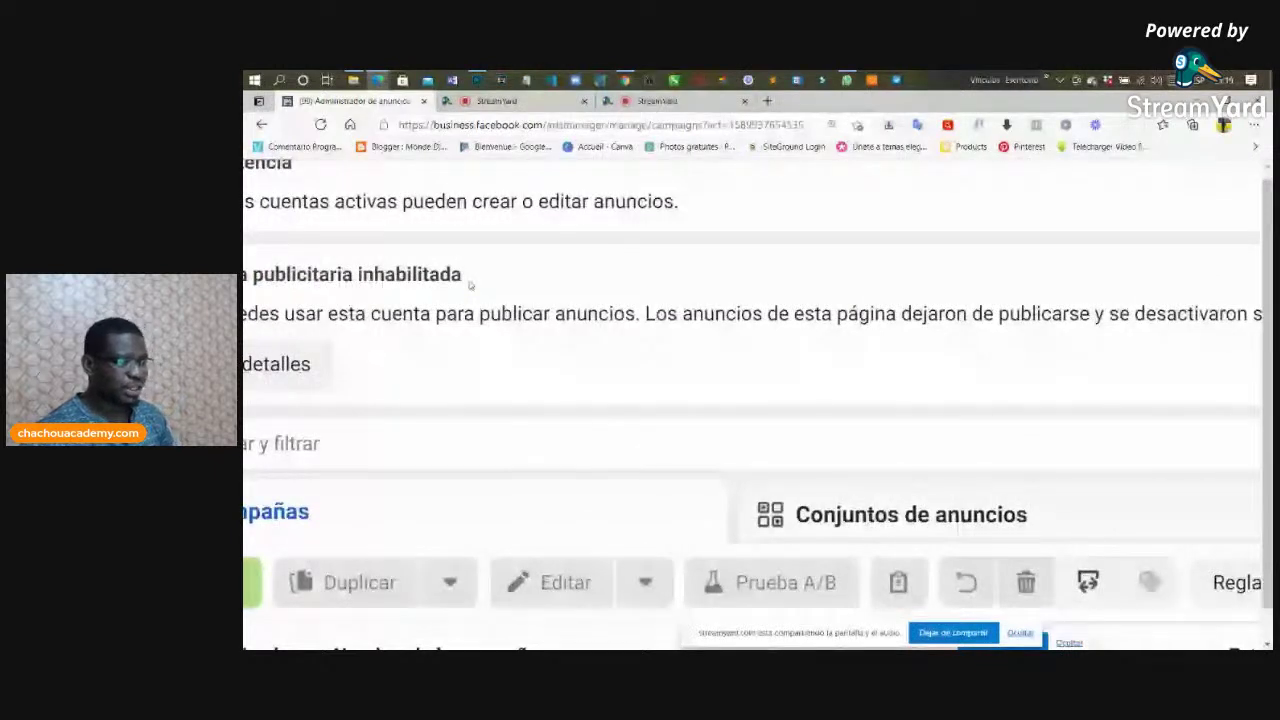
{"action": "scroll", "coordinate": [469, 285], "scroll_direction": "left", "scroll_amount": 3}
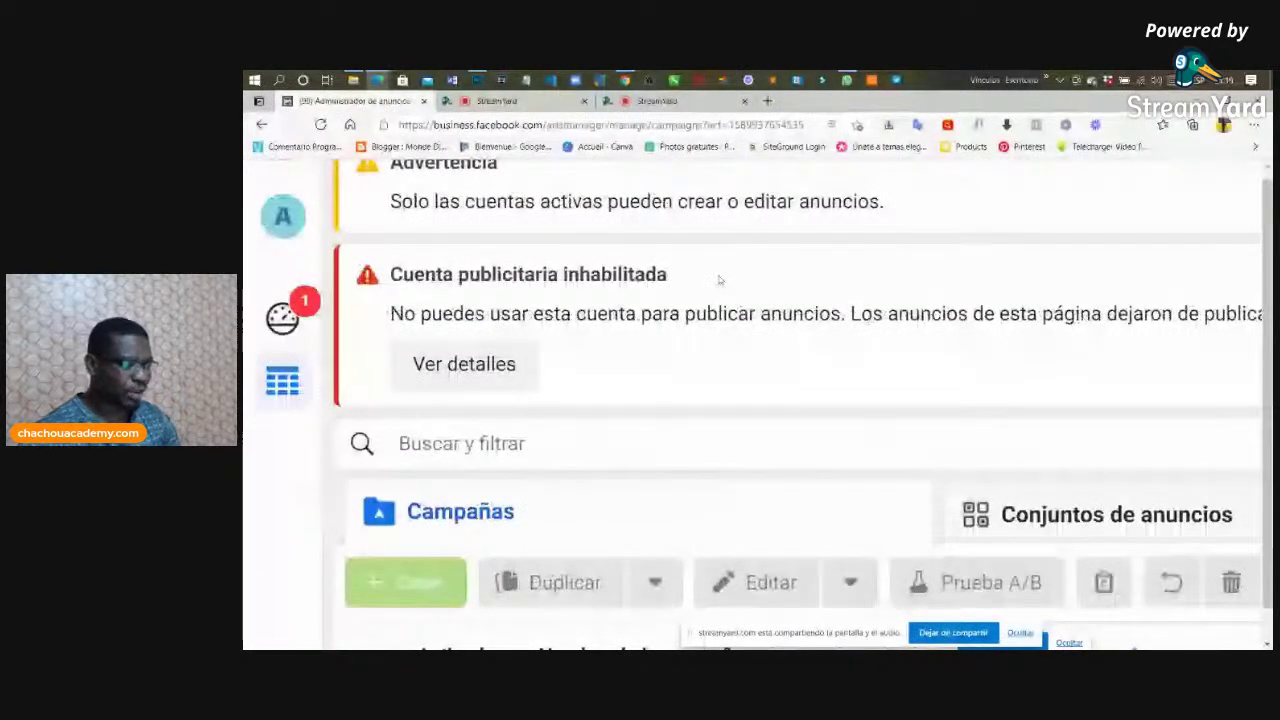
{"action": "key", "text": "ctrl+0"}
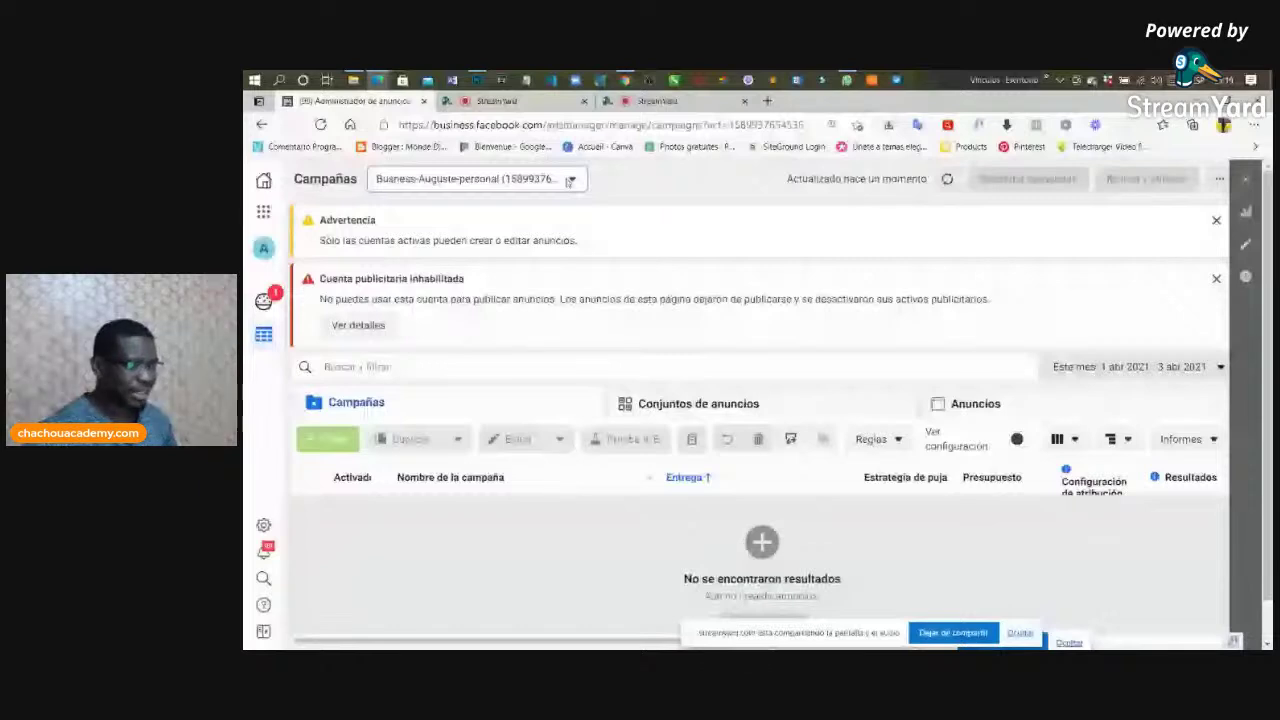
Switch to the Busness-My.Chile ad account to review its campaigns, and then to the account ending in "-MyBusness"
{"action": "left_click", "coordinate": [567, 181]}
{"action": "left_click", "coordinate": [514, 252]}
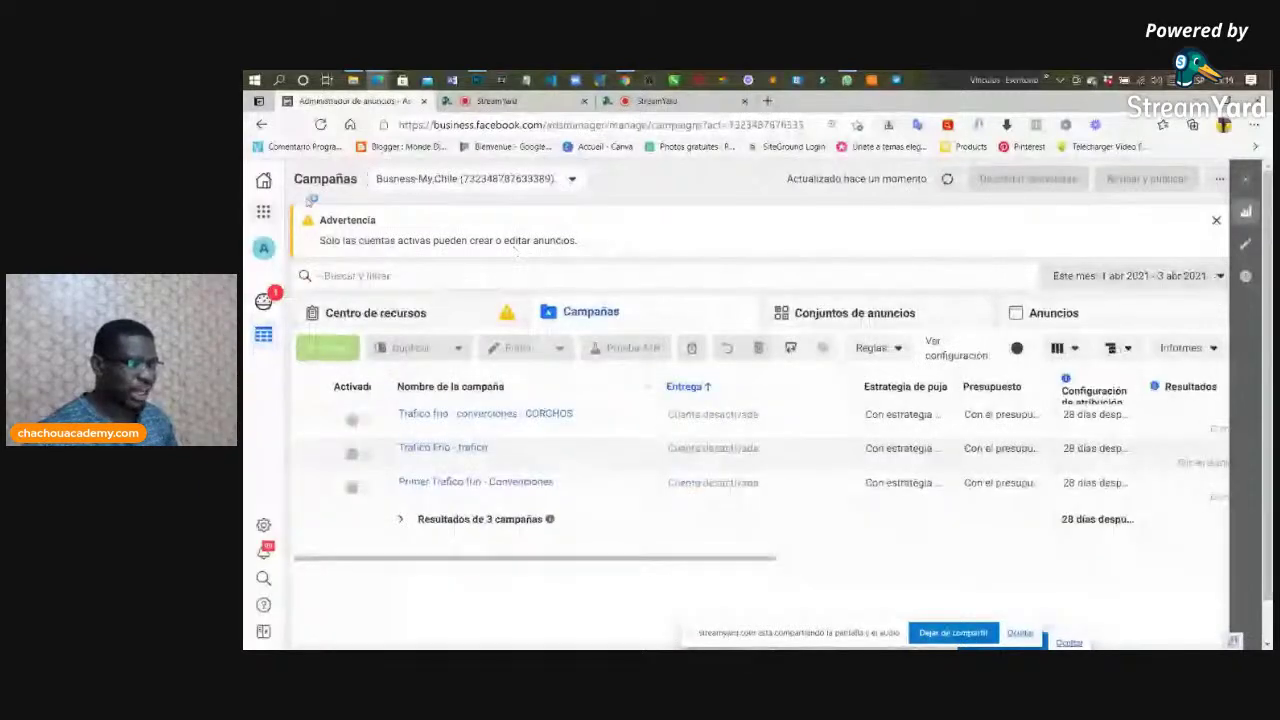
{"action": "scroll", "coordinate": [594, 223], "scroll_direction": "down", "scroll_amount": 1}
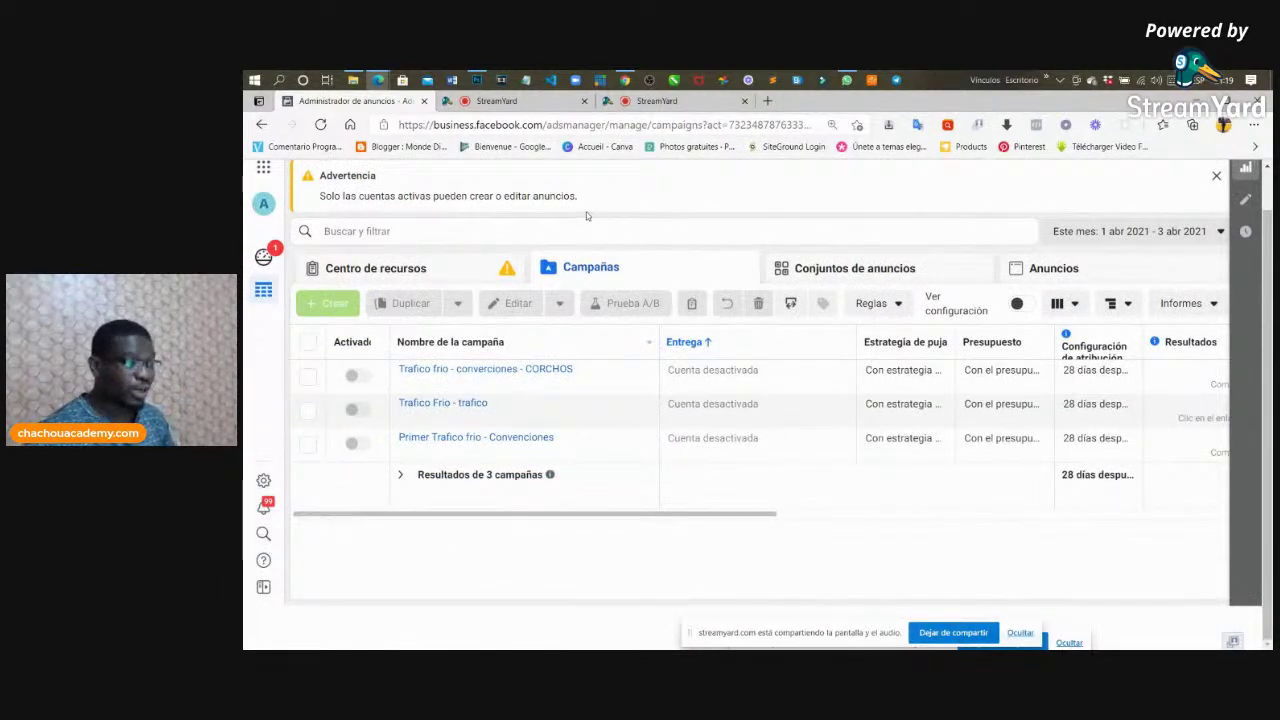
{"action": "scroll", "coordinate": [580, 216], "scroll_direction": "up", "scroll_amount": 1}
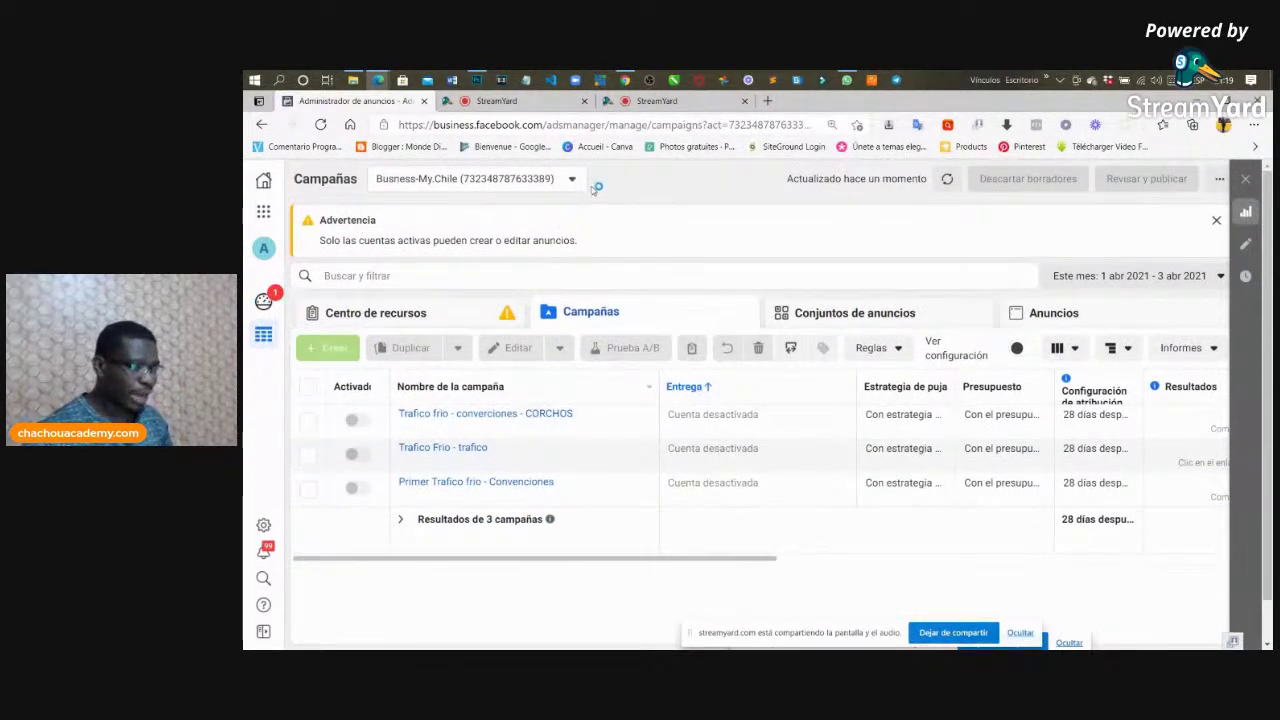
{"action": "left_click", "coordinate": [578, 180]}
{"action": "left_click", "coordinate": [418, 326]}
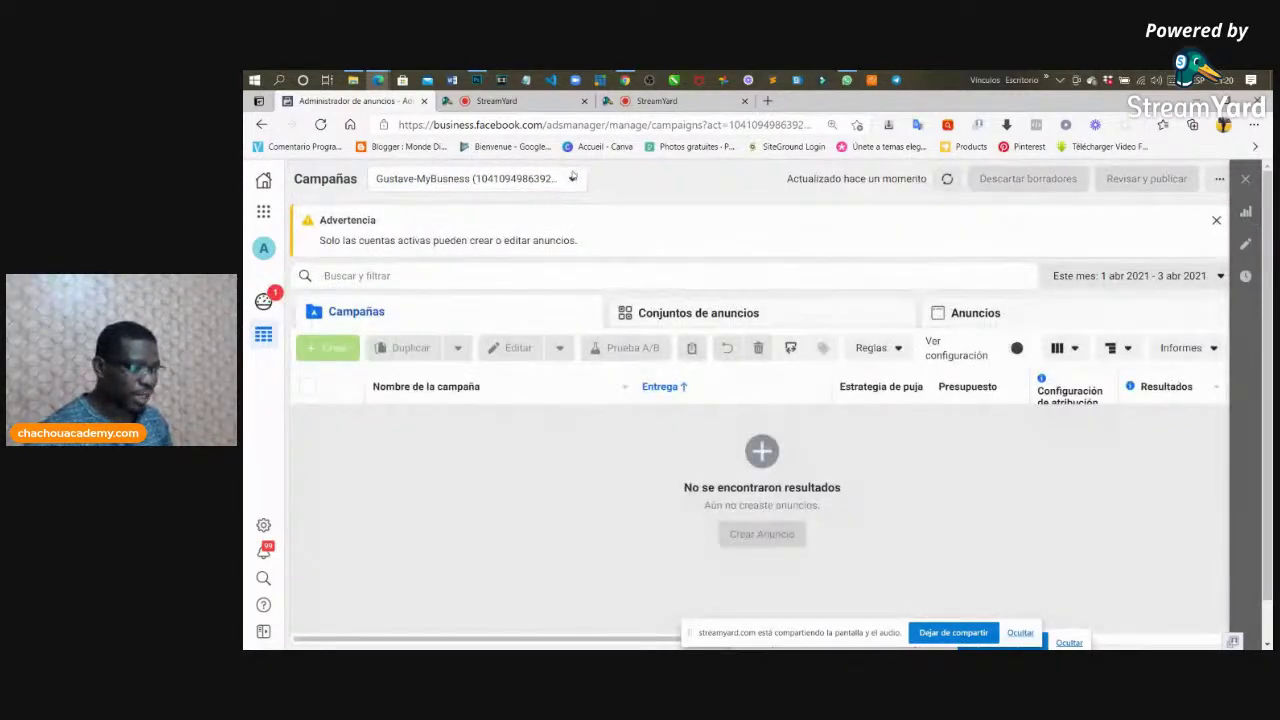
Switch back to the ad account ending in "-personal" and open its deactivation details to examine the restrictions and deactivated assets
{"action": "left_click", "coordinate": [574, 178]}
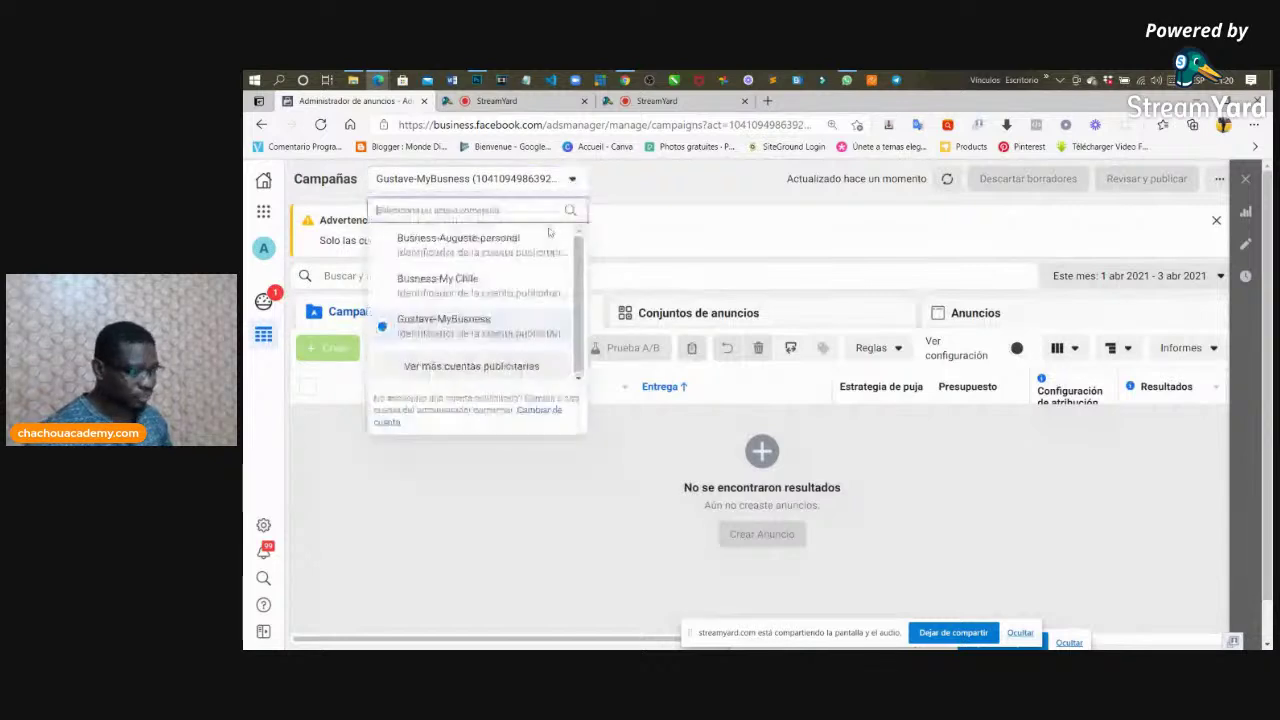
{"action": "left_click", "coordinate": [490, 250]}
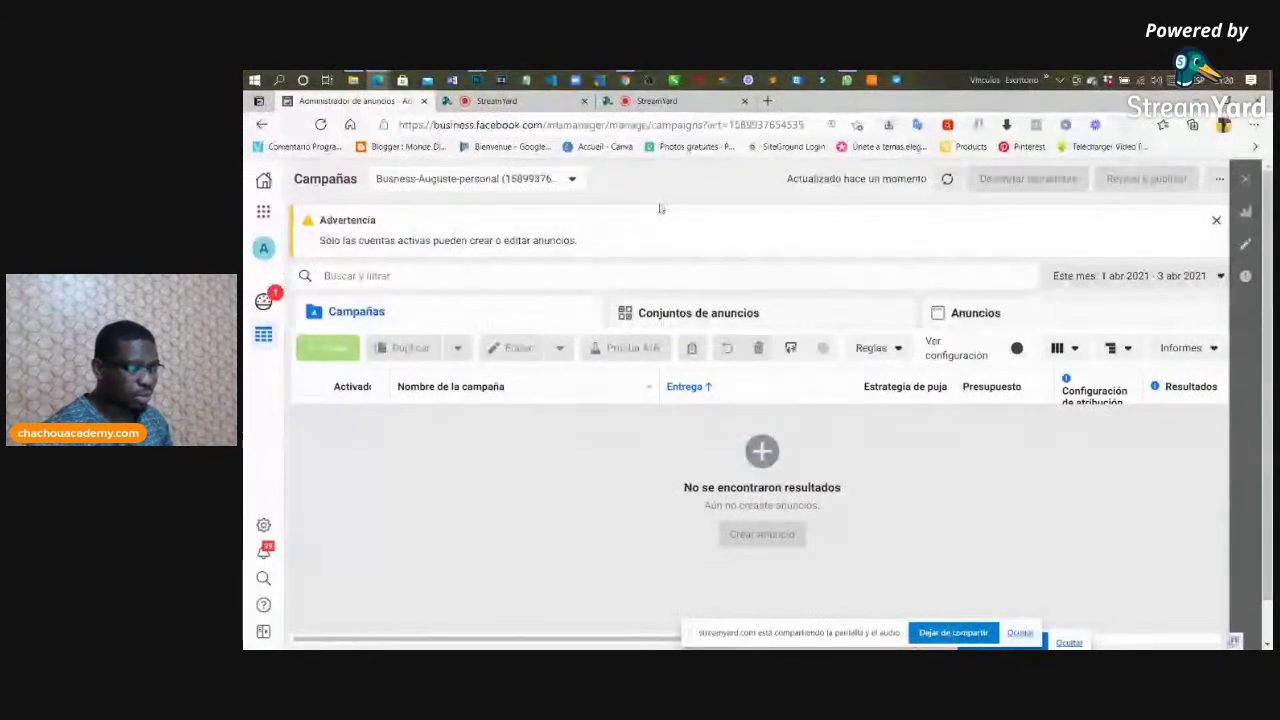
{"action": "mouse_move", "coordinate": [340, 288]}
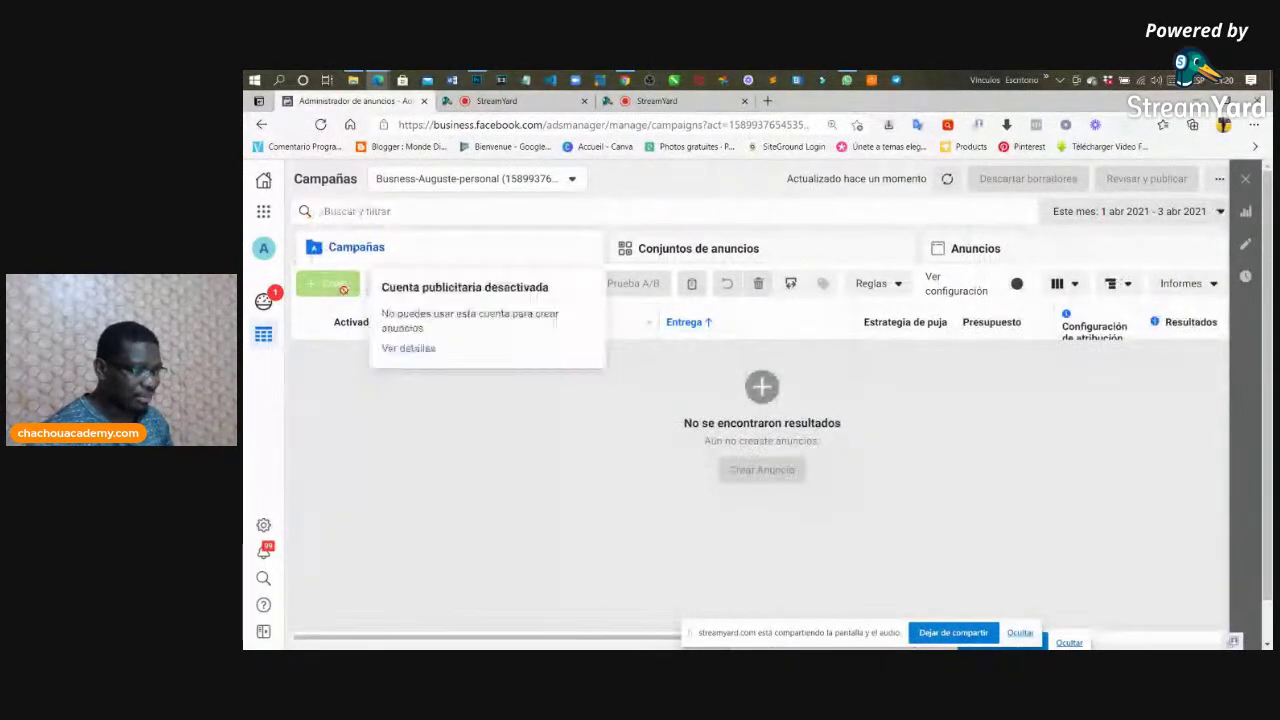
{"action": "left_click", "coordinate": [406, 350]}
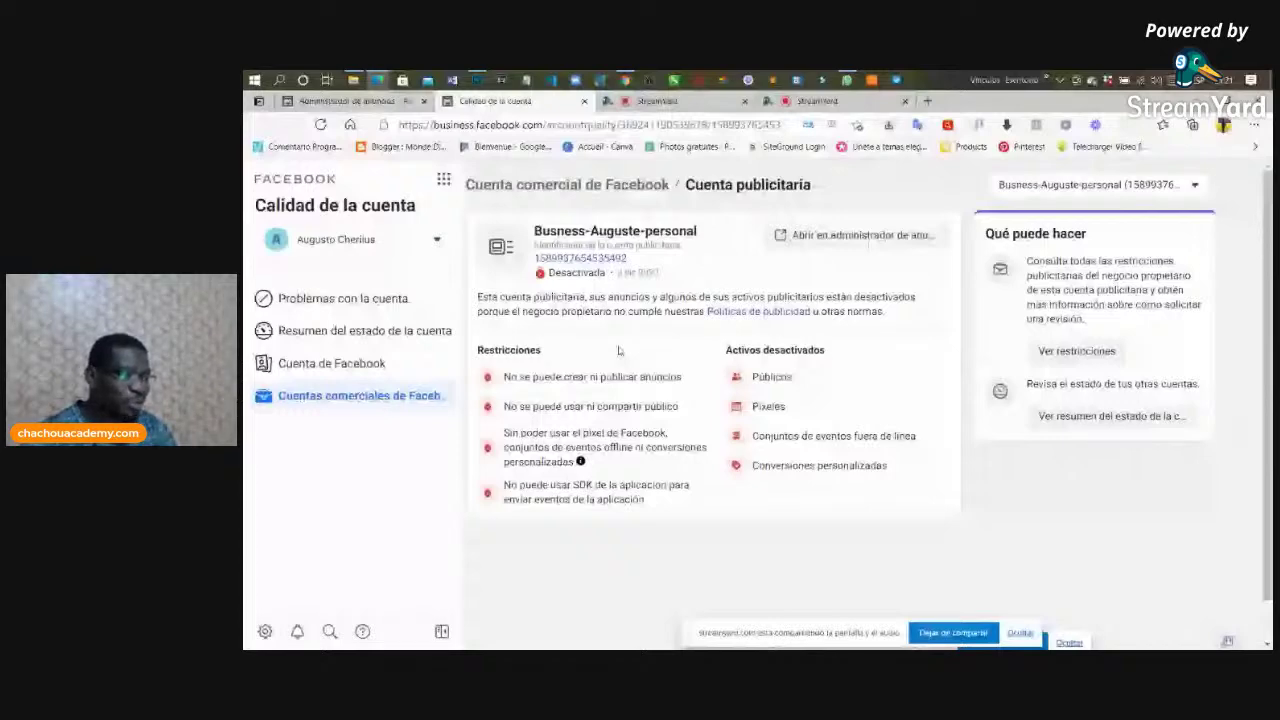
{"action": "scroll", "coordinate": [619, 349], "scroll_direction": "up", "scroll_amount": 5}
{"action": "scroll", "coordinate": [700, 400], "scroll_direction": "down", "scroll_amount": 1}
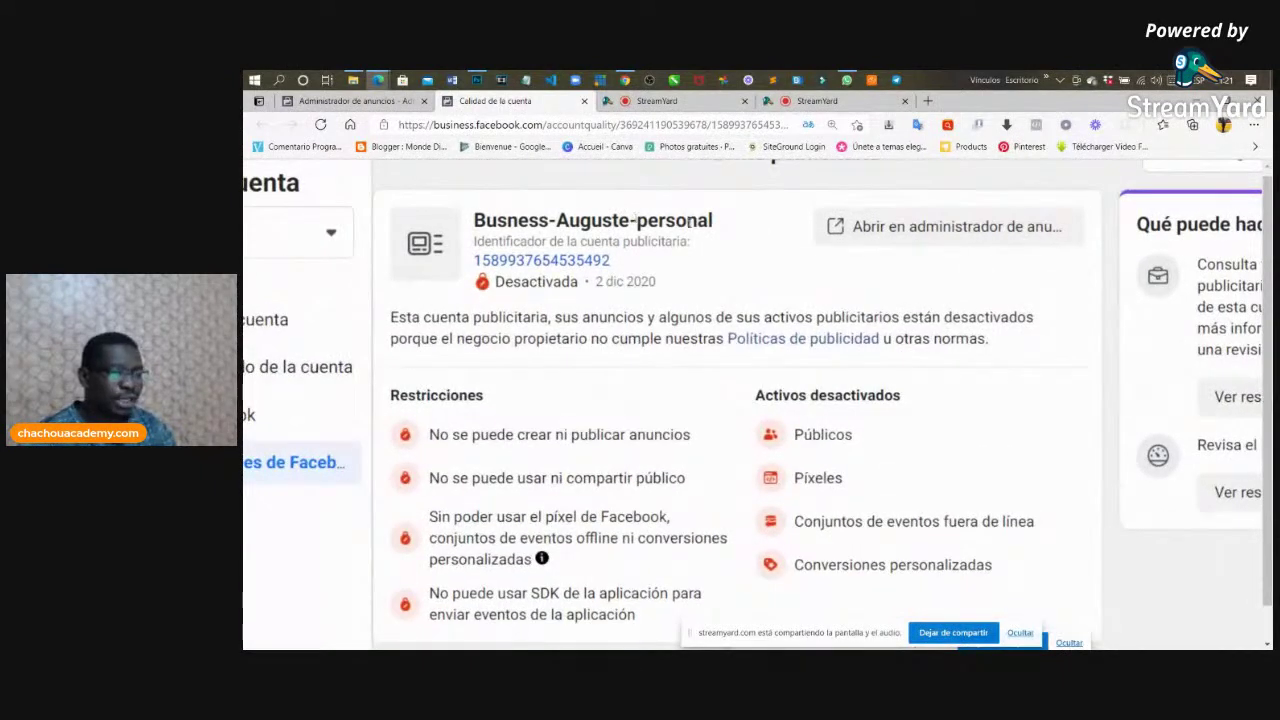
{"action": "scroll", "coordinate": [688, 222], "scroll_direction": "down", "scroll_amount": 1}
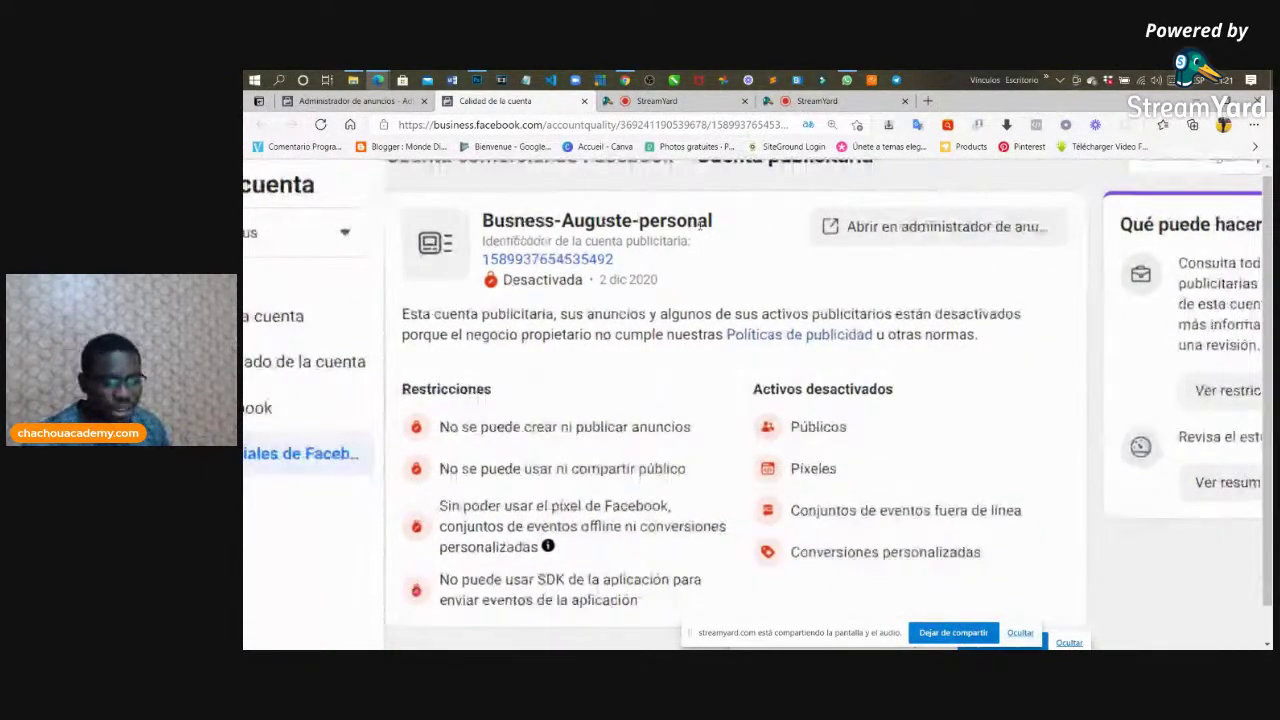
{"action": "scroll", "coordinate": [698, 229], "scroll_direction": "down", "scroll_amount": 2}
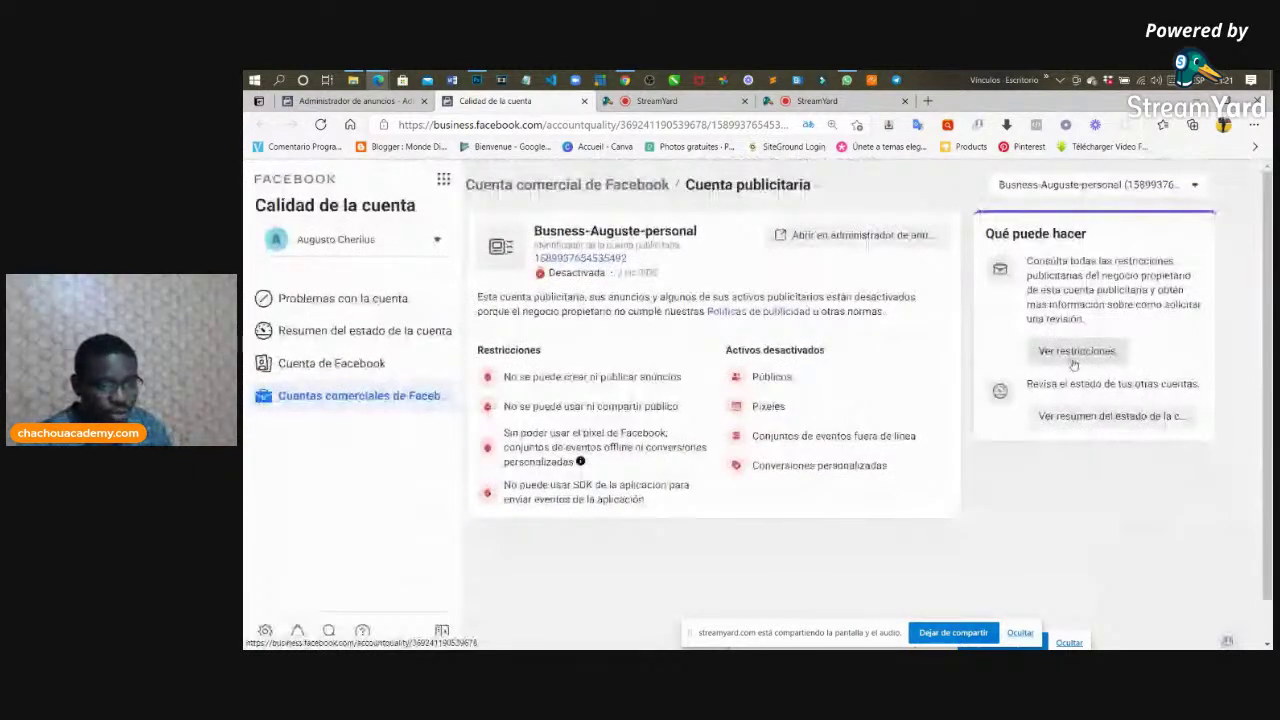
Open the owning business account's restrictions and highlight the heading "Acceso publicitario restringido definitivamente" while reading the notice
{"action": "left_click", "coordinate": [1072, 360]}
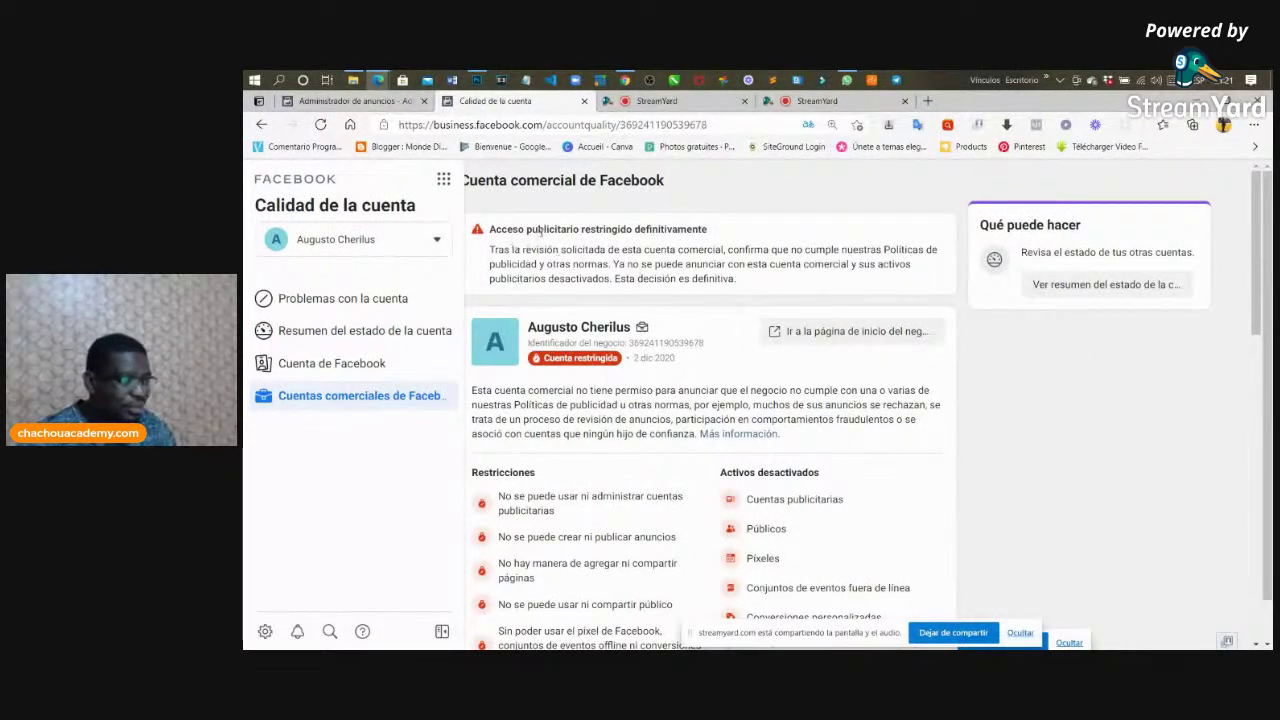
{"action": "scroll", "coordinate": [540, 232], "scroll_direction": "up", "scroll_amount": 2}
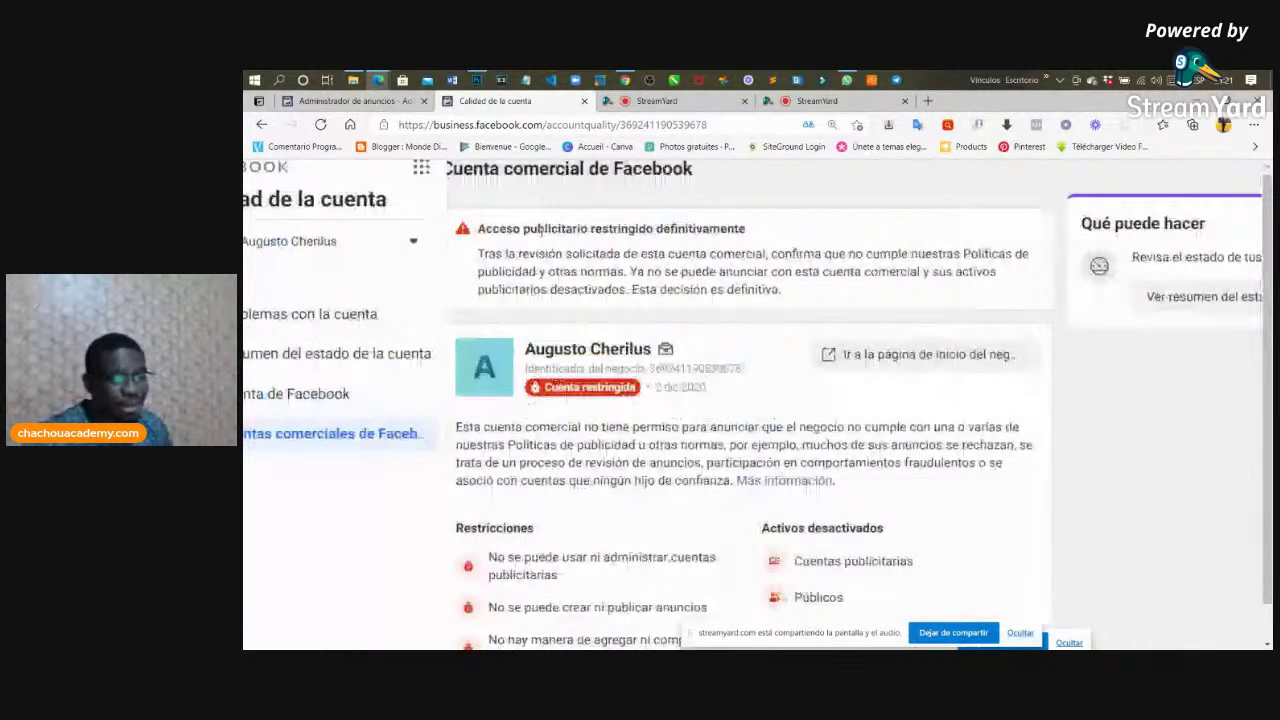
{"action": "scroll", "coordinate": [540, 232], "scroll_direction": "up", "scroll_amount": 3}
{"action": "left_click_drag", "start_coordinate": [1062, 212], "coordinate": [348, 213]}
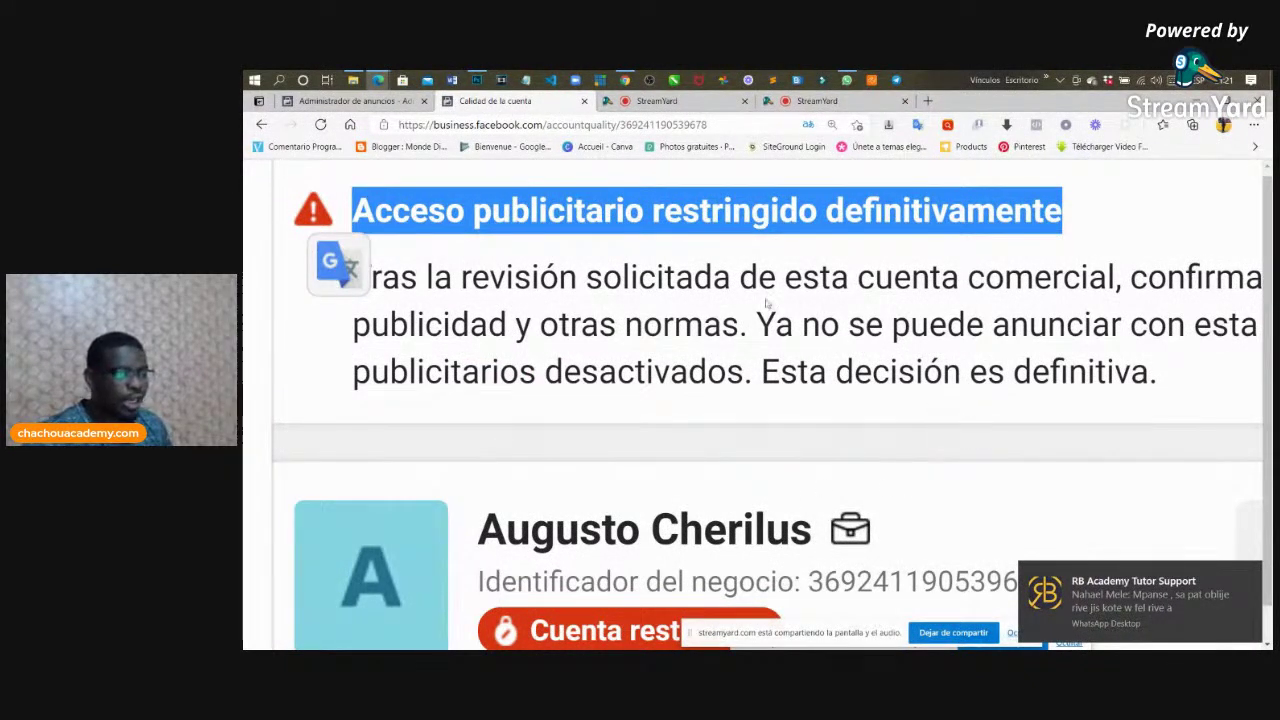
{"action": "left_click", "coordinate": [1092, 212]}
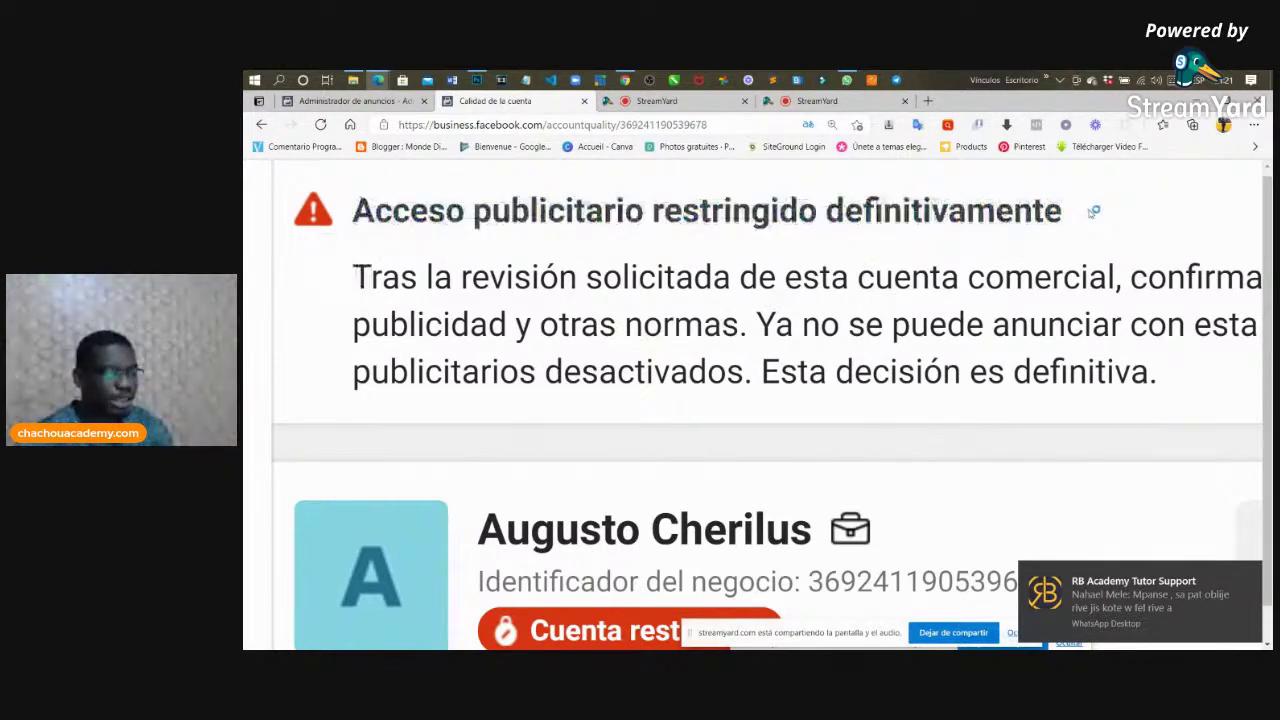
{"action": "key", "text": "ctrl+minus"}
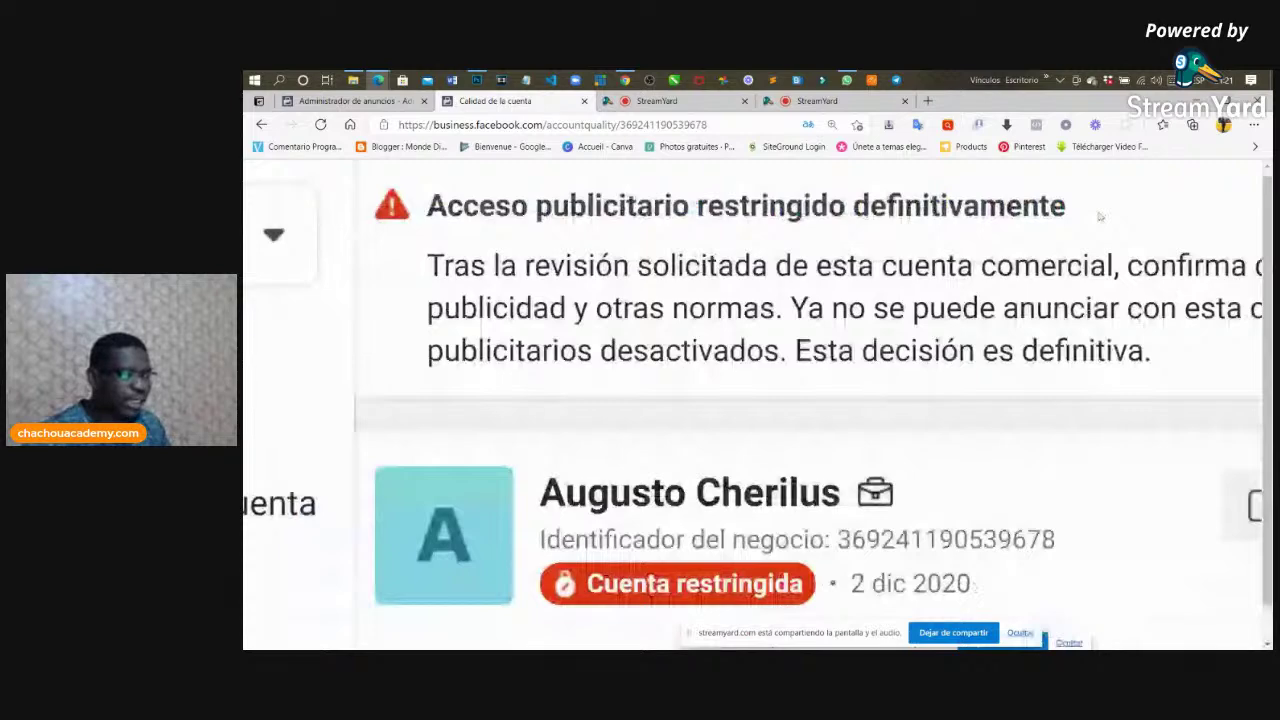
Leave the restriction notice and switch the ads manager from the business accounts to the ad account under the host's own name
{"action": "key", "text": "ctrl+0"}
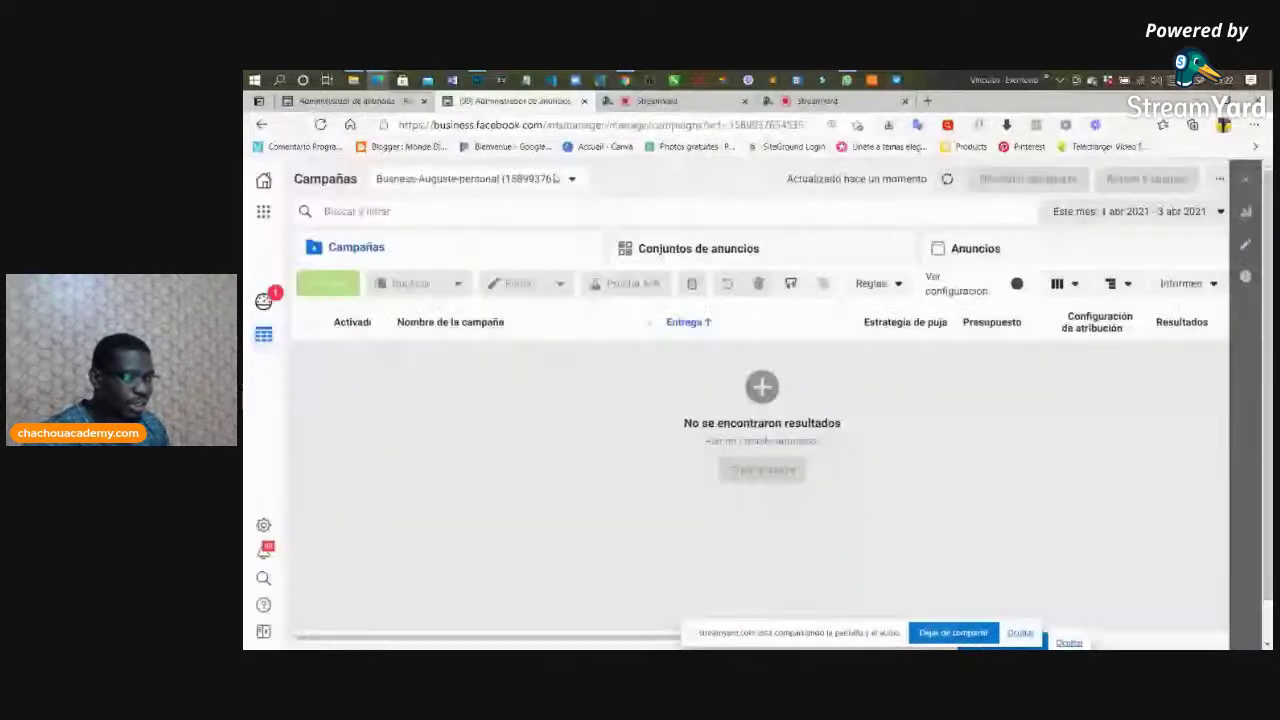
{"action": "left_click", "coordinate": [470, 178]}
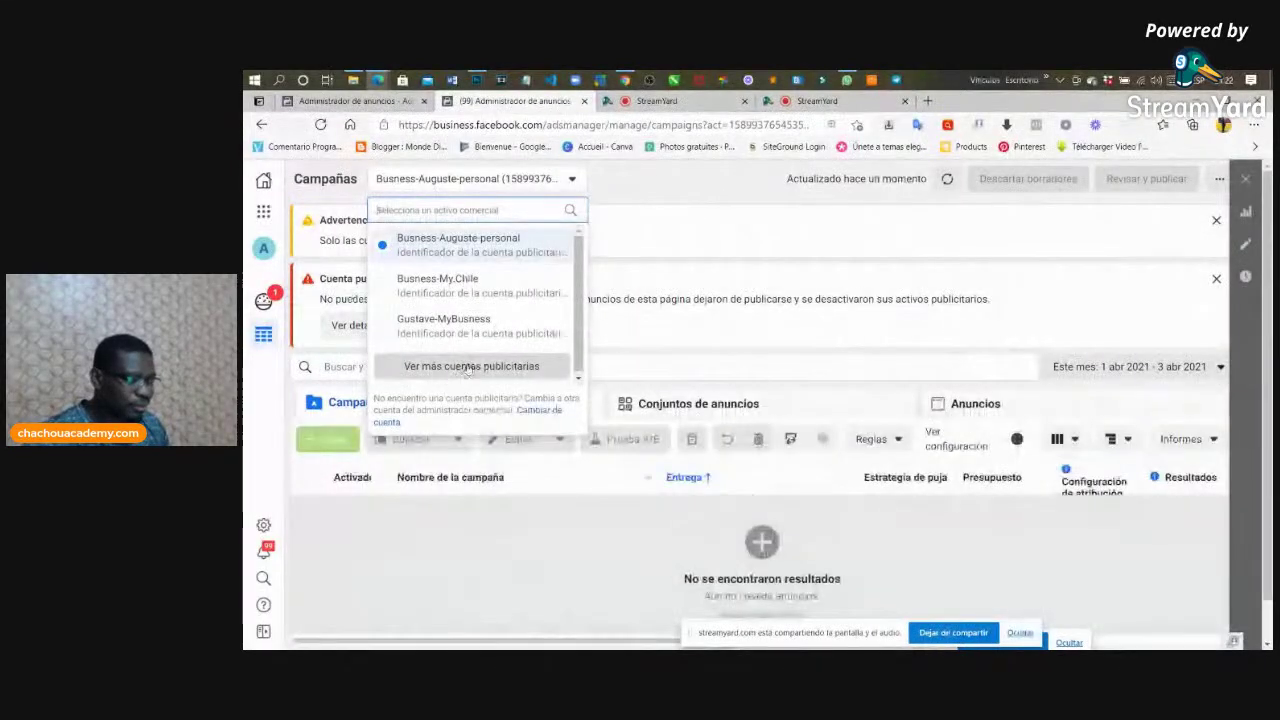
{"action": "left_click", "coordinate": [468, 366]}
{"action": "left_click", "coordinate": [430, 409]}
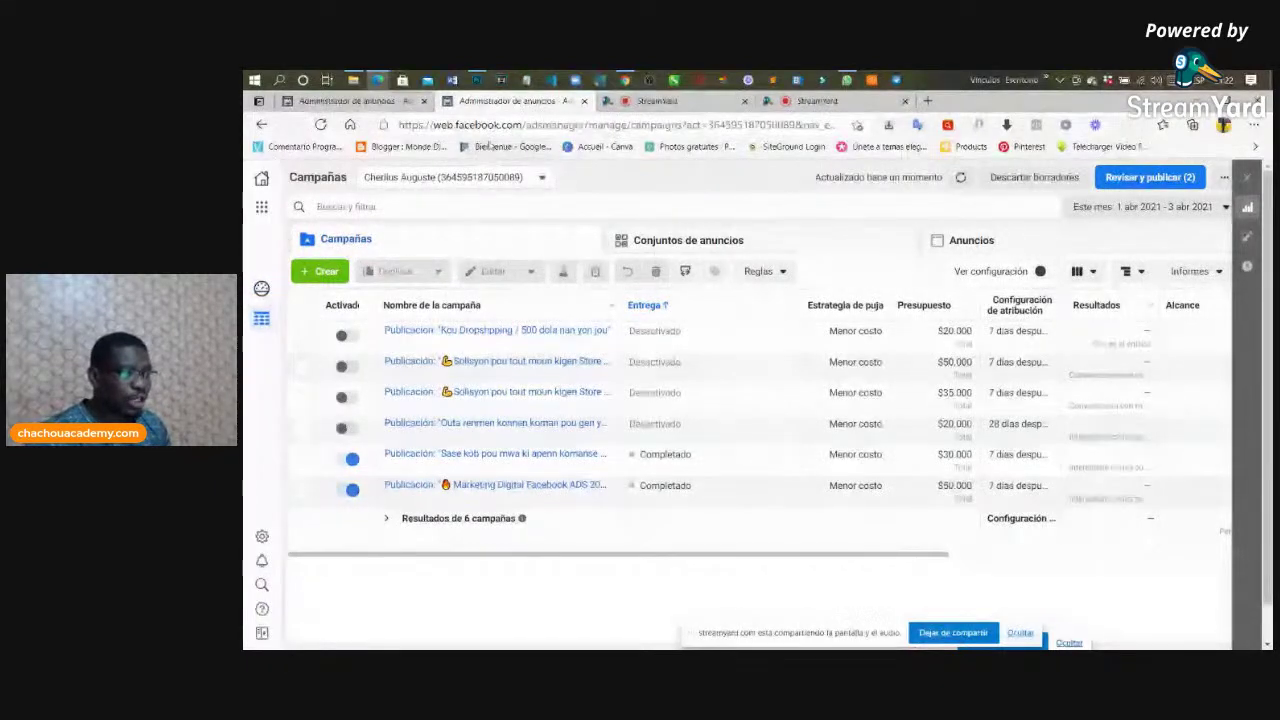
Close both ads manager tabs and go back to the earliest viewer comments in the YouTube broadcast's StreamYard studio
{"action": "left_click", "coordinate": [423, 102]}
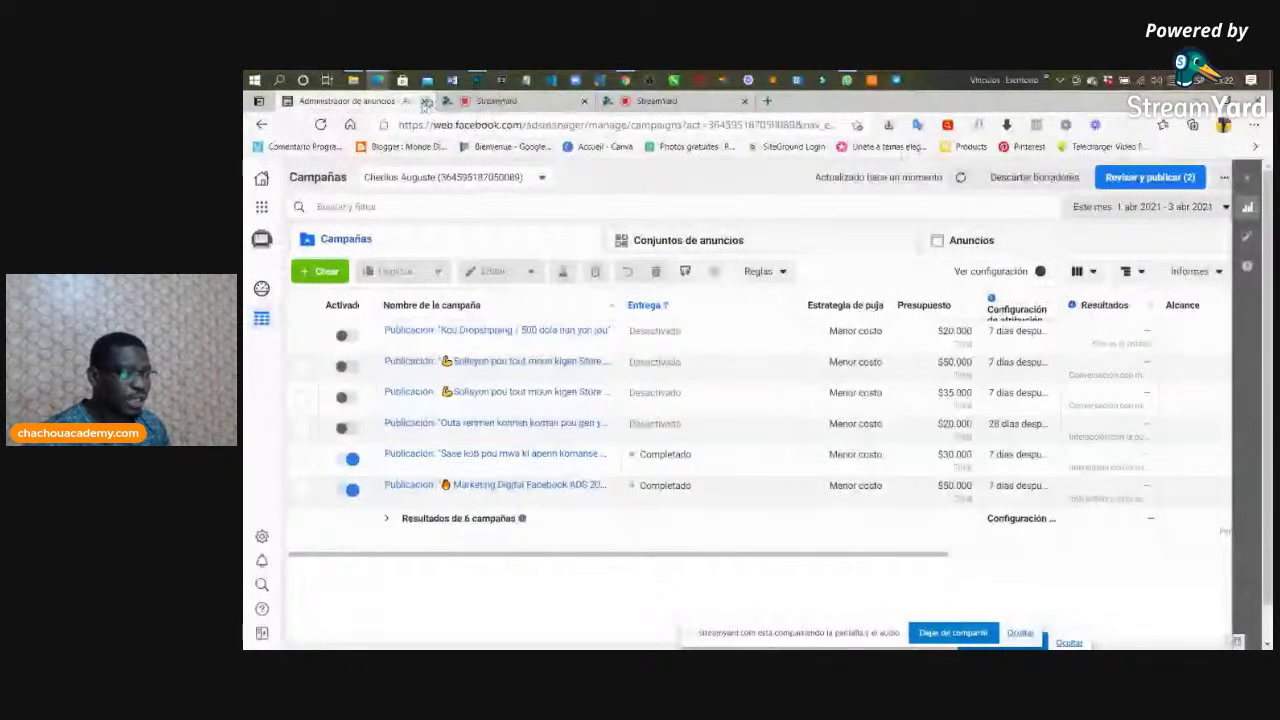
{"action": "left_click", "coordinate": [425, 103]}
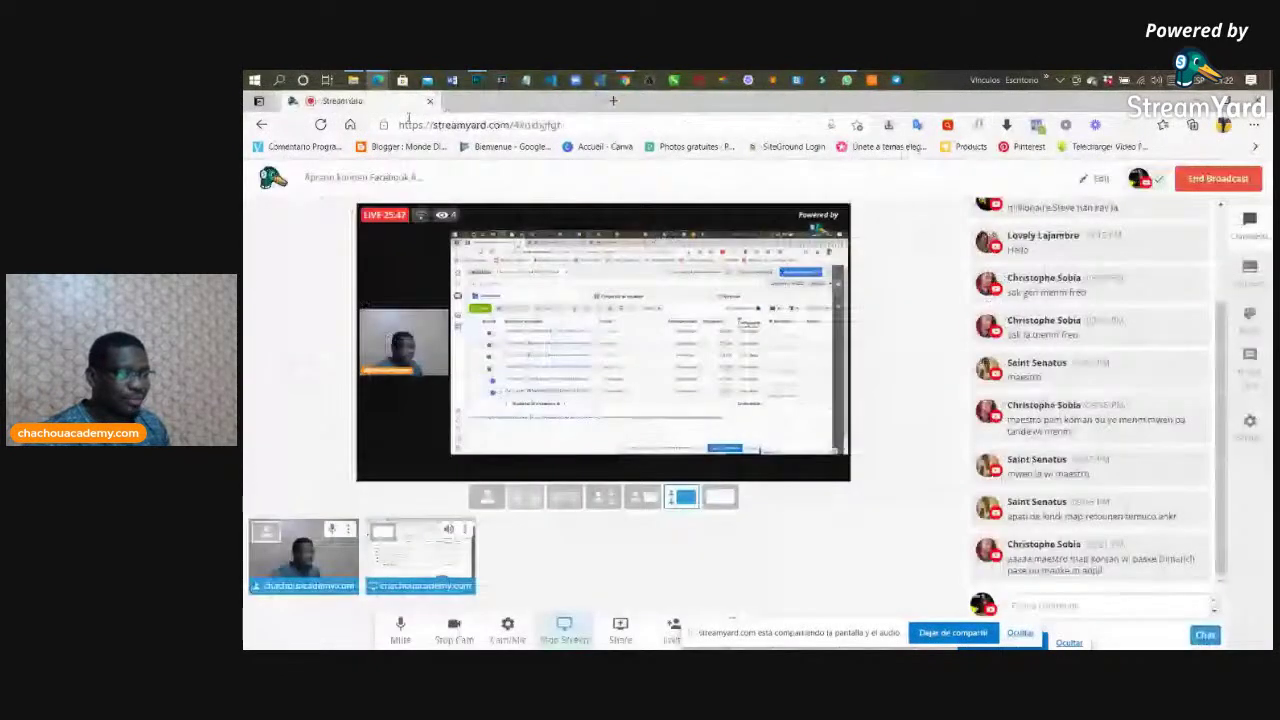
{"action": "mouse_move", "coordinate": [1066, 324]}
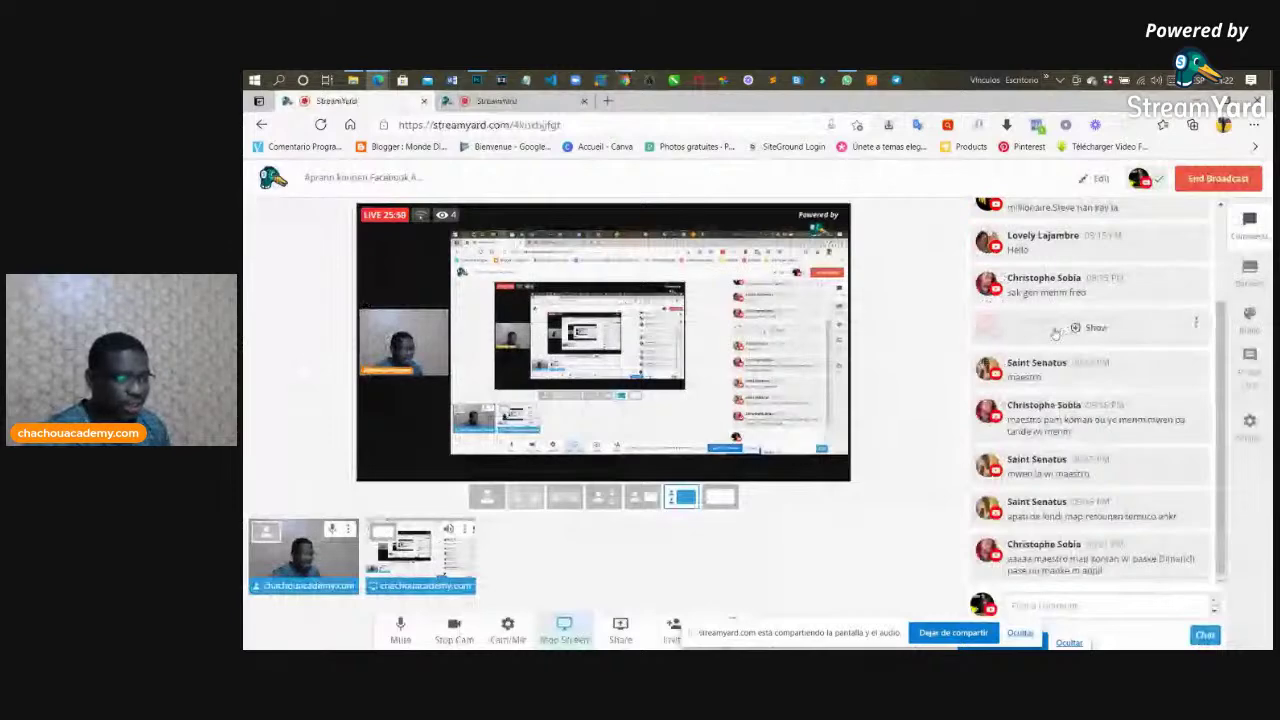
{"action": "scroll", "coordinate": [1066, 324], "scroll_direction": "up", "scroll_amount": 3}
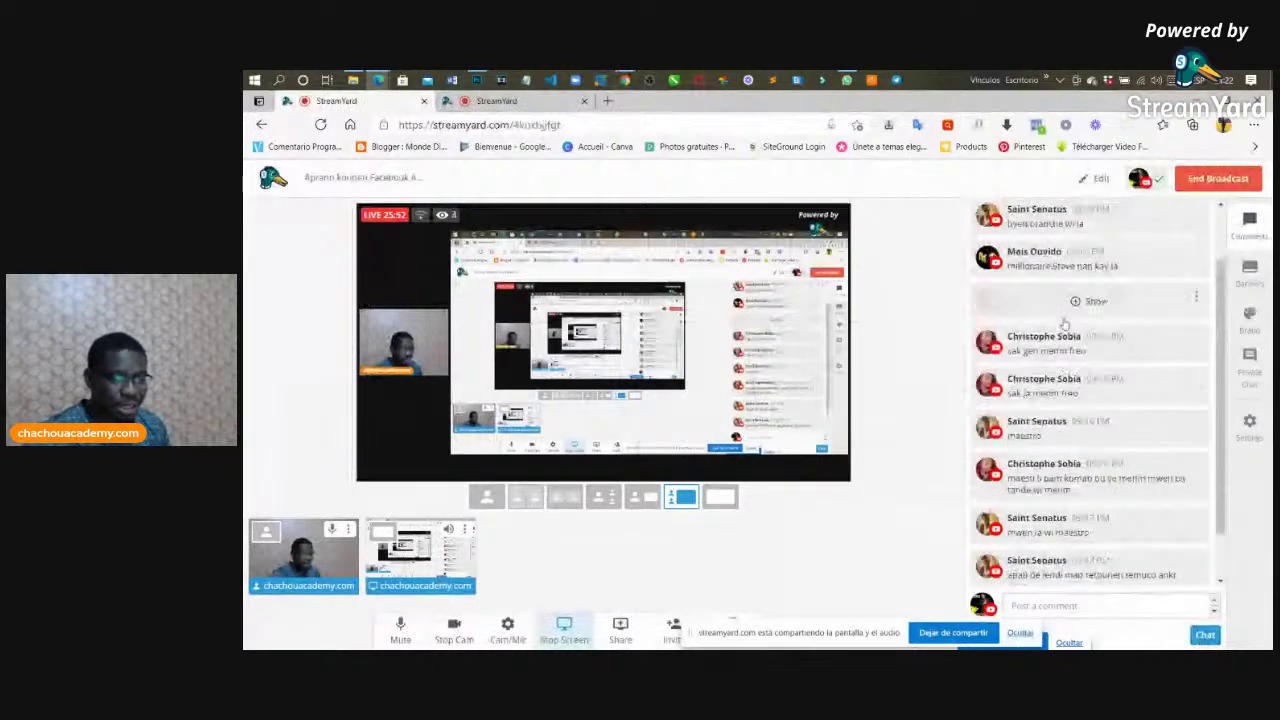
{"action": "scroll", "coordinate": [1066, 324], "scroll_direction": "up", "scroll_amount": 1}
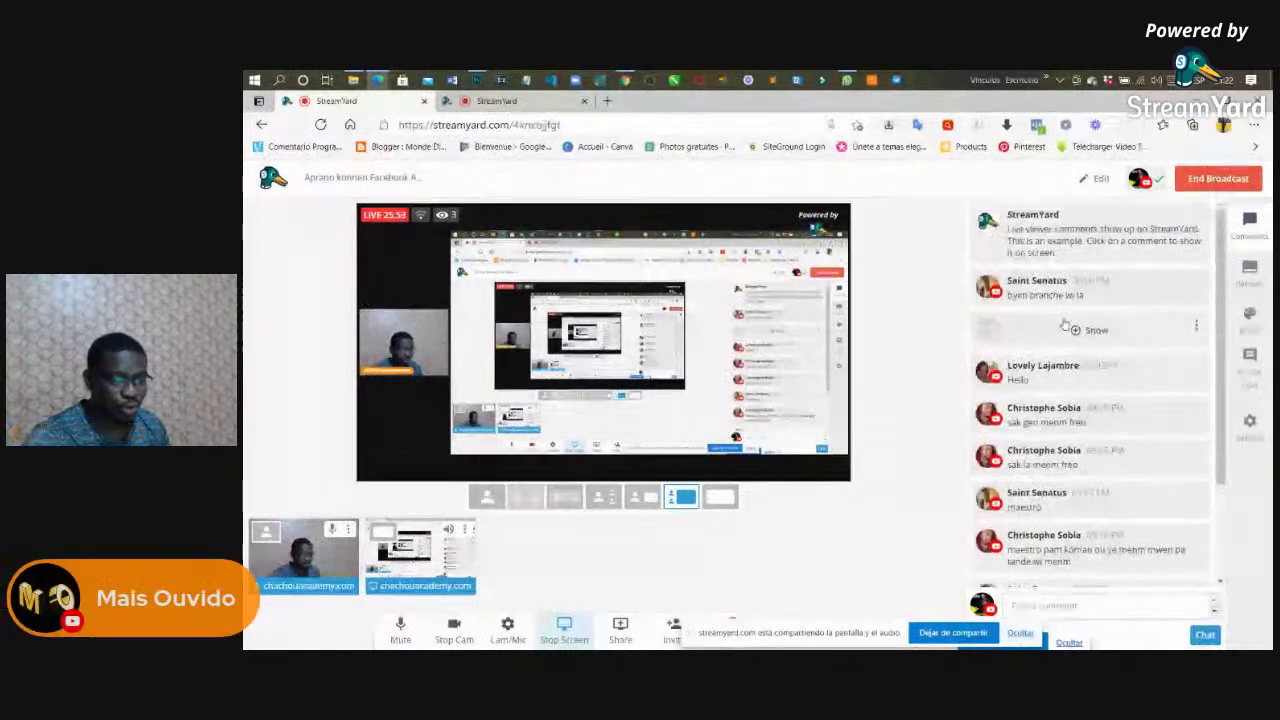
Show the YouTube viewers' comments on the broadcast one after another, from "Hello" to the newest one, and hide the last
{"action": "left_click", "coordinate": [1044, 374]}
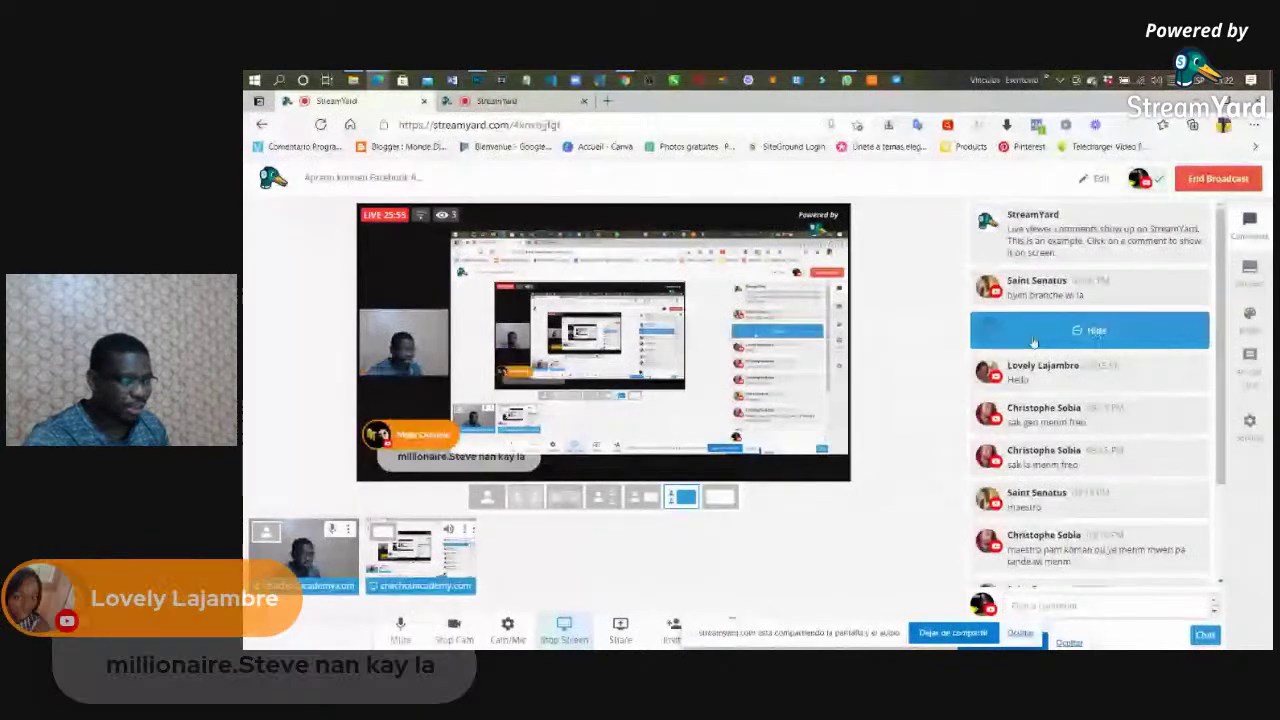
{"action": "left_click", "coordinate": [1043, 375]}
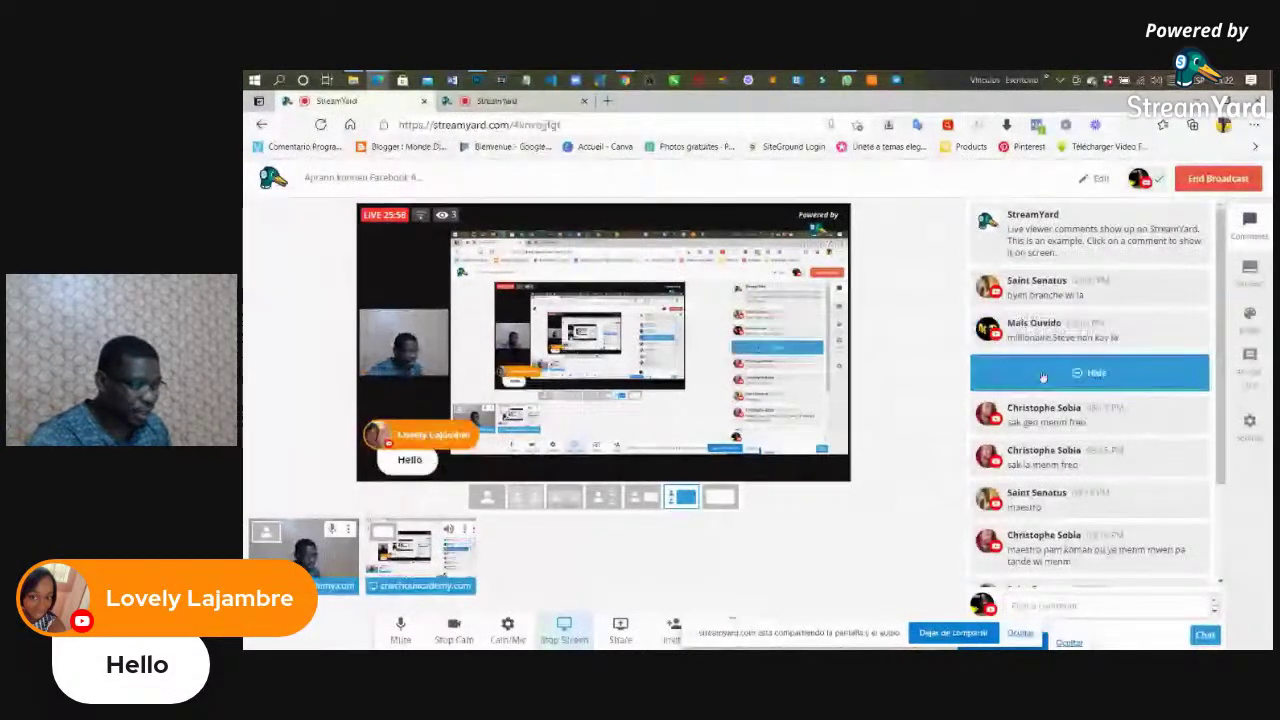
{"action": "left_click", "coordinate": [1029, 451]}
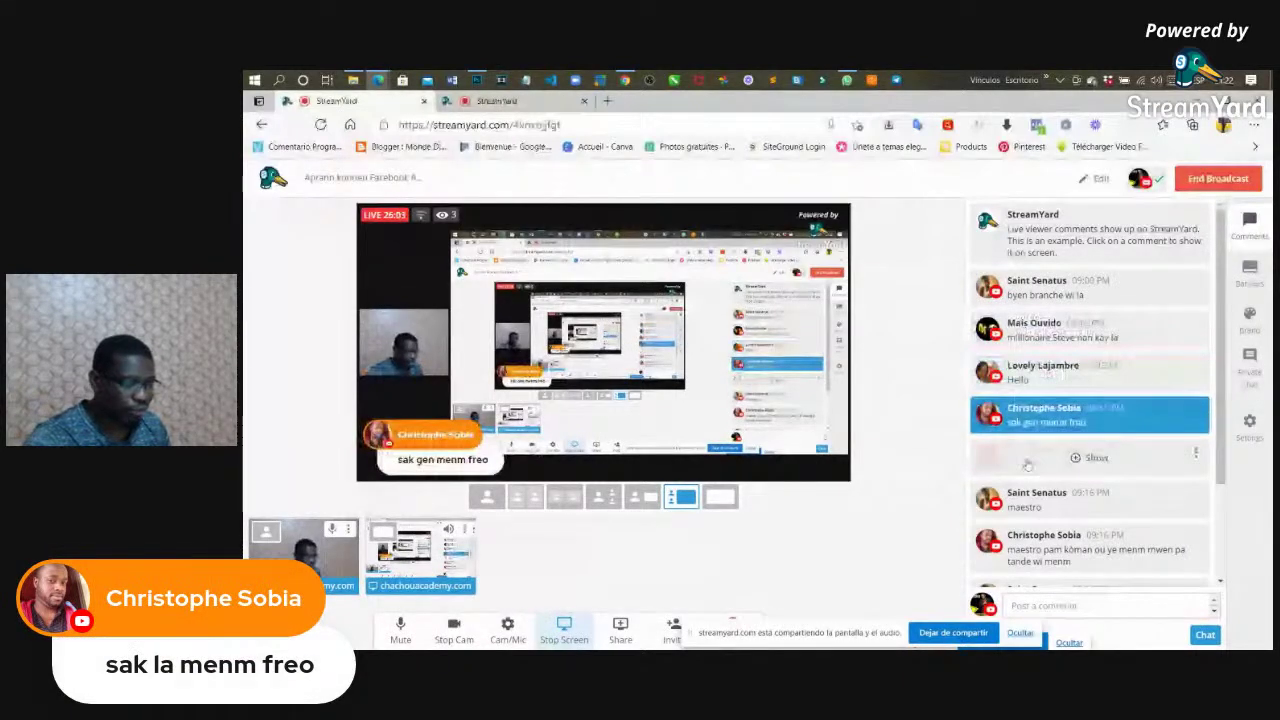
{"action": "left_click", "coordinate": [1028, 466]}
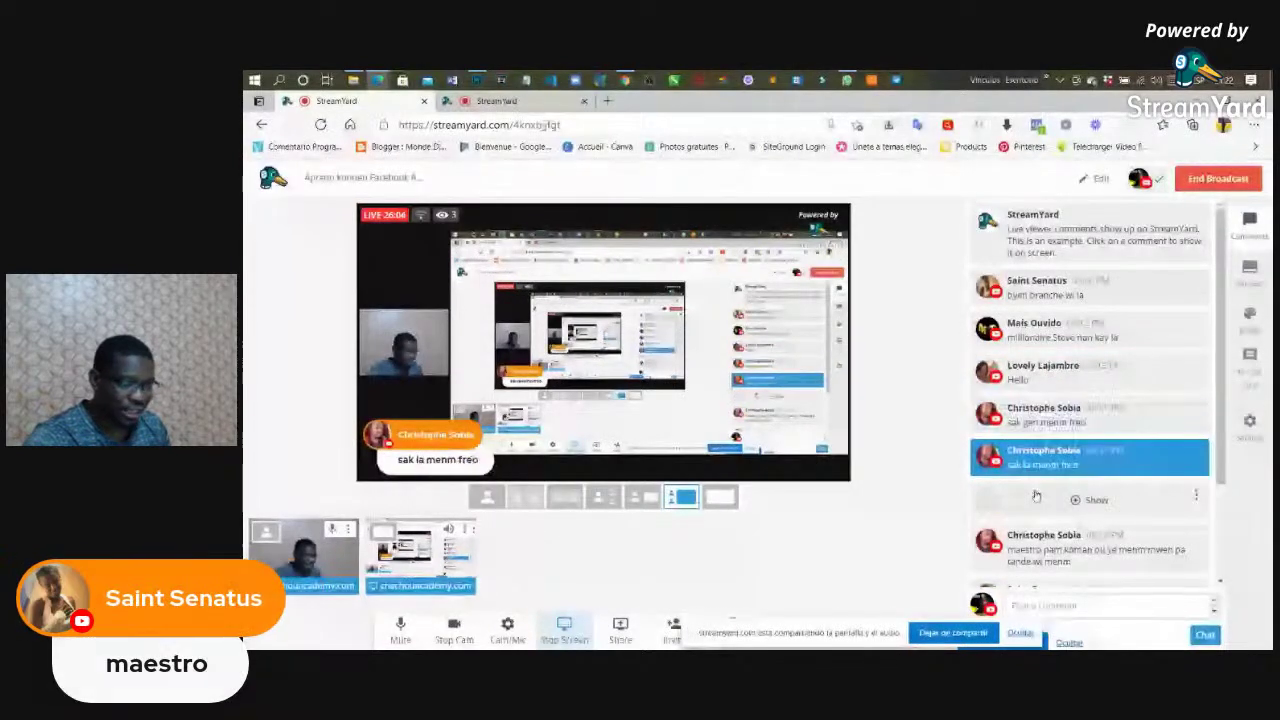
{"action": "left_click", "coordinate": [1036, 496]}
{"action": "left_click", "coordinate": [1036, 508]}
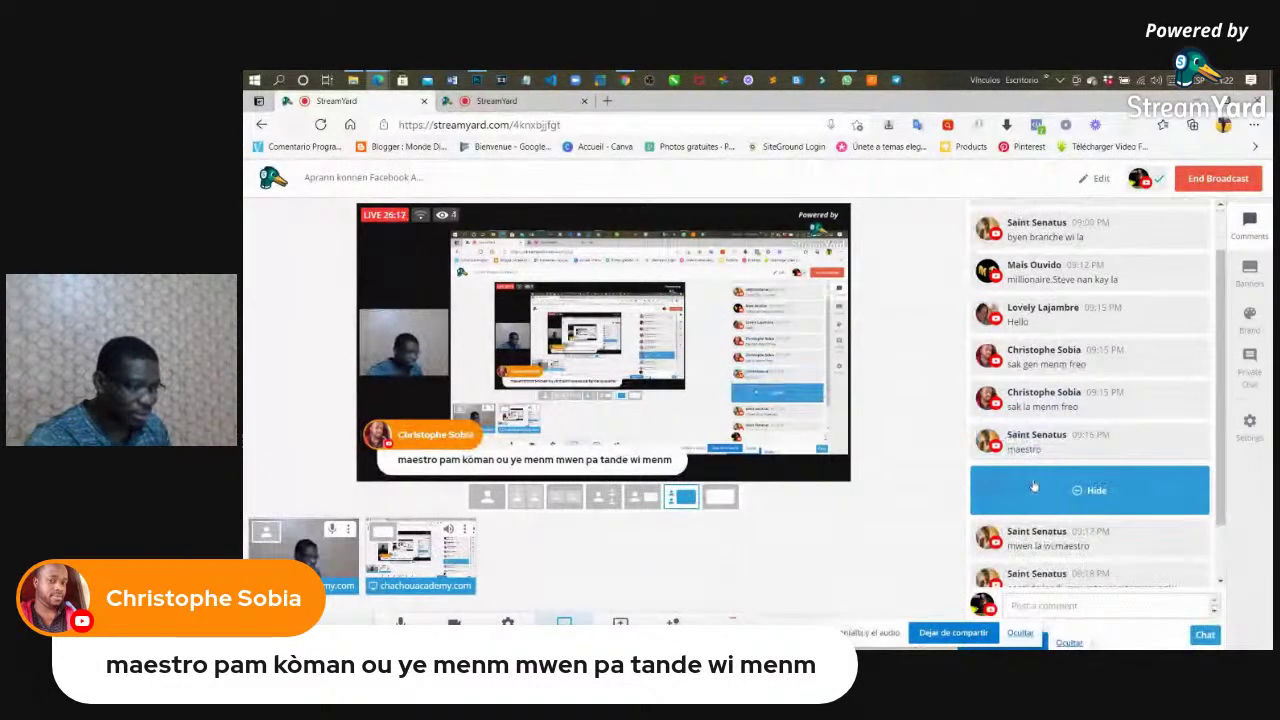
{"action": "left_click", "coordinate": [1034, 487]}
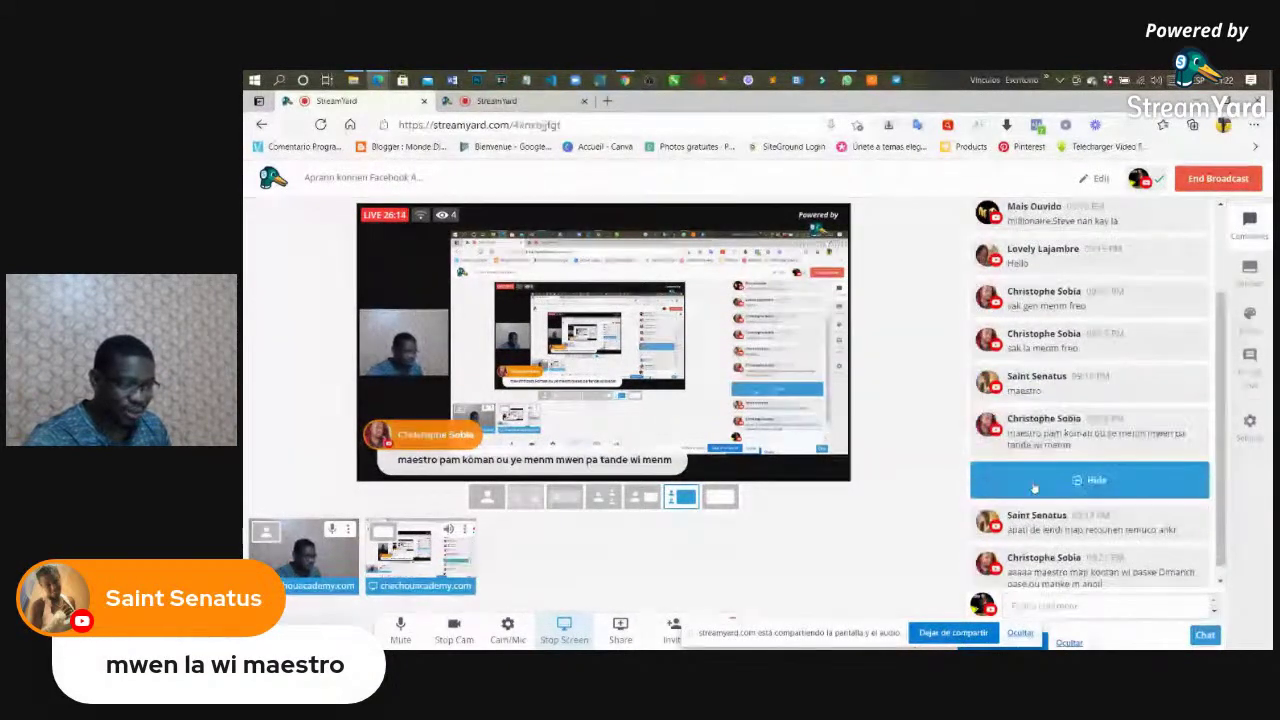
{"action": "left_click", "coordinate": [1038, 512]}
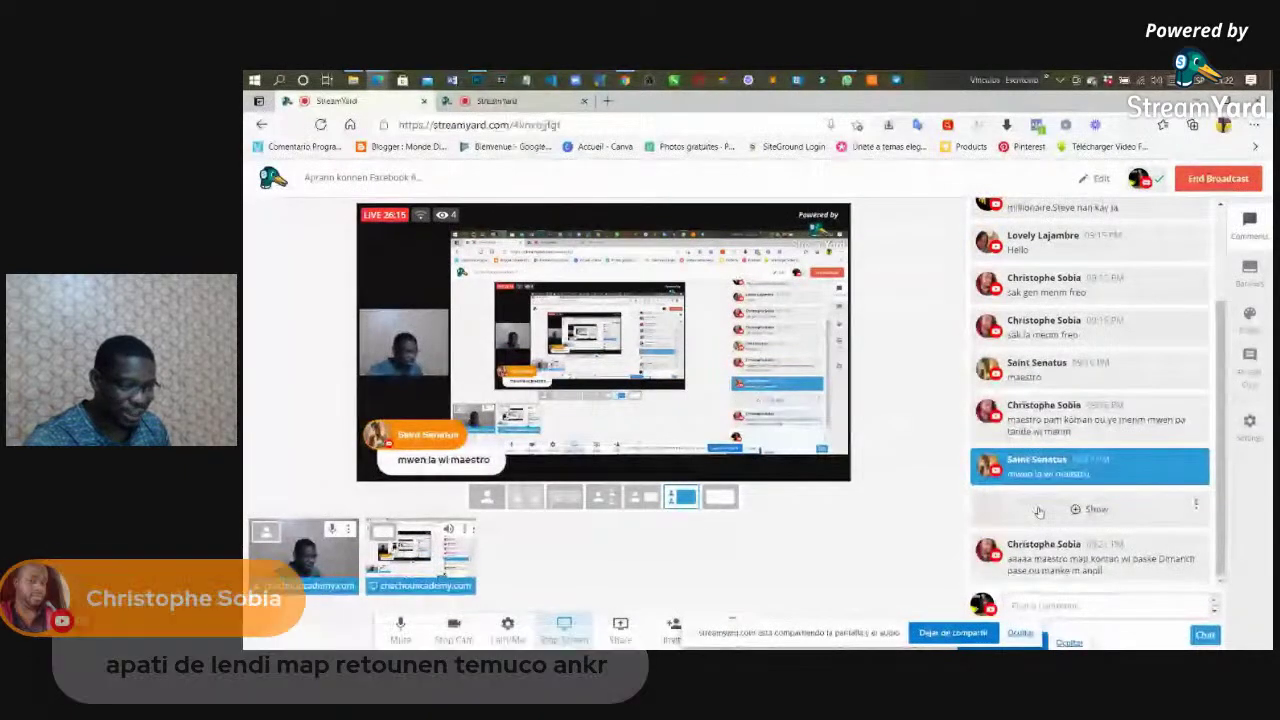
{"action": "left_click", "coordinate": [1038, 512]}
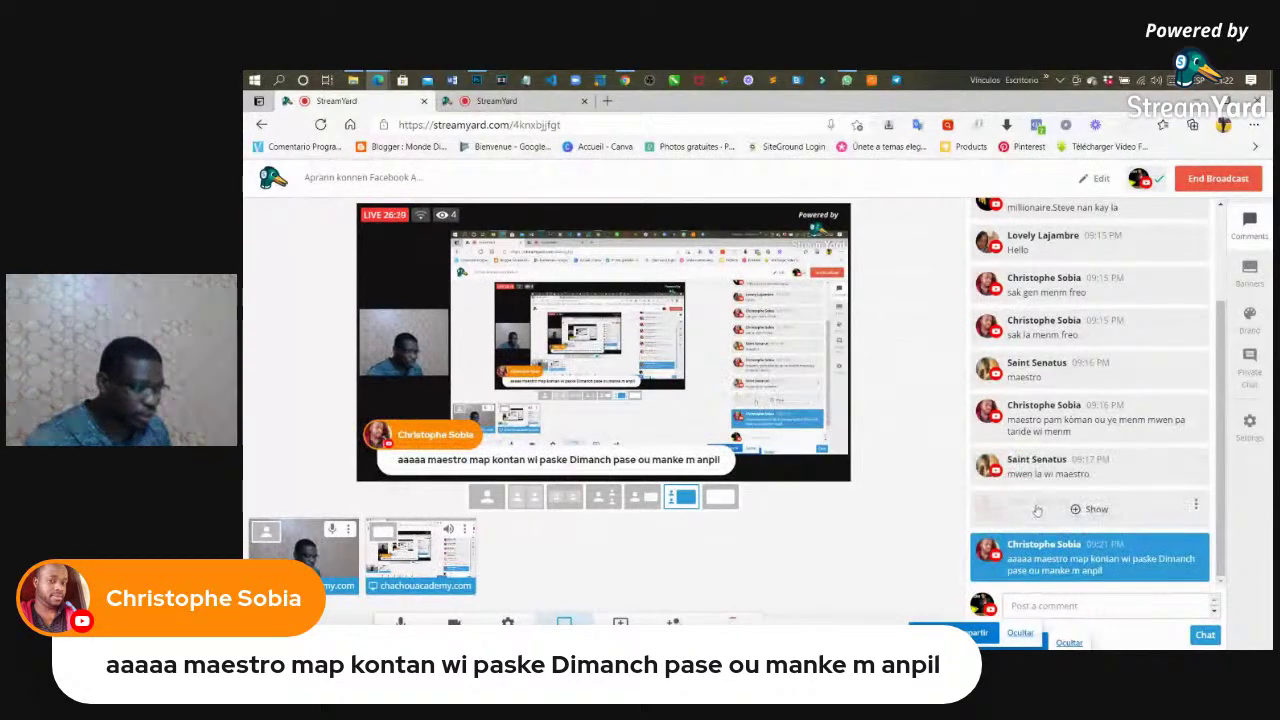
{"action": "left_click", "coordinate": [1046, 560]}
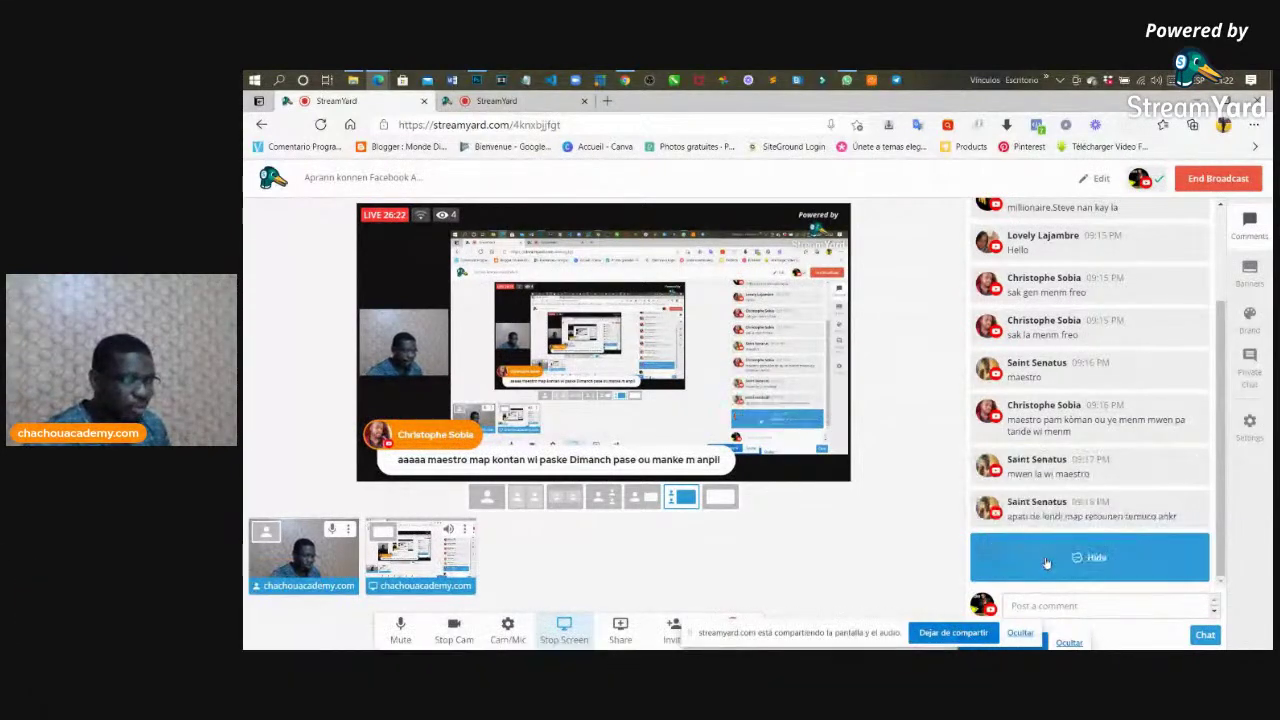
In the Facebook broadcast's studio, show the viewer comments from "Mesi" to the question about boosting an ad one by one, and hide the last
{"action": "key", "text": "ctrl+Tab"}
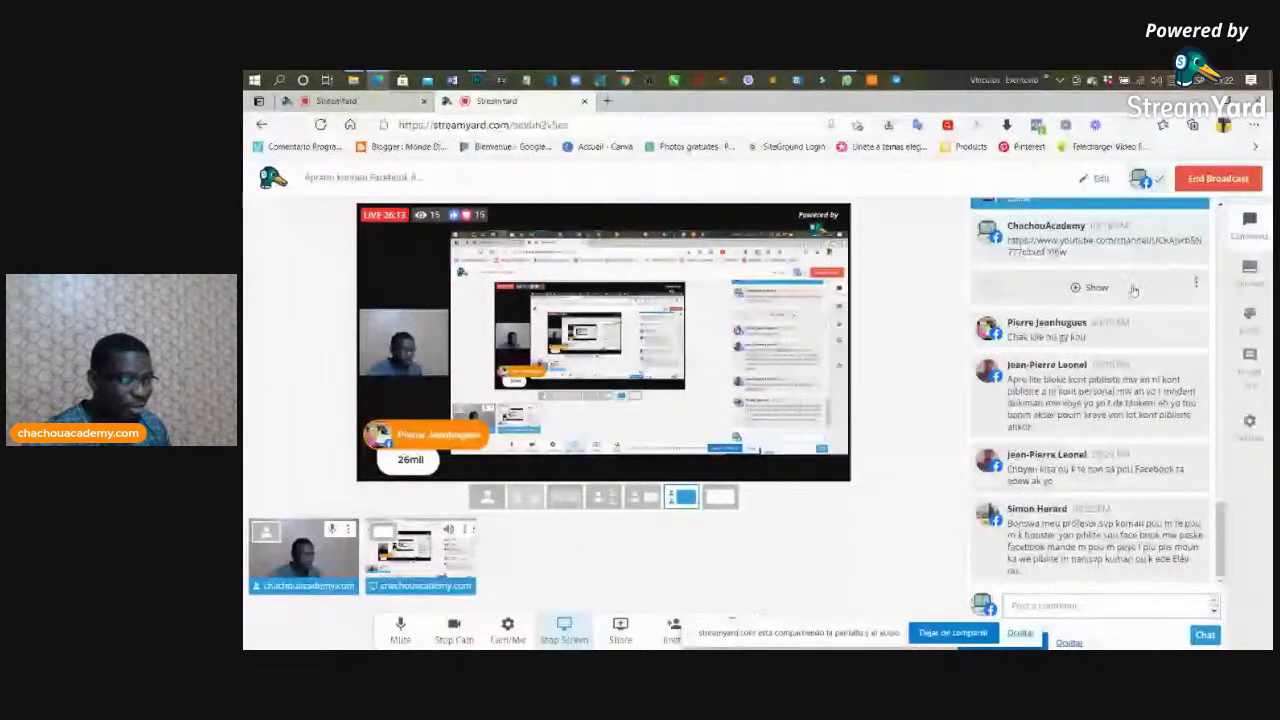
{"action": "left_click", "coordinate": [1126, 298]}
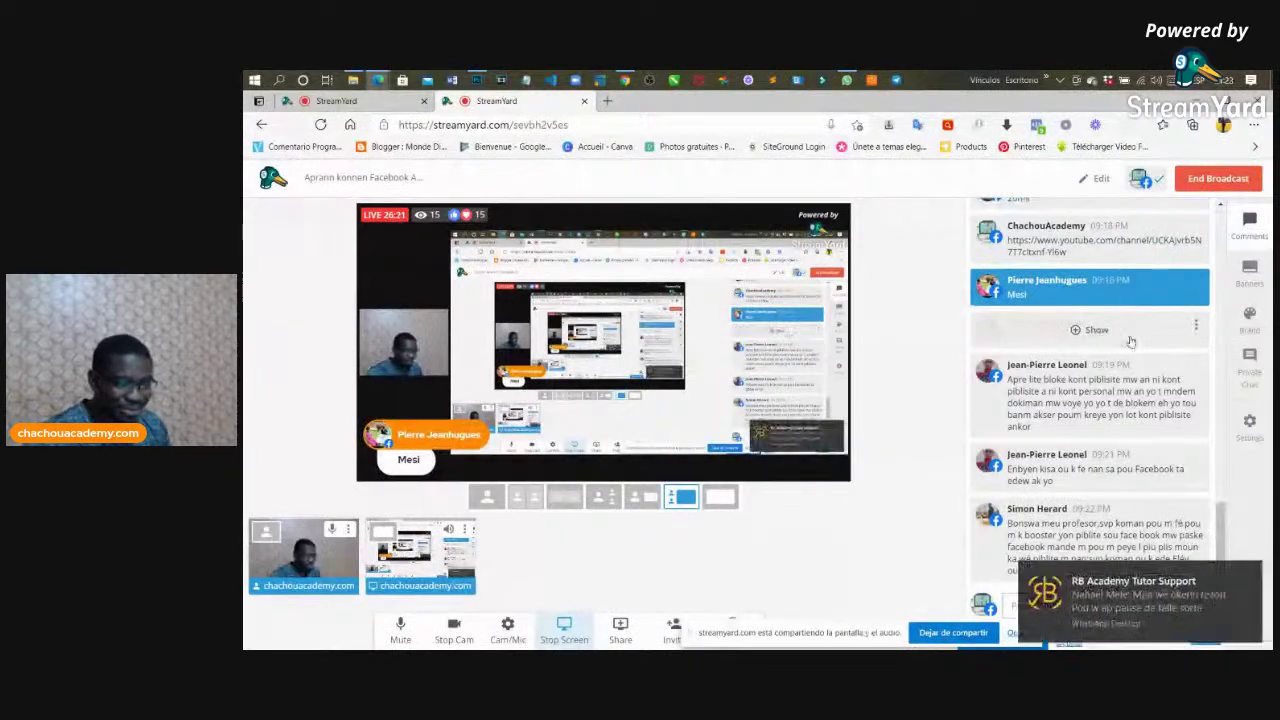
{"action": "left_click", "coordinate": [1138, 336]}
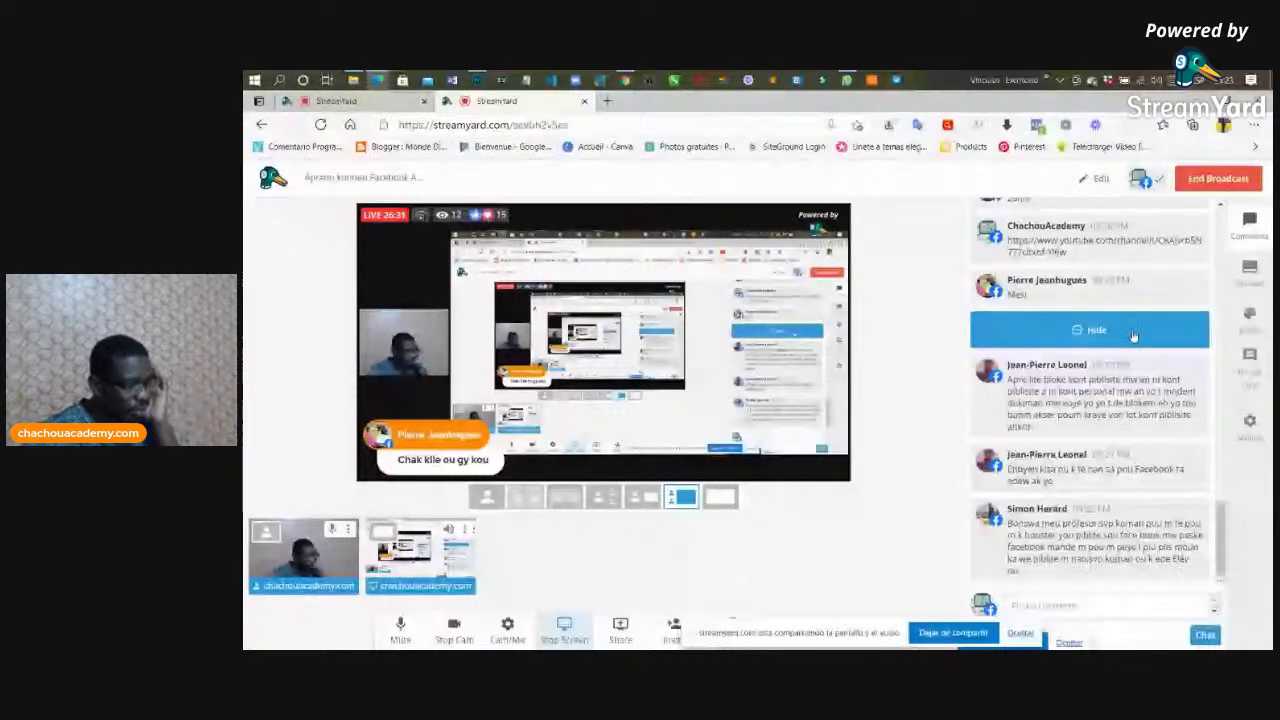
{"action": "left_click", "coordinate": [1024, 397]}
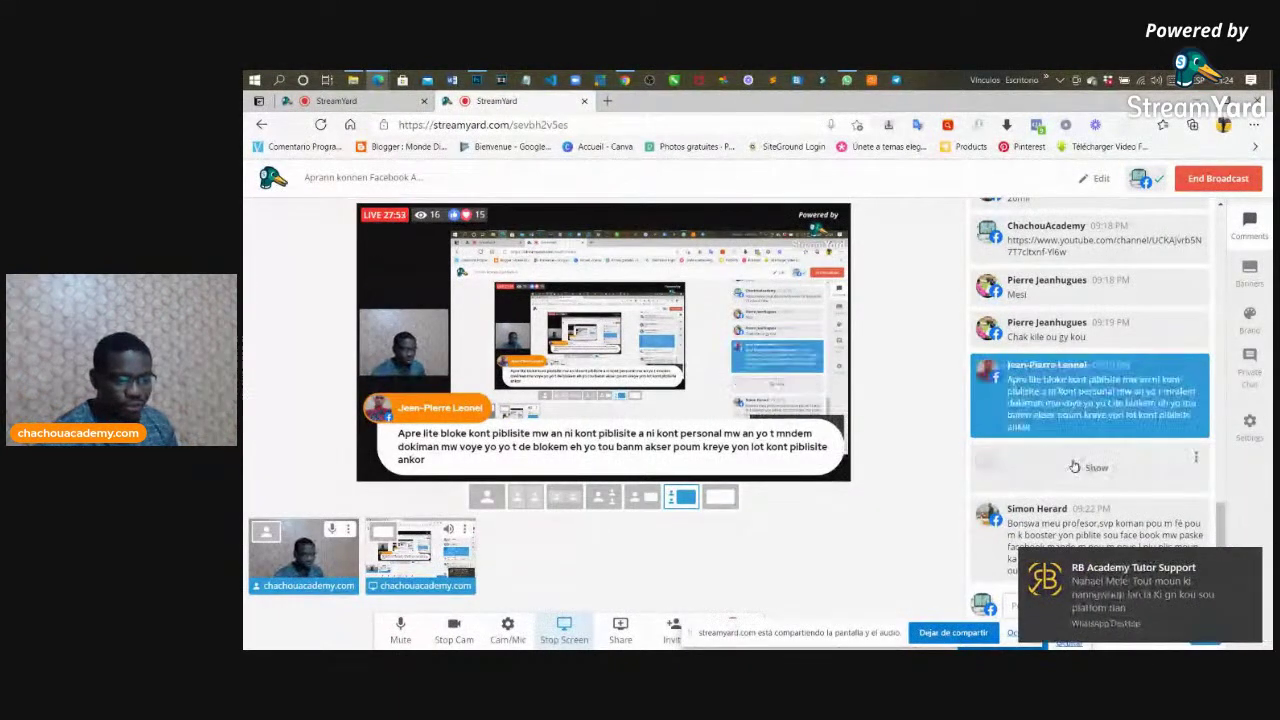
{"action": "left_click", "coordinate": [1060, 476]}
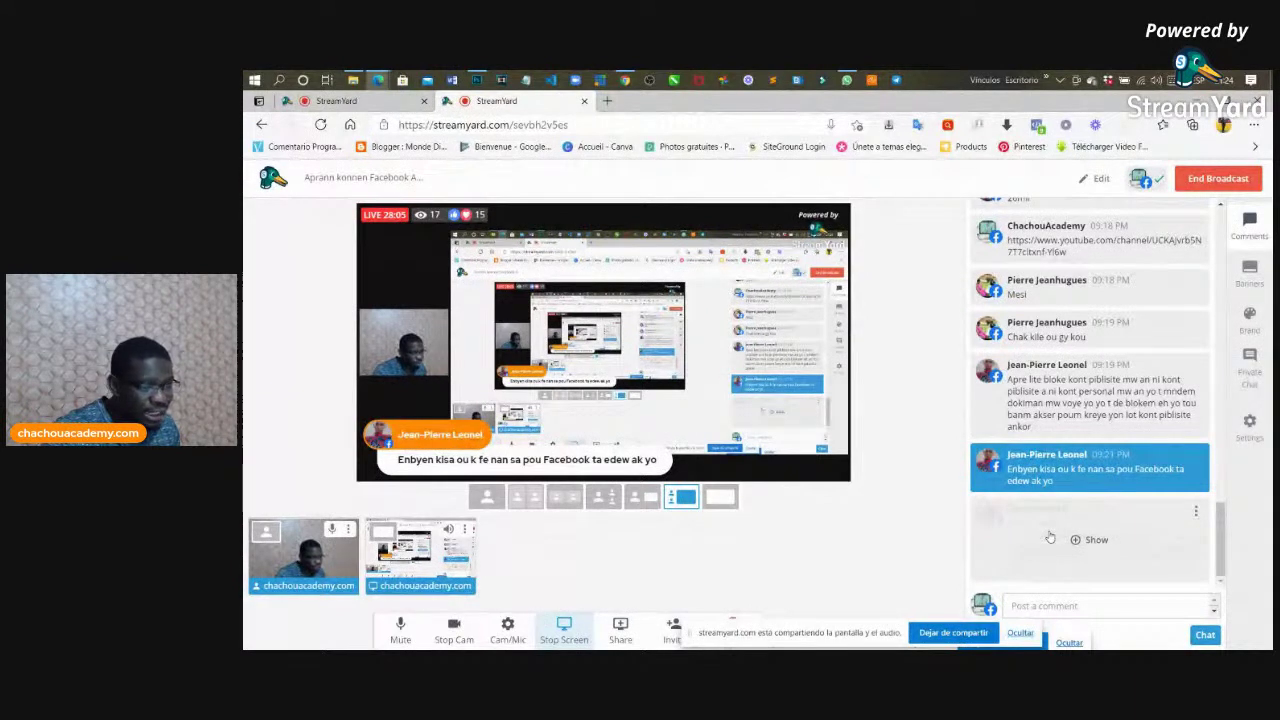
{"action": "left_click", "coordinate": [1045, 538]}
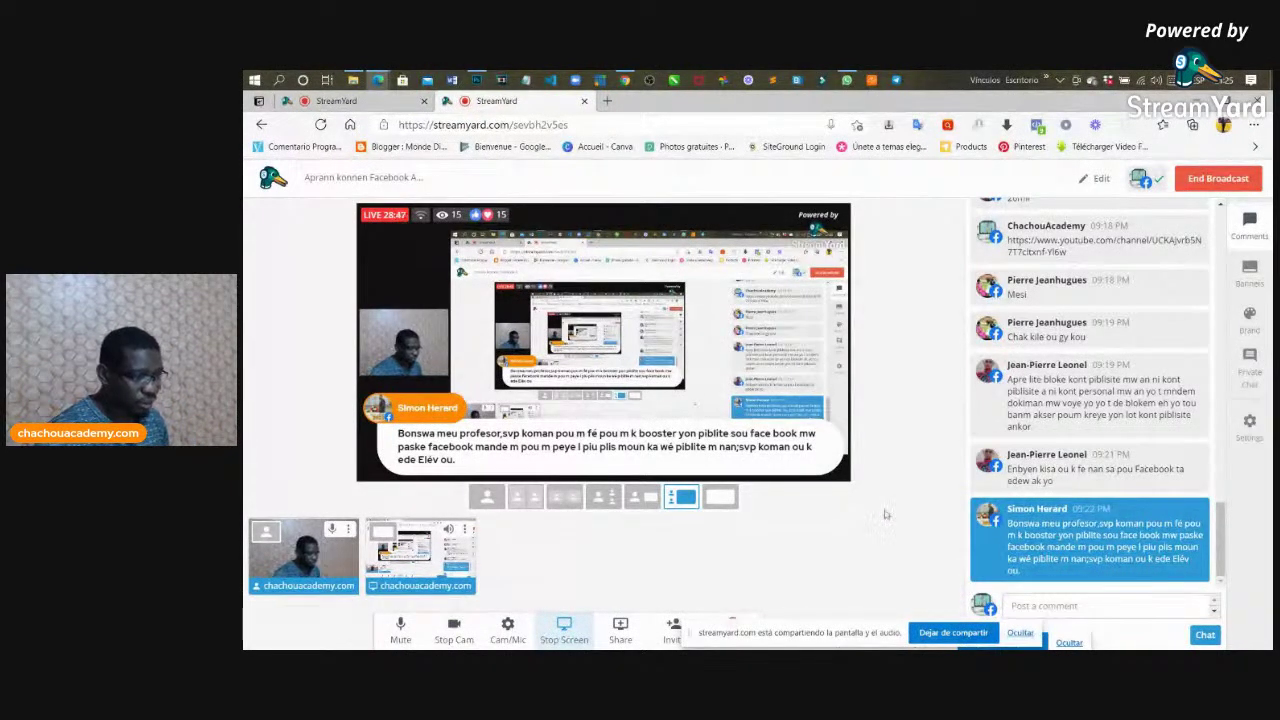
{"action": "mouse_move", "coordinate": [1022, 518]}
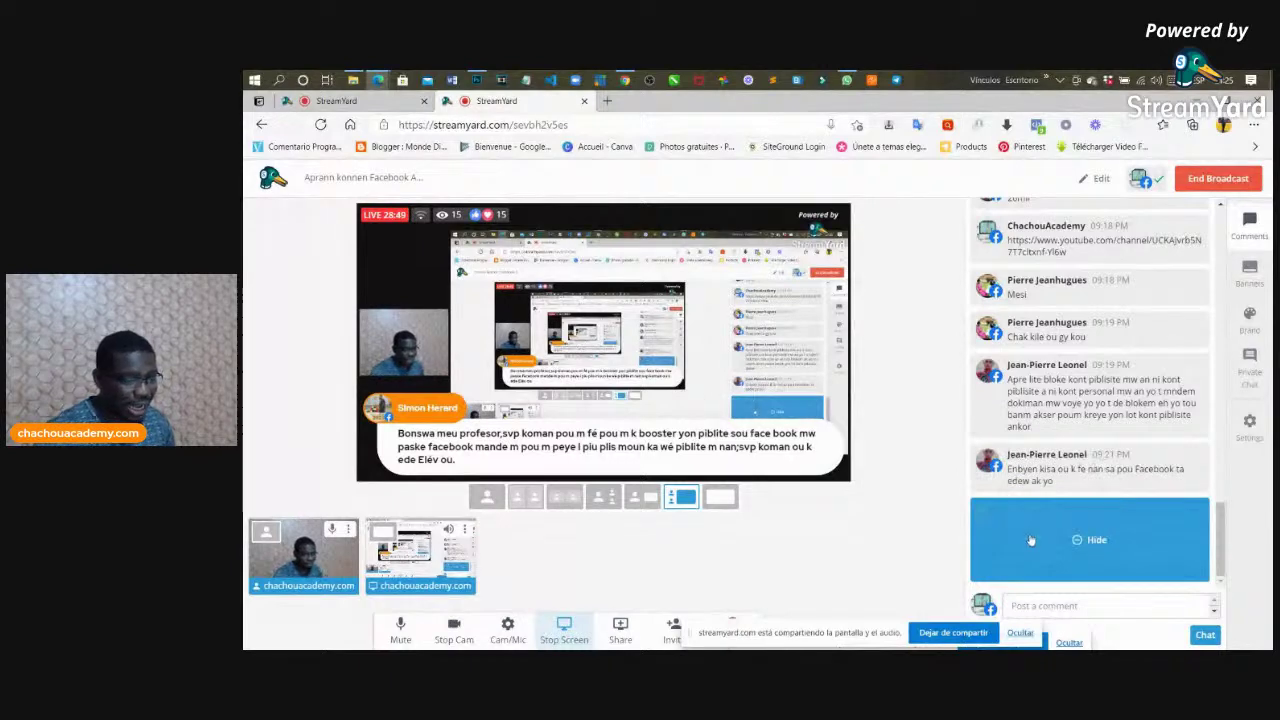
{"action": "left_click", "coordinate": [1031, 540]}
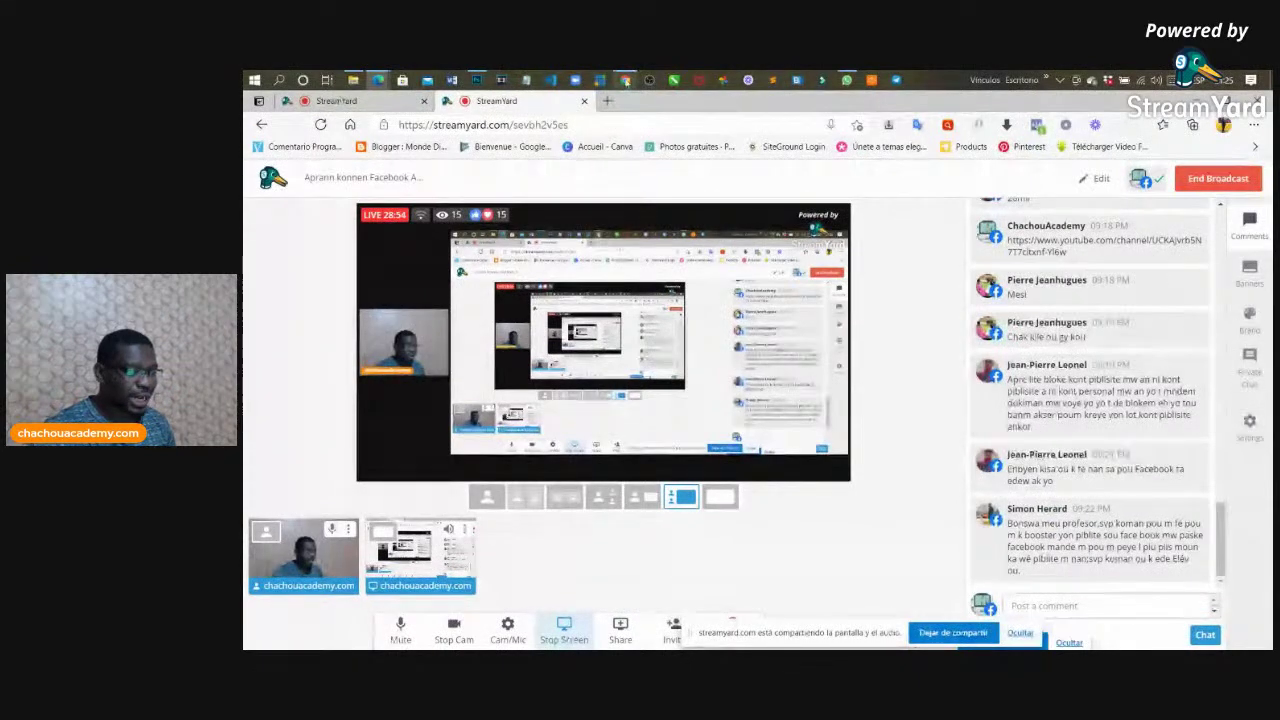
Switch to Chrome and look over the Facebook home feed in its open tab
{"action": "left_click", "coordinate": [625, 80]}
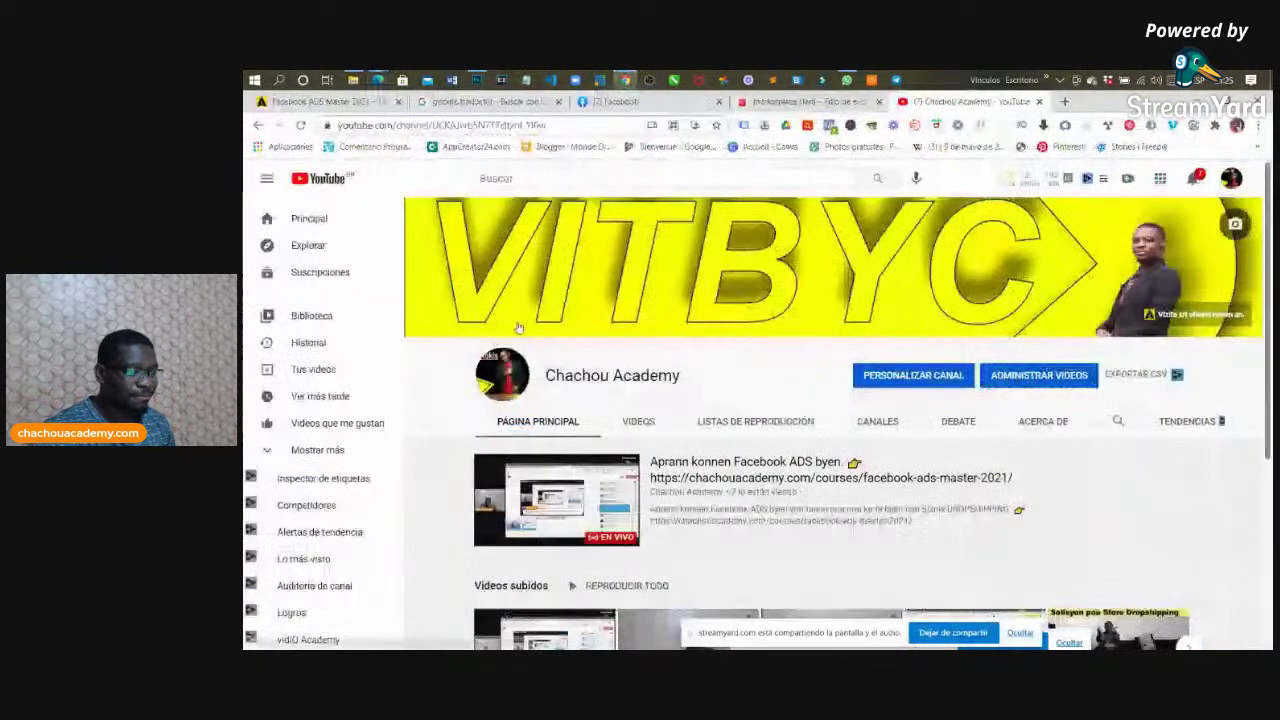
{"action": "left_click", "coordinate": [620, 102]}
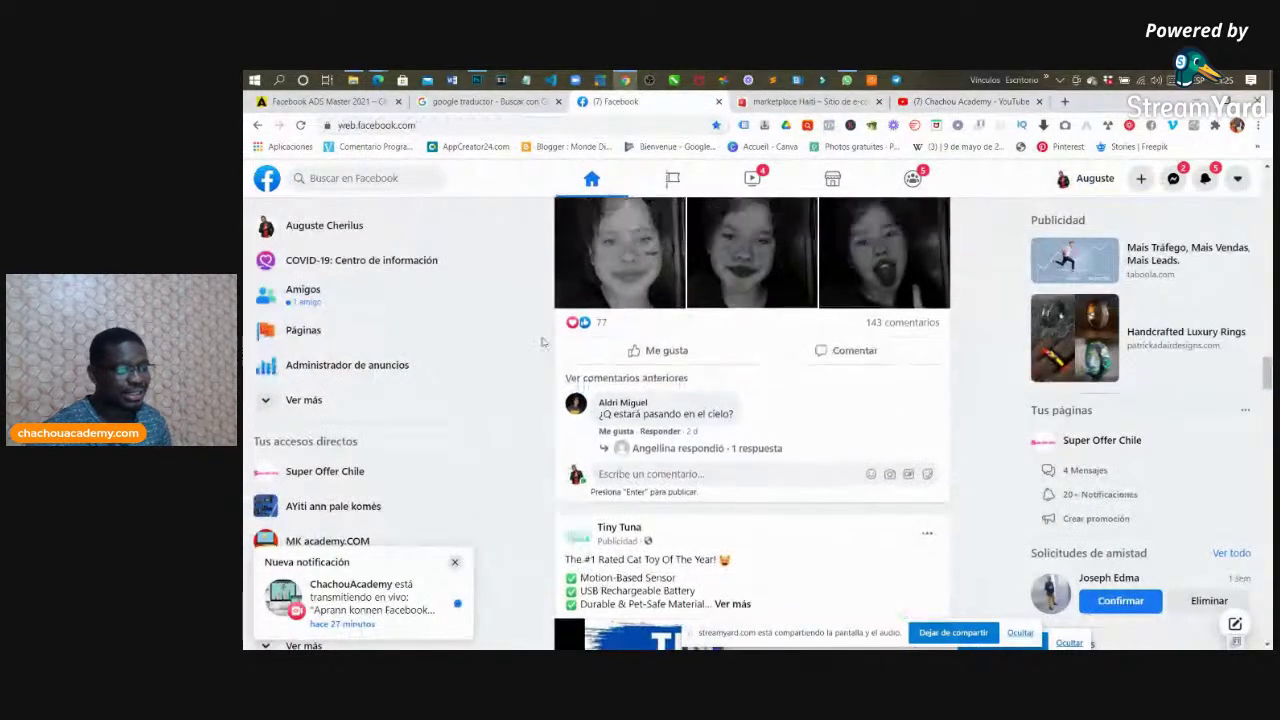
{"action": "scroll", "coordinate": [543, 342], "scroll_direction": "down", "scroll_amount": 2}
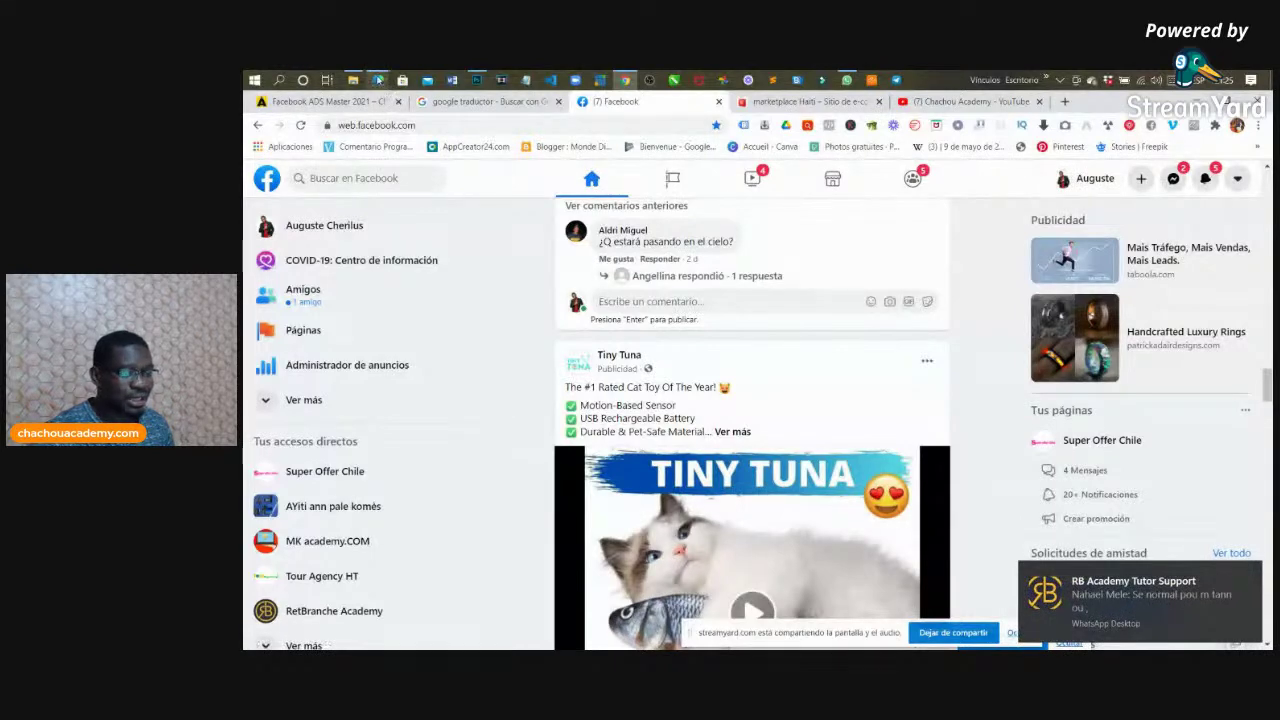
Switch back to Edge and open the Facebook home page in a new tab
{"action": "mouse_move", "coordinate": [378, 79]}
{"action": "left_click", "coordinate": [314, 130]}
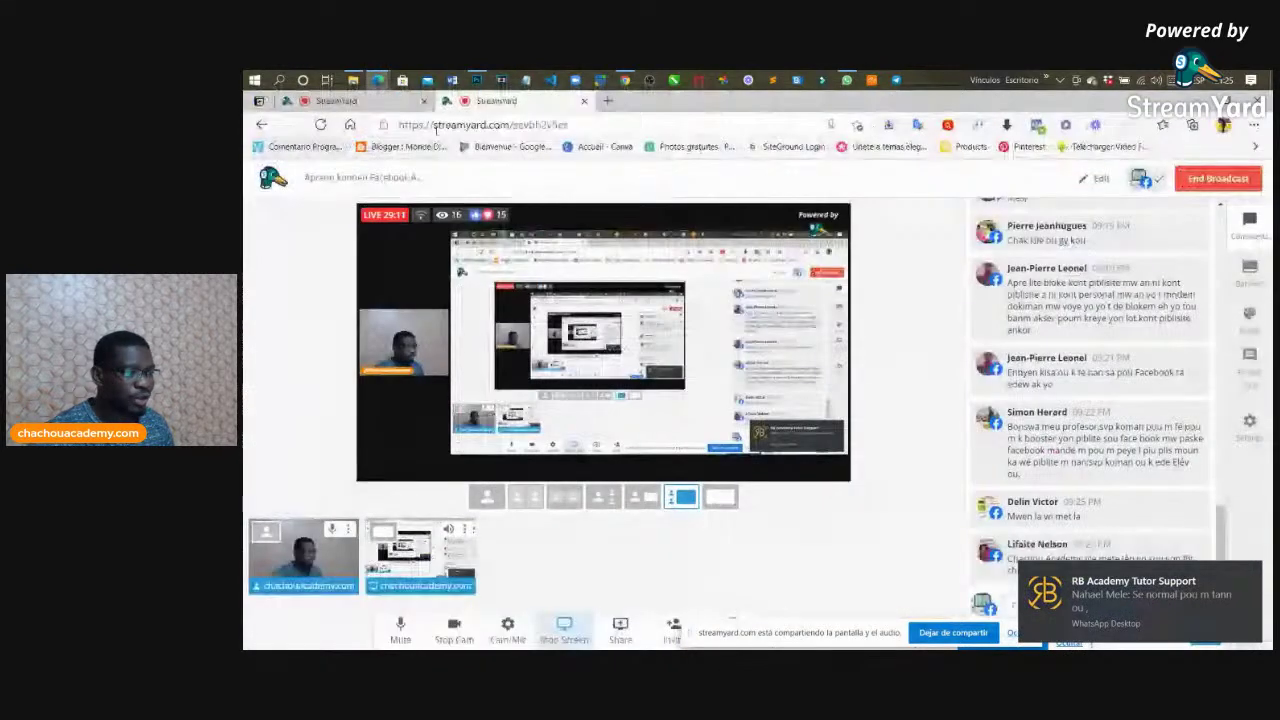
{"action": "left_click", "coordinate": [607, 101]}
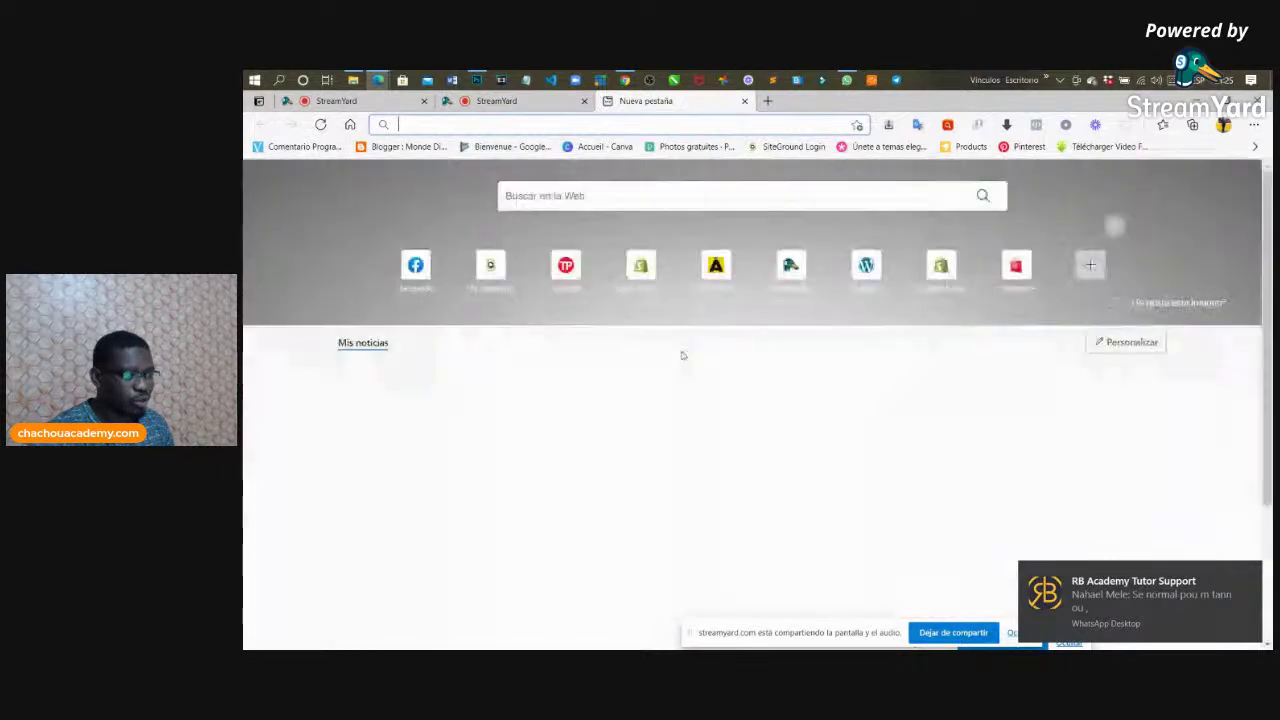
{"action": "left_click", "coordinate": [416, 267]}
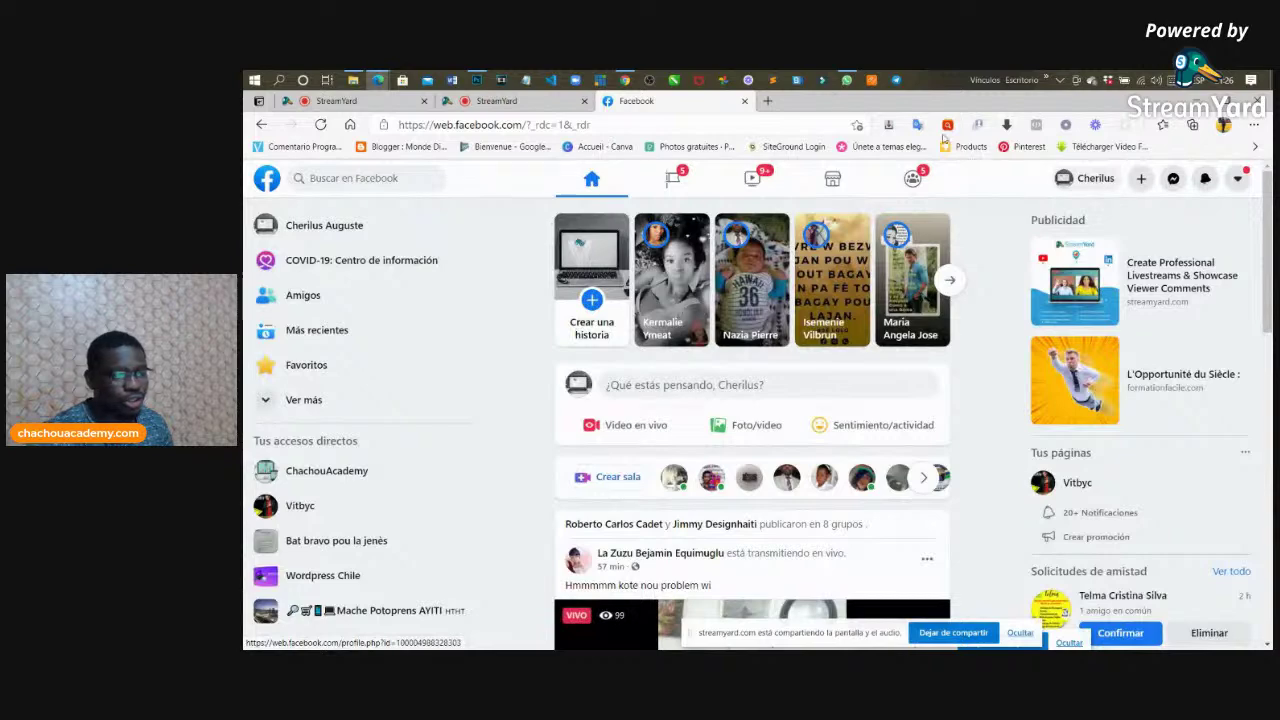
Switch to Chrome and open the Super Offer Chile page from the Facebook home feed
{"action": "left_click", "coordinate": [625, 81]}
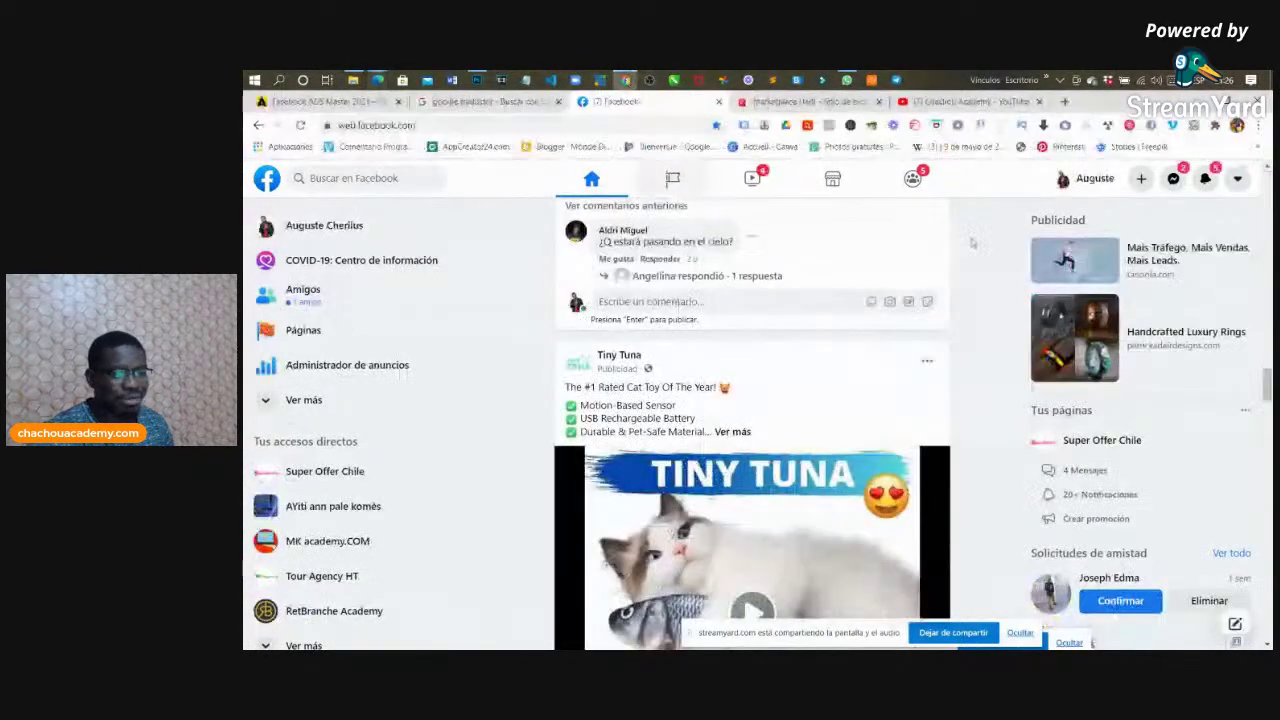
{"action": "scroll", "coordinate": [970, 392], "scroll_direction": "down", "scroll_amount": 2}
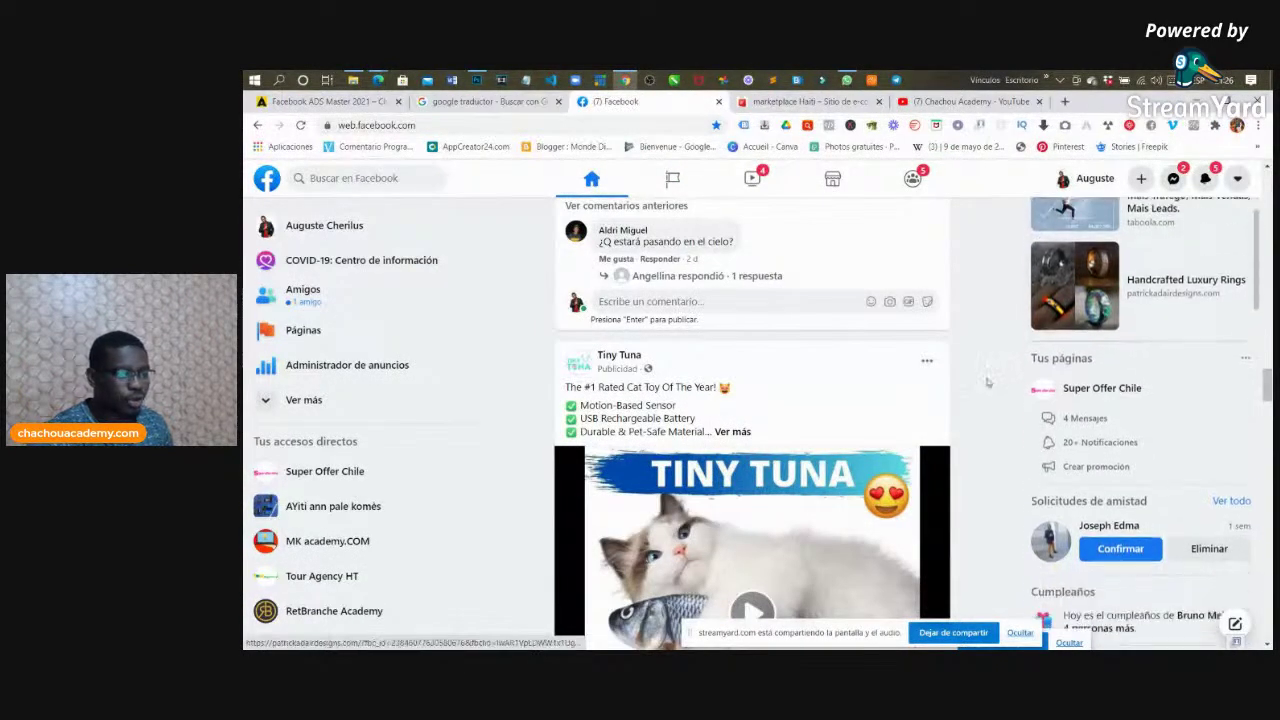
{"action": "scroll", "coordinate": [970, 392], "scroll_direction": "up", "scroll_amount": 4}
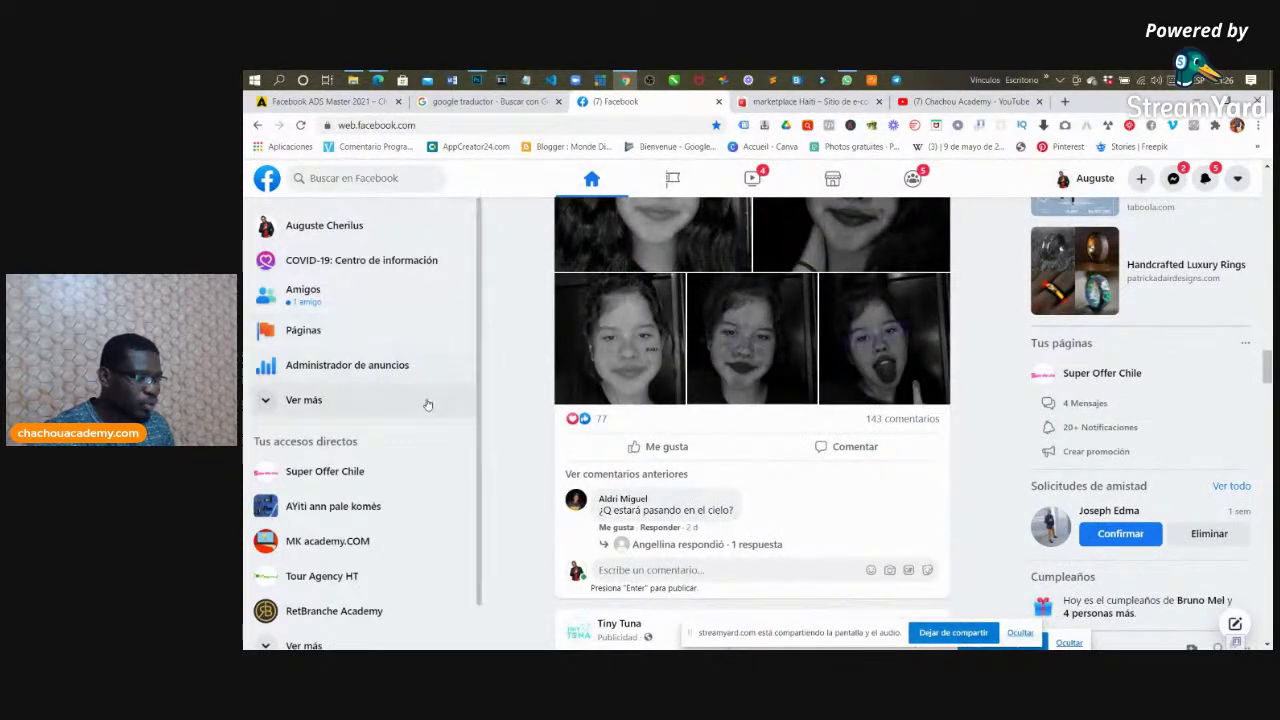
{"action": "scroll", "coordinate": [355, 432], "scroll_direction": "down", "scroll_amount": 1}
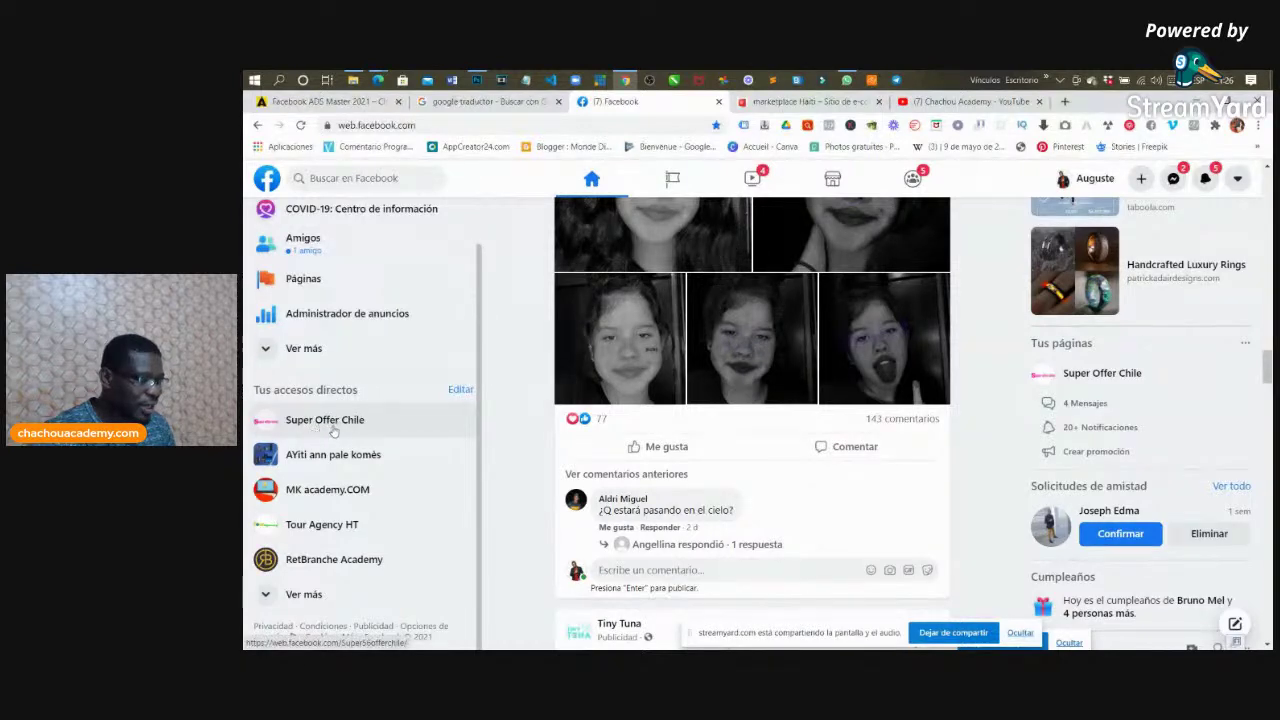
{"action": "left_click", "coordinate": [336, 424]}
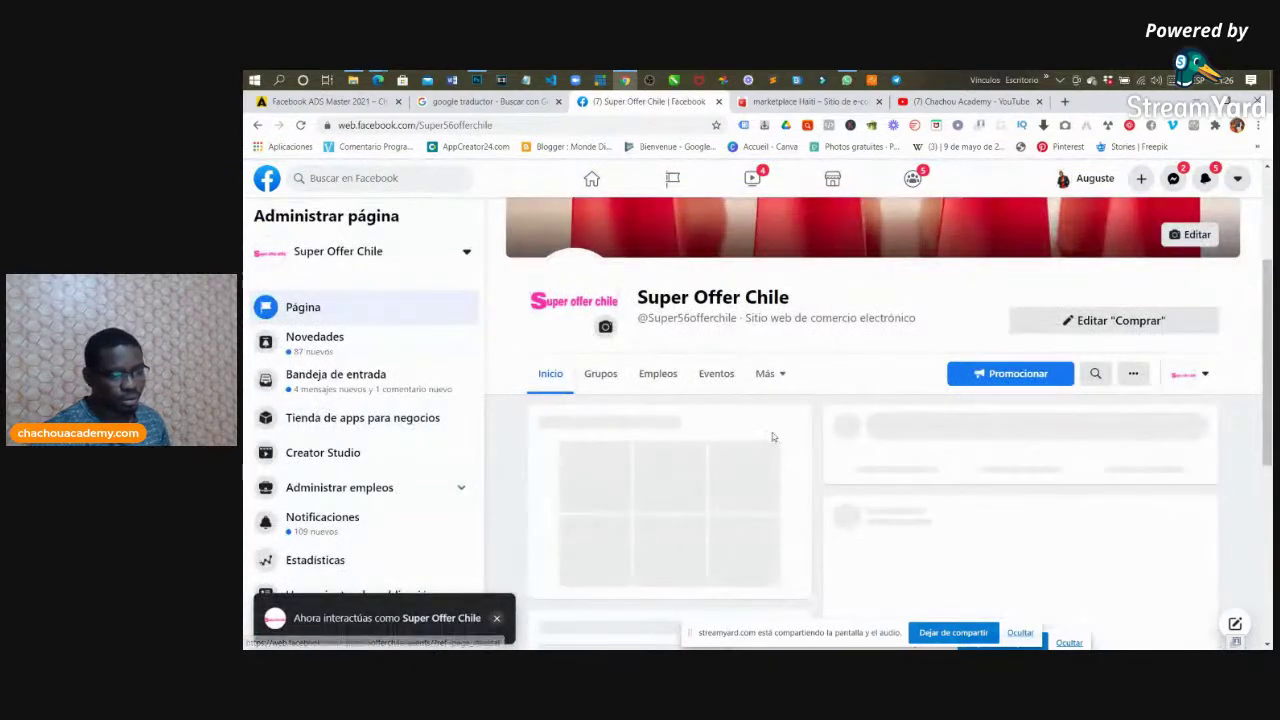
Start promoting the Super Offer Chile page's post about the women's sports sneakers ("Nueva zapatillas deportivas informales a la moda para Mujeres 2020")
{"action": "scroll", "coordinate": [770, 442], "scroll_direction": "down", "scroll_amount": 3}
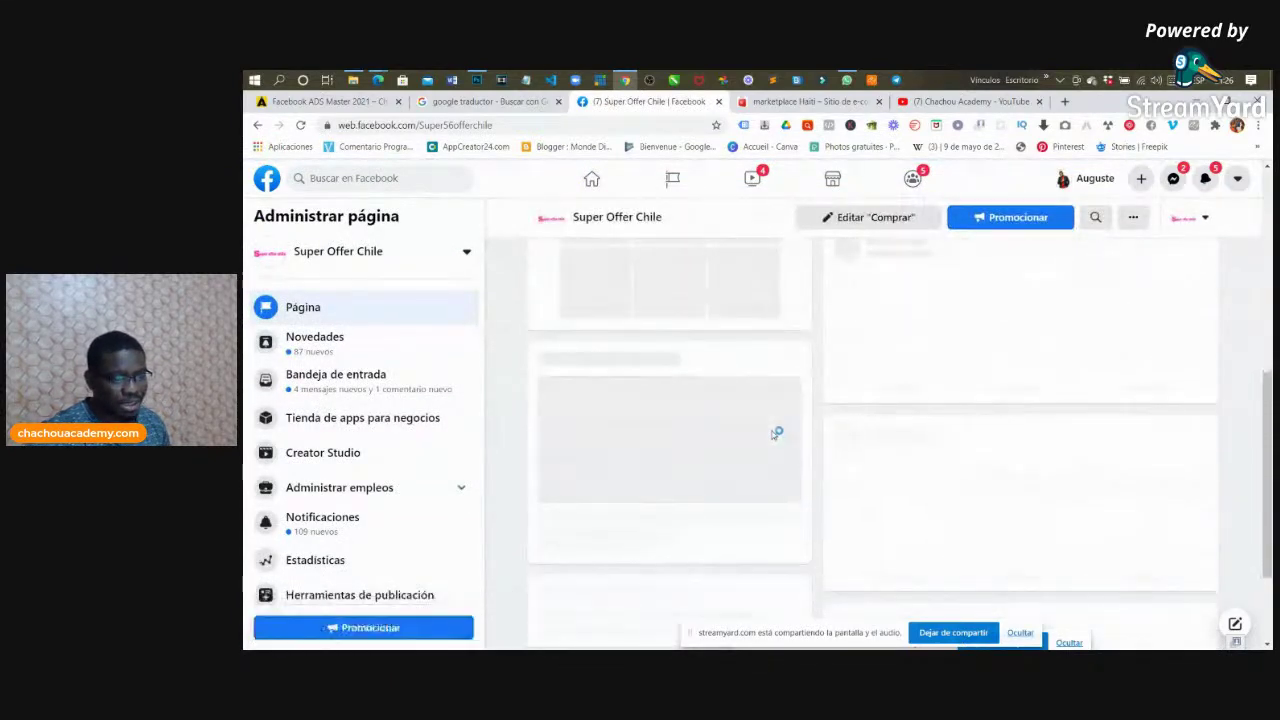
{"action": "scroll", "coordinate": [770, 436], "scroll_direction": "down", "scroll_amount": 5}
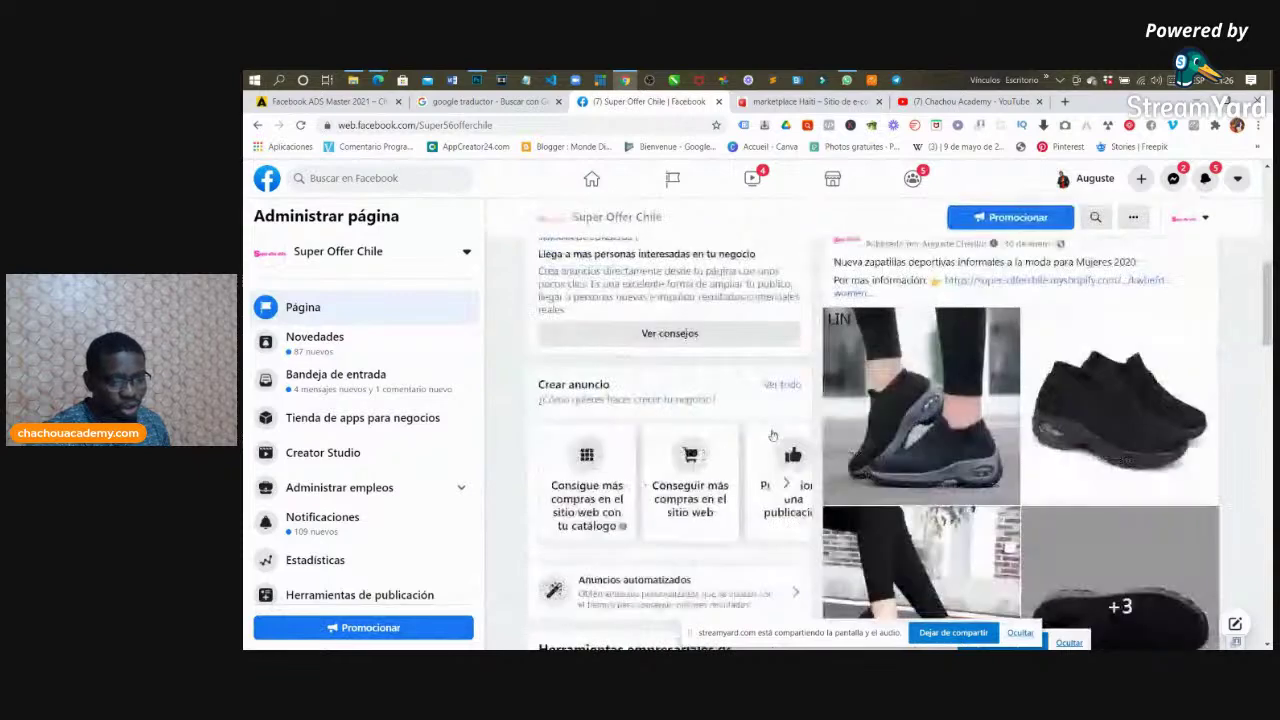
{"action": "scroll", "coordinate": [760, 440], "scroll_direction": "down", "scroll_amount": 2}
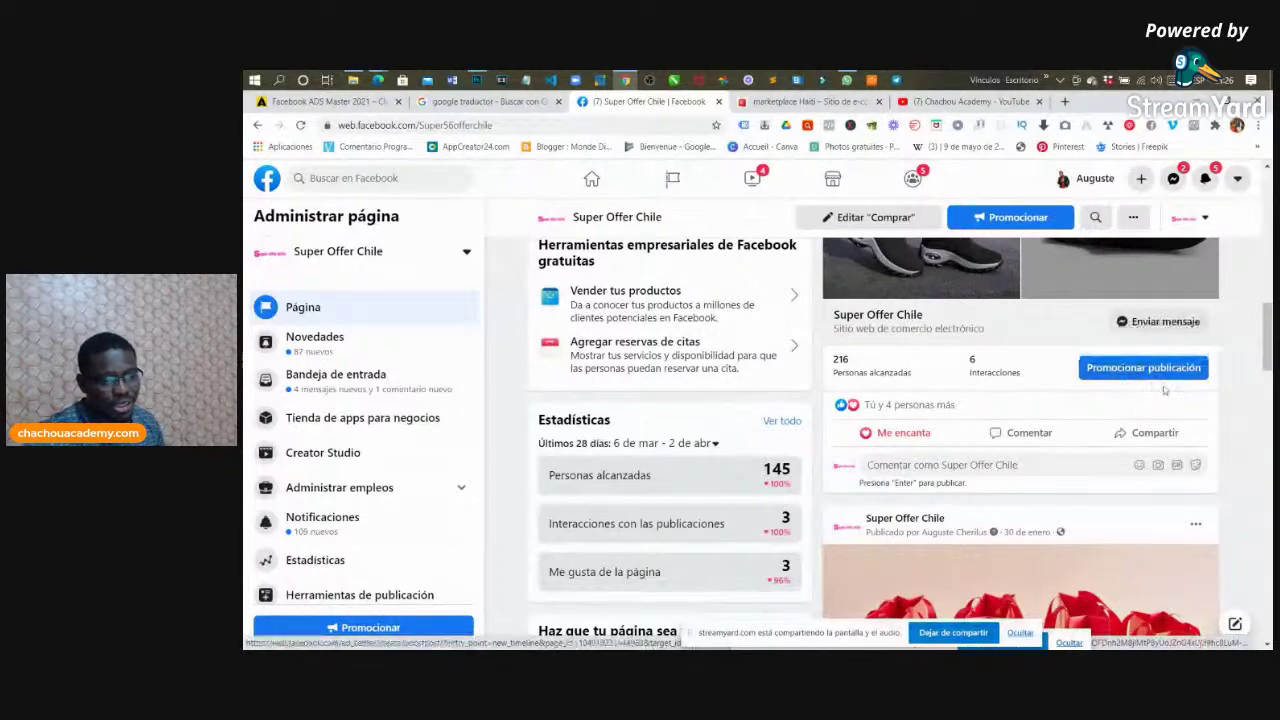
{"action": "left_click", "coordinate": [1105, 378]}
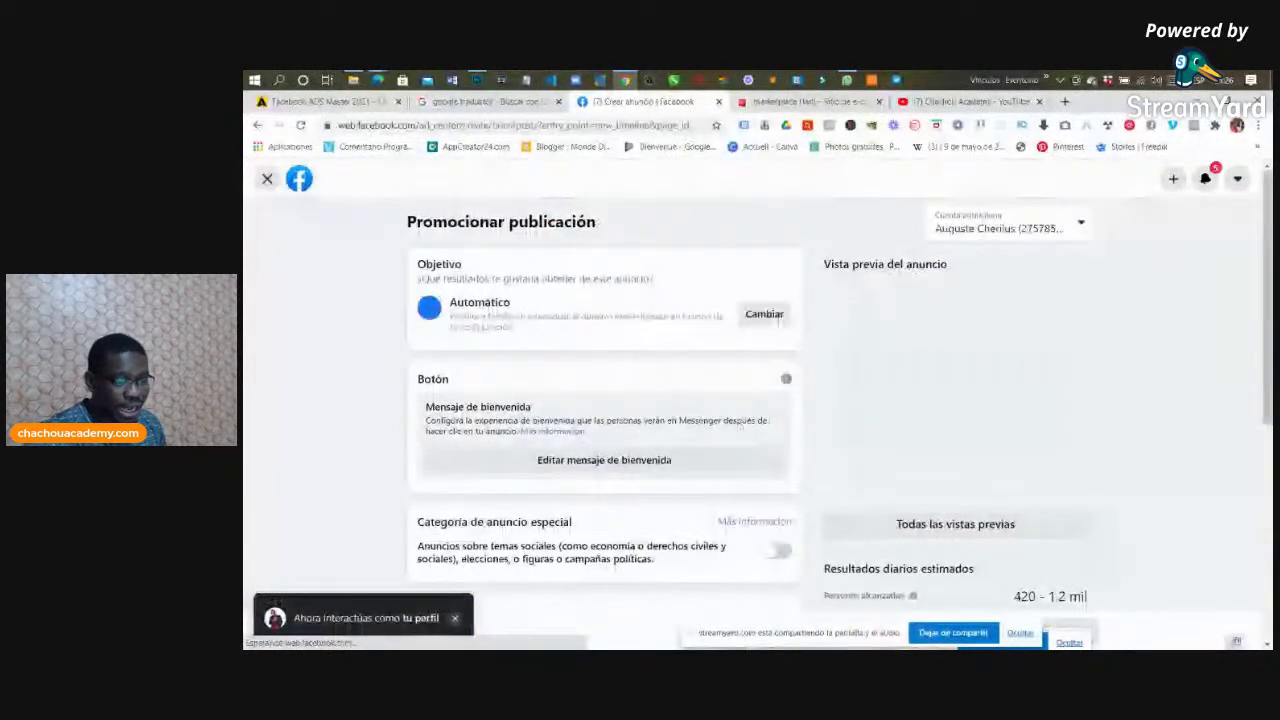
Examine the sneaker ad's preview up close, along with the promotion form's objective, button, special category and audience sections
{"action": "scroll", "coordinate": [755, 387], "scroll_direction": "down", "scroll_amount": 1}
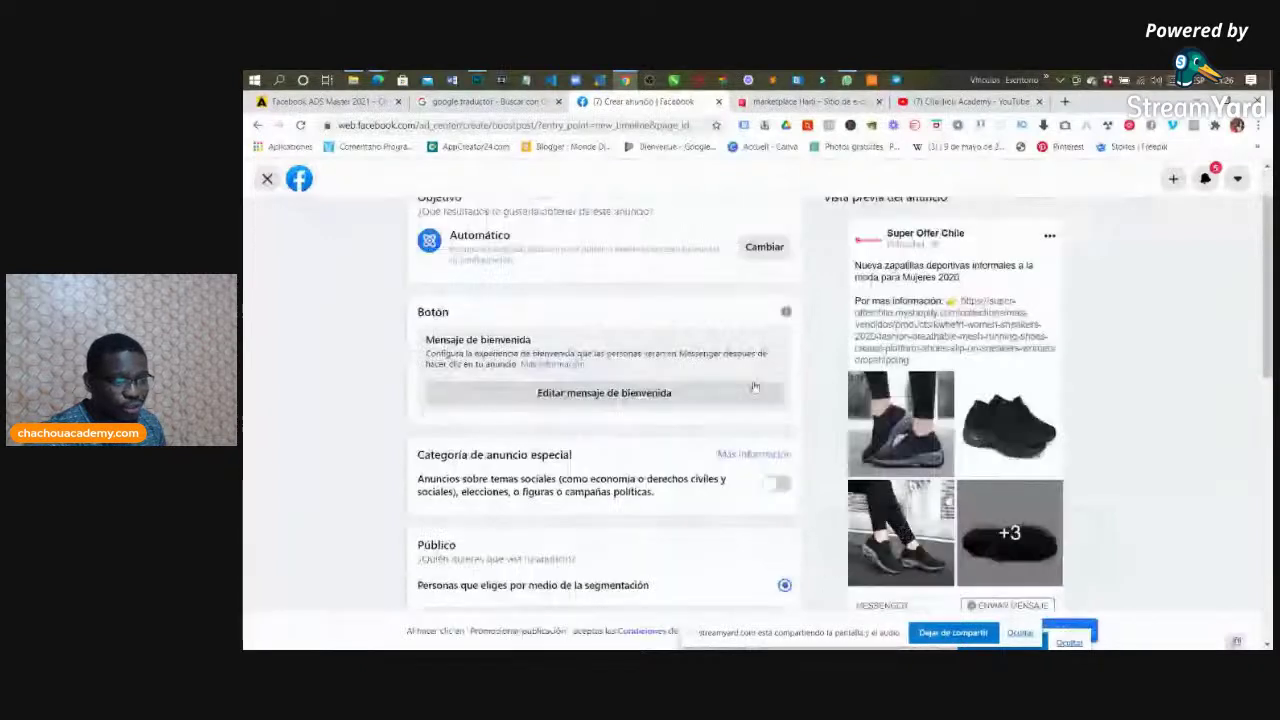
{"action": "scroll", "coordinate": [755, 387], "scroll_direction": "up", "scroll_amount": 1}
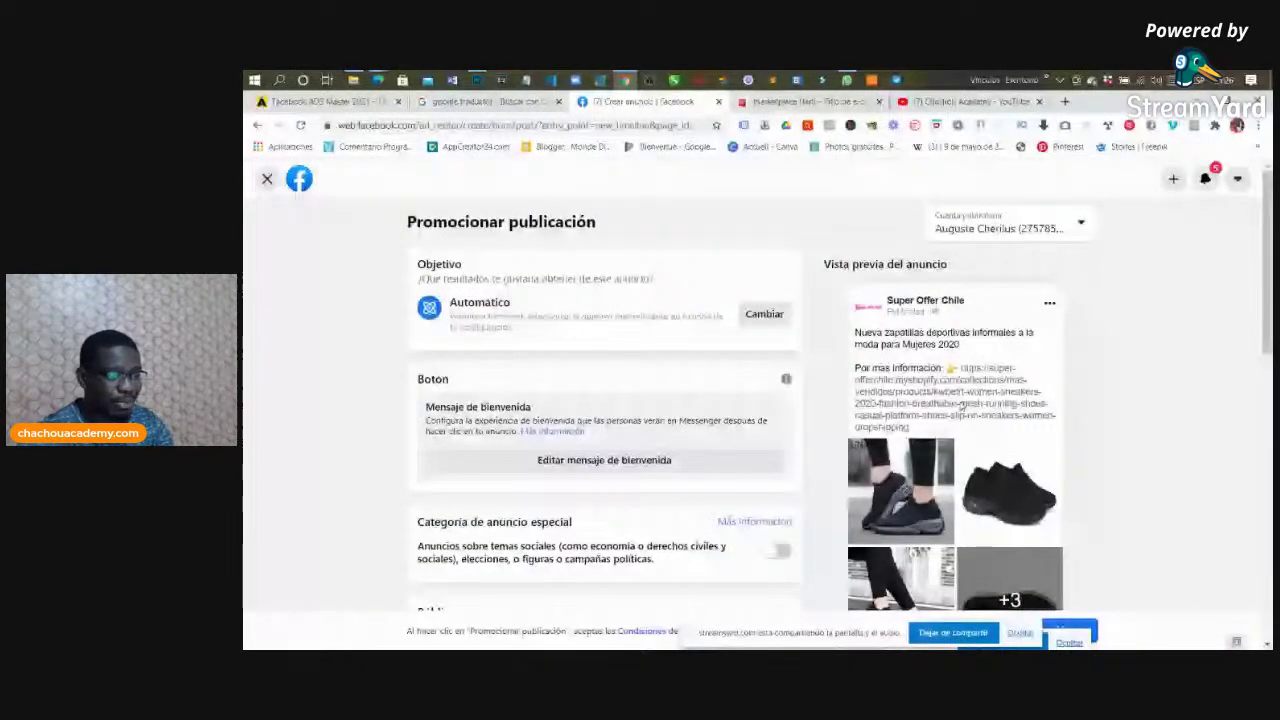
{"action": "scroll", "coordinate": [960, 405], "scroll_direction": "up", "scroll_amount": 5}
{"action": "scroll", "coordinate": [958, 350], "scroll_direction": "down", "scroll_amount": 3}
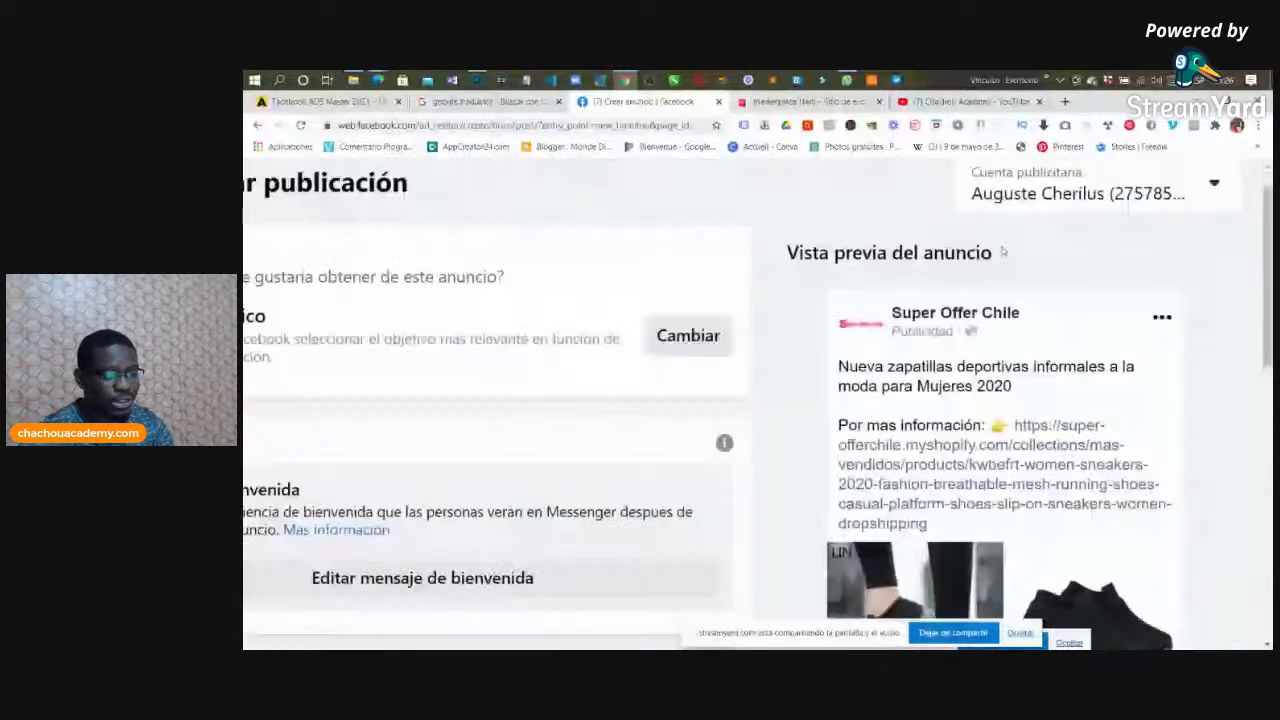
{"action": "scroll", "coordinate": [957, 300], "scroll_direction": "up", "scroll_amount": 3}
{"action": "scroll", "coordinate": [878, 421], "scroll_direction": "down", "scroll_amount": 1}
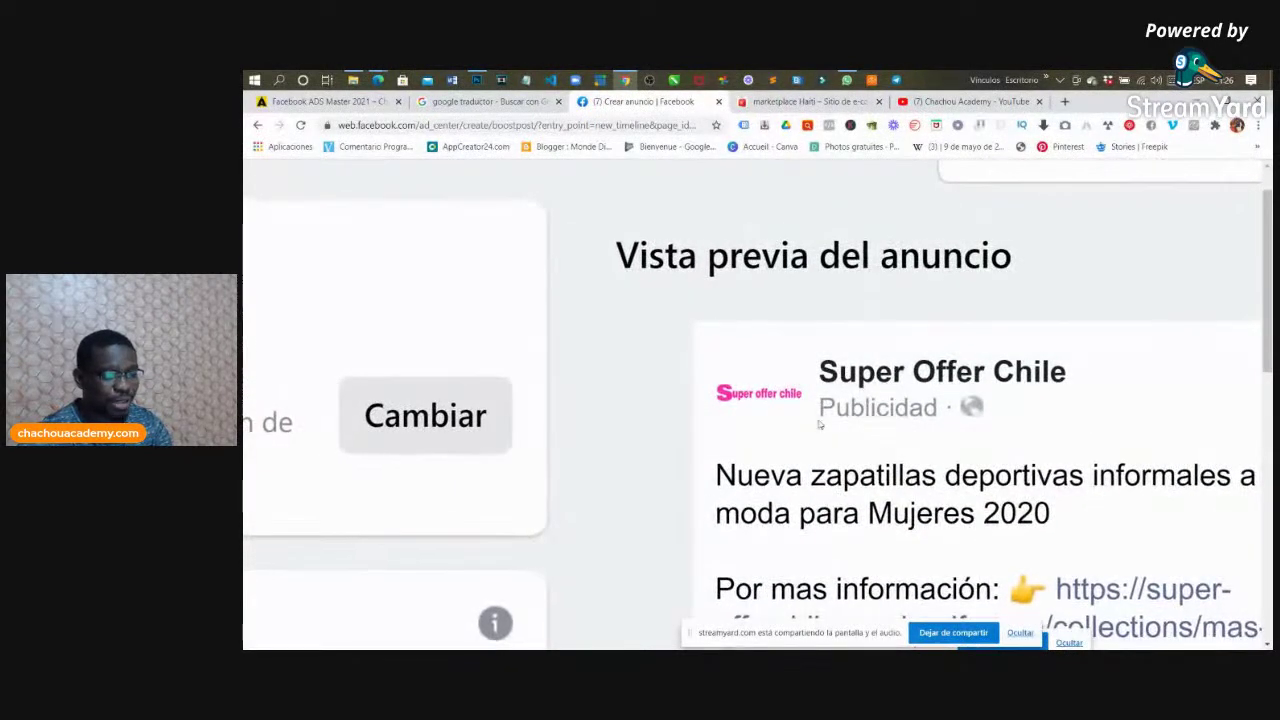
{"action": "scroll", "coordinate": [819, 424], "scroll_direction": "down", "scroll_amount": 2}
{"action": "scroll", "coordinate": [914, 409], "scroll_direction": "up", "scroll_amount": 1}
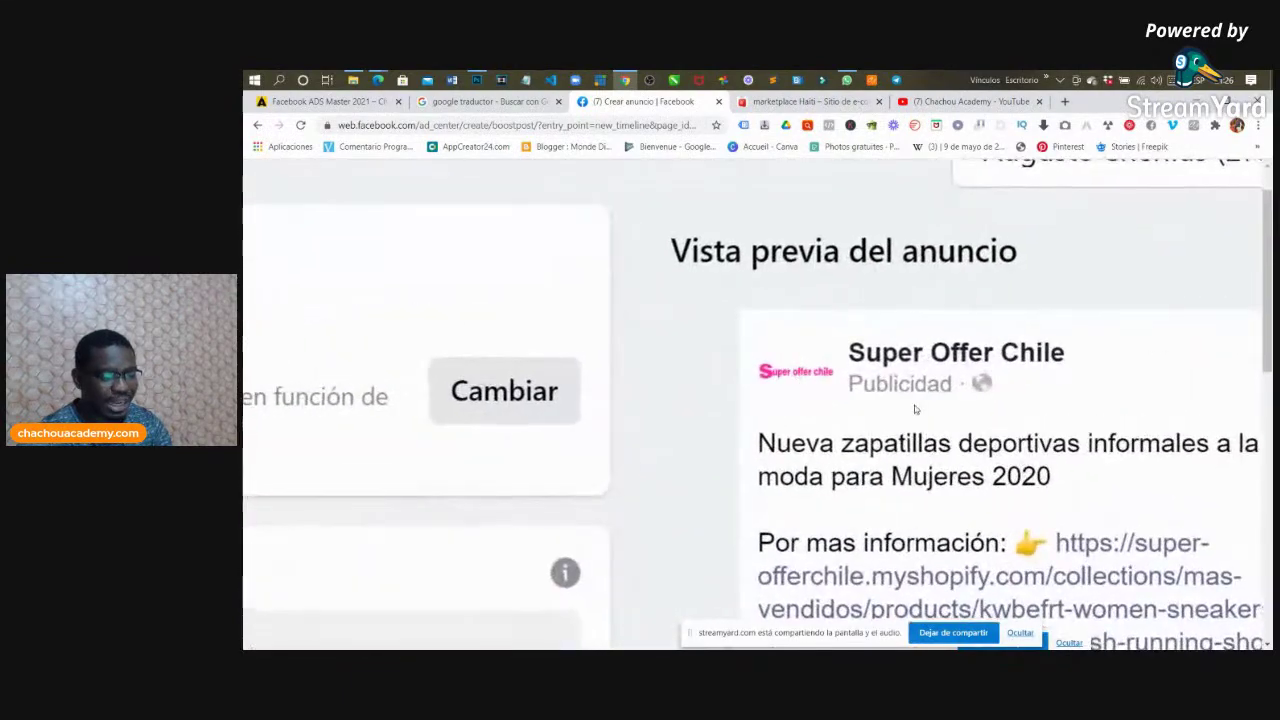
{"action": "scroll", "coordinate": [914, 409], "scroll_direction": "down", "scroll_amount": 3}
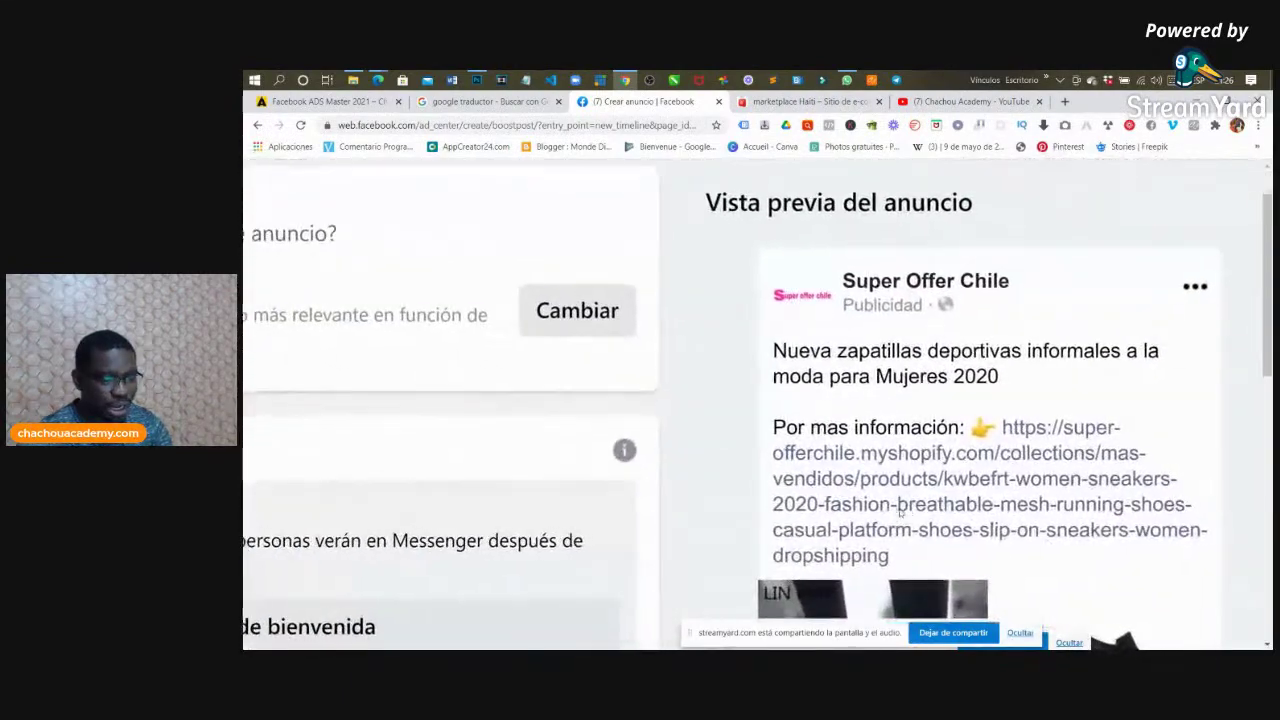
{"action": "key", "text": "ctrl+minus"}
{"action": "key", "text": "ctrl+minus"}
{"action": "key", "text": "ctrl+minus"}
{"action": "scroll", "coordinate": [898, 422], "scroll_direction": "down", "scroll_amount": 1}
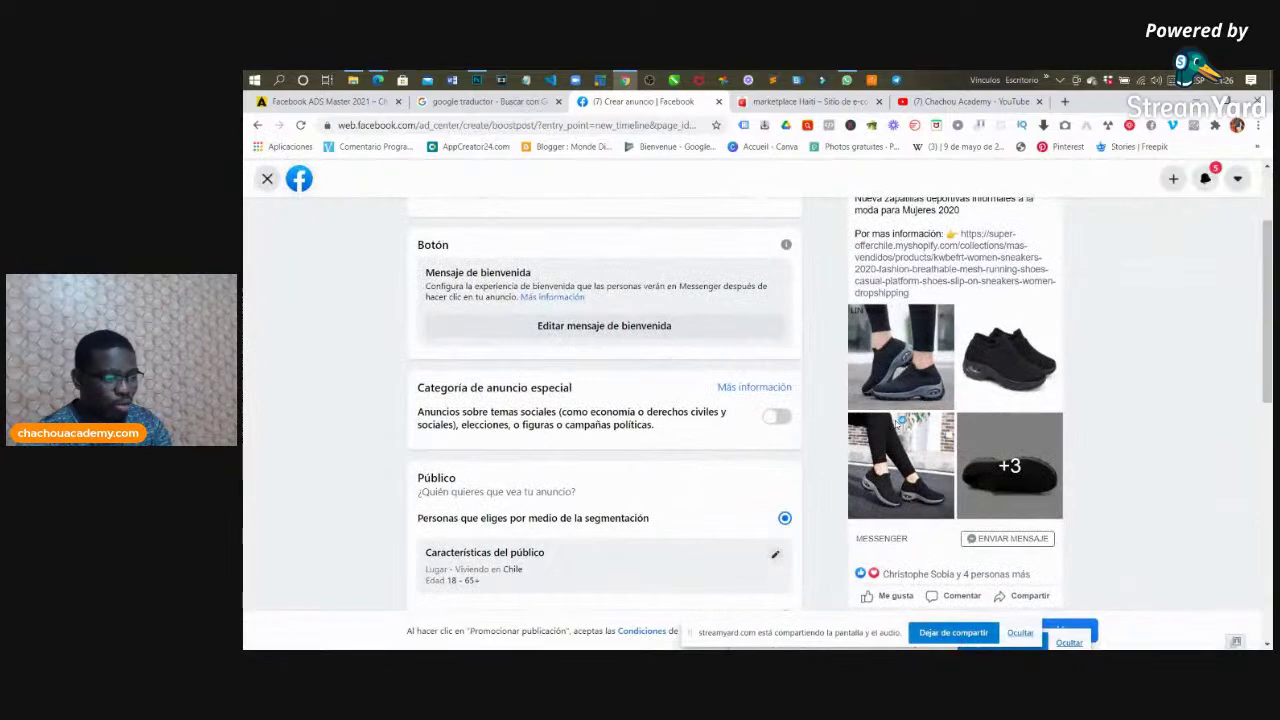
{"action": "key", "text": "ctrl+plus"}
{"action": "key", "text": "ctrl+plus"}
{"action": "key", "text": "ctrl+plus"}
{"action": "key", "text": "ctrl+minus"}
{"action": "key", "text": "ctrl+minus"}
{"action": "key", "text": "ctrl+minus"}
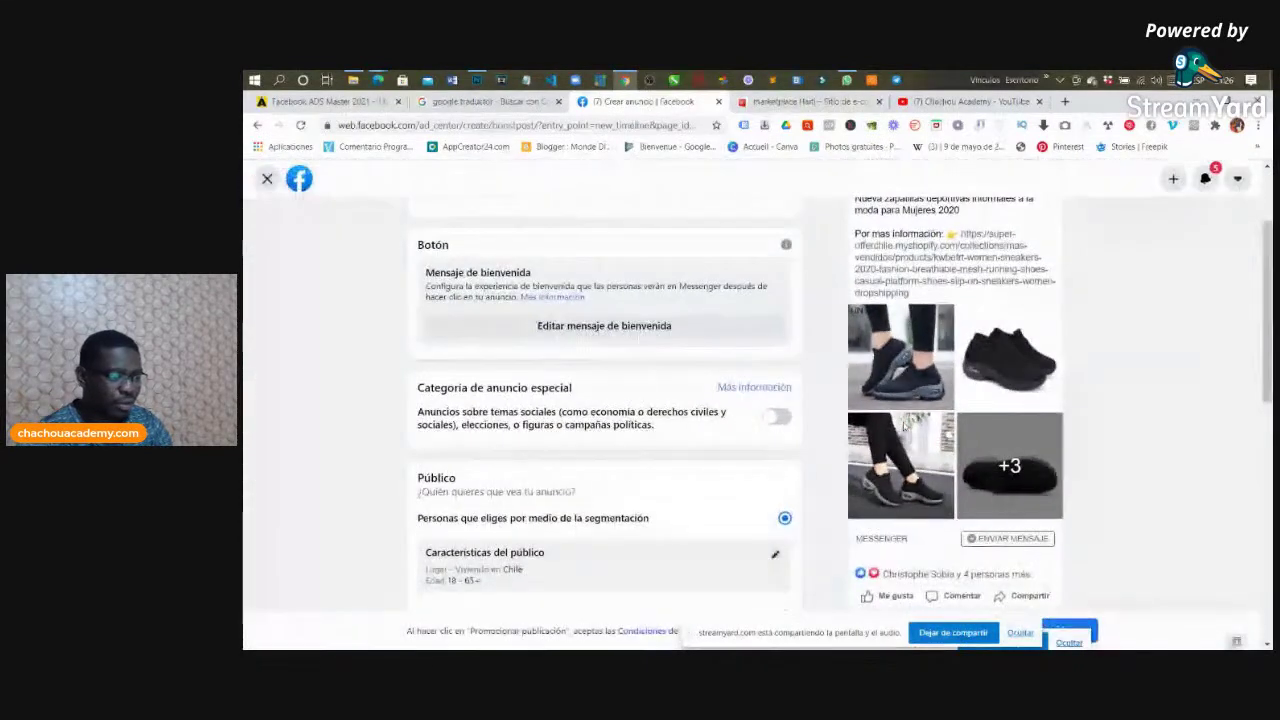
{"action": "scroll", "coordinate": [417, 367], "scroll_direction": "up", "scroll_amount": 3}
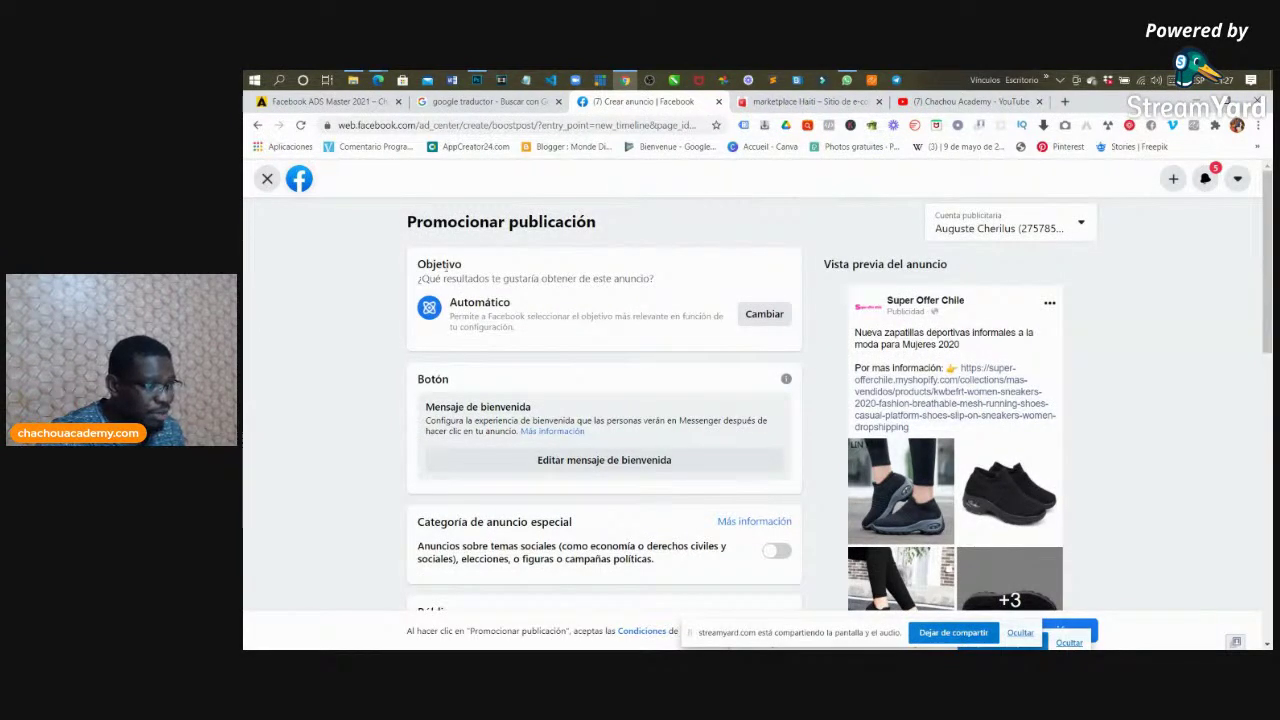
Change the ad's objective to "Recibir más mensajes", save it, and point out the chosen objective up close
{"action": "mouse_move", "coordinate": [469, 264]}
{"action": "left_mouse_down"}
{"action": "mouse_move", "coordinate": [397, 268]}
{"action": "mouse_move", "coordinate": [491, 262]}
{"action": "left_mouse_up"}
{"action": "left_click", "coordinate": [493, 265]}
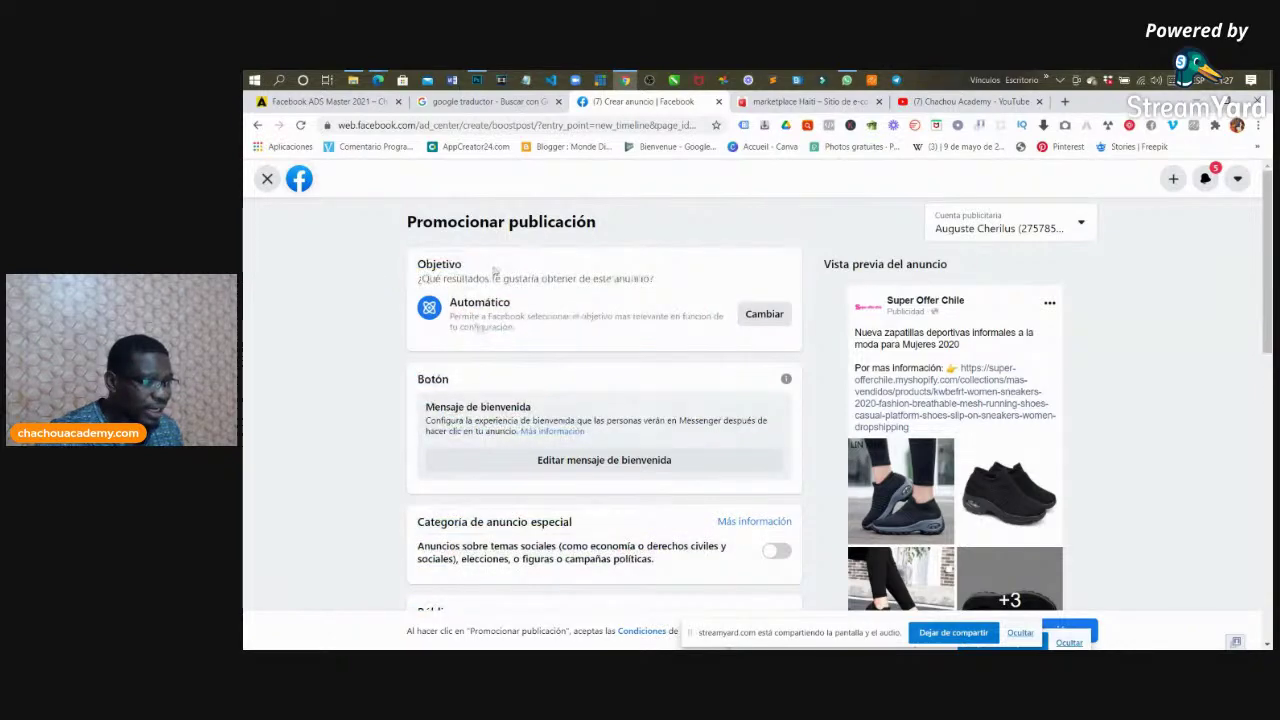
{"action": "left_click", "coordinate": [764, 314]}
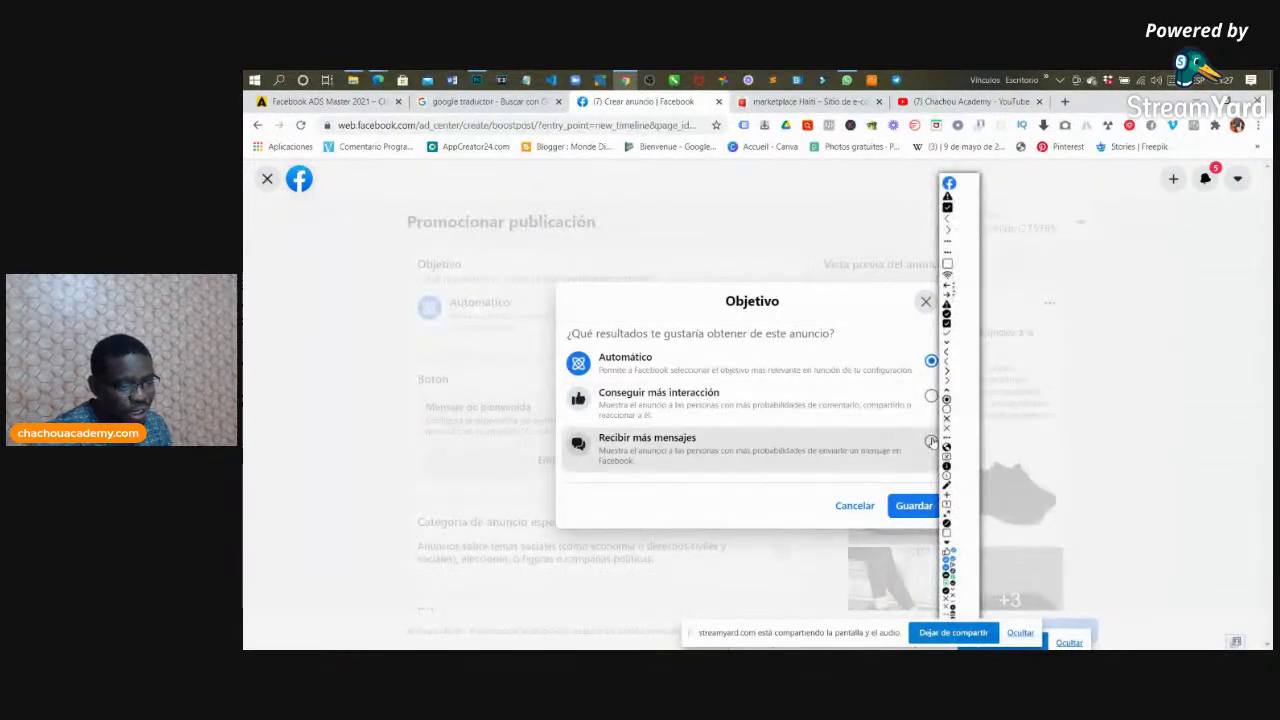
{"action": "left_click", "coordinate": [931, 441]}
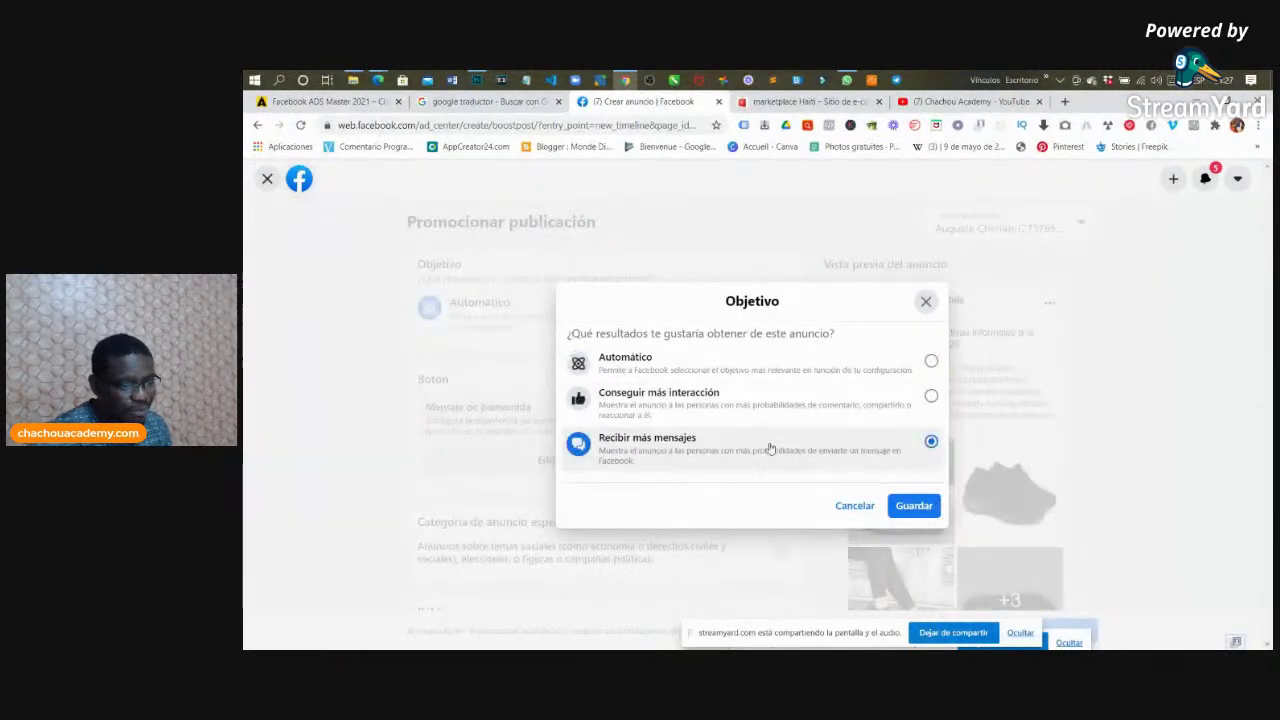
{"action": "left_click", "coordinate": [913, 508]}
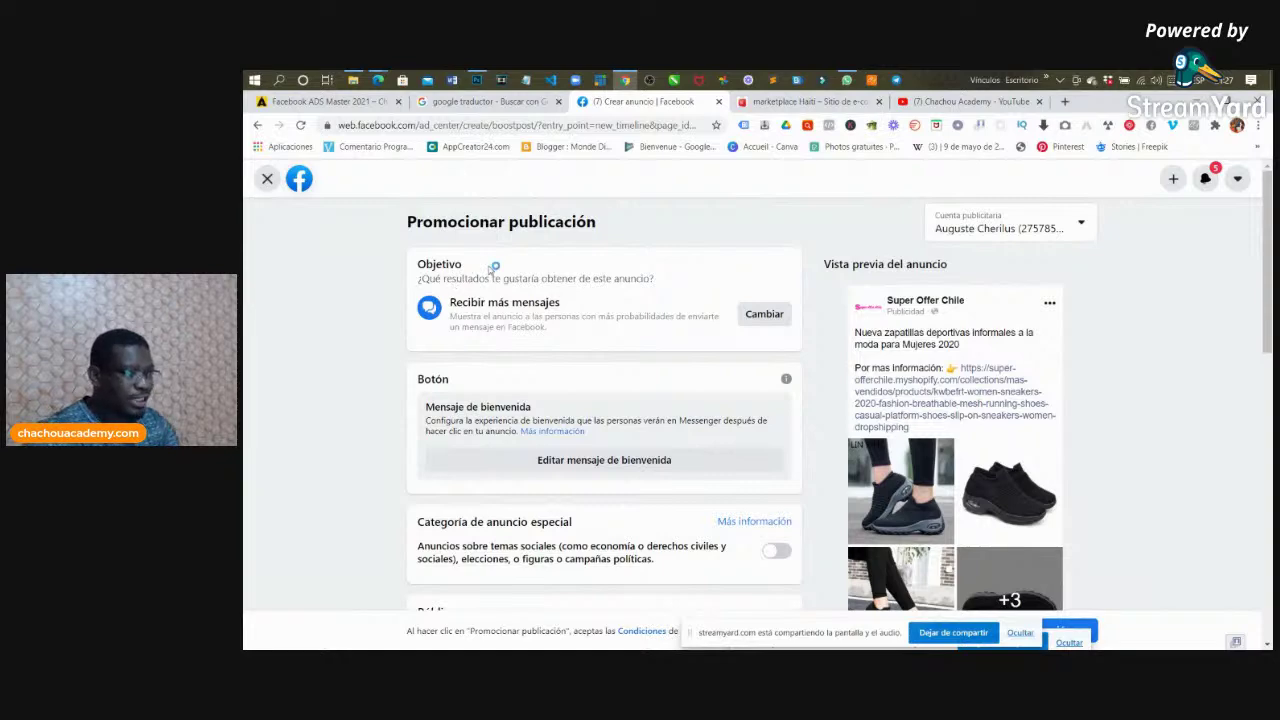
{"action": "scroll", "coordinate": [461, 268], "scroll_direction": "up", "scroll_amount": 5}
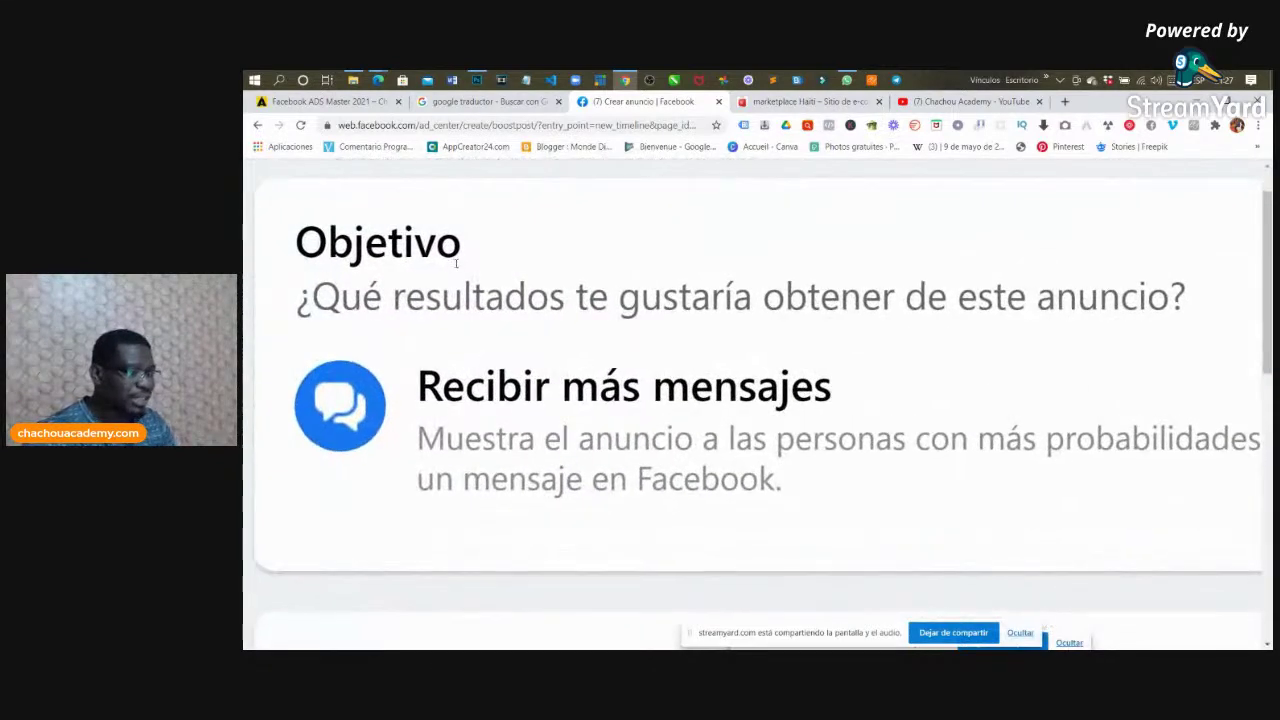
{"action": "left_click_drag", "start_coordinate": [846, 375], "coordinate": [411, 374]}
{"action": "left_click", "coordinate": [1040, 373]}
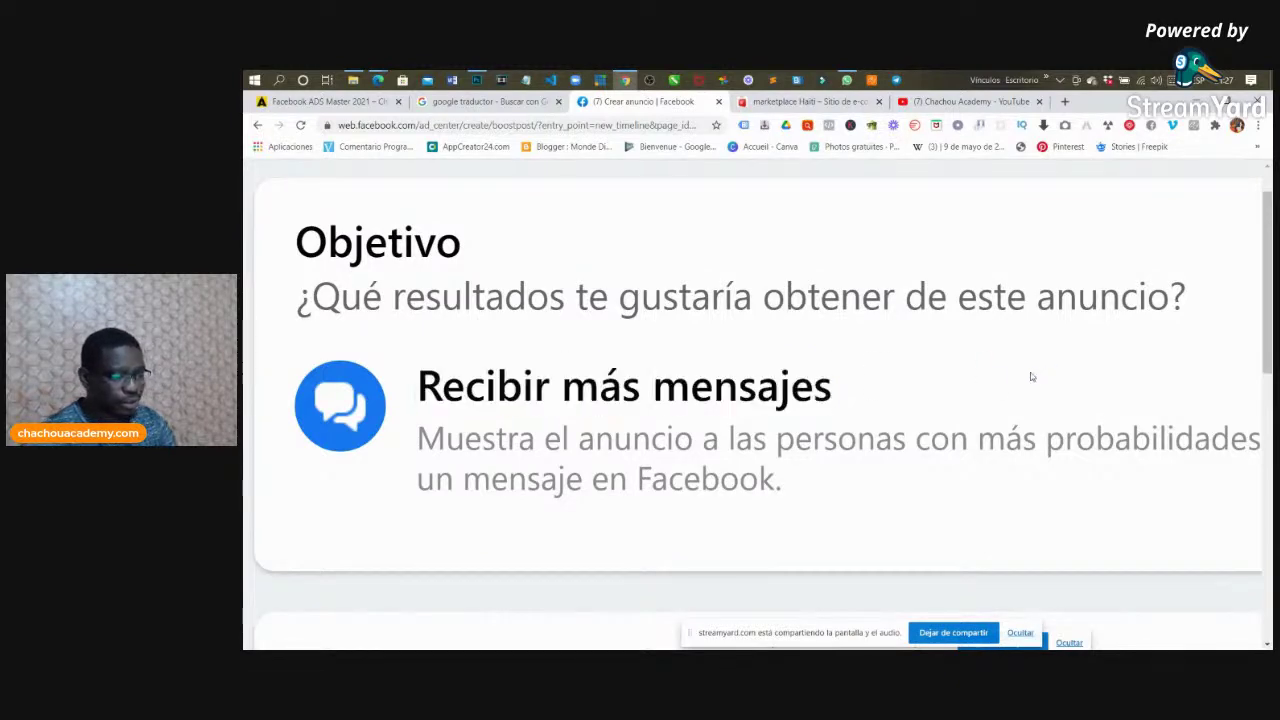
{"action": "scroll", "coordinate": [1031, 372], "scroll_direction": "down", "scroll_amount": 5}
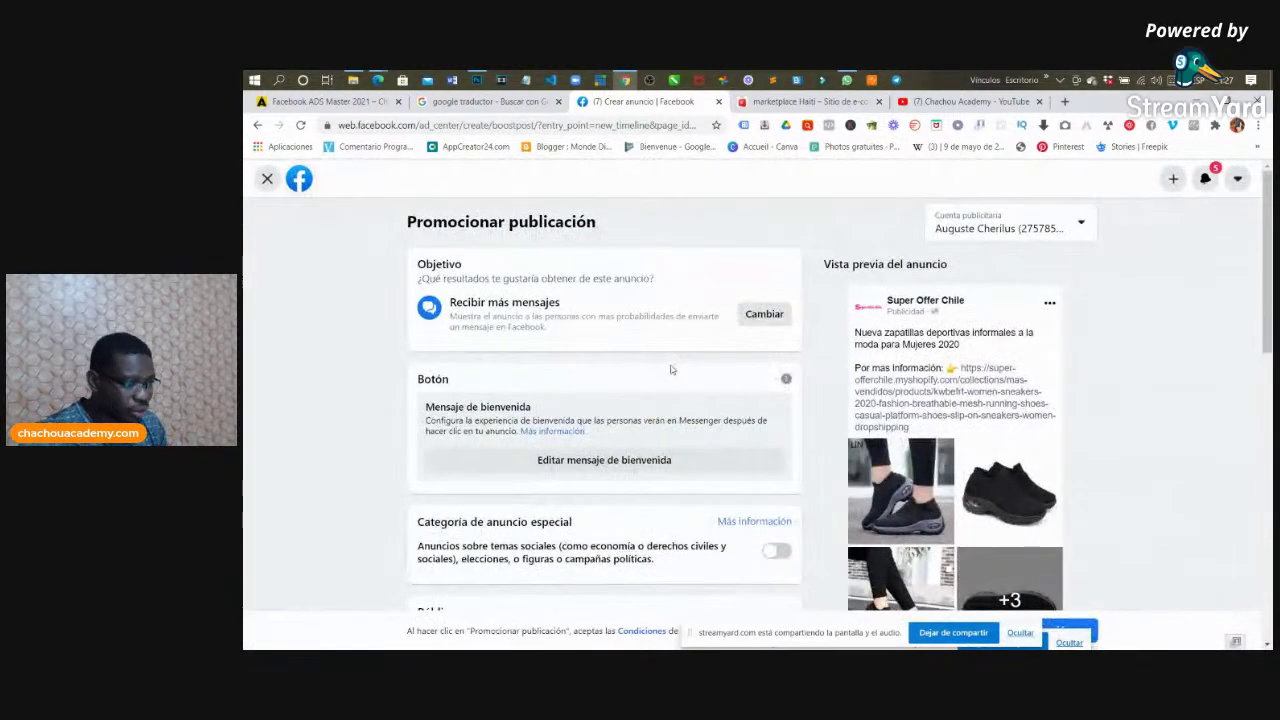
Open the ad's welcome message for editing, go over its greeting and suggested questions, and save it
{"action": "scroll", "coordinate": [490, 438], "scroll_direction": "down", "scroll_amount": 1}
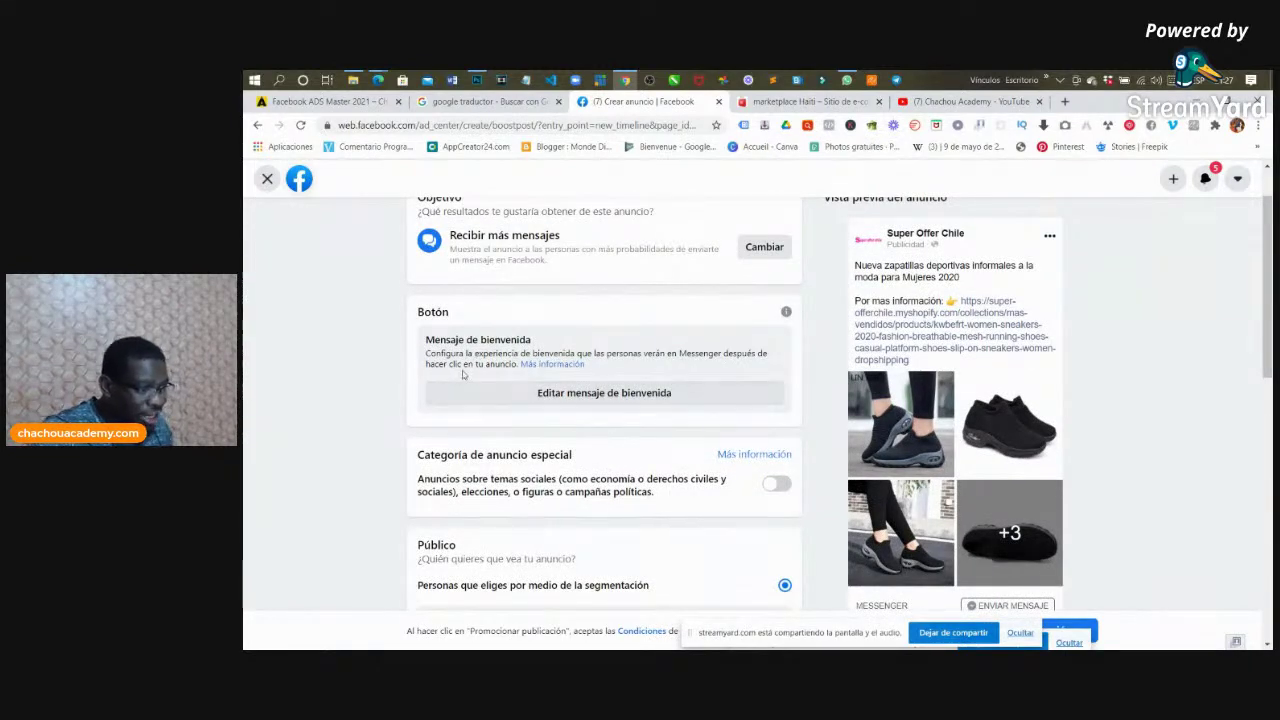
{"action": "left_click", "coordinate": [551, 401]}
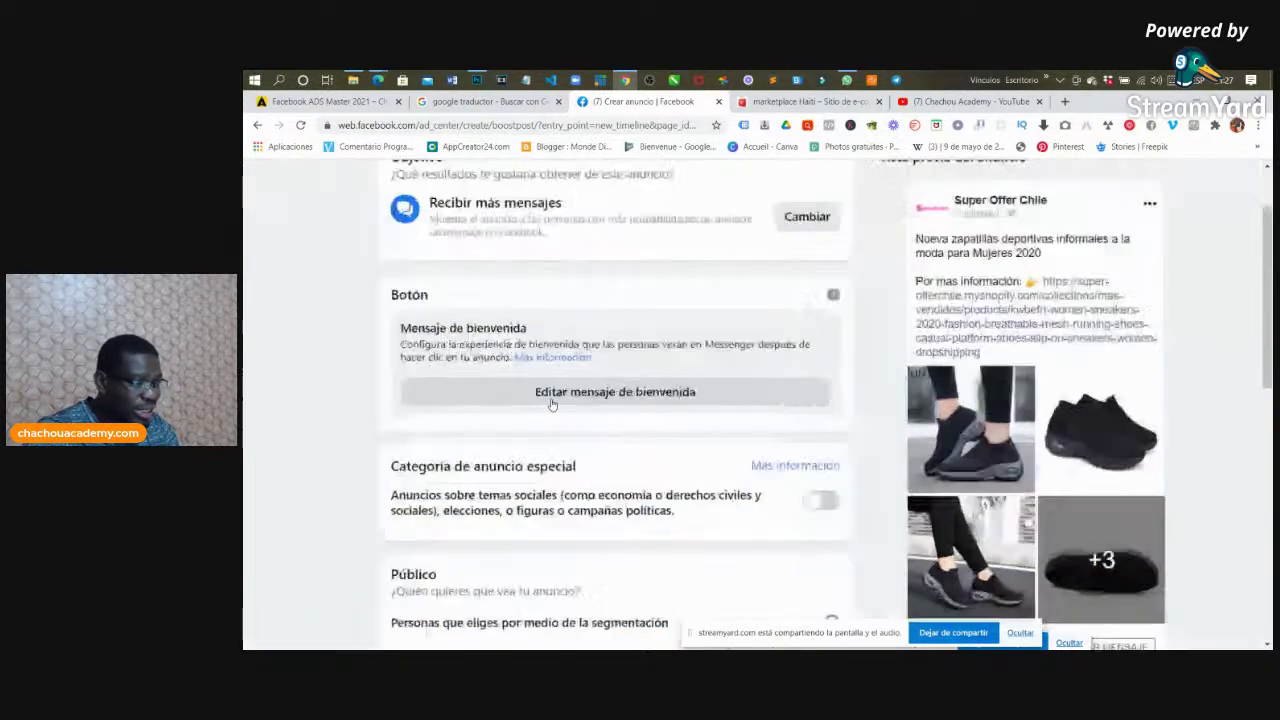
{"action": "key", "text": "ctrl+plus"}
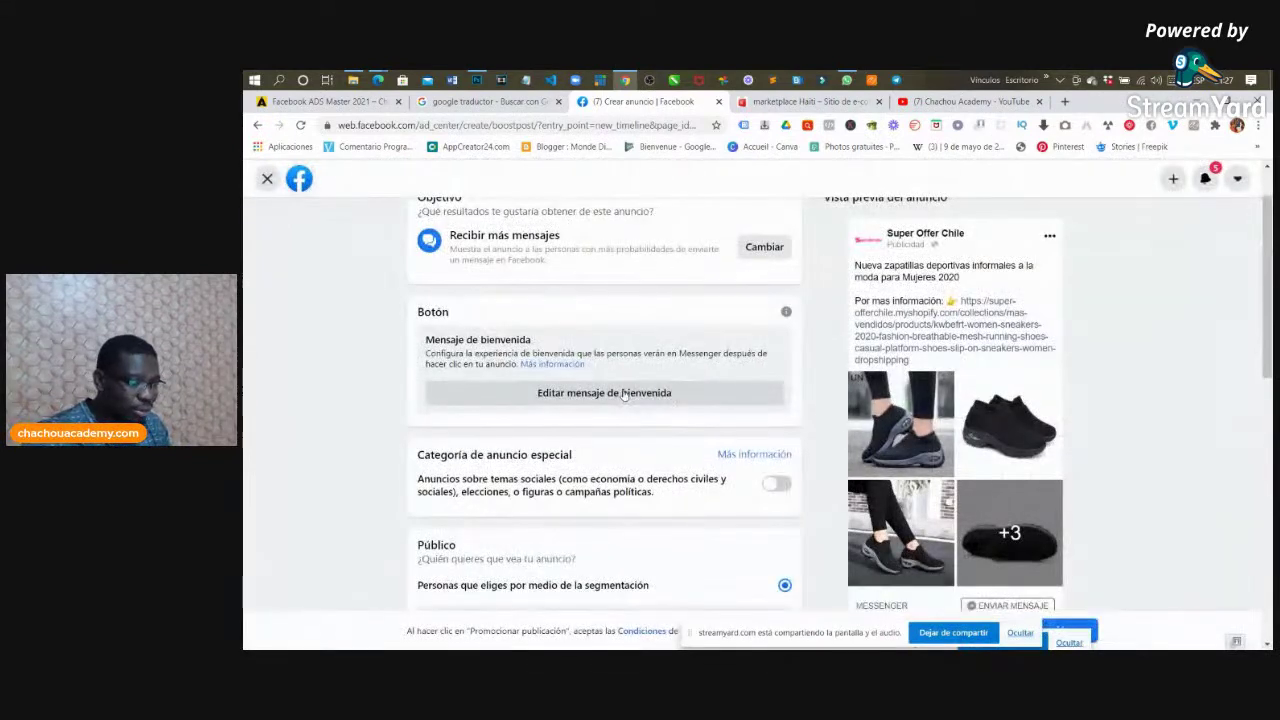
{"action": "left_click", "coordinate": [629, 396]}
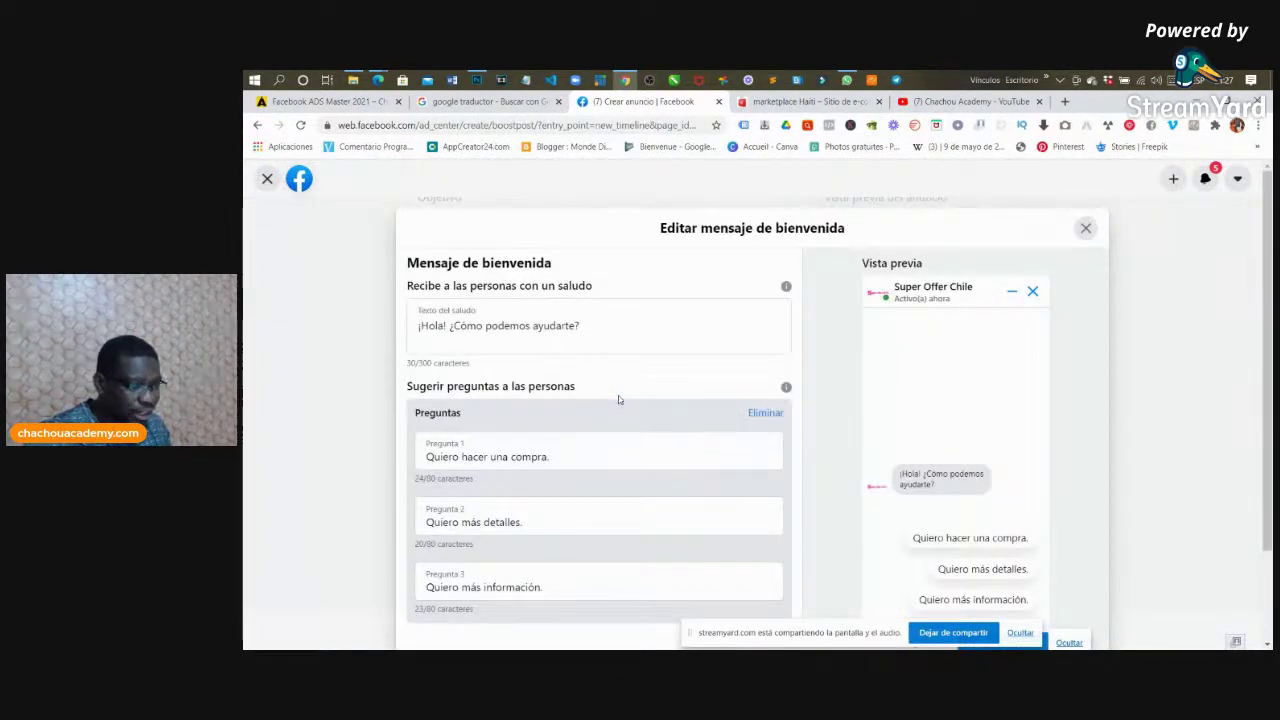
{"action": "scroll", "coordinate": [620, 405], "scroll_direction": "down", "scroll_amount": 1}
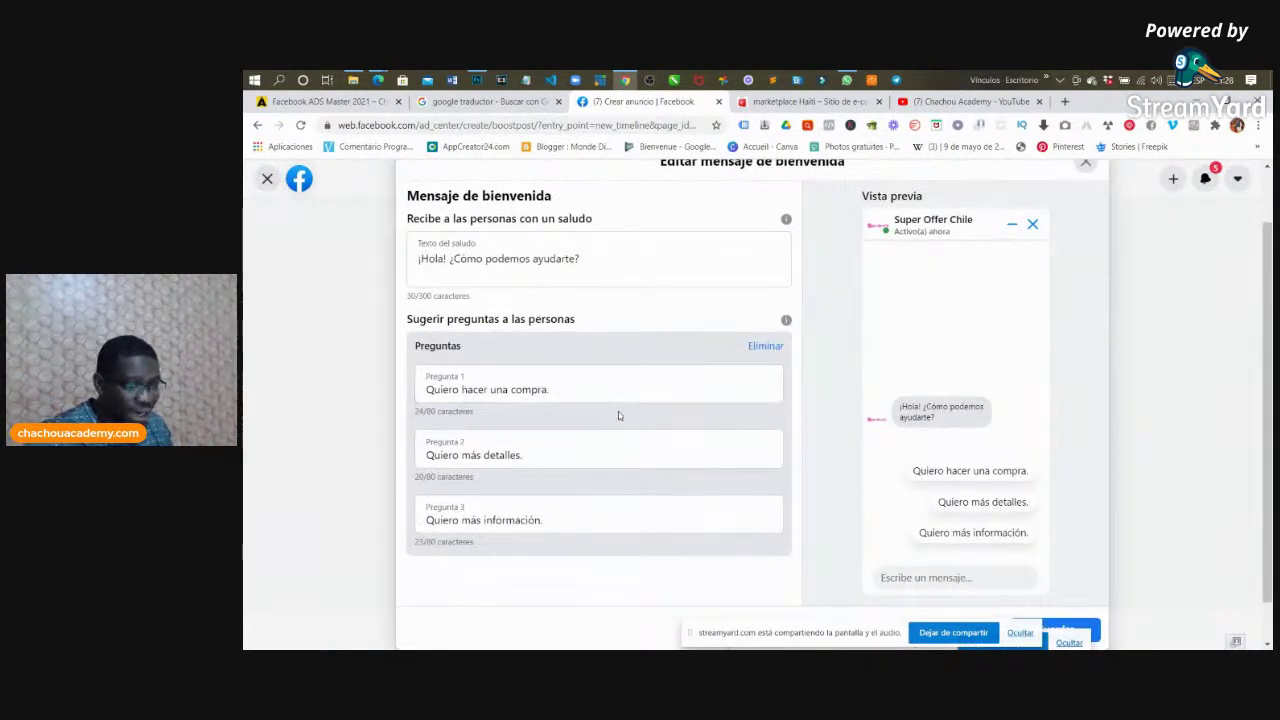
{"action": "scroll", "coordinate": [546, 375], "scroll_direction": "up", "scroll_amount": 1}
{"action": "left_click", "coordinate": [595, 321]}
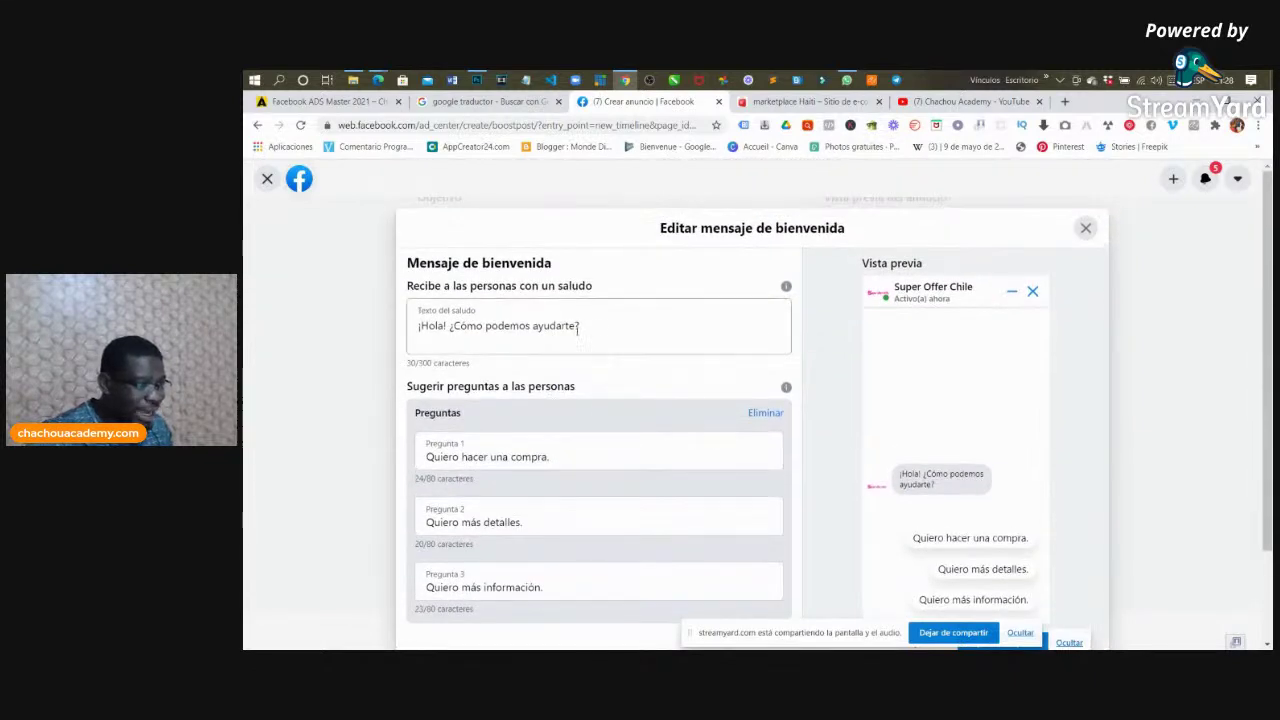
{"action": "left_click", "coordinate": [573, 458]}
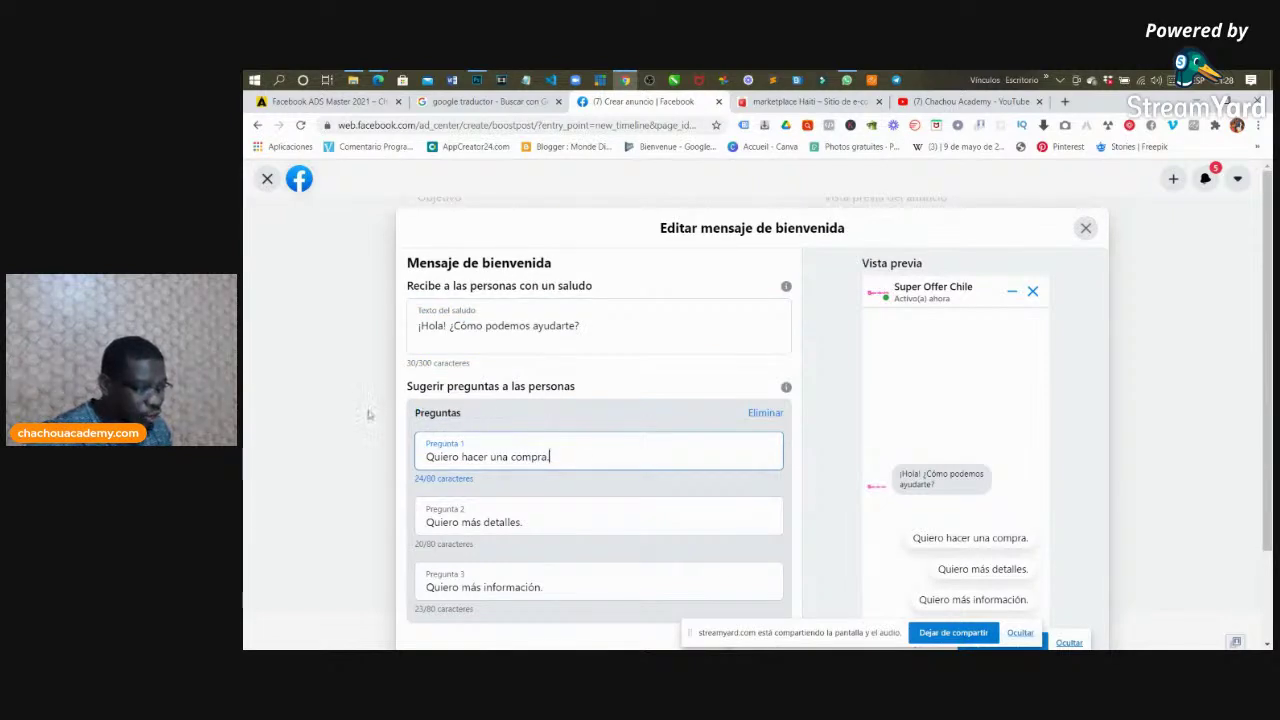
{"action": "scroll", "coordinate": [594, 457], "scroll_direction": "down", "scroll_amount": 1}
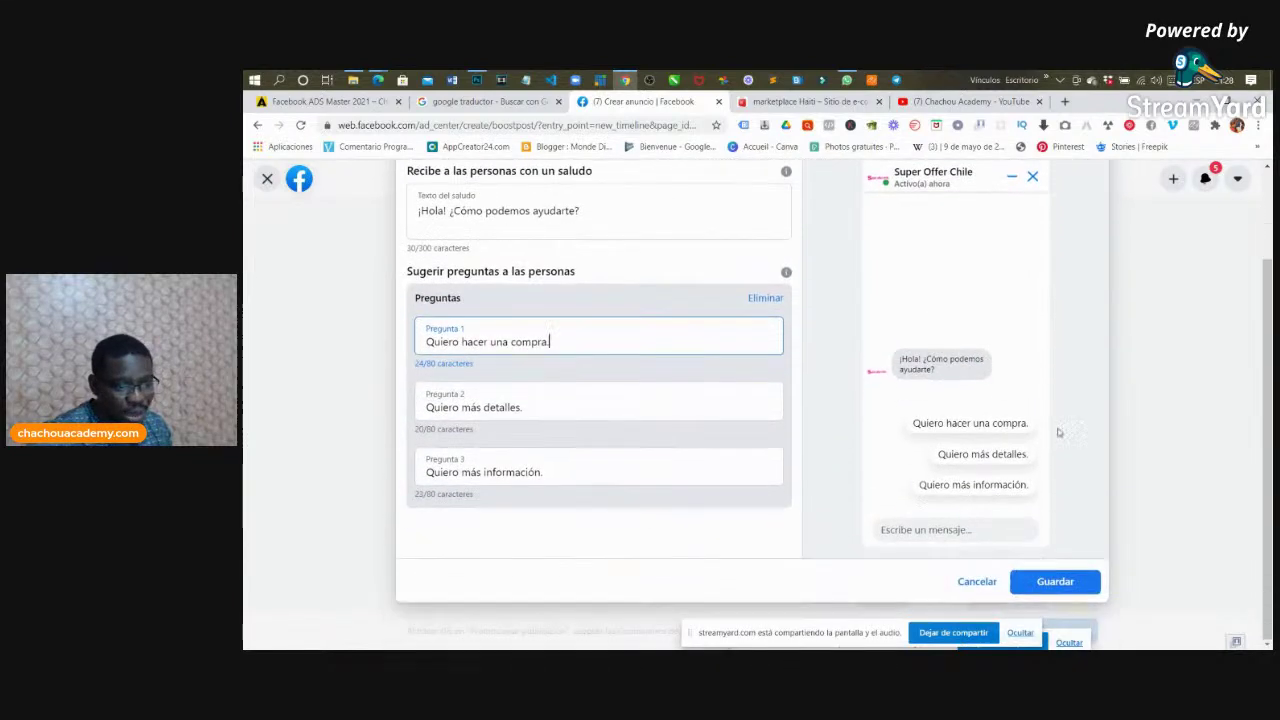
{"action": "left_click", "coordinate": [1055, 581]}
Turn on the special ad category for ads about social issues, elections or politics
{"action": "scroll", "coordinate": [585, 392], "scroll_direction": "down", "scroll_amount": 1}
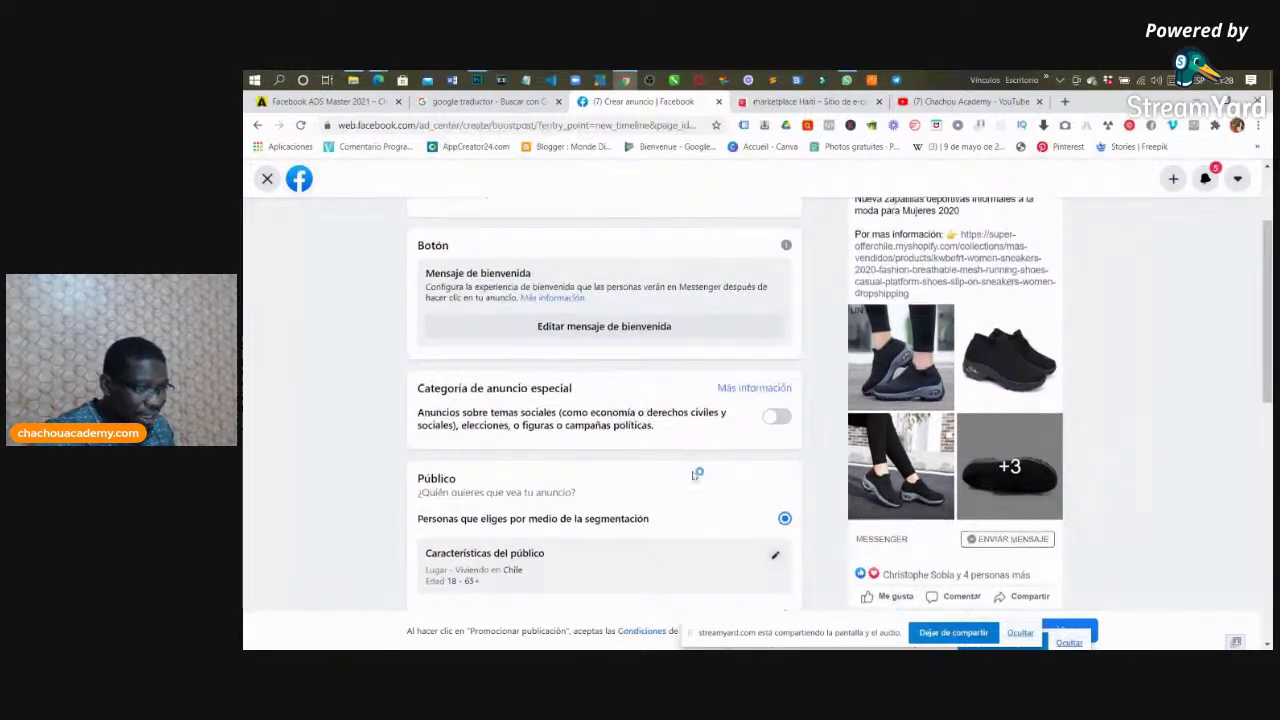
{"action": "left_click", "coordinate": [777, 417]}
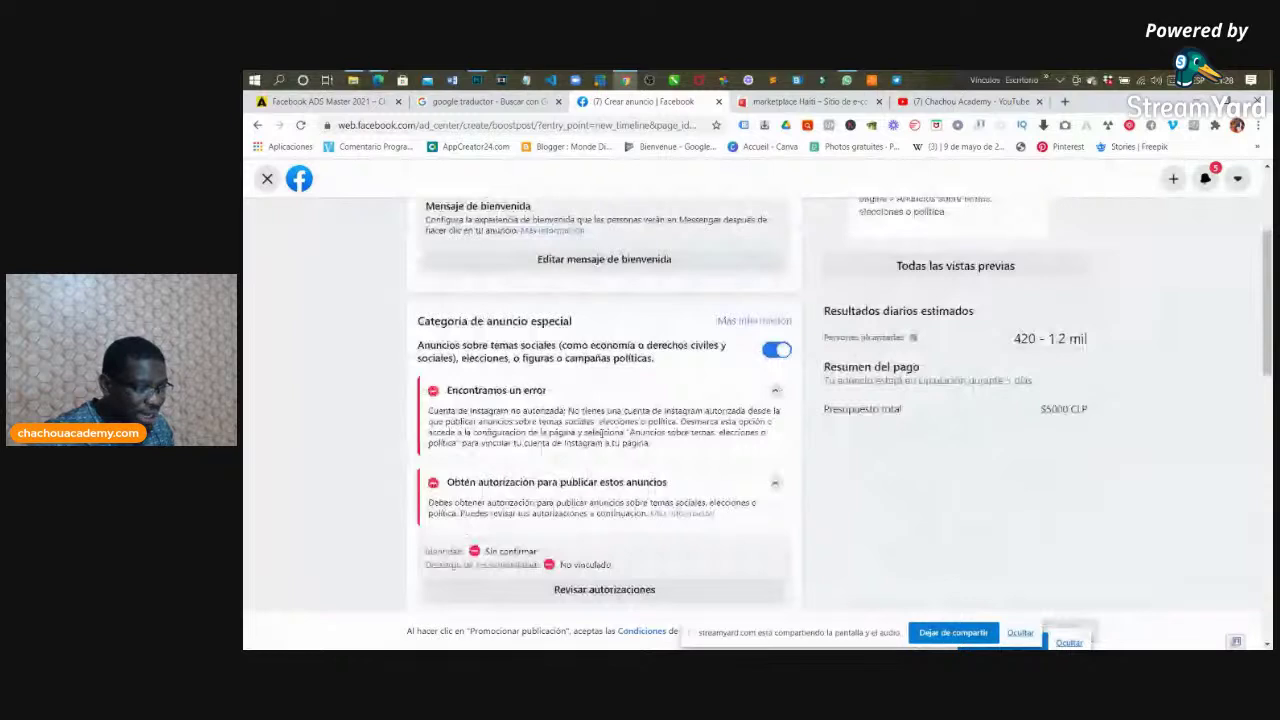
Open the authorizations required for ads about social issues, elections or politics and examine the identity confirmation requirement up close
{"action": "scroll", "coordinate": [690, 494], "scroll_direction": "down", "scroll_amount": 1}
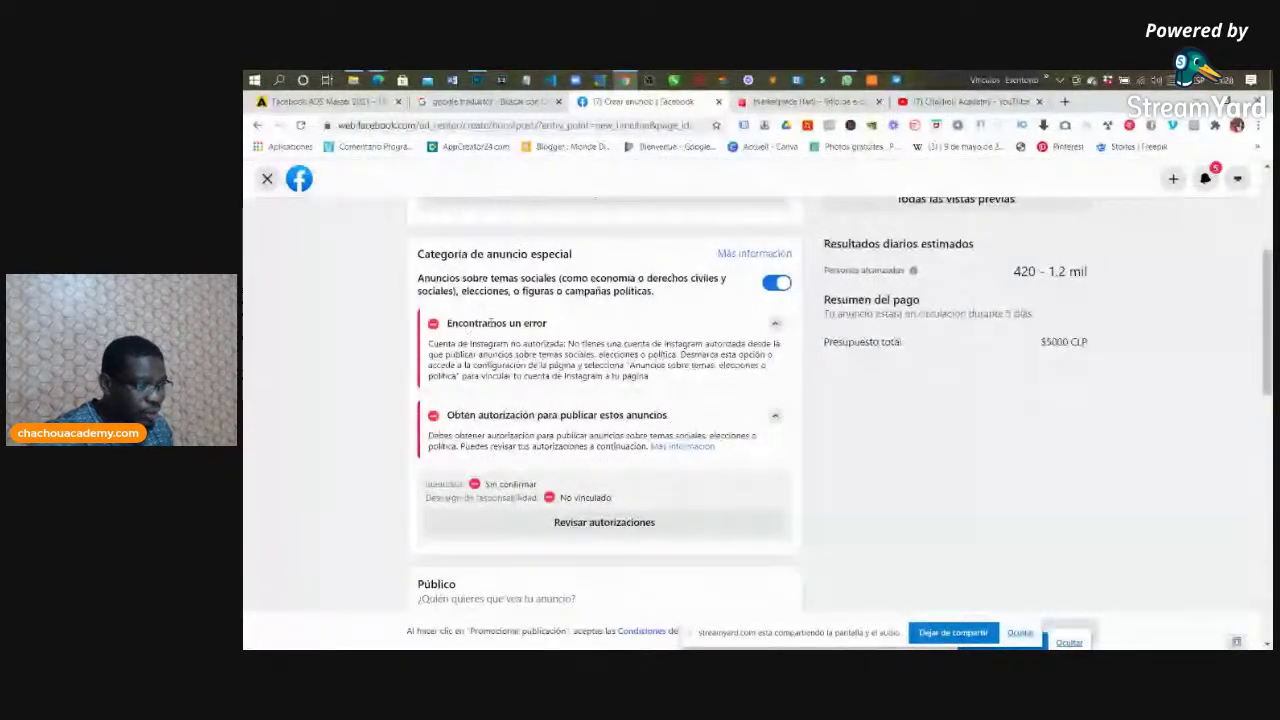
{"action": "left_click", "coordinate": [600, 524]}
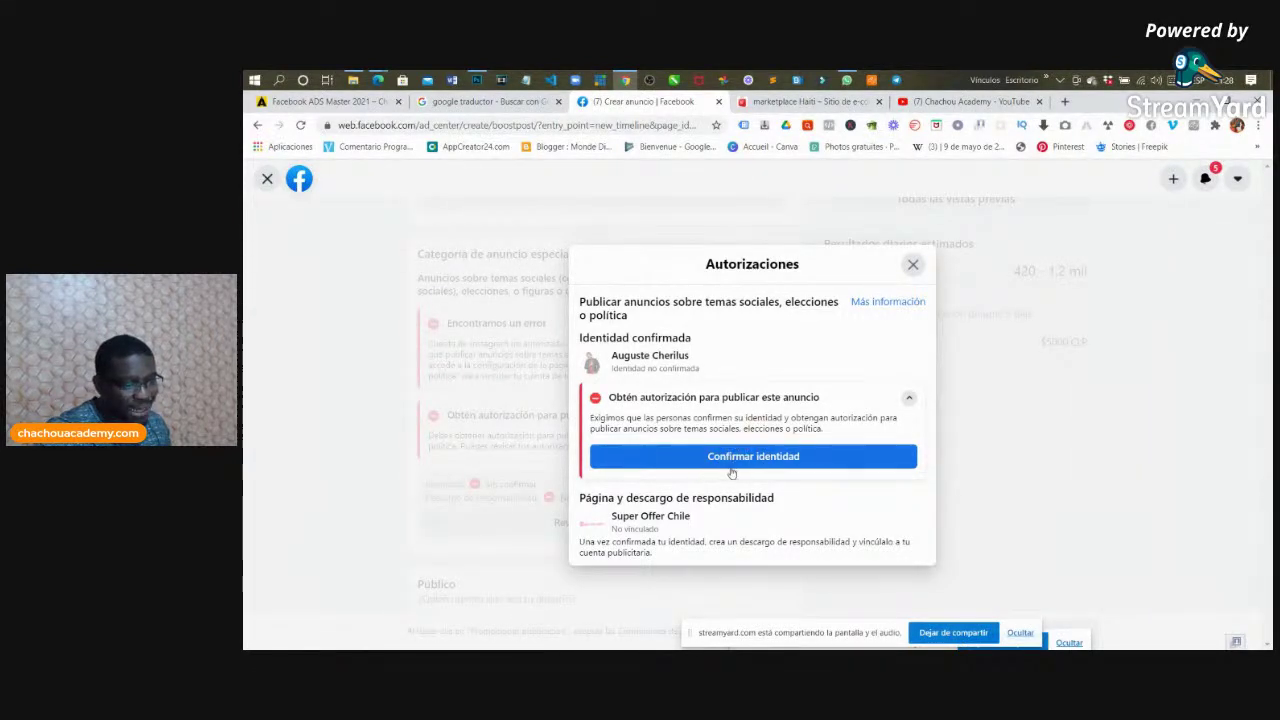
{"action": "key", "text": "ctrl+plus"}
{"action": "key", "text": "ctrl+plus"}
{"action": "key", "text": "ctrl+plus"}
{"action": "key", "text": "ctrl+plus"}
{"action": "key", "text": "ctrl+plus"}
{"action": "key", "text": "ctrl+plus"}
{"action": "key", "text": "ctrl+plus"}
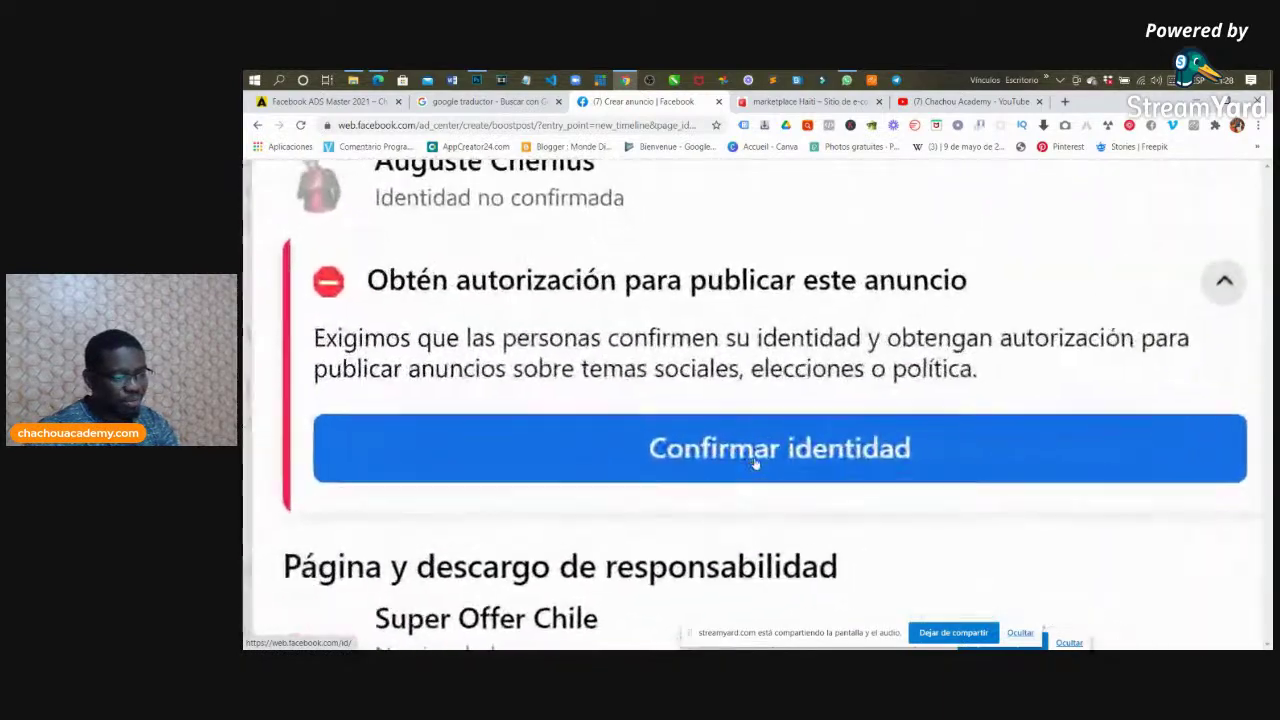
{"action": "key", "text": "ctrl+minus"}
{"action": "key", "text": "ctrl+minus"}
{"action": "key", "text": "ctrl+minus"}
{"action": "key", "text": "ctrl+minus"}
{"action": "key", "text": "ctrl+minus"}
{"action": "key", "text": "ctrl+minus"}
{"action": "key", "text": "ctrl+minus"}
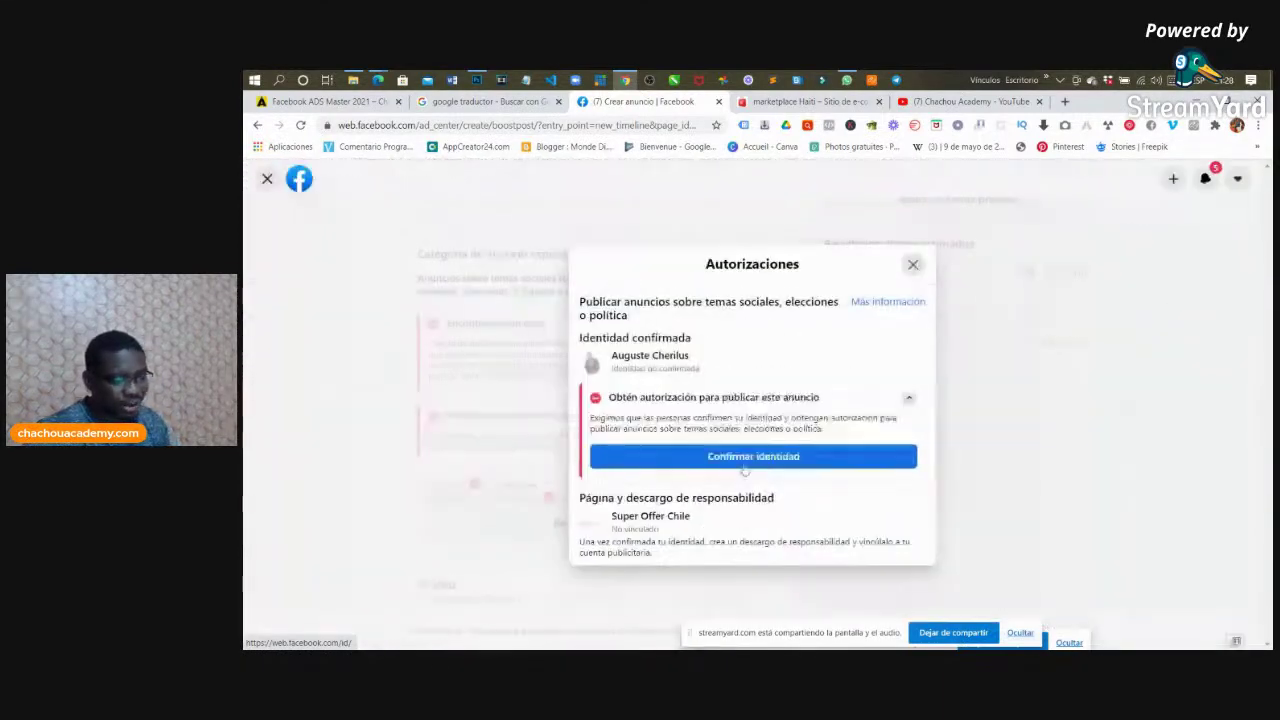
Close the authorizations dialog and turn off the special ad category for social issues, elections or politics
{"action": "left_click", "coordinate": [911, 265]}
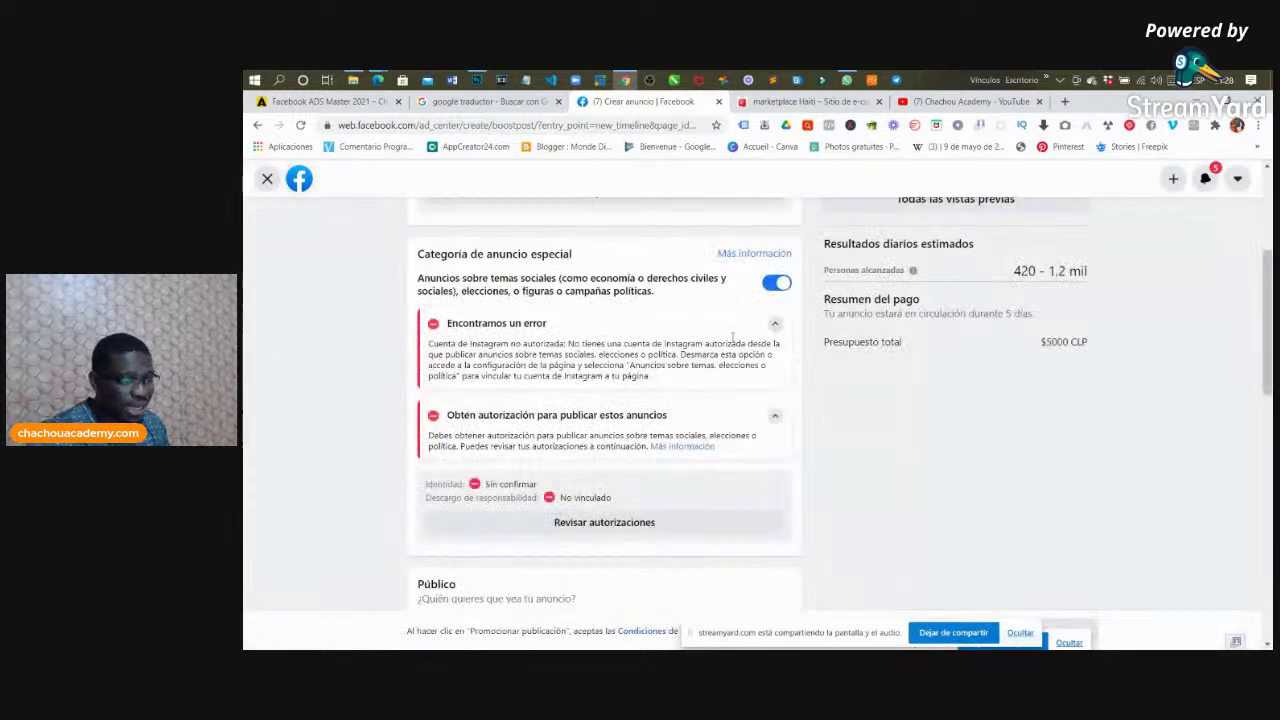
{"action": "left_click", "coordinate": [787, 284]}
{"action": "scroll", "coordinate": [640, 371], "scroll_direction": "down", "scroll_amount": 2}
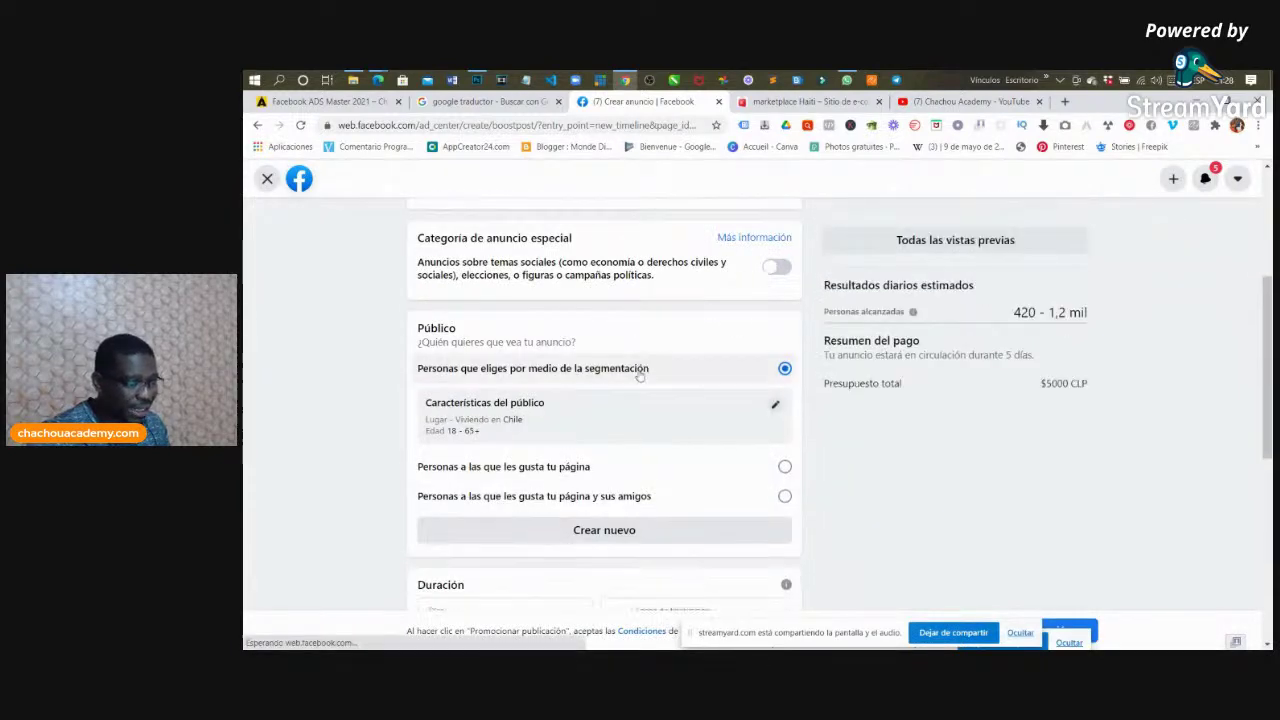
Examine the ad's audience options and the characteristics of the segmented audience up close
{"action": "key", "text": "ctrl+plus"}
{"action": "key", "text": "ctrl+plus"}
{"action": "key", "text": "ctrl+plus"}
{"action": "key", "text": "ctrl+plus"}
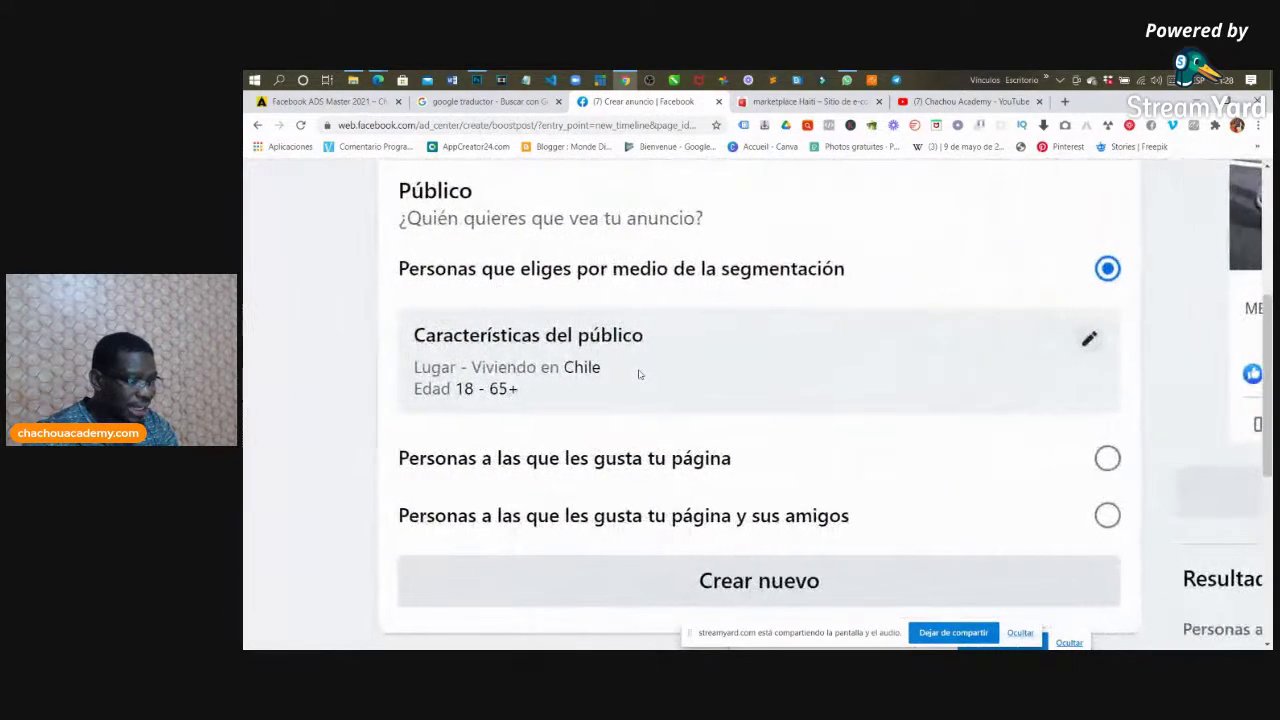
{"action": "key", "text": "ctrl+plus"}
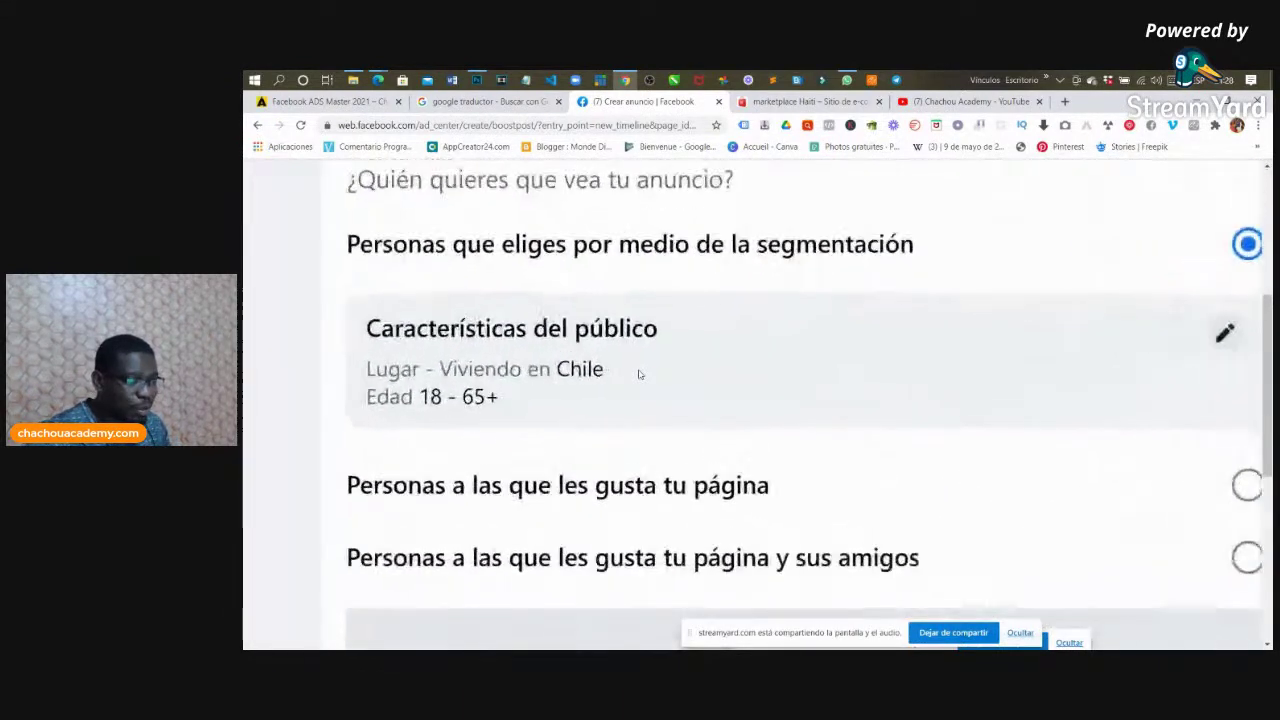
{"action": "key", "text": "ctrl+minus"}
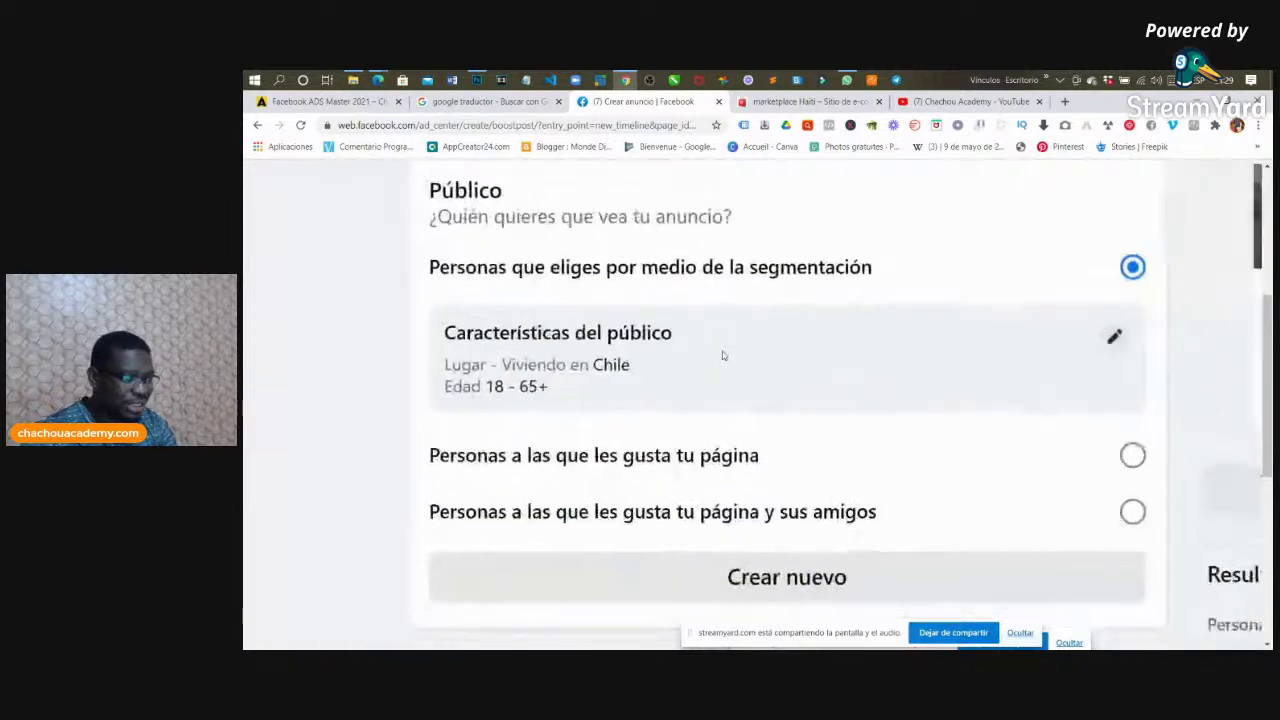
{"action": "key", "text": "ctrl+plus"}
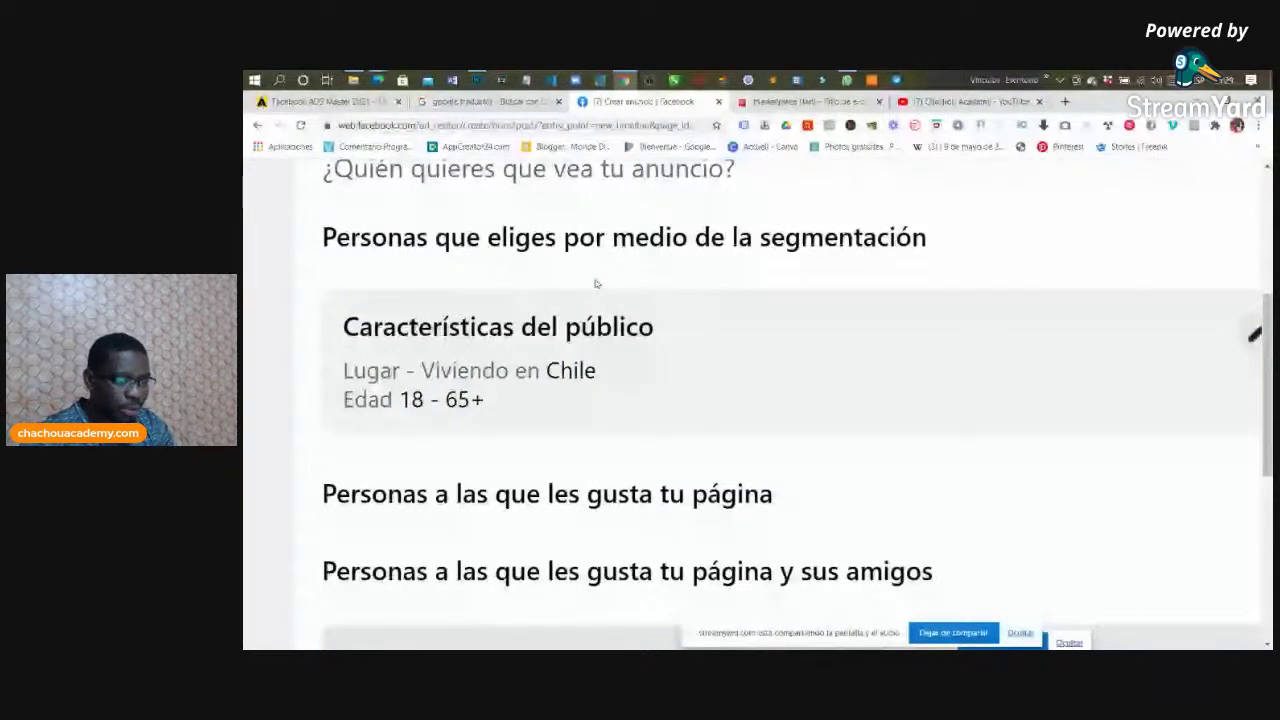
{"action": "scroll", "coordinate": [640, 320], "scroll_direction": "down", "scroll_amount": 1}
{"action": "key", "text": "ctrl+0"}
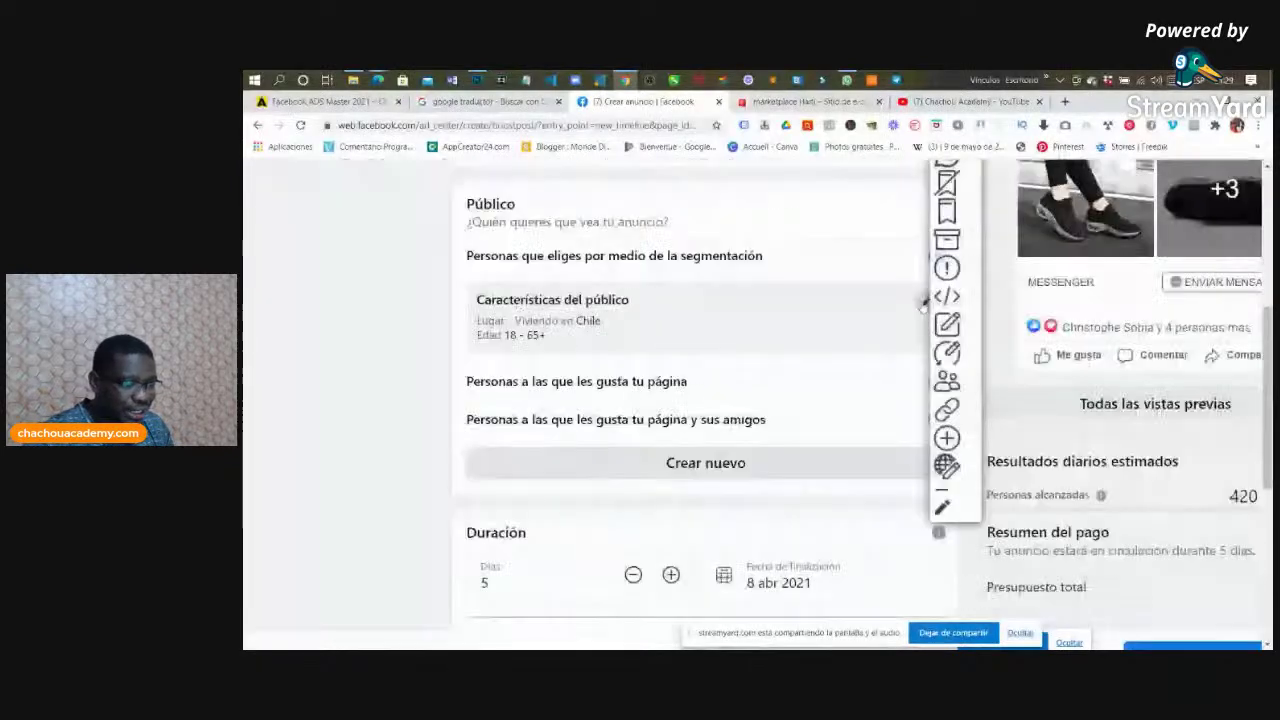
Open the segmented audience's characteristics for editing and set the age range to 30–60
{"action": "left_click", "coordinate": [924, 305]}
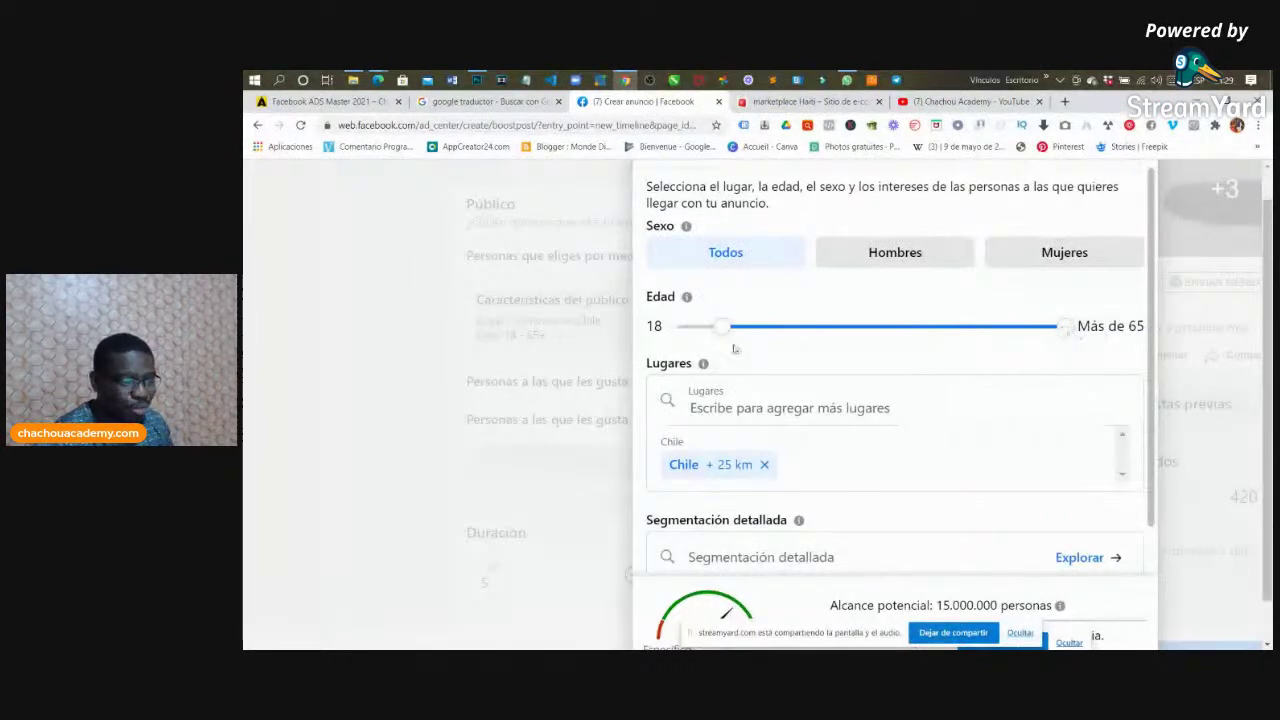
{"action": "left_click_drag", "start_coordinate": [719, 327], "coordinate": [811, 337]}
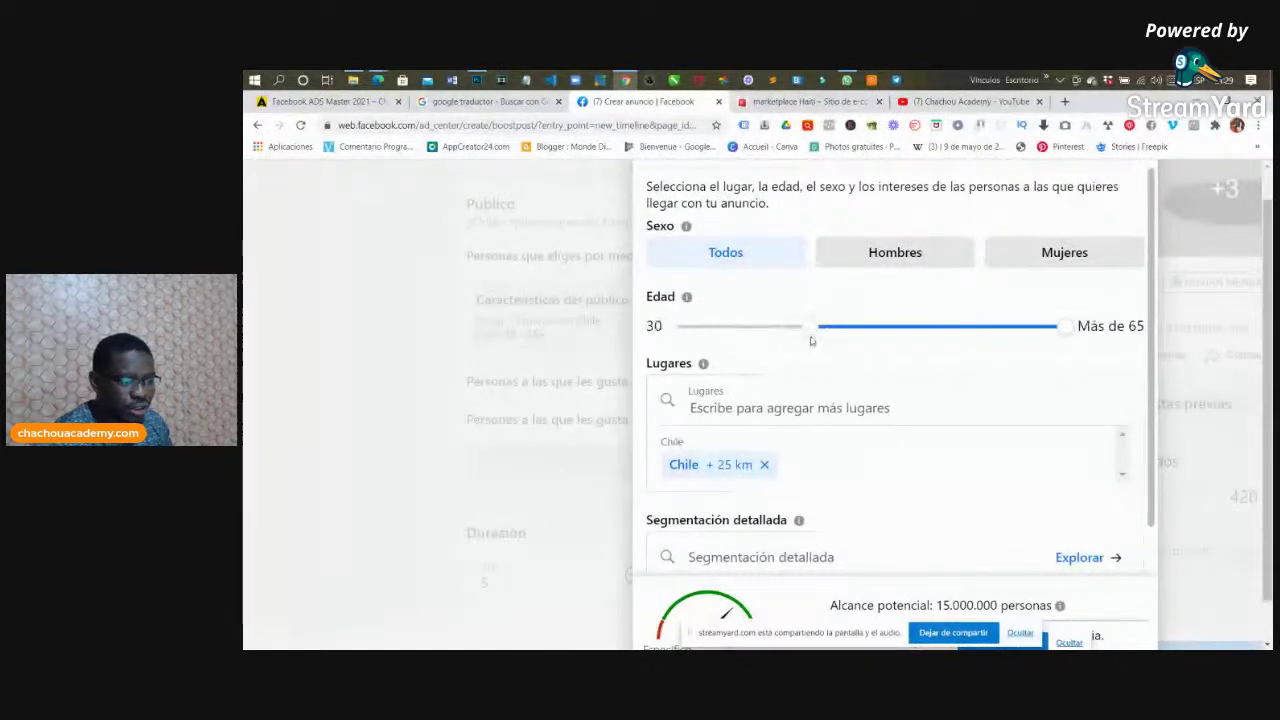
{"action": "mouse_move", "coordinate": [1067, 332]}
{"action": "left_mouse_down"}
{"action": "mouse_move", "coordinate": [1088, 330]}
{"action": "mouse_move", "coordinate": [1074, 337]}
{"action": "left_mouse_up"}
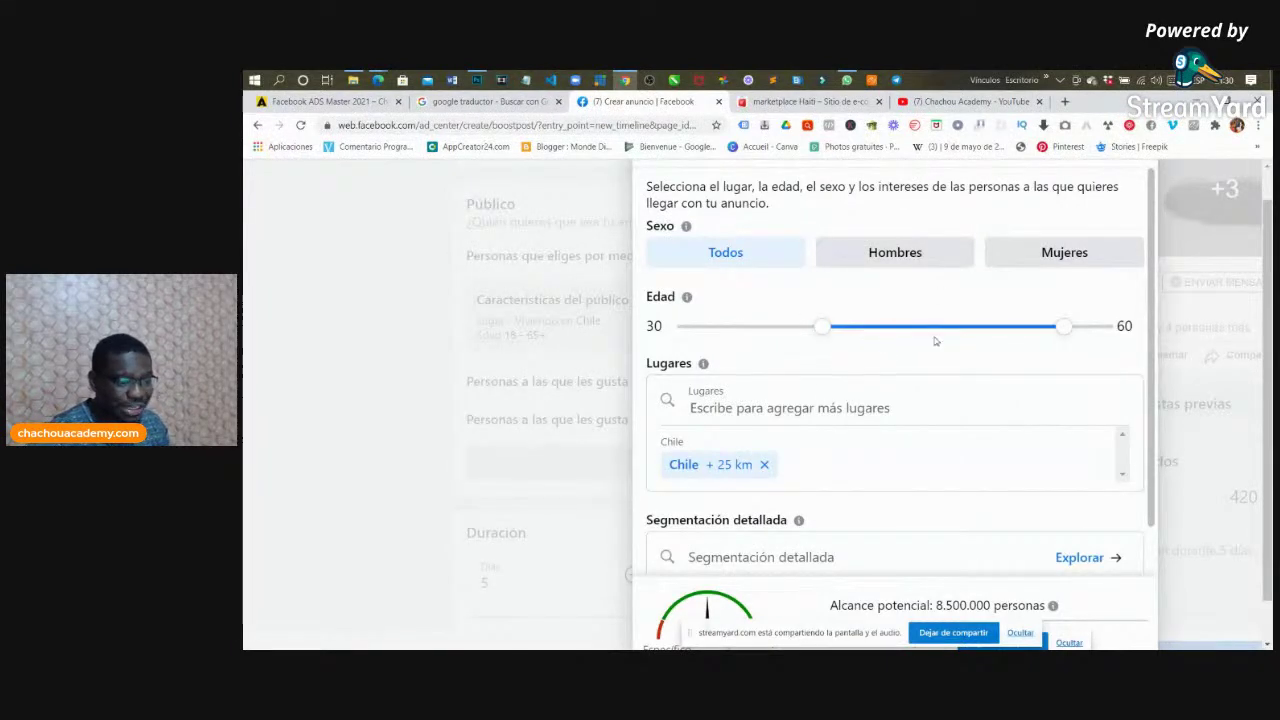
{"action": "scroll", "coordinate": [761, 432], "scroll_direction": "down", "scroll_amount": 1}
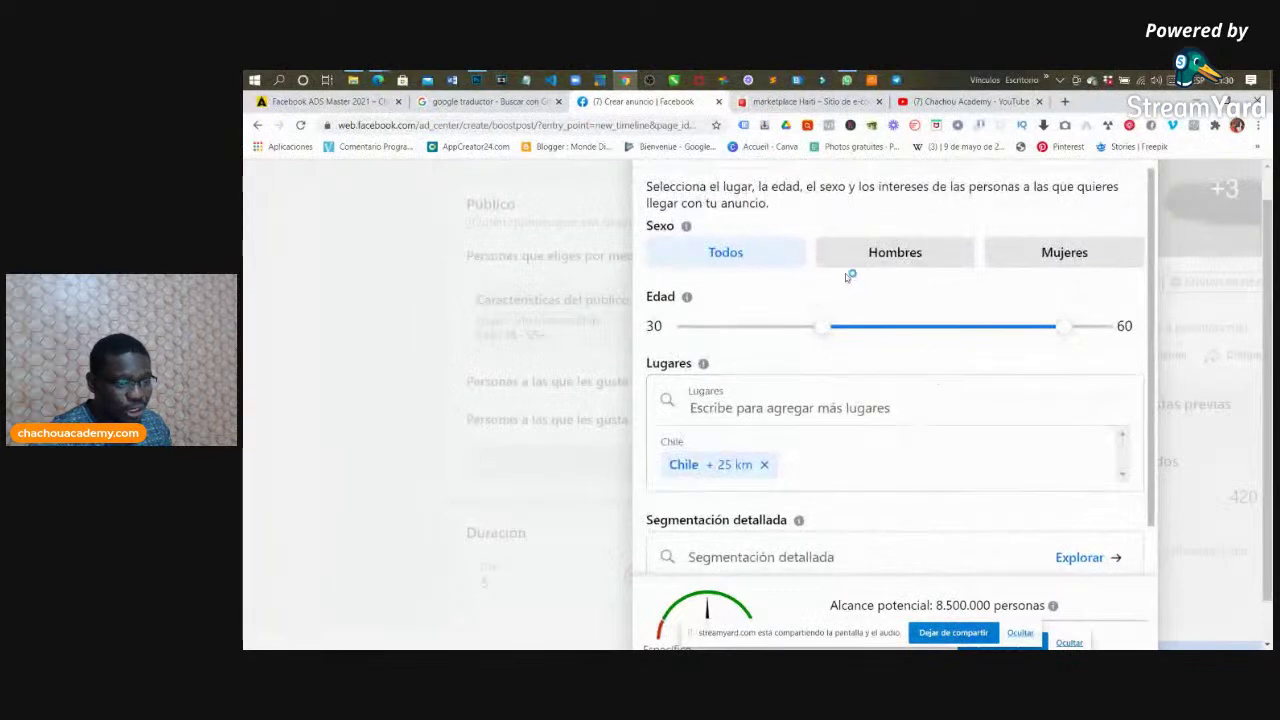
Try the audience's sex as "Hombres", set it to "Mujeres" and save the audience
{"action": "left_click", "coordinate": [935, 260]}
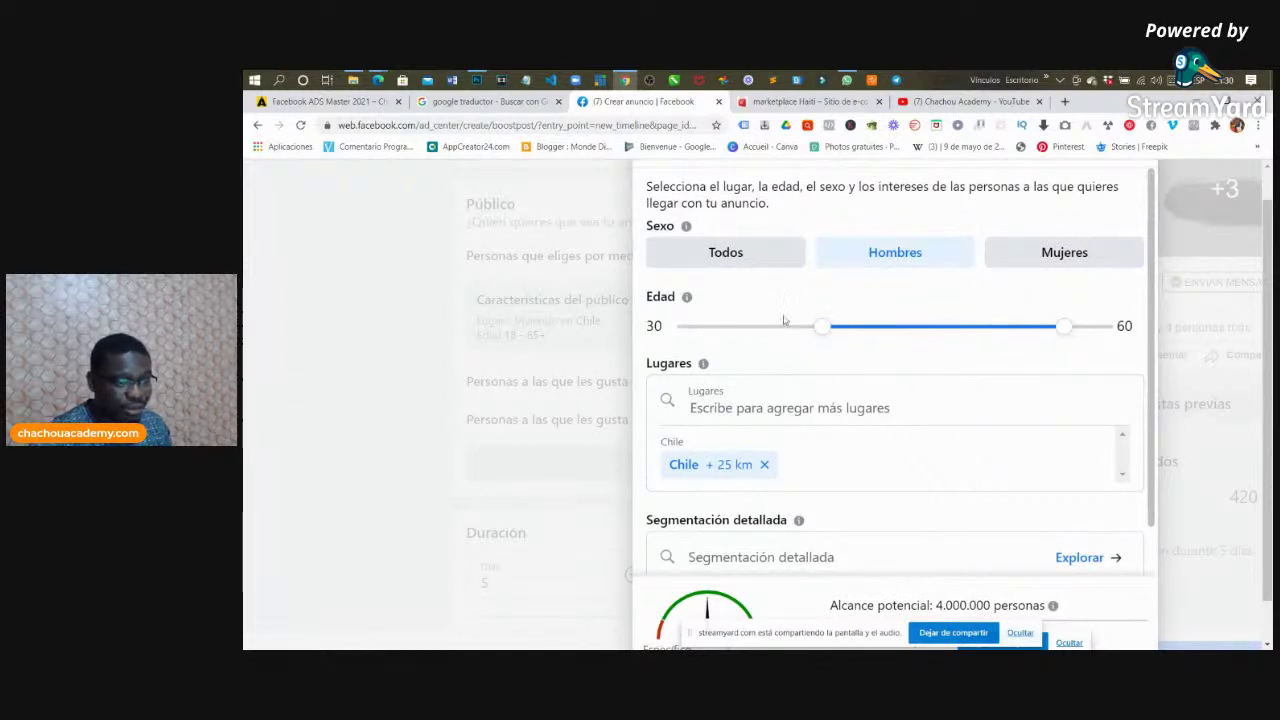
{"action": "left_click", "coordinate": [1045, 256]}
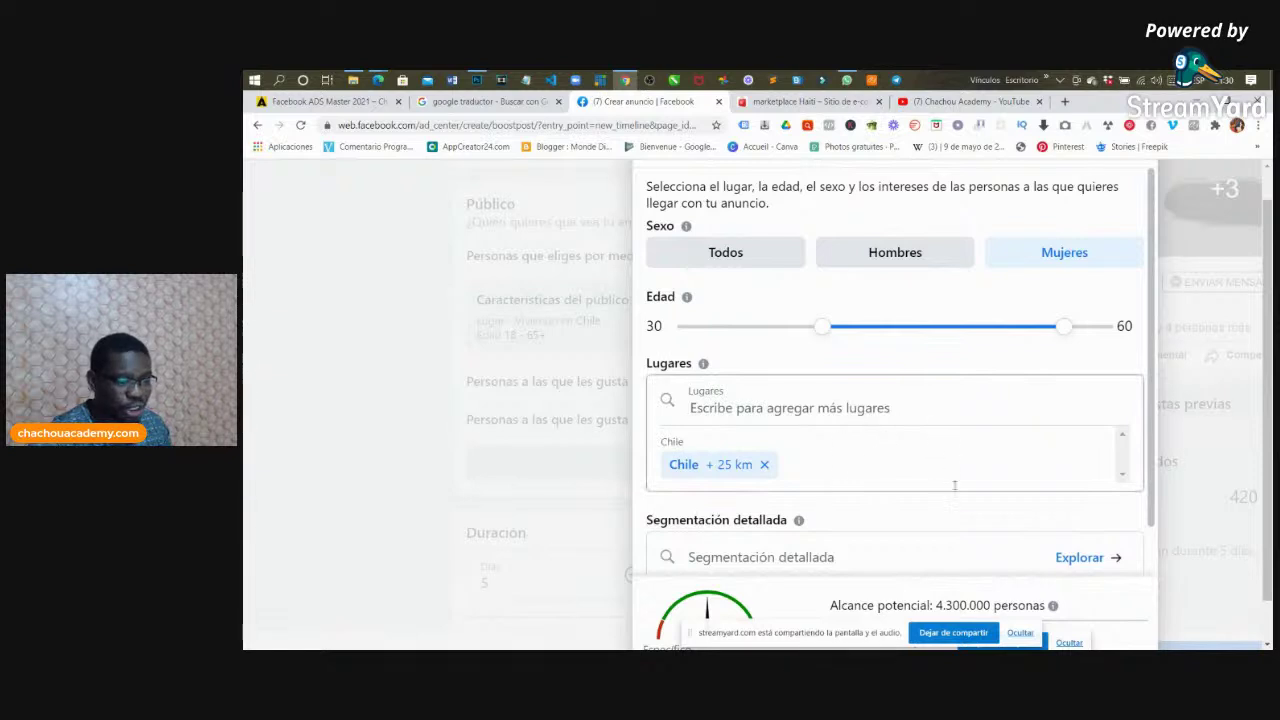
{"action": "scroll", "coordinate": [949, 466], "scroll_direction": "down", "scroll_amount": 1}
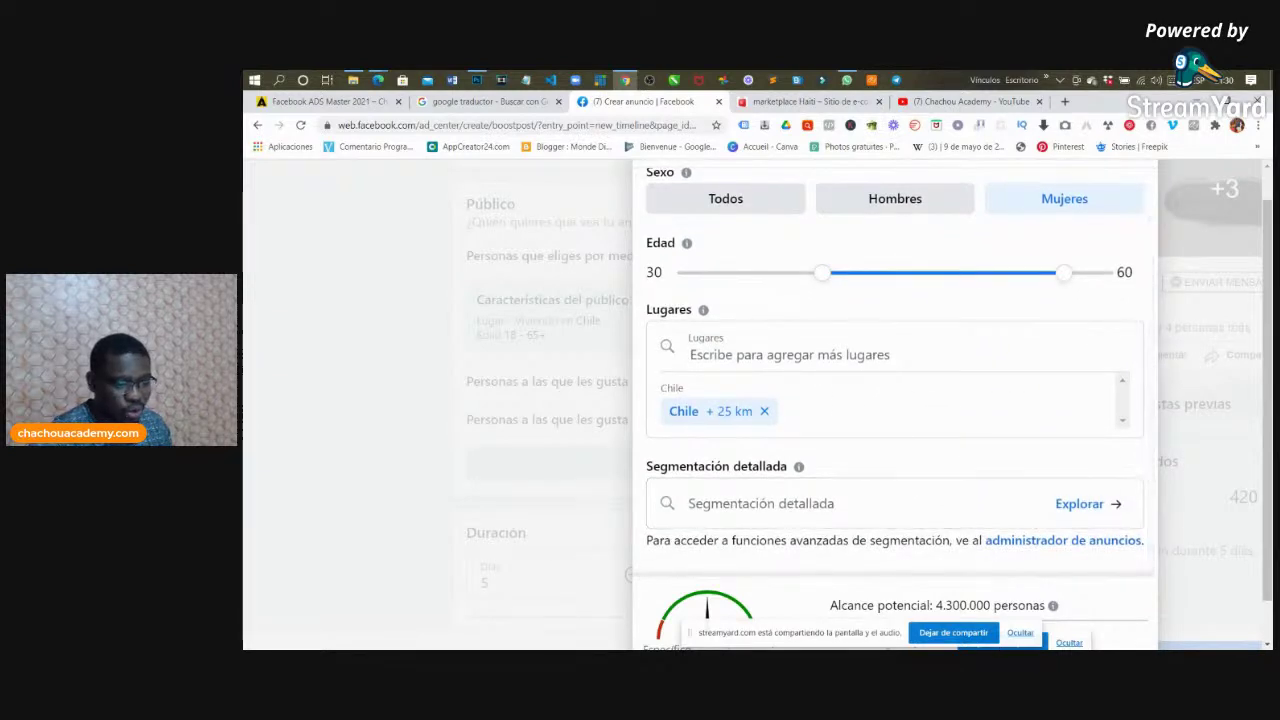
{"action": "scroll", "coordinate": [905, 395], "scroll_direction": "down", "scroll_amount": 2}
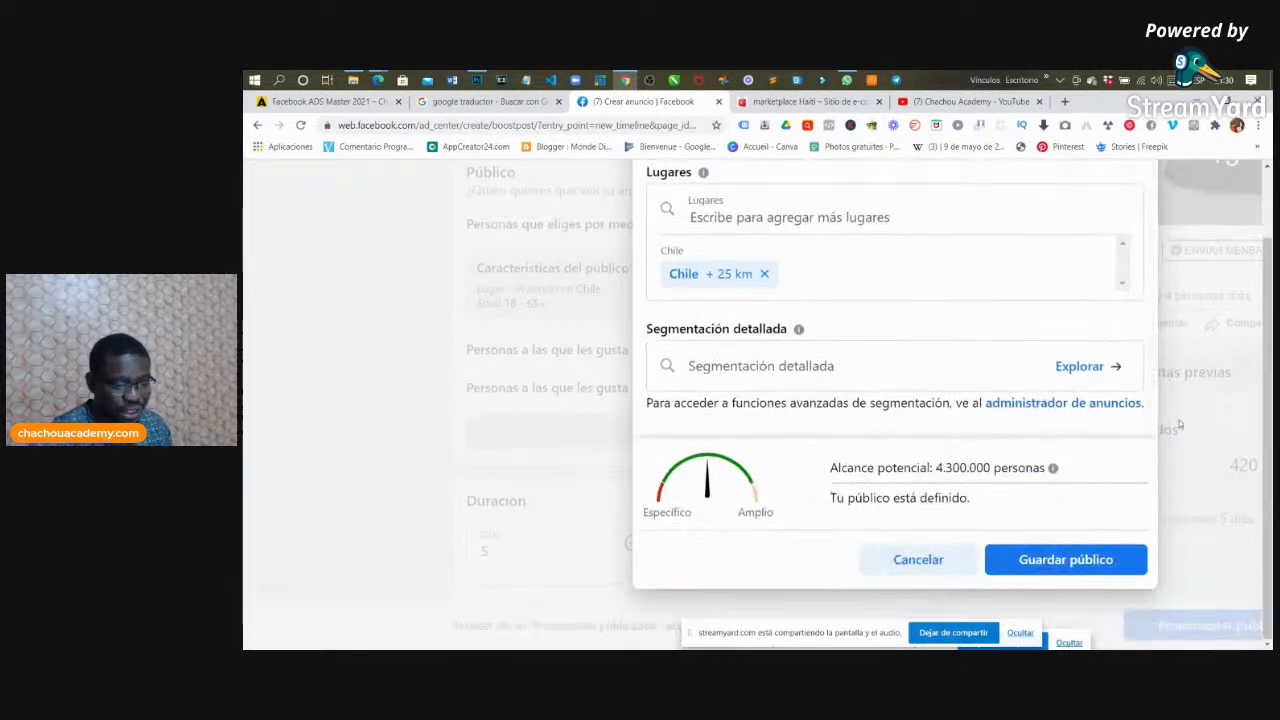
{"action": "left_click", "coordinate": [1075, 563]}
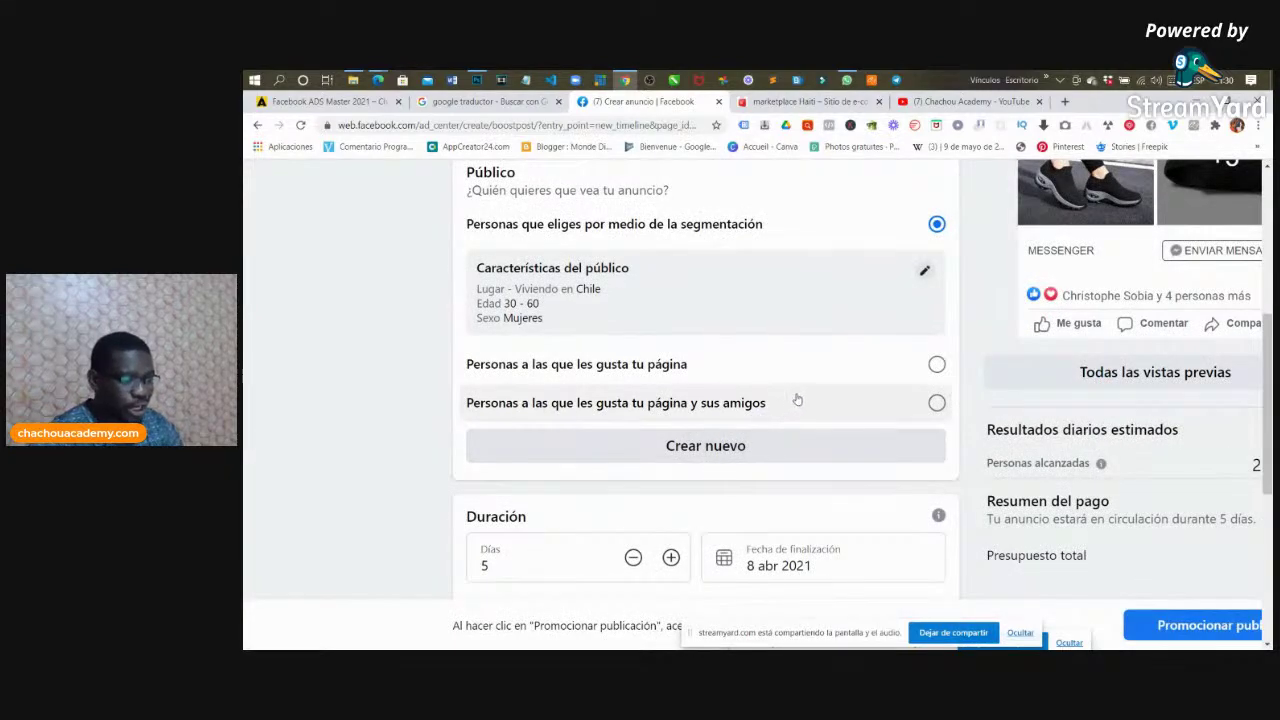
Check the saved audience summary and set the ad's duration to 10 days
{"action": "scroll", "coordinate": [797, 400], "scroll_direction": "down", "scroll_amount": 1}
{"action": "scroll", "coordinate": [680, 429], "scroll_direction": "up", "scroll_amount": 3}
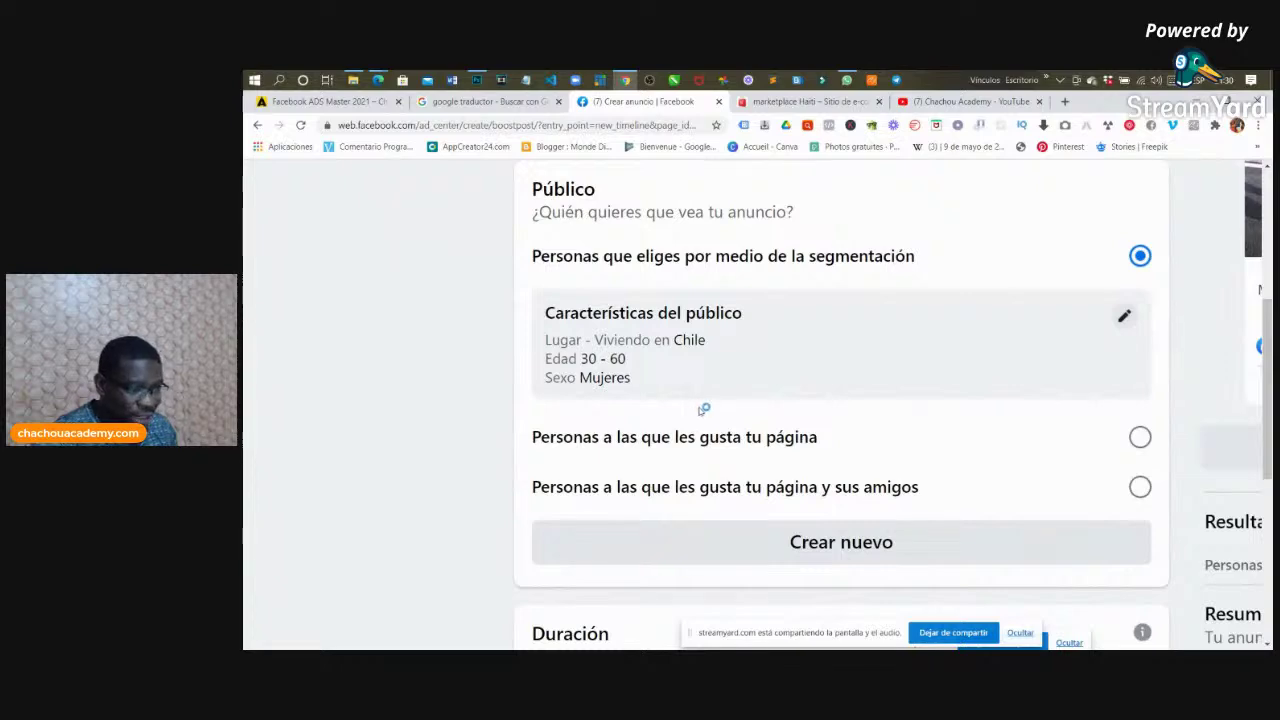
{"action": "scroll", "coordinate": [897, 408], "scroll_direction": "down", "scroll_amount": 2}
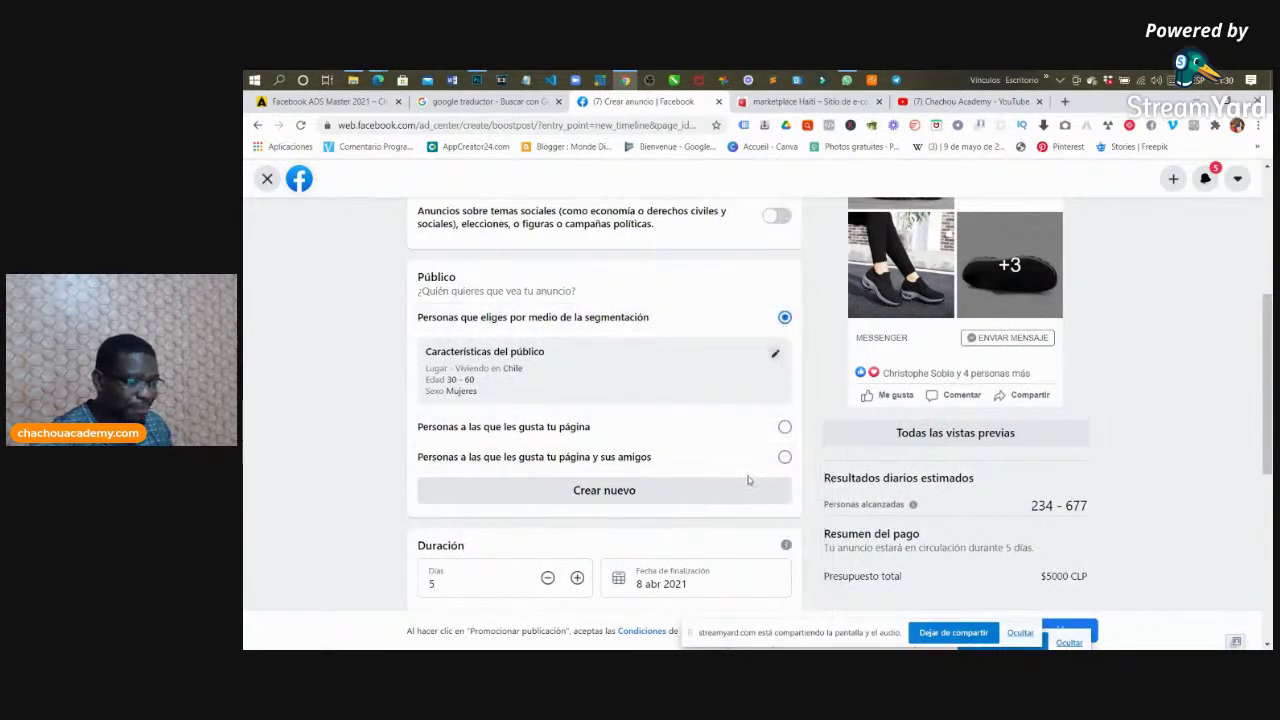
{"action": "scroll", "coordinate": [719, 415], "scroll_direction": "down", "scroll_amount": 2}
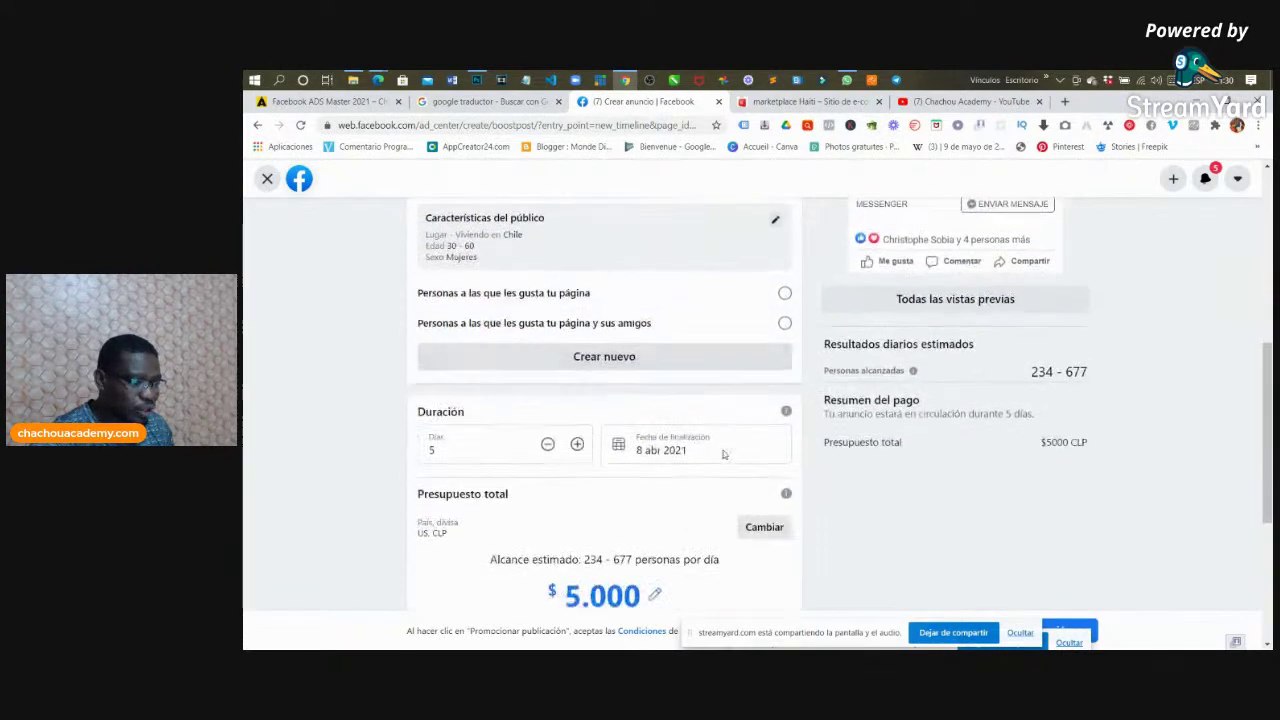
{"action": "left_click", "coordinate": [577, 443]}
{"action": "left_click", "coordinate": [577, 443]}
{"action": "left_click", "coordinate": [577, 443]}
{"action": "left_click", "coordinate": [577, 443]}
{"action": "left_click", "coordinate": [577, 443]}
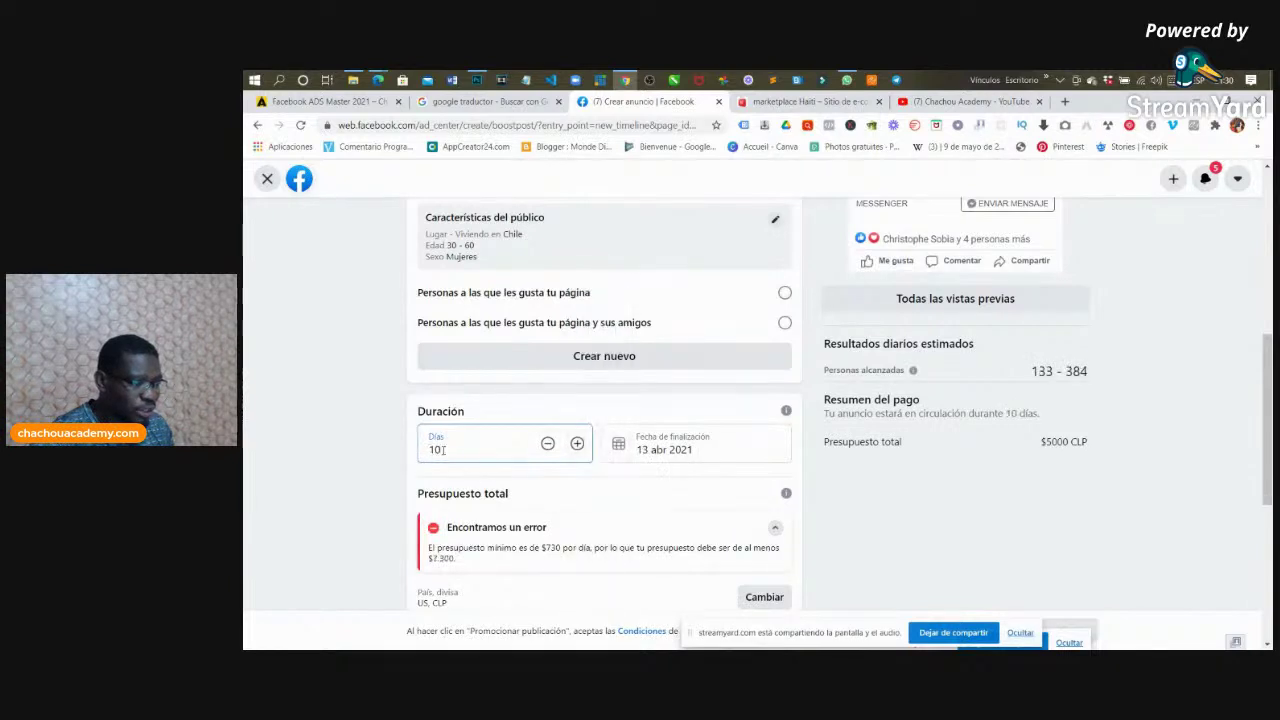
{"action": "scroll", "coordinate": [726, 478], "scroll_direction": "down", "scroll_amount": 1}
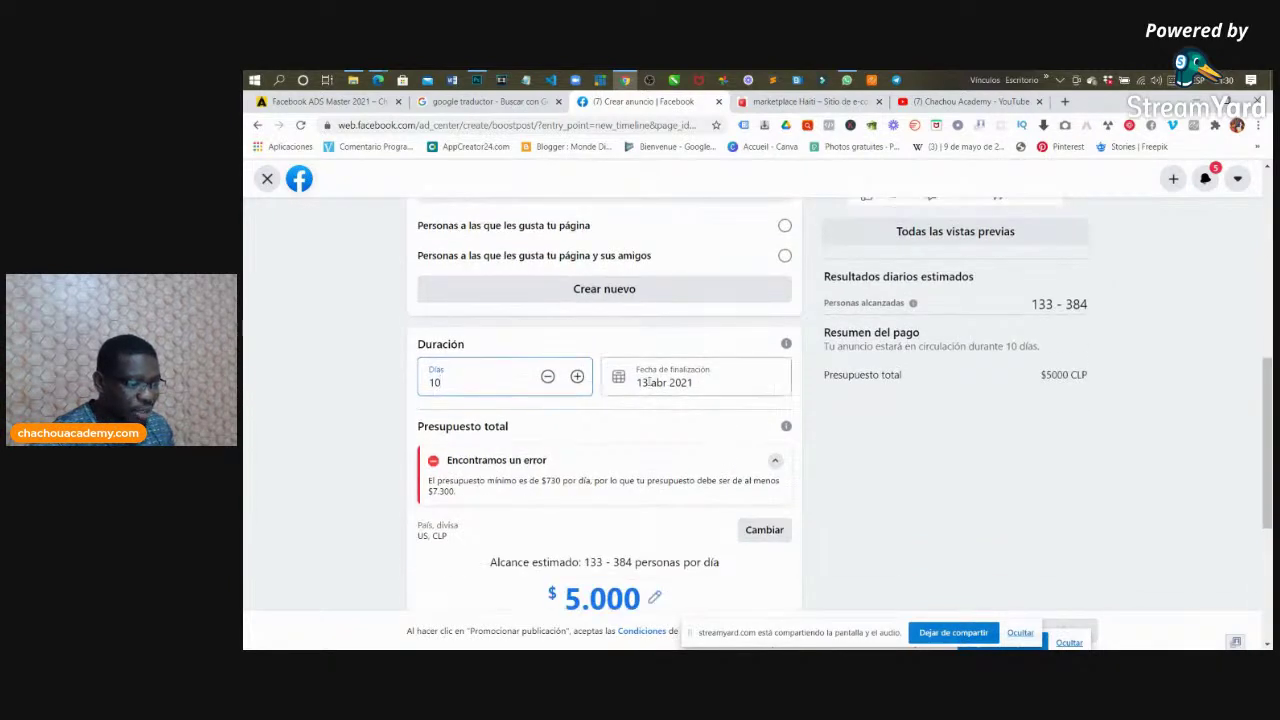
{"action": "left_click", "coordinate": [344, 416]}
Point out the budget error for the 10-day duration and raise the total budget to $30,000 CLP
{"action": "scroll", "coordinate": [400, 420], "scroll_direction": "down", "scroll_amount": 2}
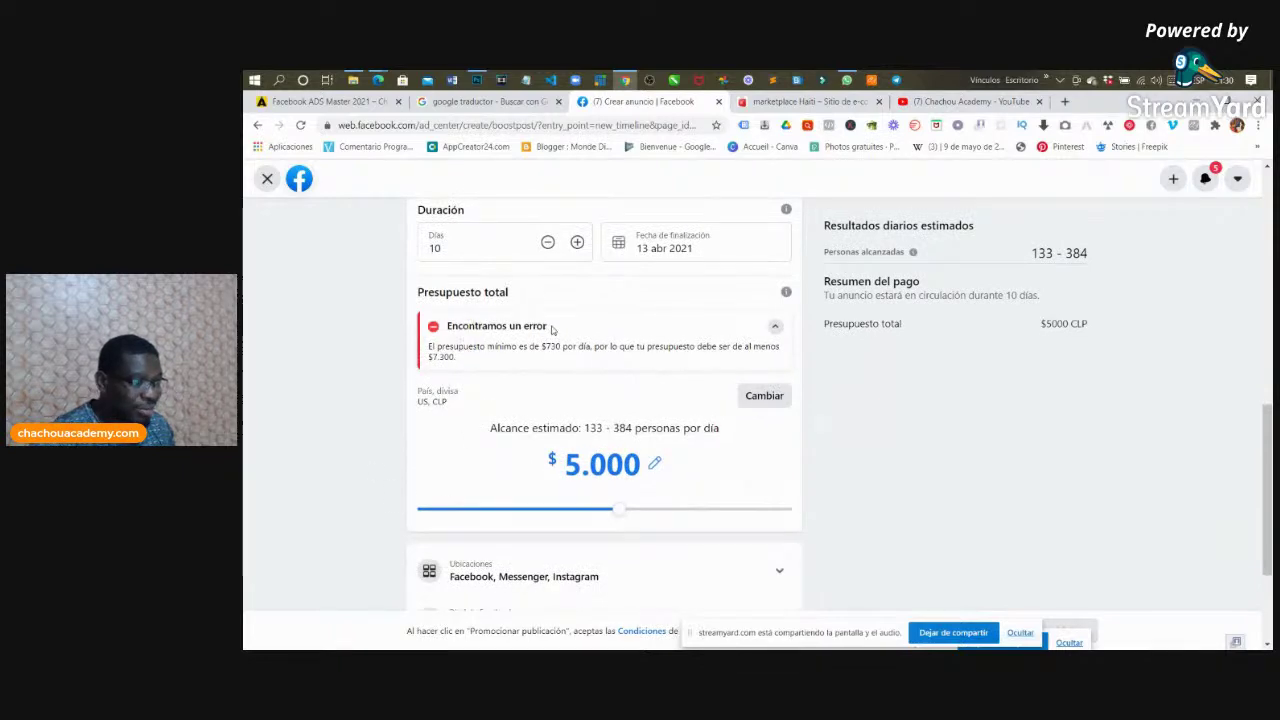
{"action": "left_click_drag", "start_coordinate": [561, 327], "coordinate": [438, 327]}
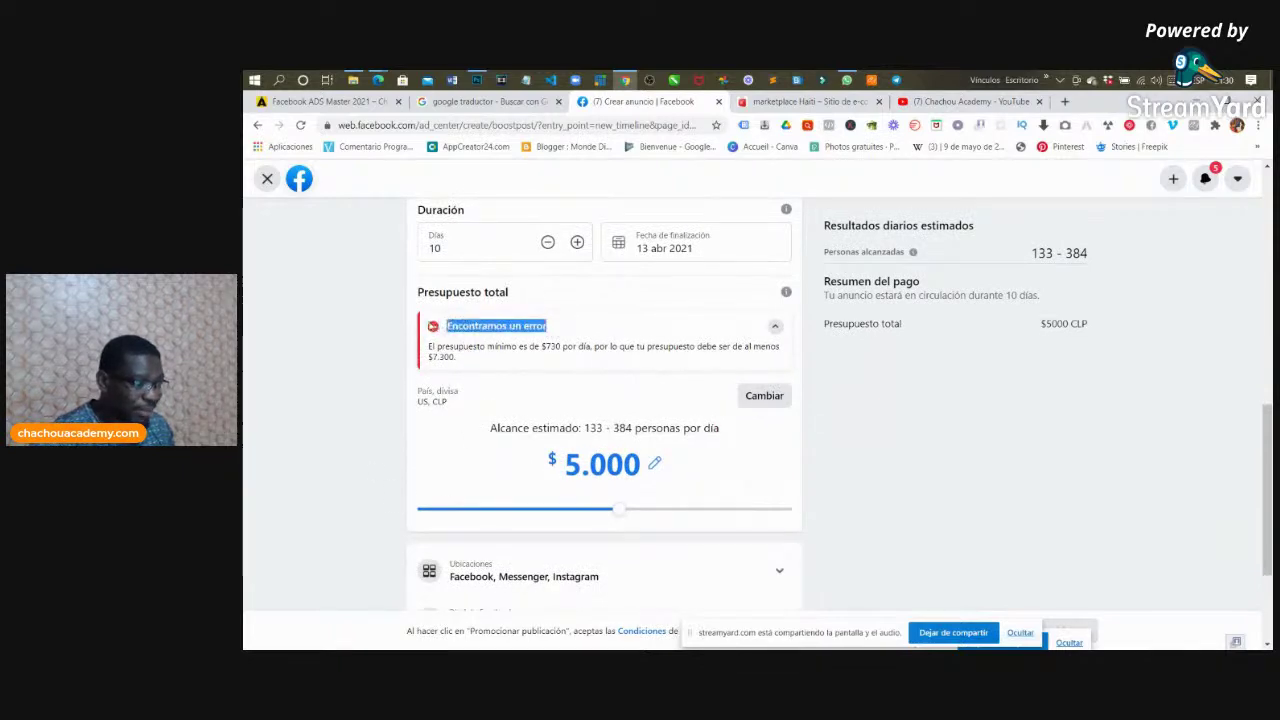
{"action": "left_click", "coordinate": [376, 358]}
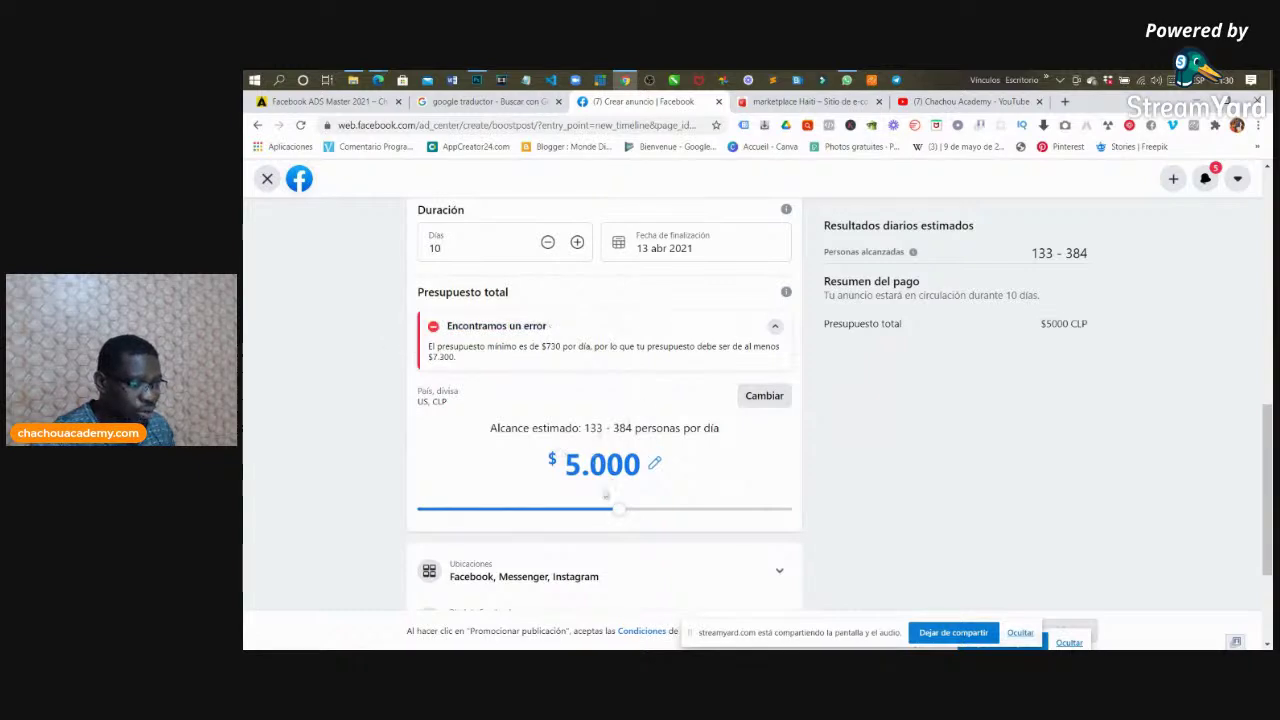
{"action": "left_click_drag", "start_coordinate": [618, 510], "coordinate": [743, 491]}
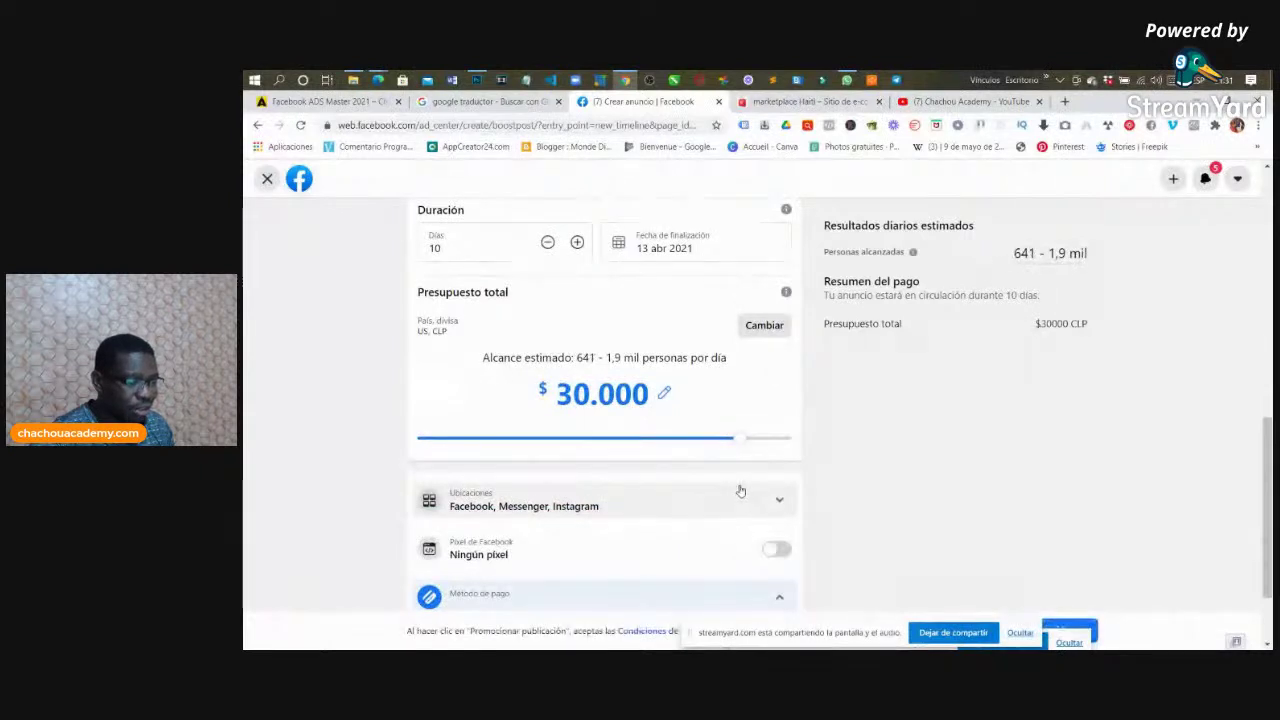
Go over the ad's duration, total budget, placements, Facebook pixel and payment method sections
{"action": "scroll", "coordinate": [620, 388], "scroll_direction": "up", "scroll_amount": 1}
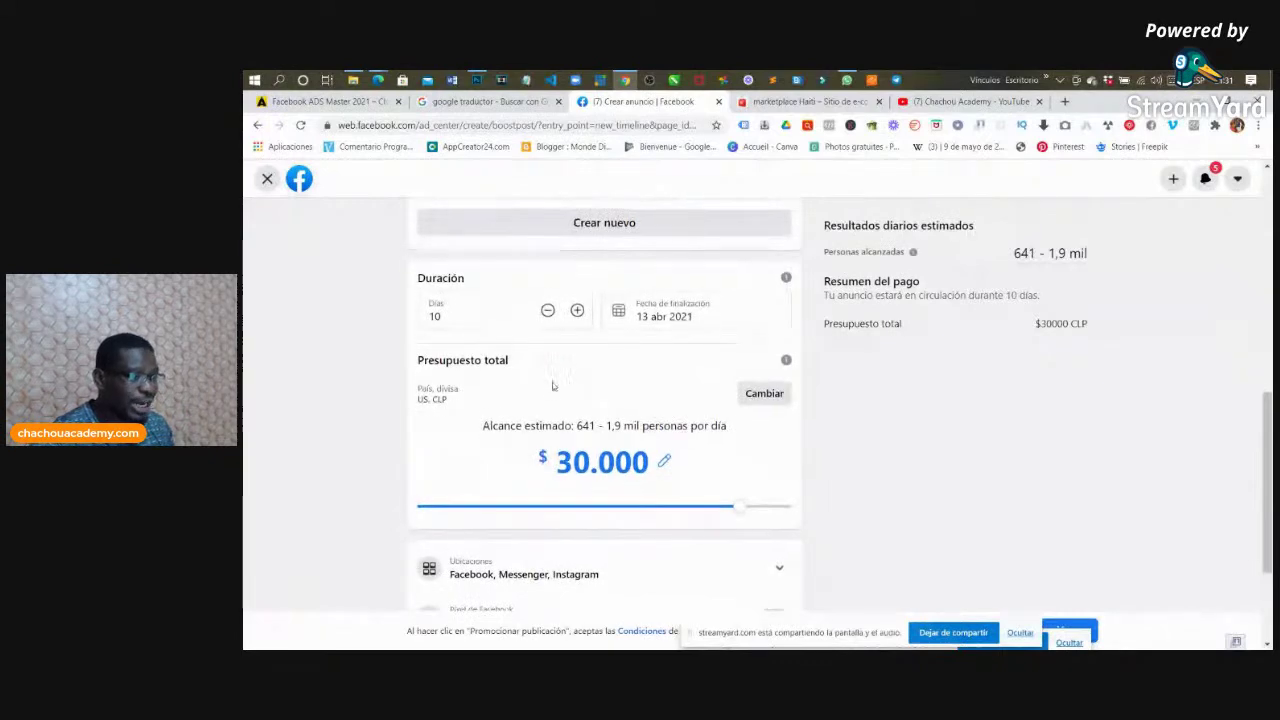
{"action": "scroll", "coordinate": [622, 409], "scroll_direction": "up", "scroll_amount": 1}
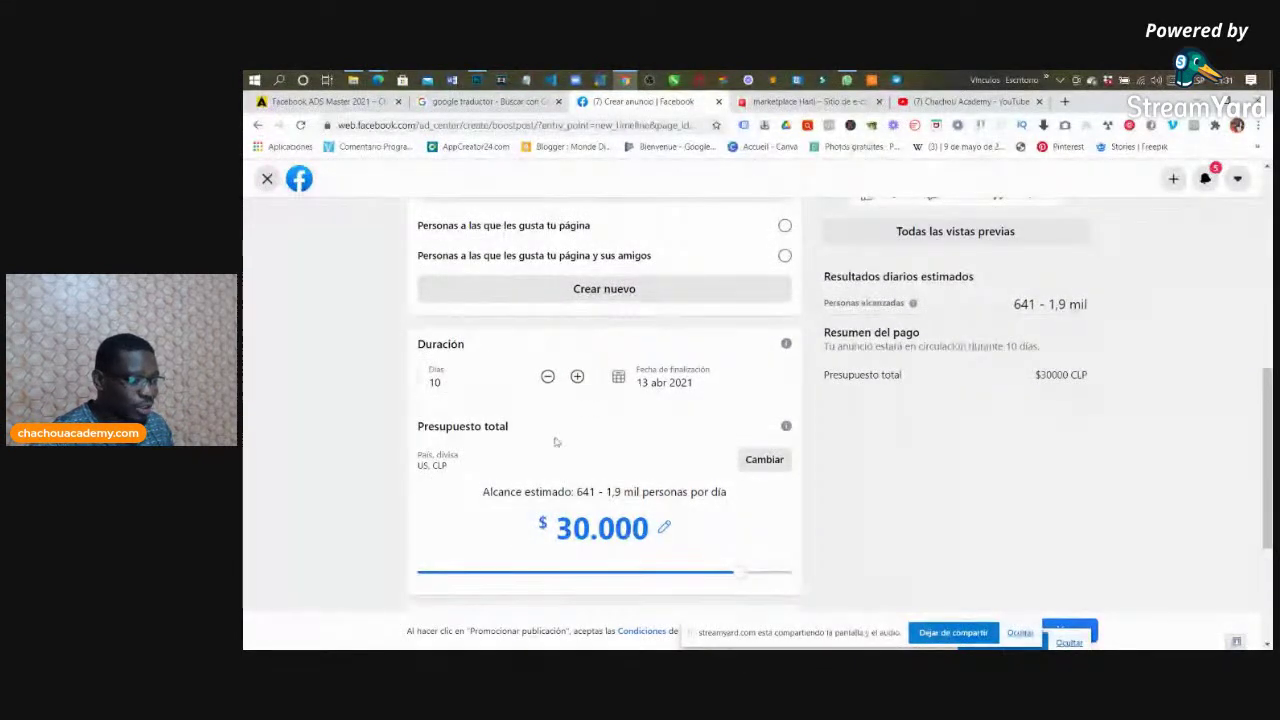
{"action": "scroll", "coordinate": [557, 443], "scroll_direction": "down", "scroll_amount": 1}
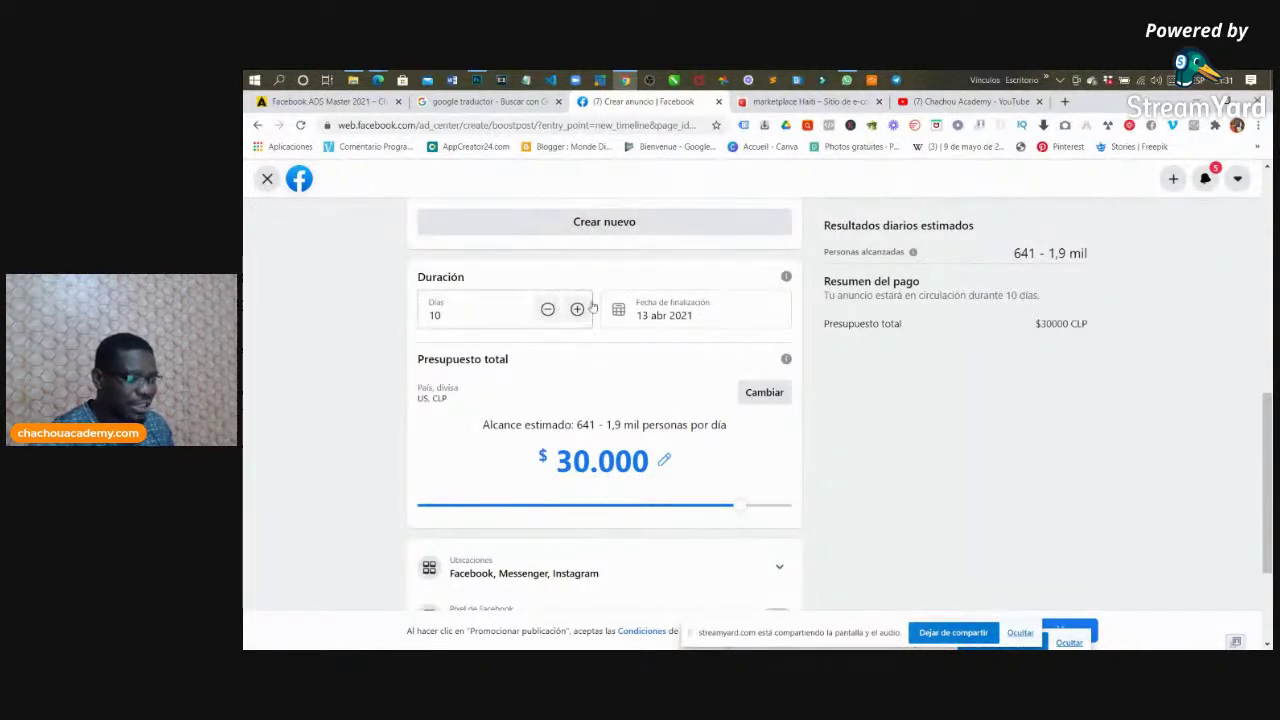
{"action": "scroll", "coordinate": [700, 340], "scroll_direction": "down", "scroll_amount": 2}
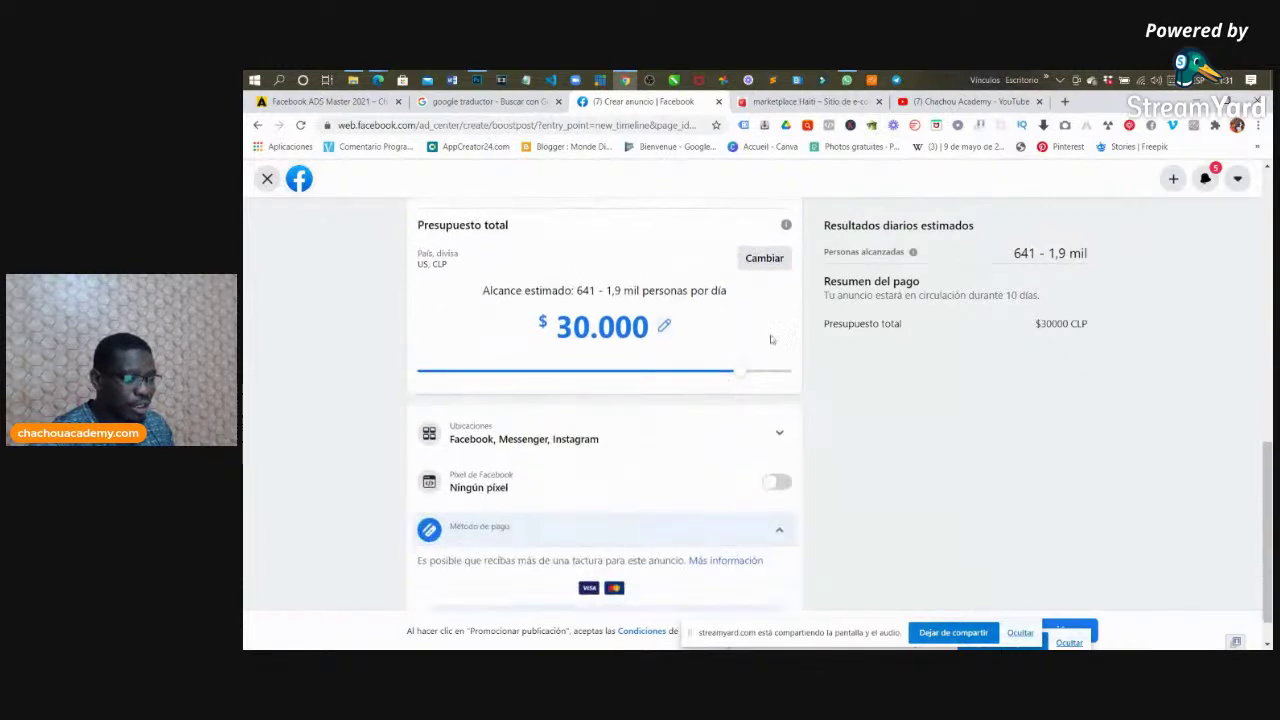
{"action": "mouse_move", "coordinate": [744, 375]}
{"action": "left_mouse_down"}
{"action": "mouse_move", "coordinate": [814, 369]}
{"action": "mouse_move", "coordinate": [688, 377]}
{"action": "mouse_move", "coordinate": [740, 376]}
{"action": "left_mouse_up"}
{"action": "scroll", "coordinate": [508, 488], "scroll_direction": "down", "scroll_amount": 1}
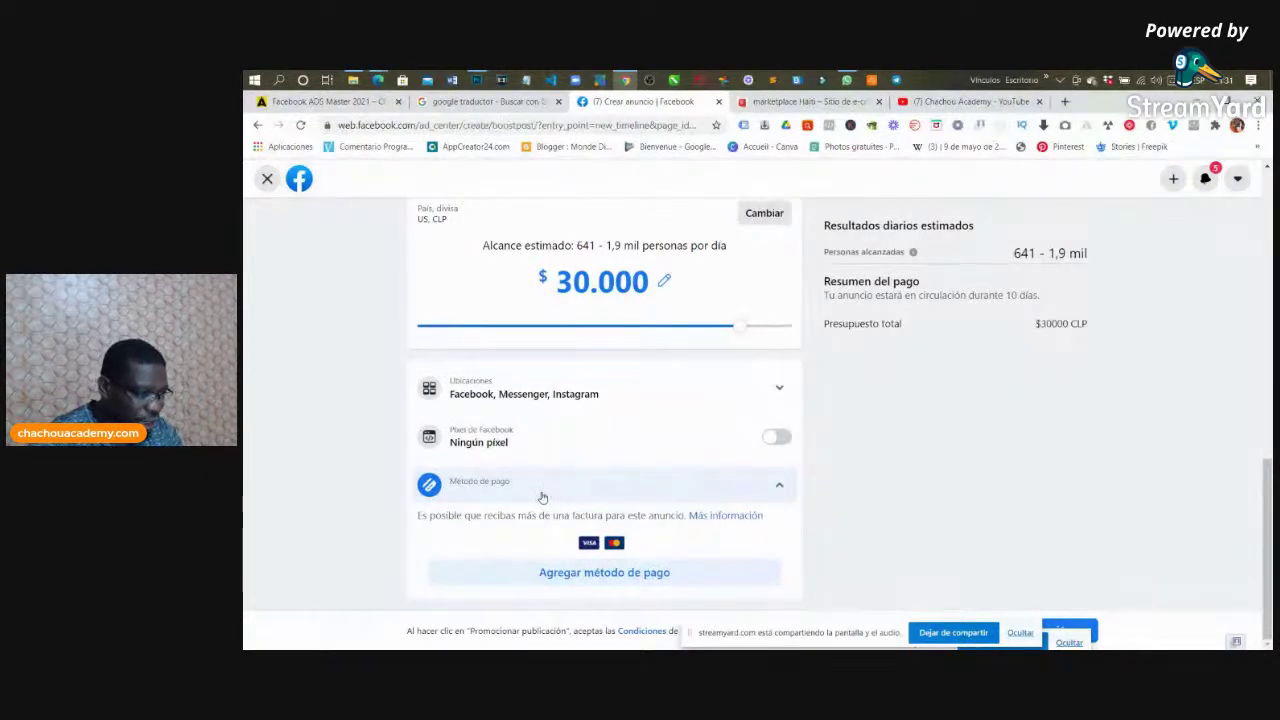
{"action": "scroll", "coordinate": [542, 497], "scroll_direction": "up", "scroll_amount": 5}
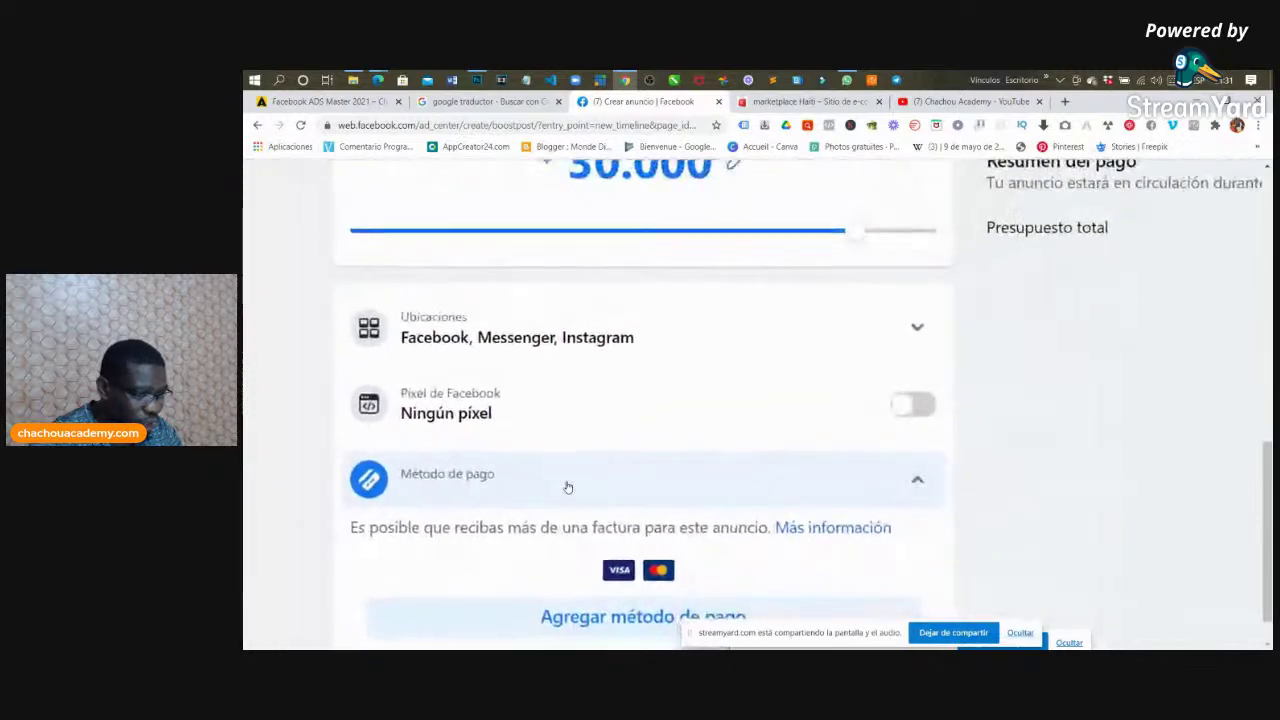
Open the form for adding a payment method to the ad
{"action": "scroll", "coordinate": [567, 487], "scroll_direction": "down", "scroll_amount": 2}
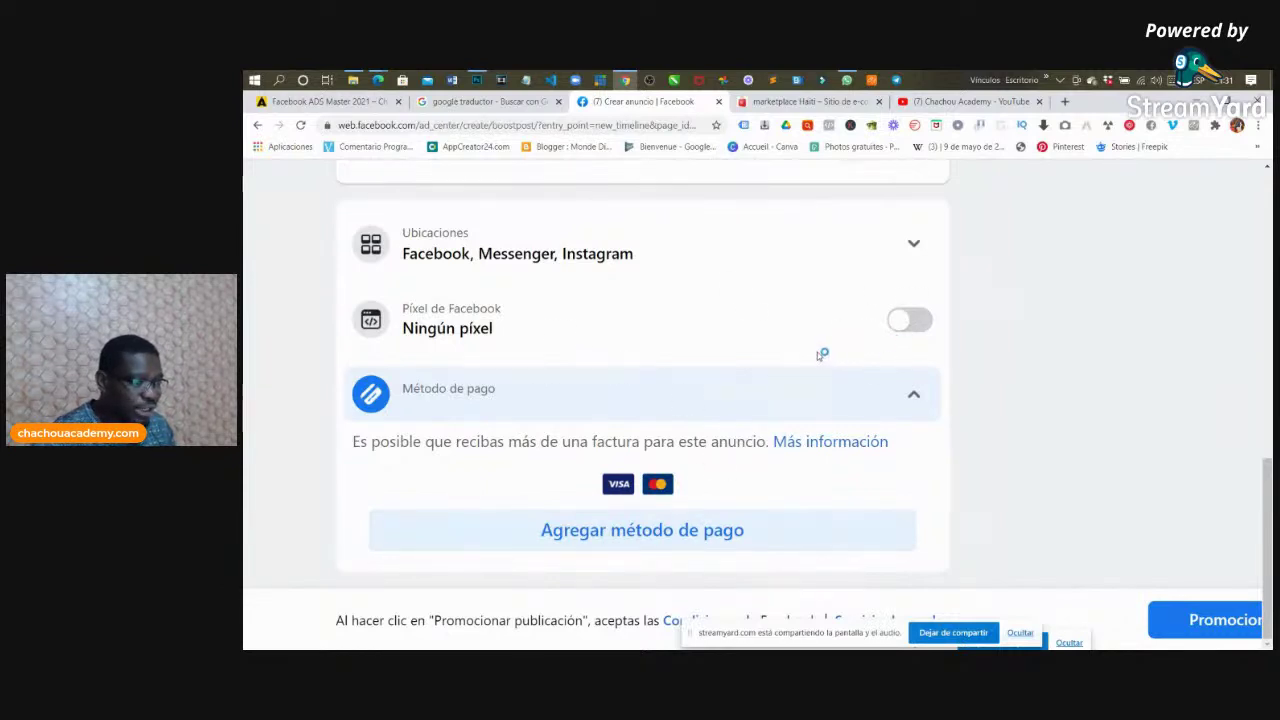
{"action": "left_click", "coordinate": [638, 533]}
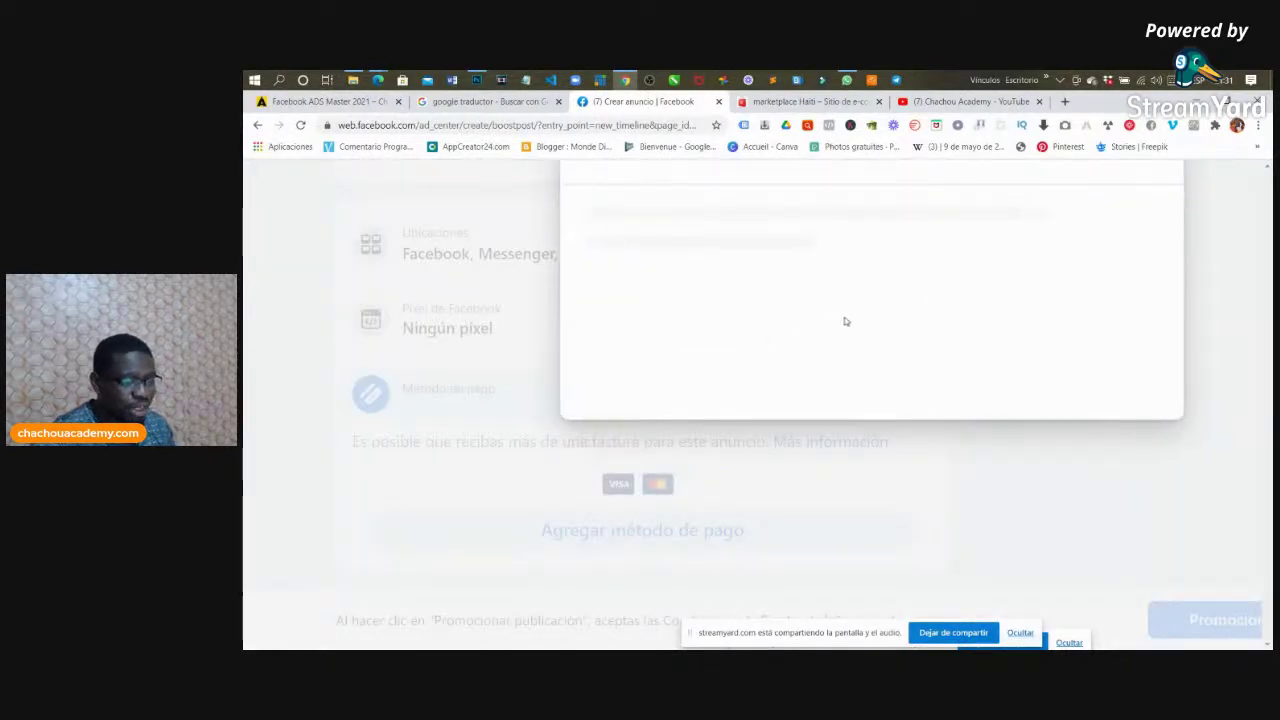
{"action": "scroll", "coordinate": [879, 371], "scroll_direction": "up", "scroll_amount": 2}
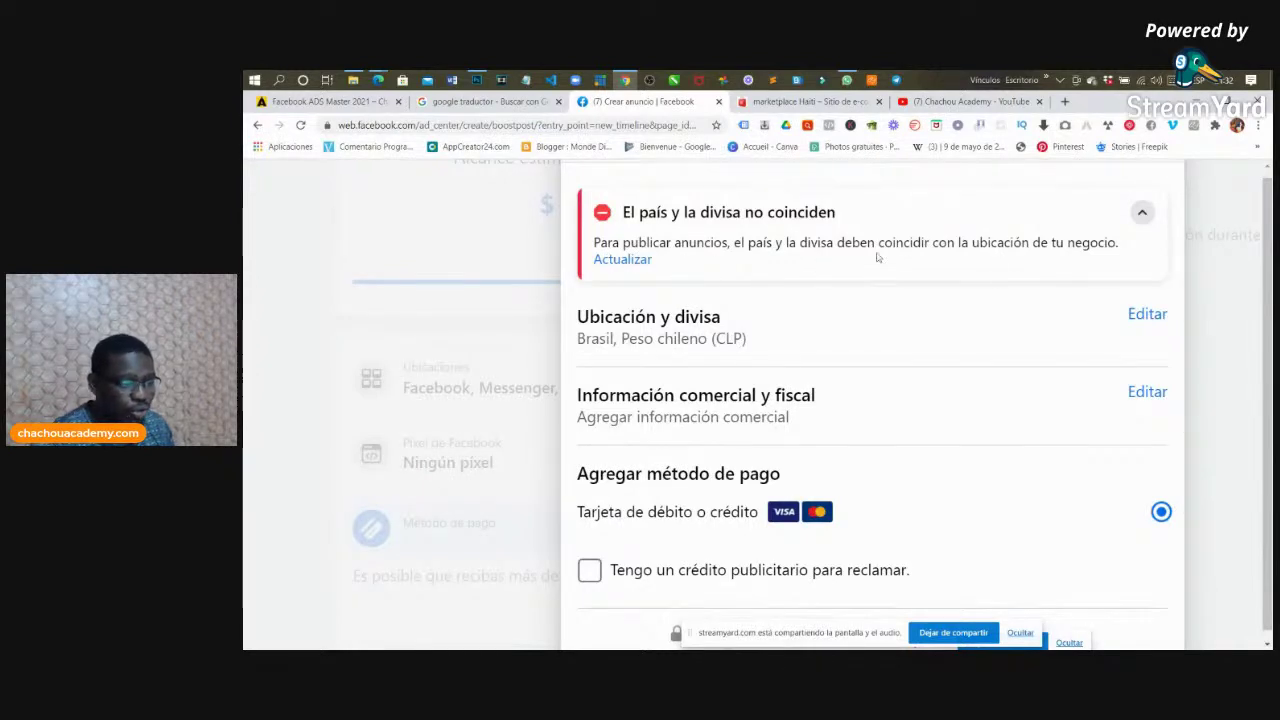
Read through the notice about the country and currency having to match the business location
{"action": "left_click_drag", "start_coordinate": [686, 264], "coordinate": [597, 243]}
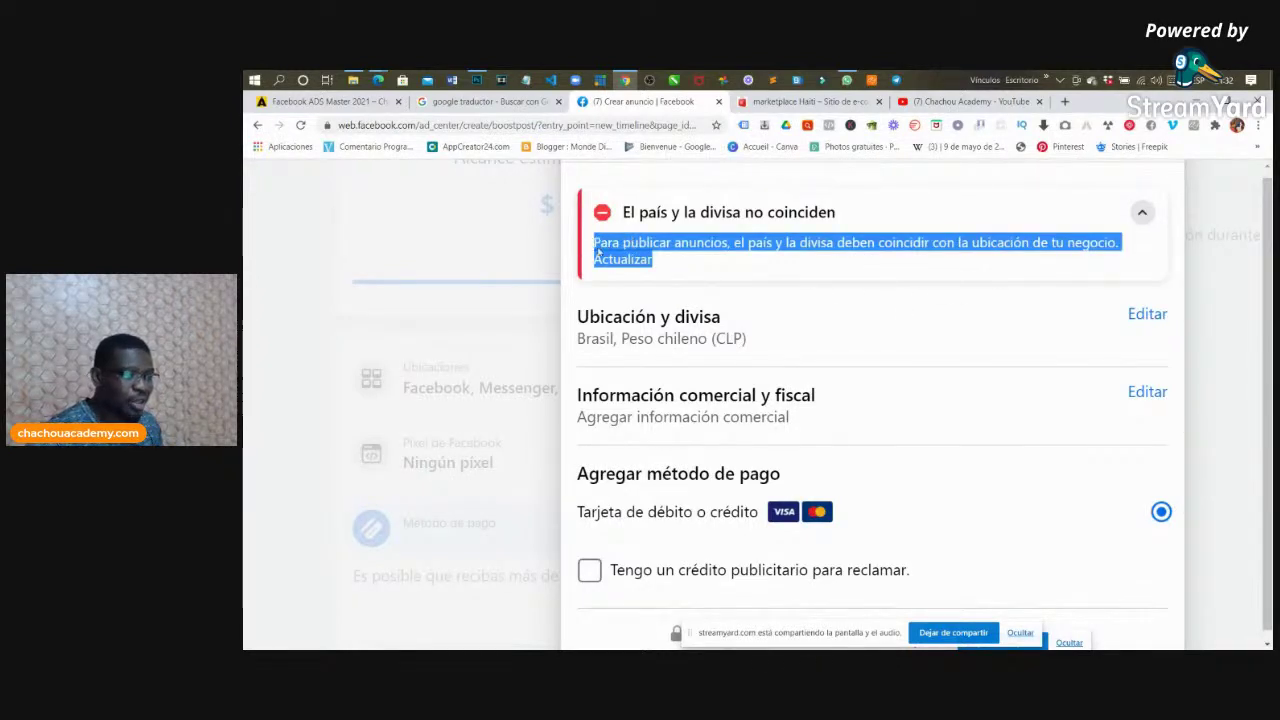
{"action": "left_click", "coordinate": [690, 270]}
{"action": "left_click_drag", "start_coordinate": [683, 267], "coordinate": [584, 243]}
{"action": "left_click", "coordinate": [690, 269]}
{"action": "left_click_drag", "start_coordinate": [695, 268], "coordinate": [590, 245]}
{"action": "left_click", "coordinate": [683, 270]}
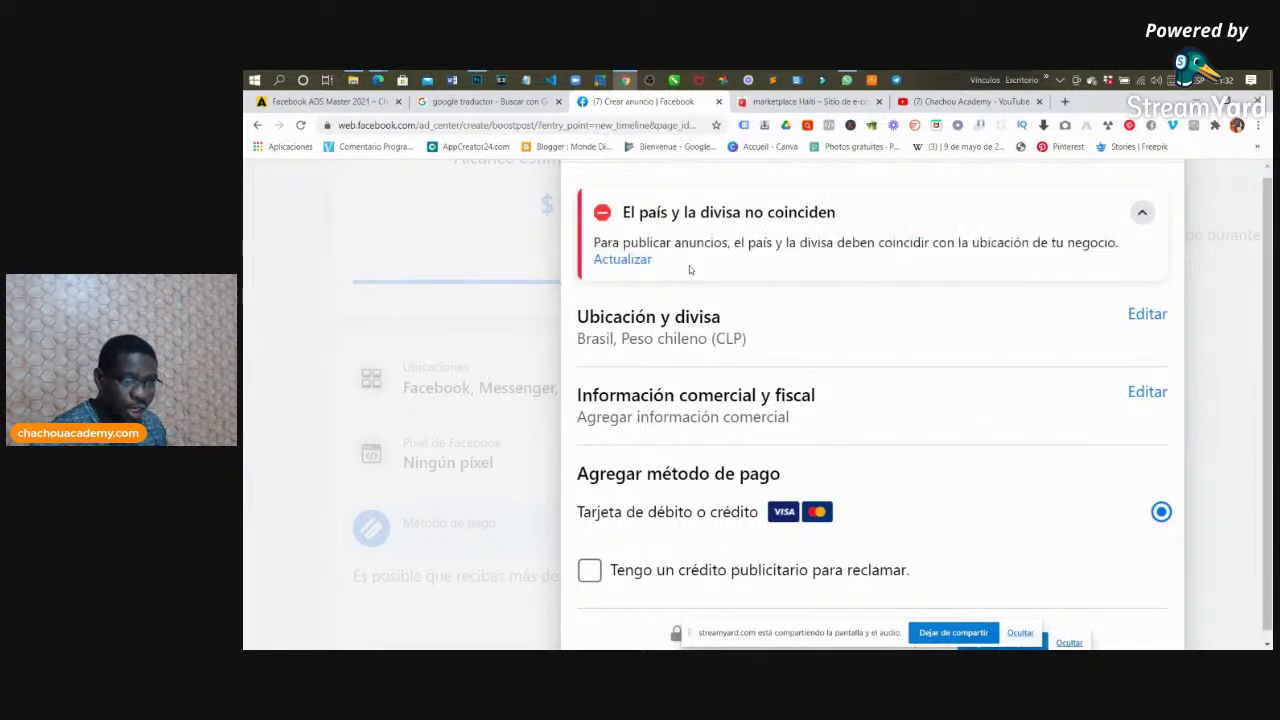
{"action": "left_click_drag", "start_coordinate": [673, 264], "coordinate": [588, 250]}
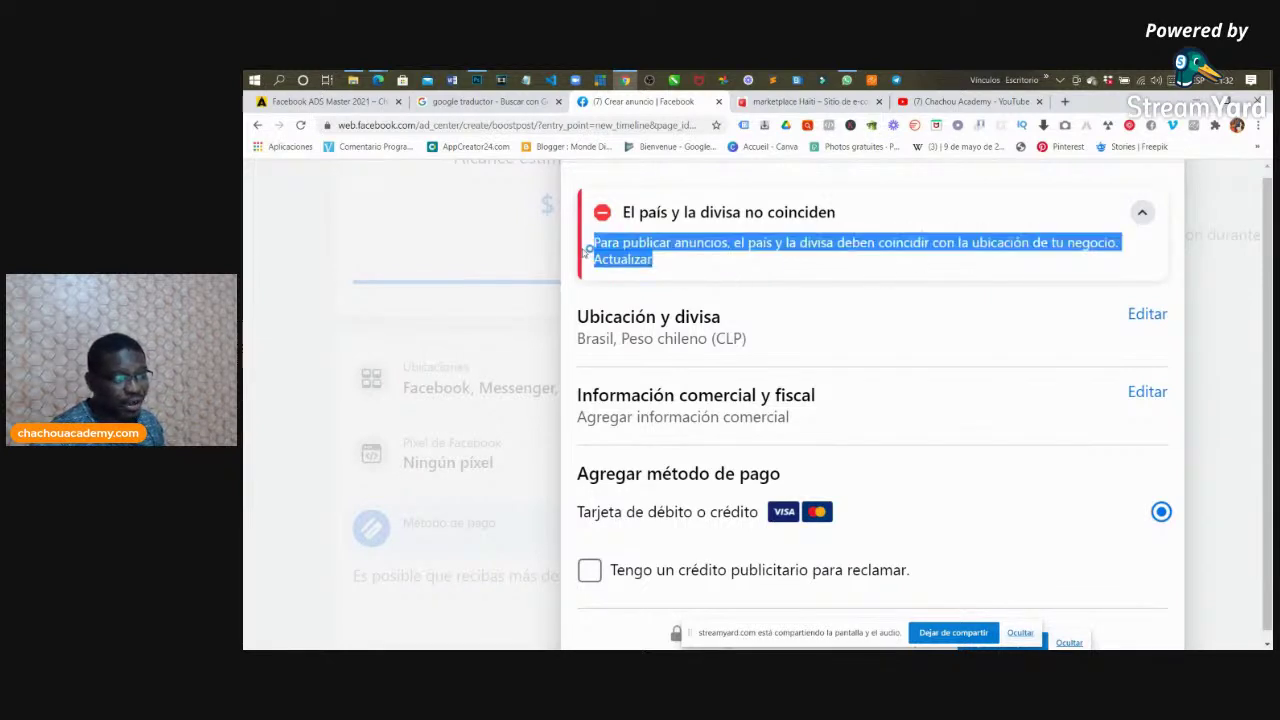
{"action": "left_click", "coordinate": [695, 271]}
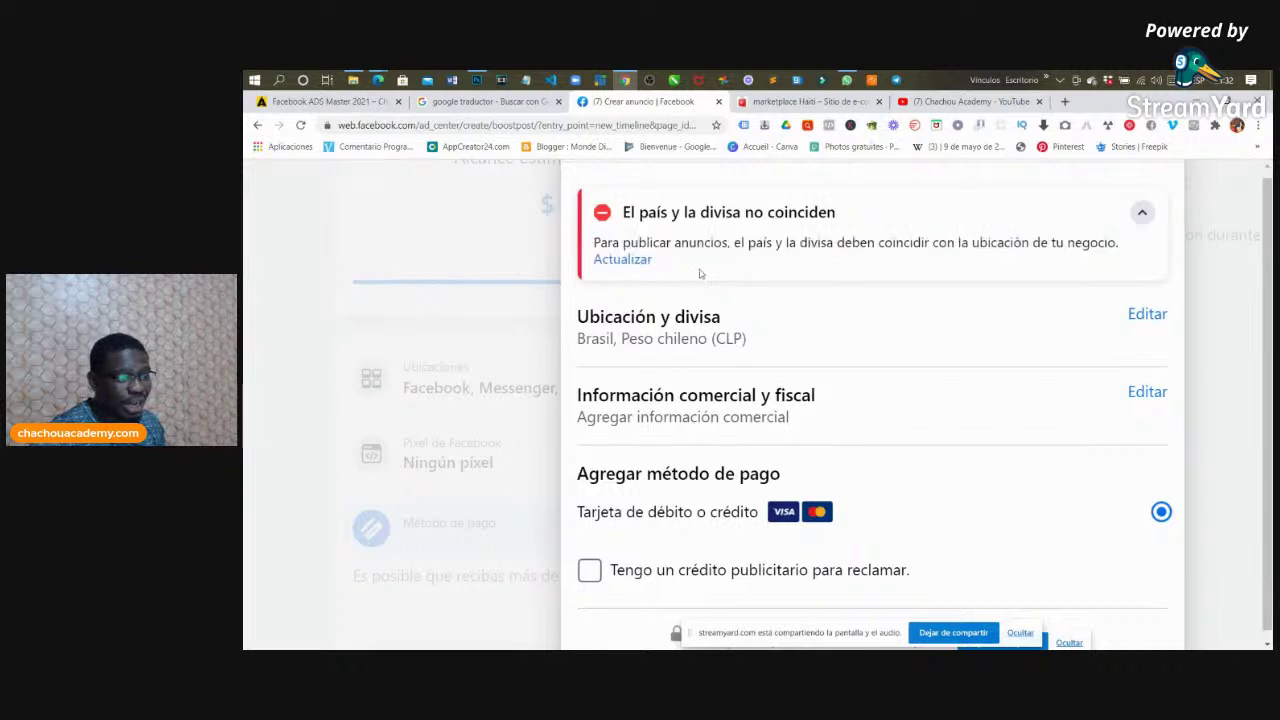
Open the payment account's location and currency settings and set the country to "Chile"
{"action": "left_click", "coordinate": [625, 260]}
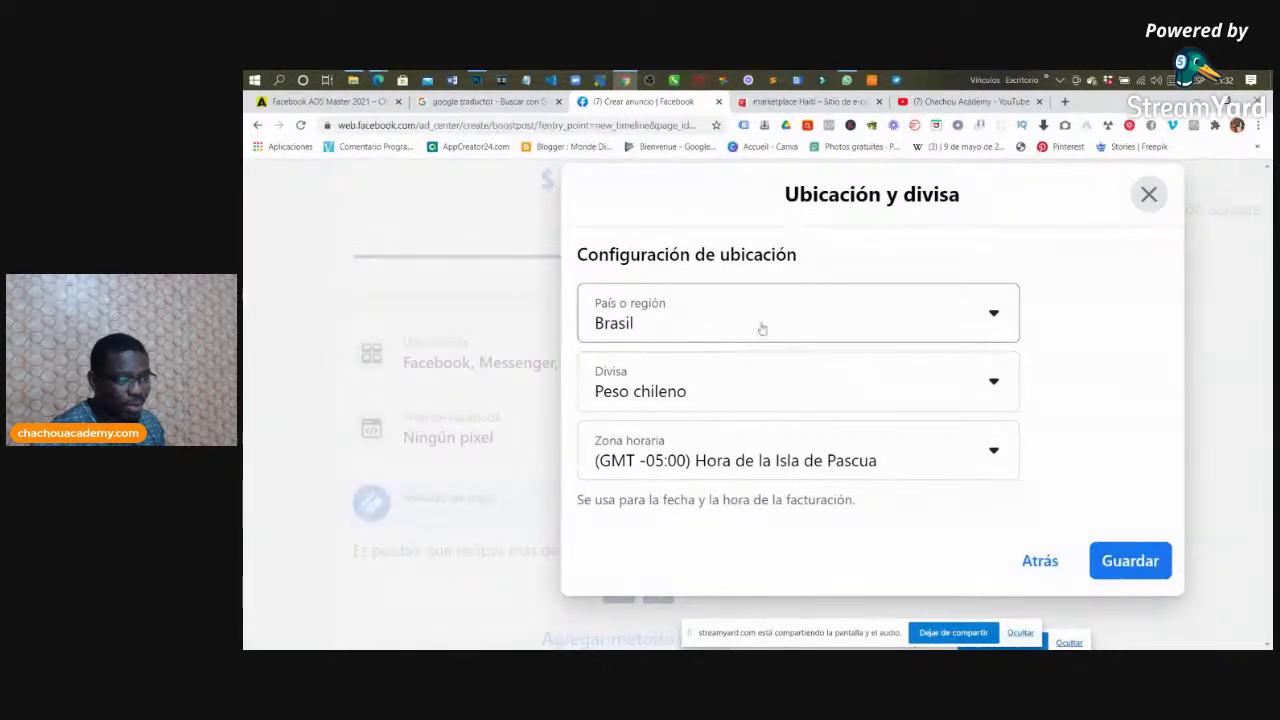
{"action": "left_click", "coordinate": [952, 318]}
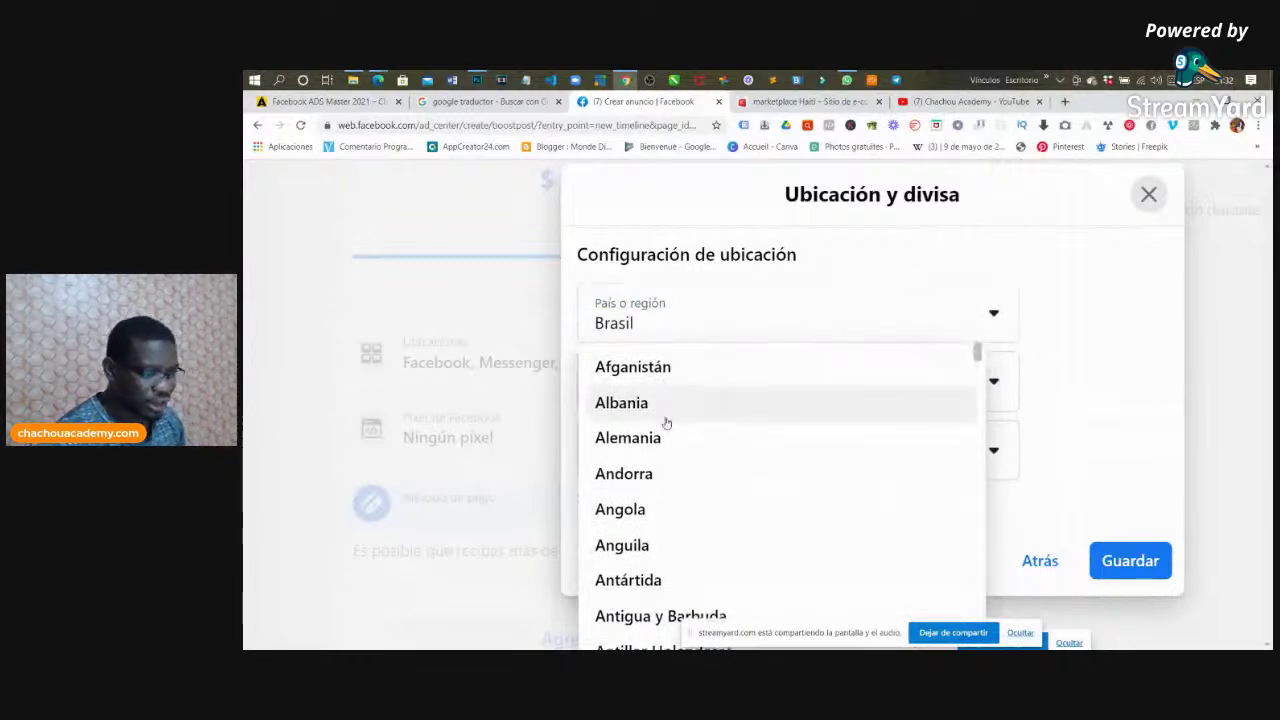
{"action": "scroll", "coordinate": [668, 423], "scroll_direction": "down", "scroll_amount": 3}
{"action": "scroll", "coordinate": [666, 423], "scroll_direction": "down", "scroll_amount": 10}
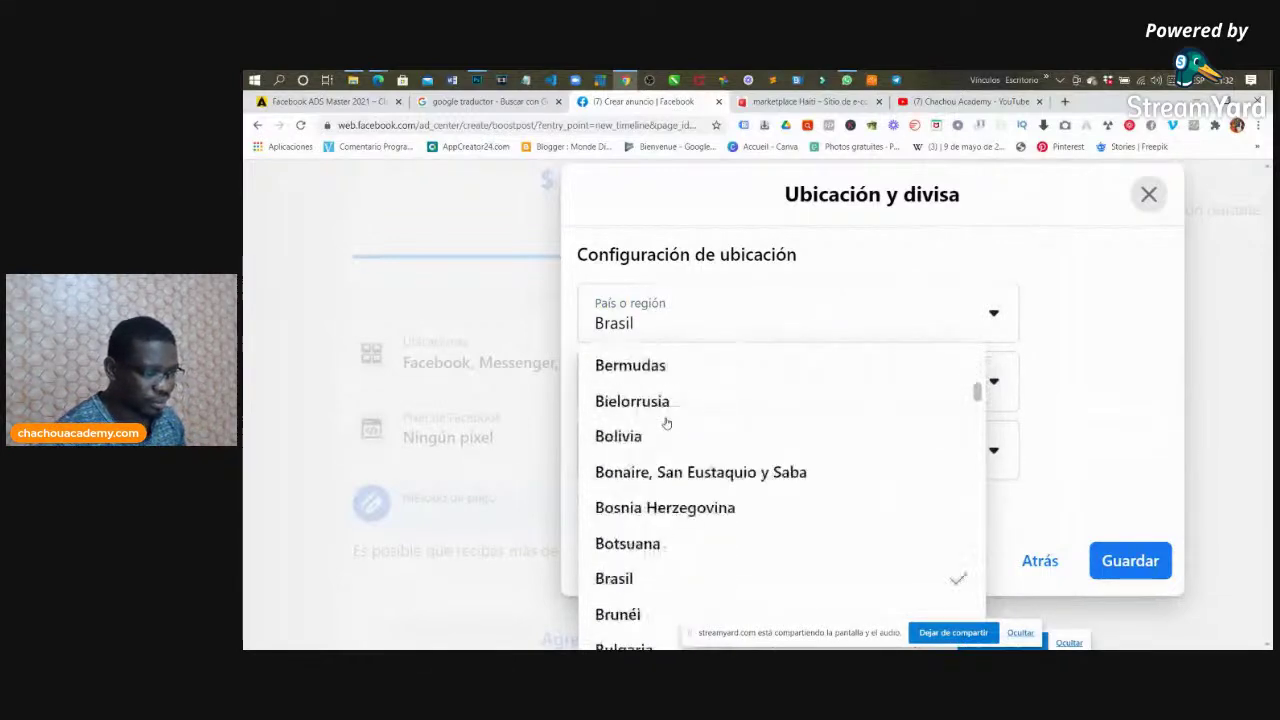
{"action": "scroll", "coordinate": [666, 423], "scroll_direction": "down", "scroll_amount": 3}
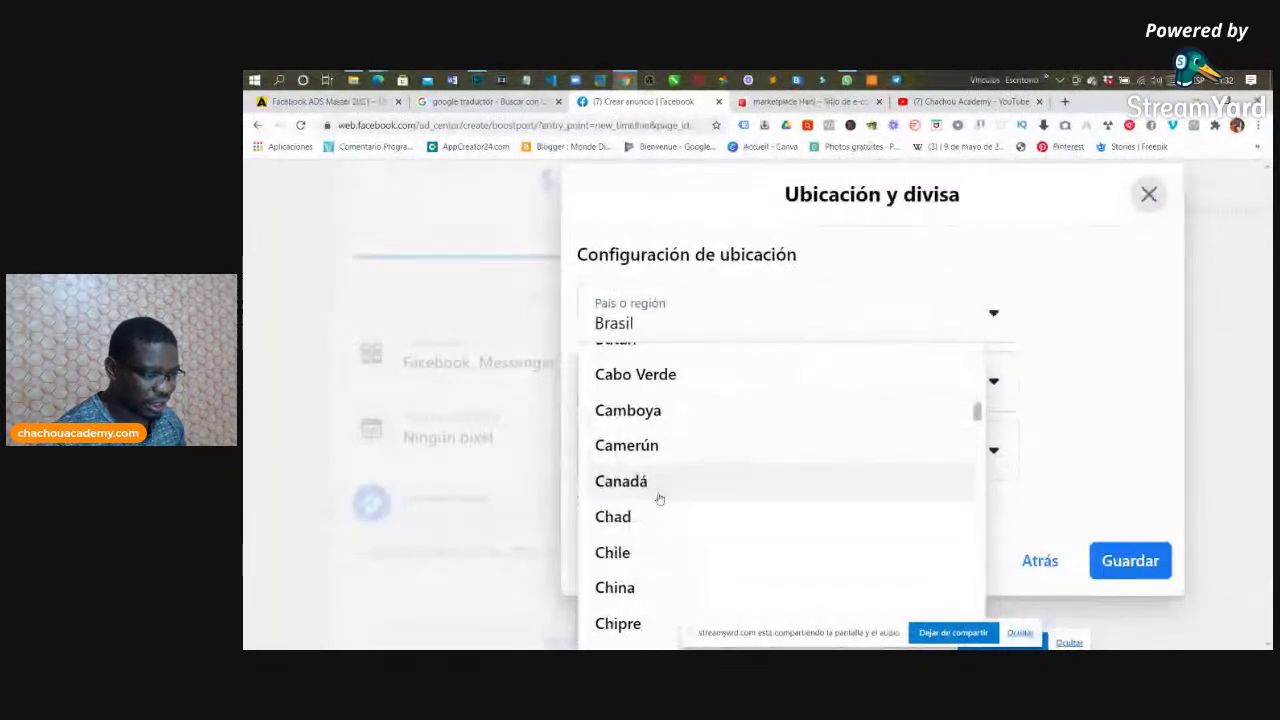
{"action": "left_click", "coordinate": [633, 552]}
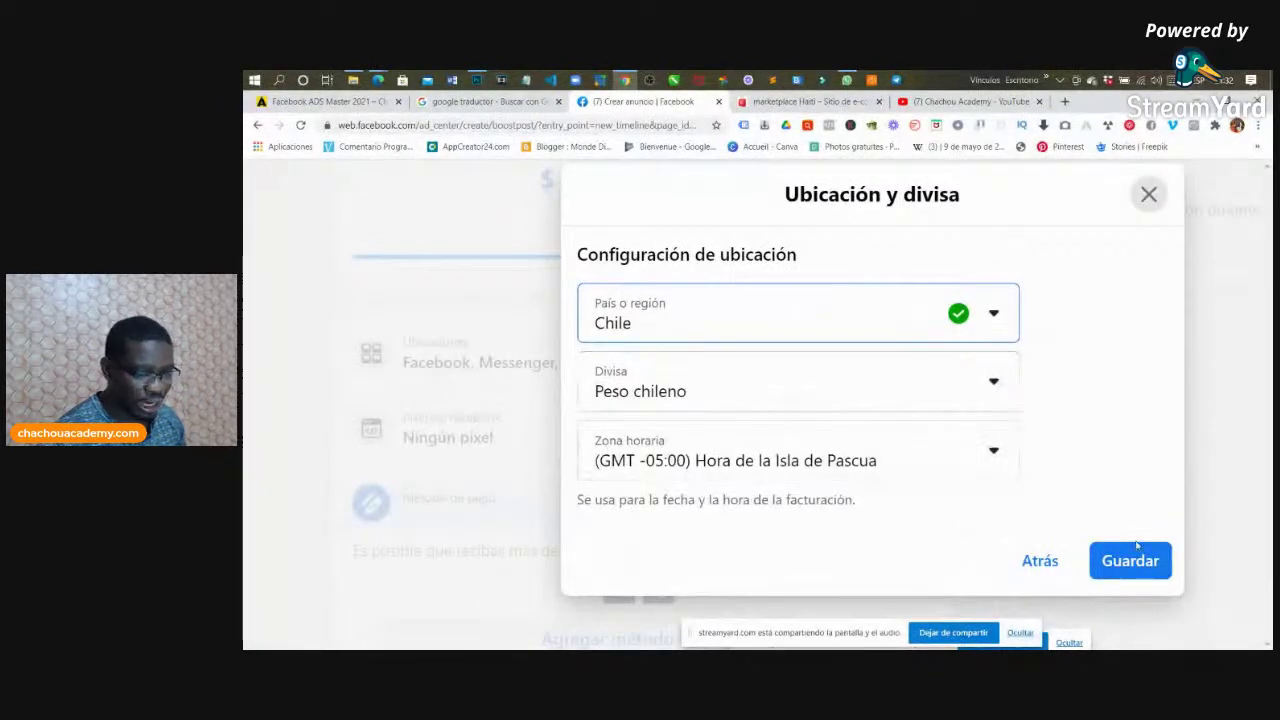
Look through the available billing time zones in the location settings without choosing another one
{"action": "left_click", "coordinate": [963, 454]}
{"action": "scroll", "coordinate": [860, 489], "scroll_direction": "down", "scroll_amount": 5}
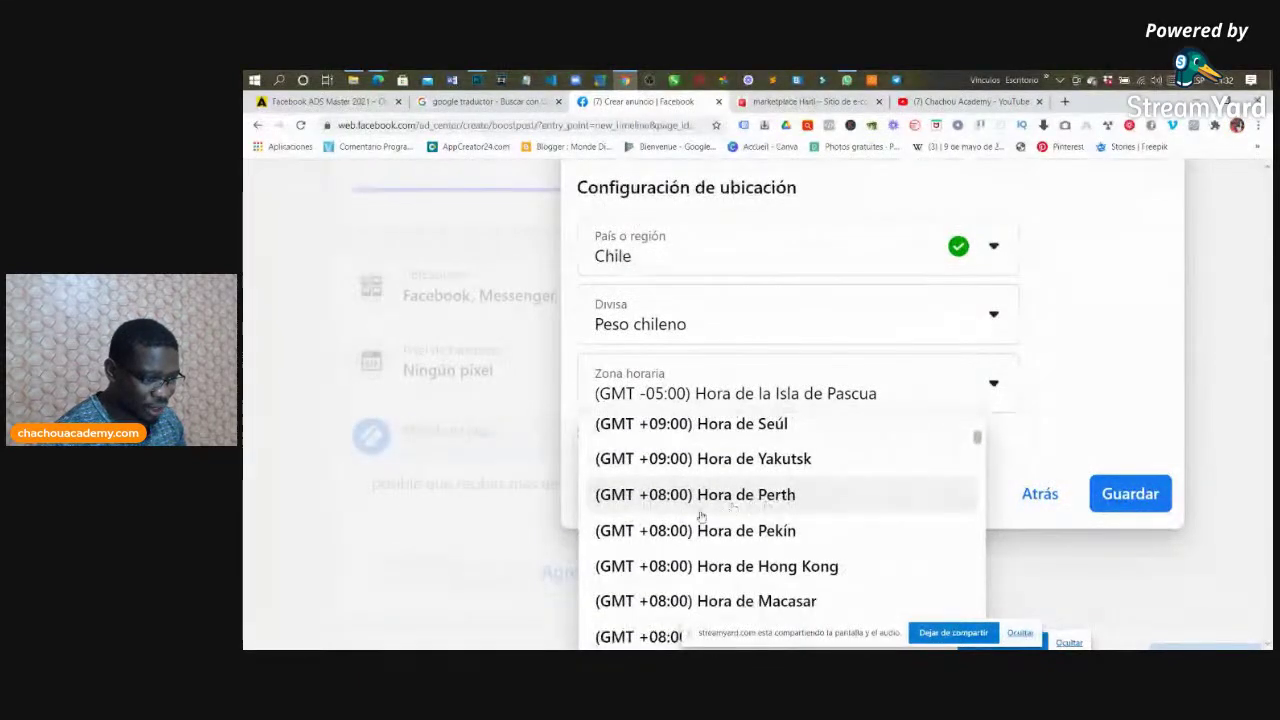
{"action": "scroll", "coordinate": [730, 525], "scroll_direction": "down", "scroll_amount": 3}
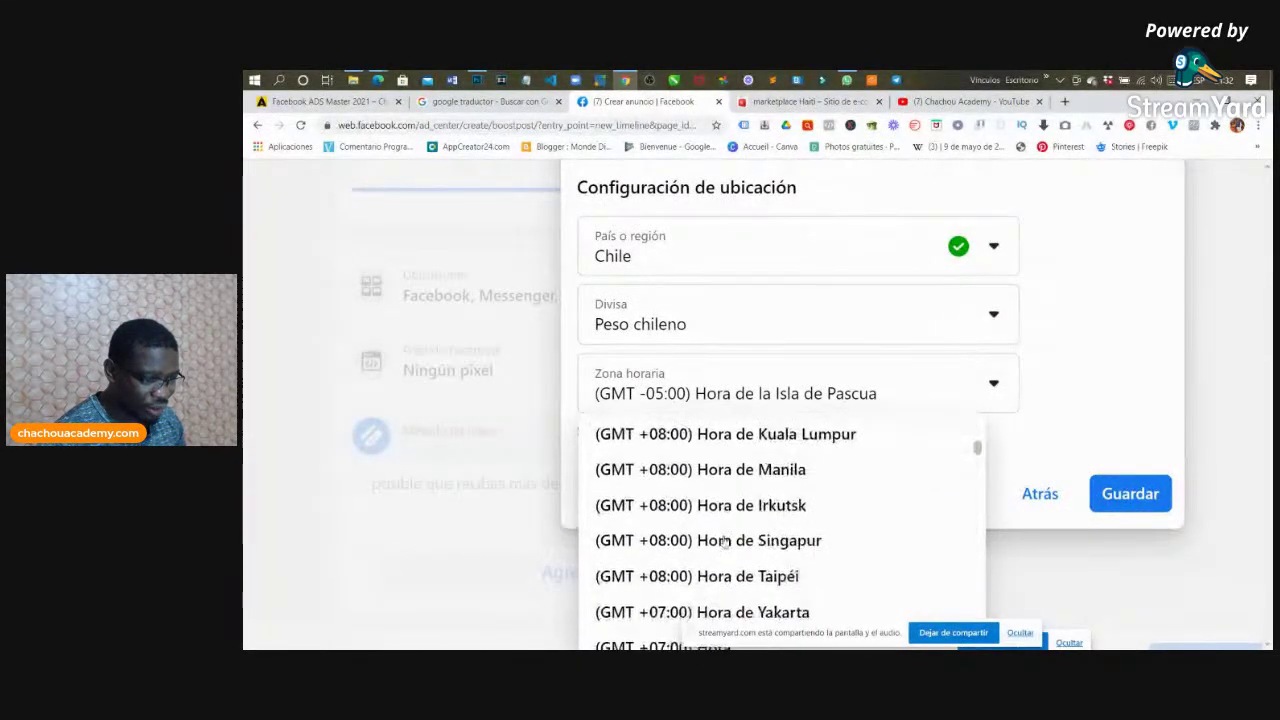
{"action": "scroll", "coordinate": [725, 541], "scroll_direction": "down", "scroll_amount": 1}
{"action": "scroll", "coordinate": [720, 543], "scroll_direction": "down", "scroll_amount": 4}
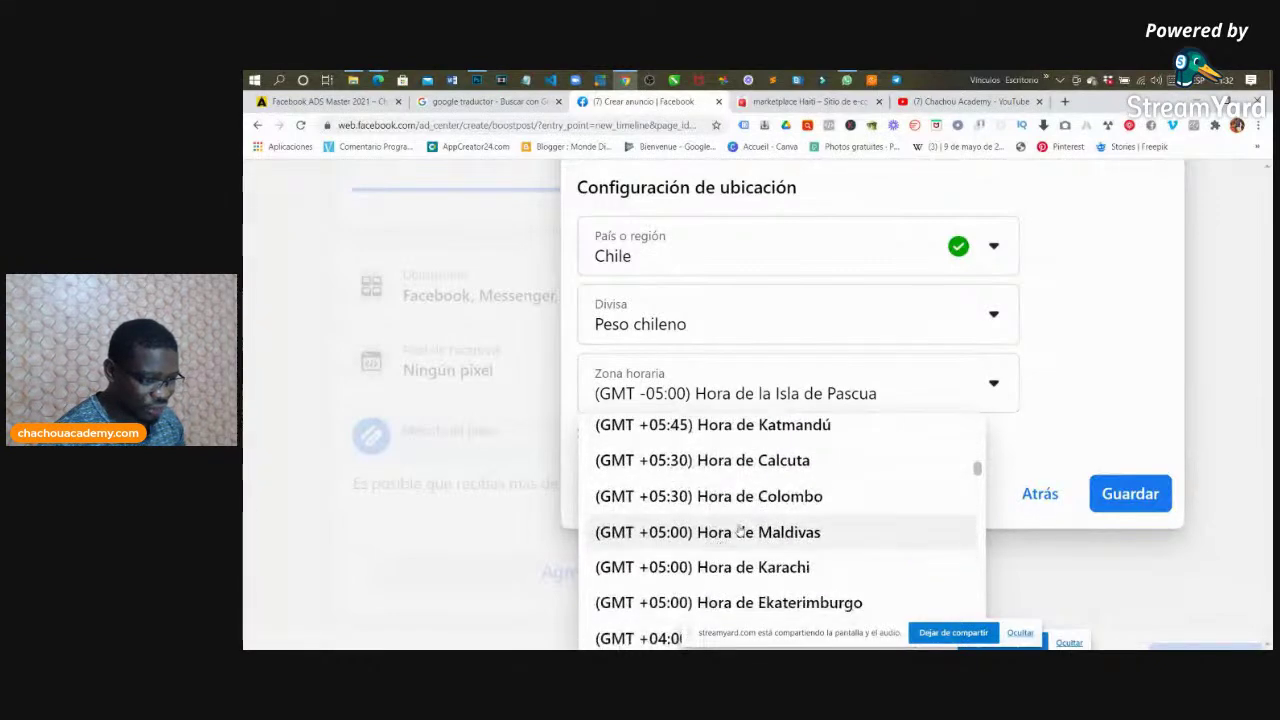
{"action": "scroll", "coordinate": [715, 548], "scroll_direction": "down", "scroll_amount": 1}
{"action": "scroll", "coordinate": [709, 552], "scroll_direction": "down", "scroll_amount": 1}
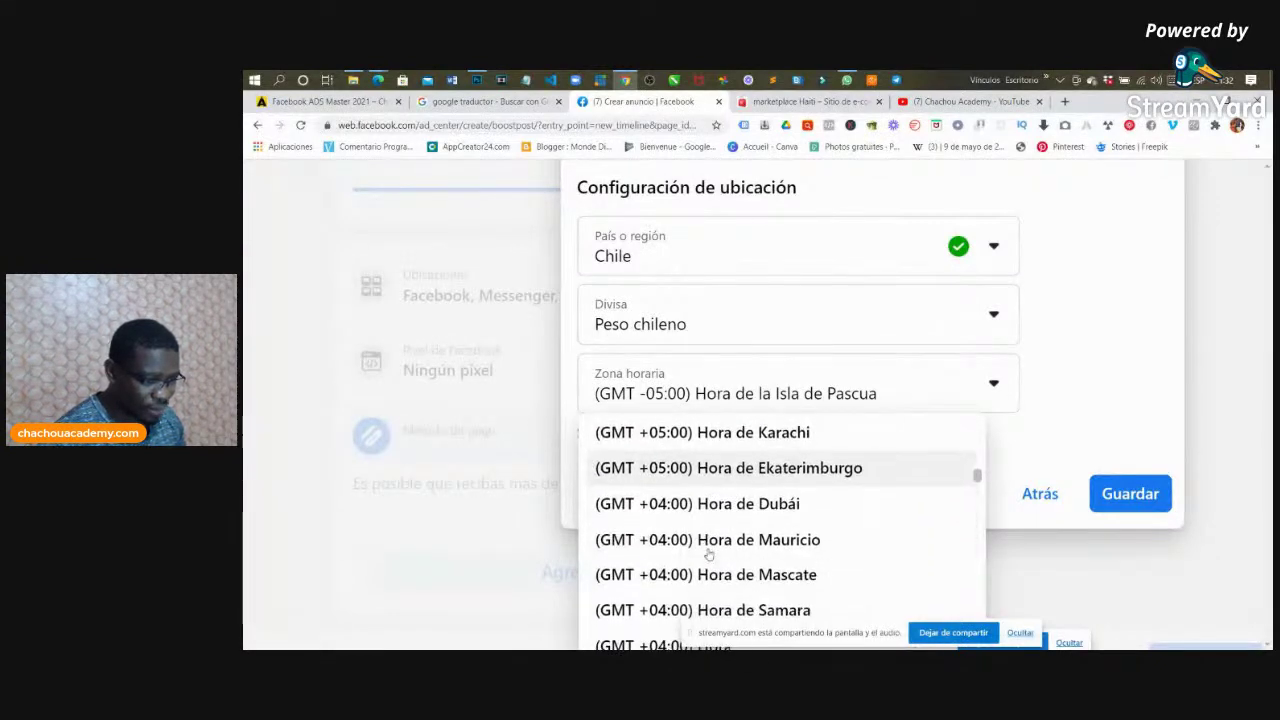
{"action": "scroll", "coordinate": [708, 554], "scroll_direction": "down", "scroll_amount": 3}
{"action": "scroll", "coordinate": [707, 556], "scroll_direction": "down", "scroll_amount": 5}
{"action": "scroll", "coordinate": [707, 551], "scroll_direction": "down", "scroll_amount": 5}
{"action": "scroll", "coordinate": [707, 550], "scroll_direction": "down", "scroll_amount": 5}
{"action": "scroll", "coordinate": [707, 550], "scroll_direction": "down", "scroll_amount": 2}
{"action": "left_click", "coordinate": [1122, 378]}
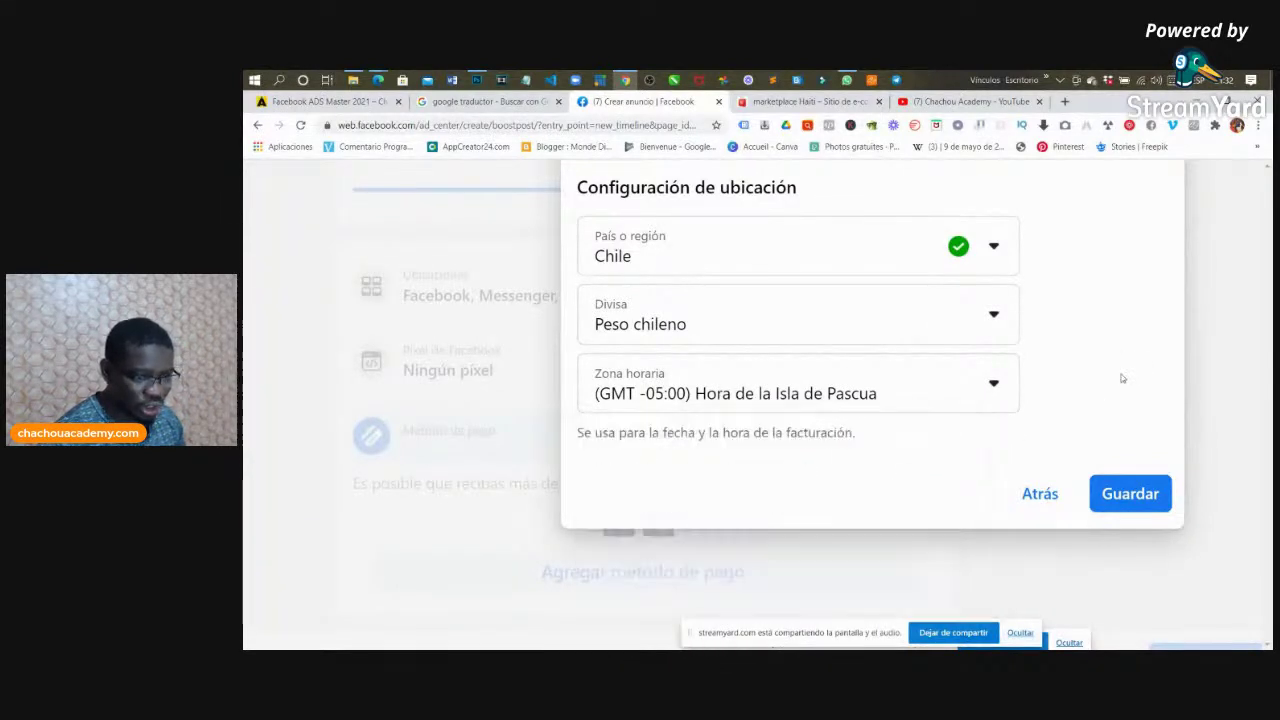
Save the location and currency settings and continue to the card details with "Tarjeta de débito o crédito" as the payment method
{"action": "left_click", "coordinate": [1126, 491]}
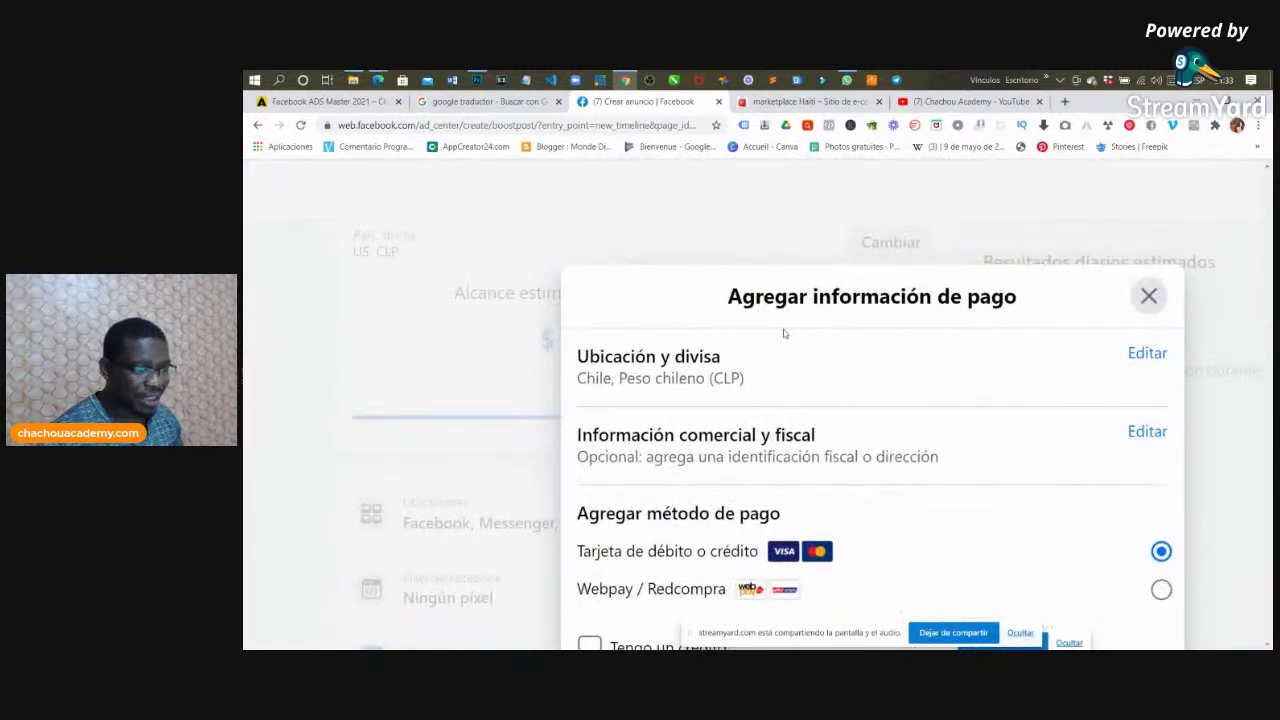
{"action": "scroll", "coordinate": [686, 330], "scroll_direction": "down", "scroll_amount": 2}
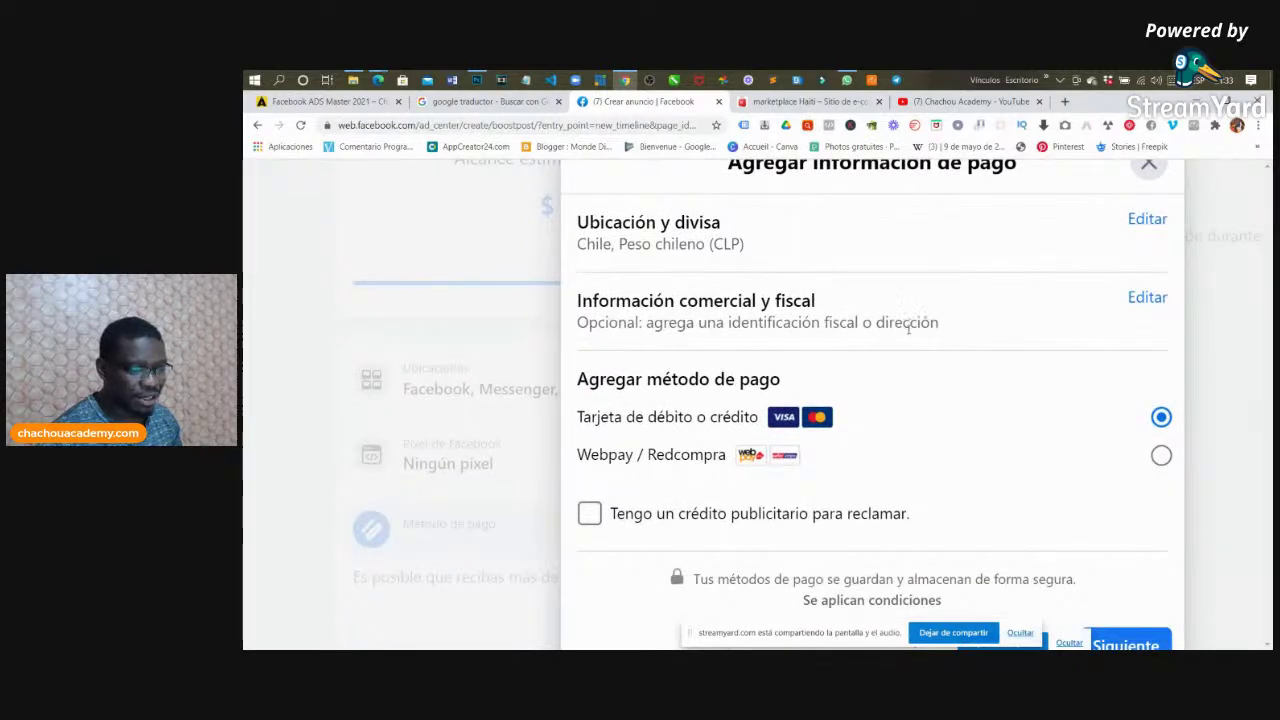
{"action": "scroll", "coordinate": [908, 333], "scroll_direction": "down", "scroll_amount": 1}
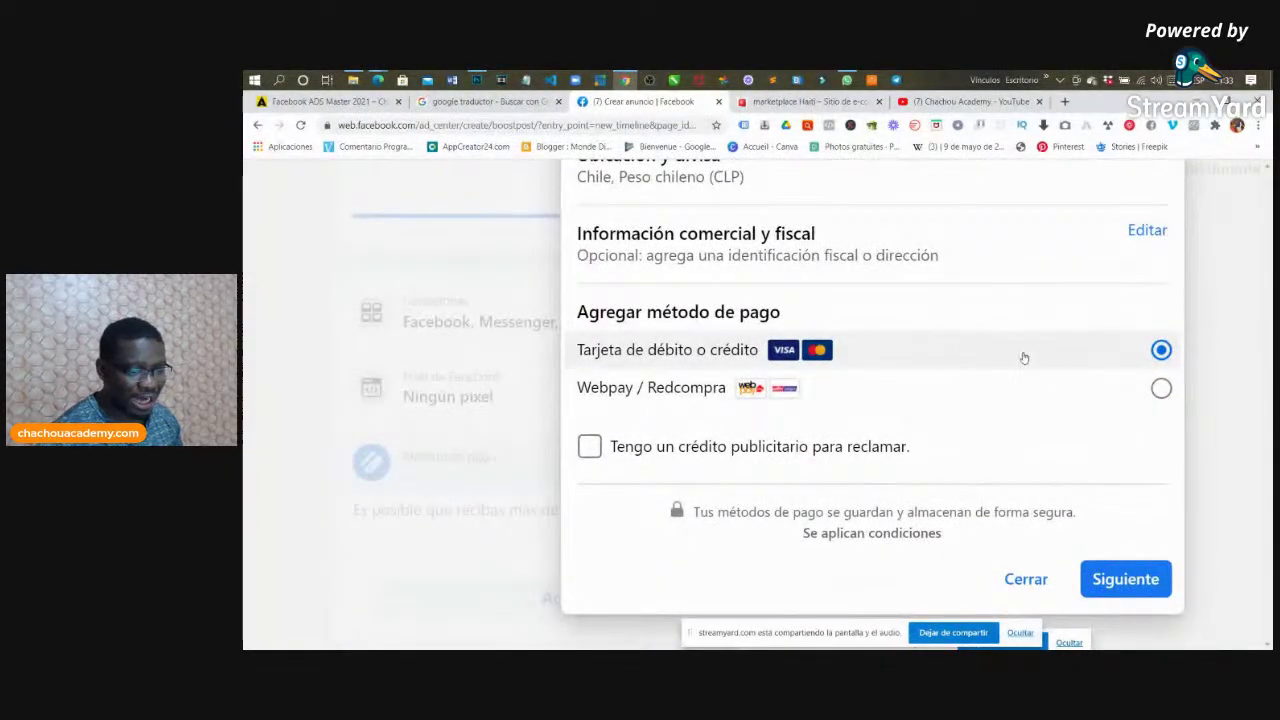
{"action": "scroll", "coordinate": [1006, 369], "scroll_direction": "down", "scroll_amount": 1}
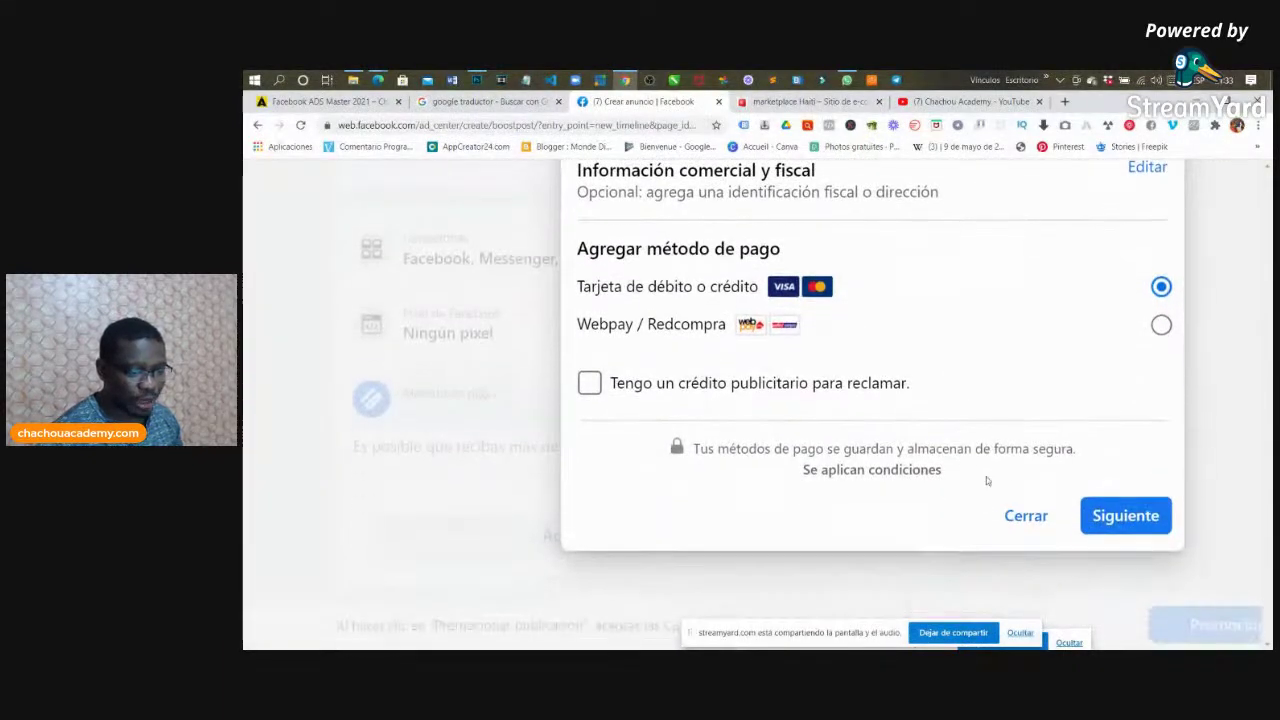
{"action": "left_click", "coordinate": [1110, 511]}
Go through the card form's name, number, expiry date and CVV fields, leave them empty and close the form
{"action": "scroll", "coordinate": [860, 470], "scroll_direction": "up", "scroll_amount": 3}
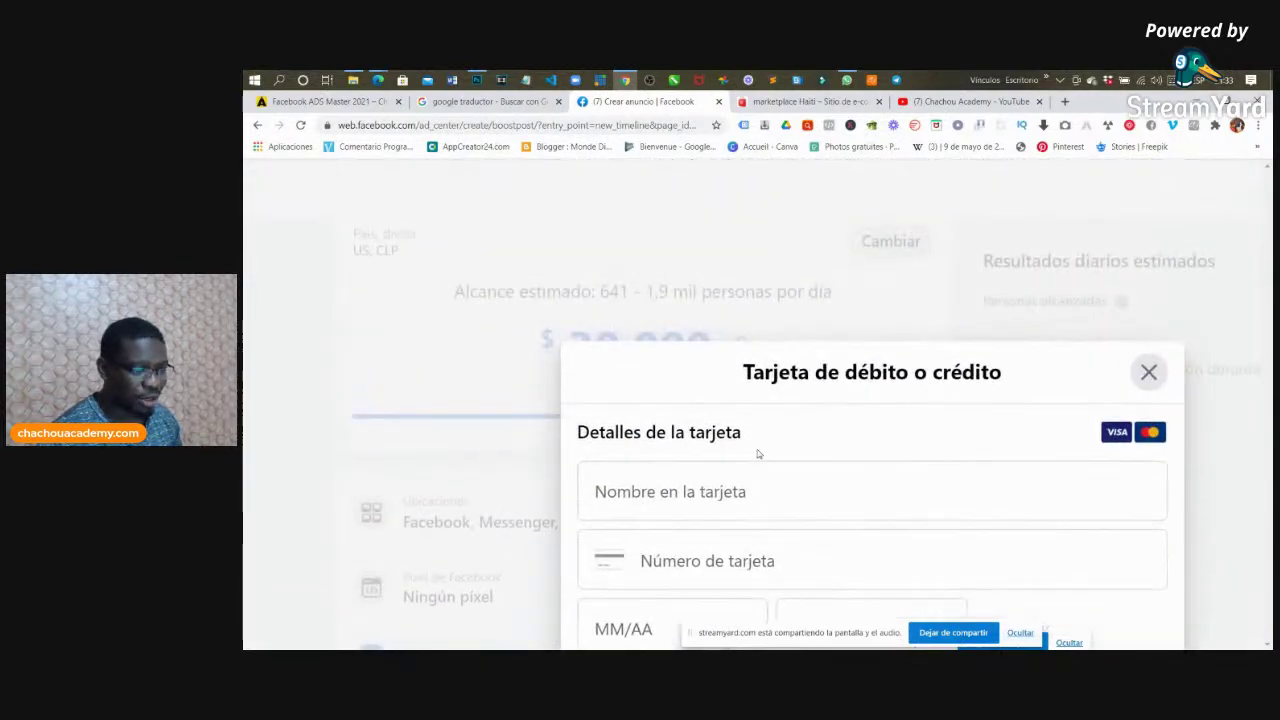
{"action": "scroll", "coordinate": [757, 454], "scroll_direction": "down", "scroll_amount": 2}
{"action": "left_click", "coordinate": [736, 362]}
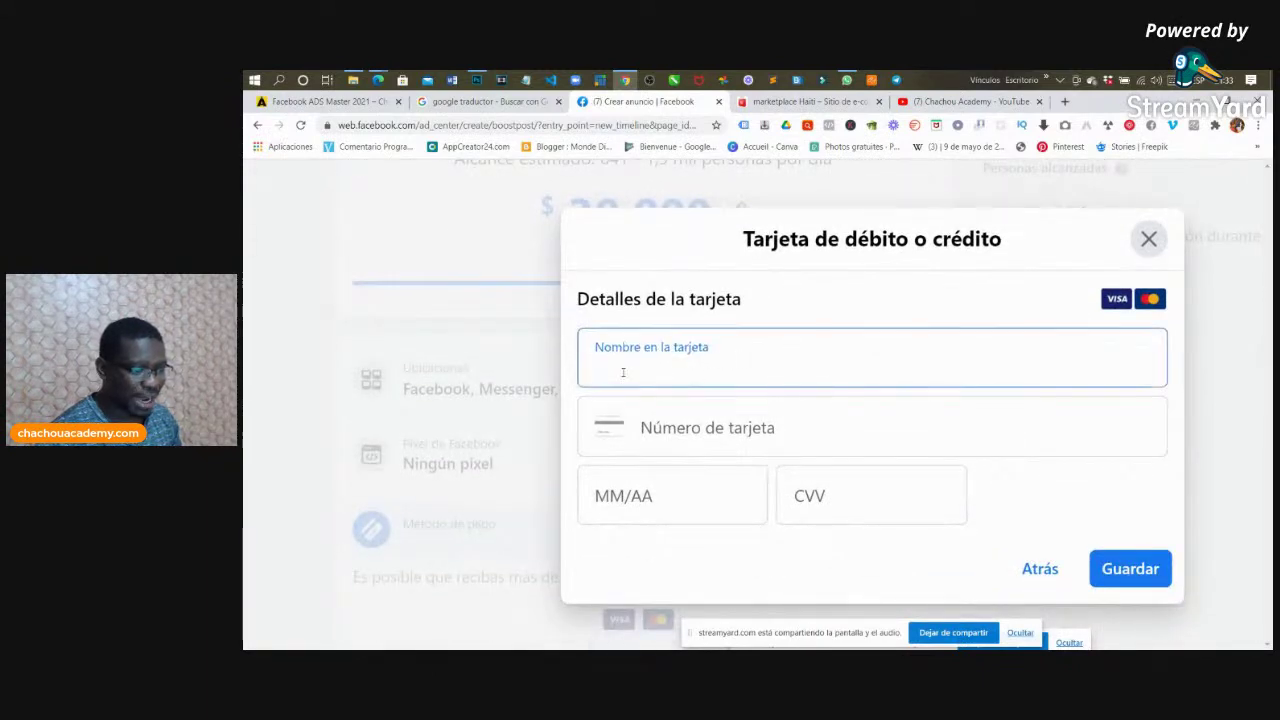
{"action": "key", "text": "Tab"}
{"action": "key", "text": "Tab"}
{"action": "key", "text": "Tab"}
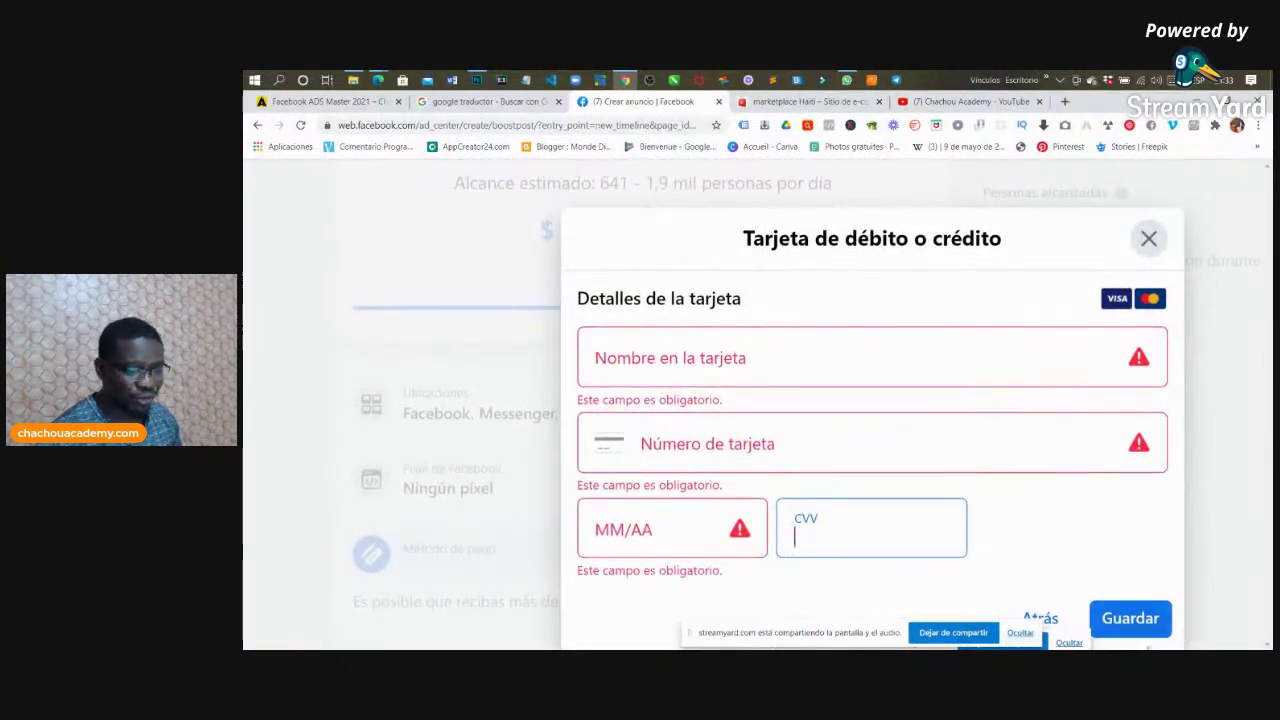
{"action": "left_click", "coordinate": [1148, 238]}
Move the screen-sharing bar away from the "Promocionar publicación" button and point out that button
{"action": "scroll", "coordinate": [672, 351], "scroll_direction": "down", "scroll_amount": 2}
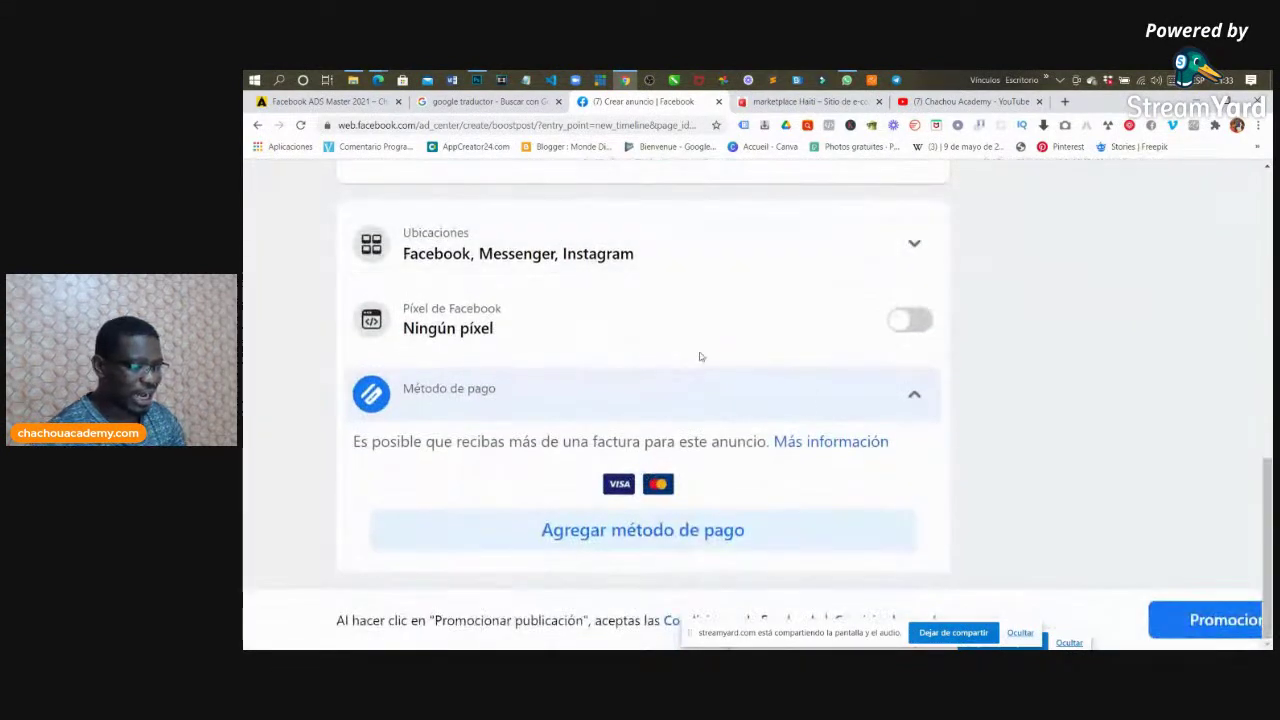
{"action": "key", "text": "ctrl+minus"}
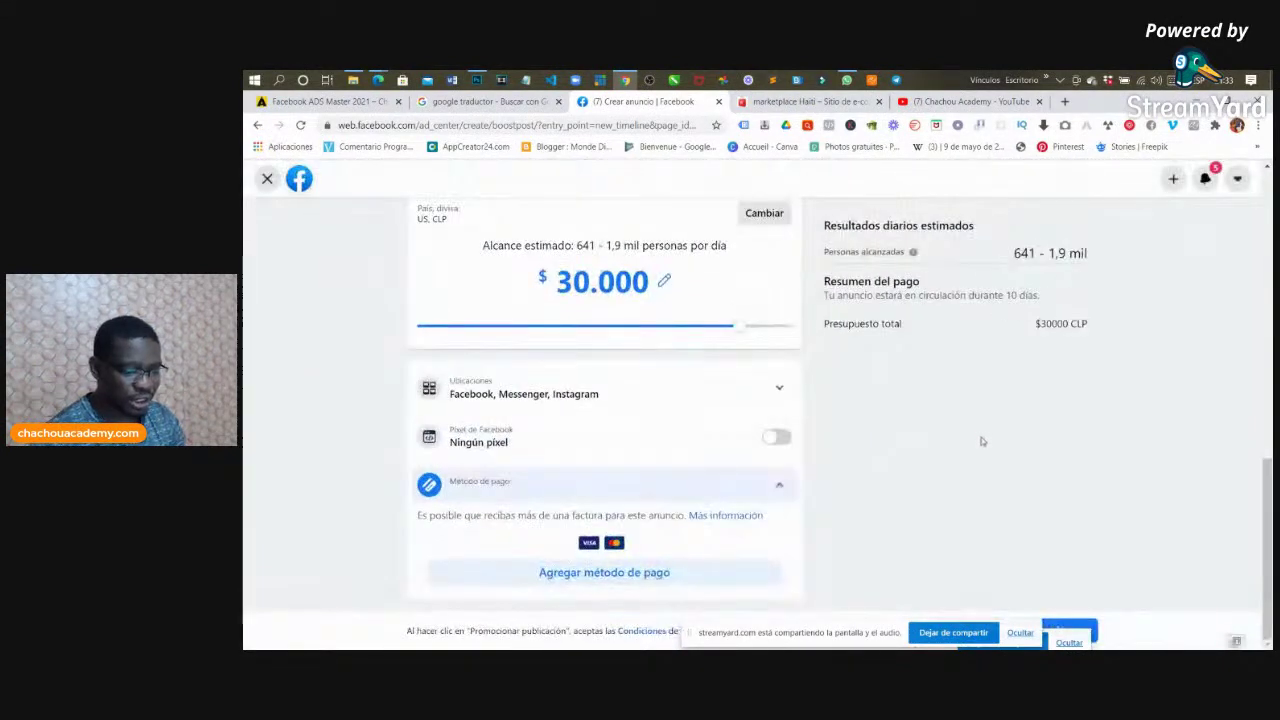
{"action": "left_click_drag", "start_coordinate": [826, 636], "coordinate": [476, 639]}
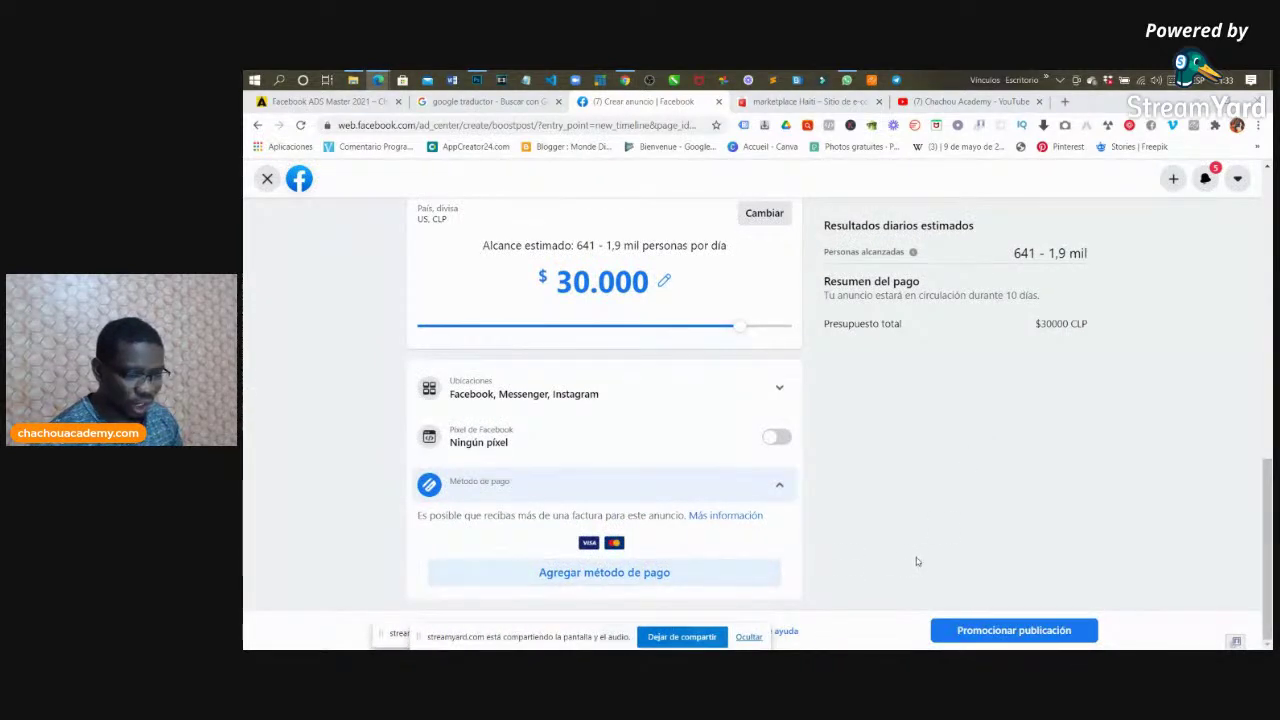
{"action": "left_click", "coordinate": [1000, 630]}
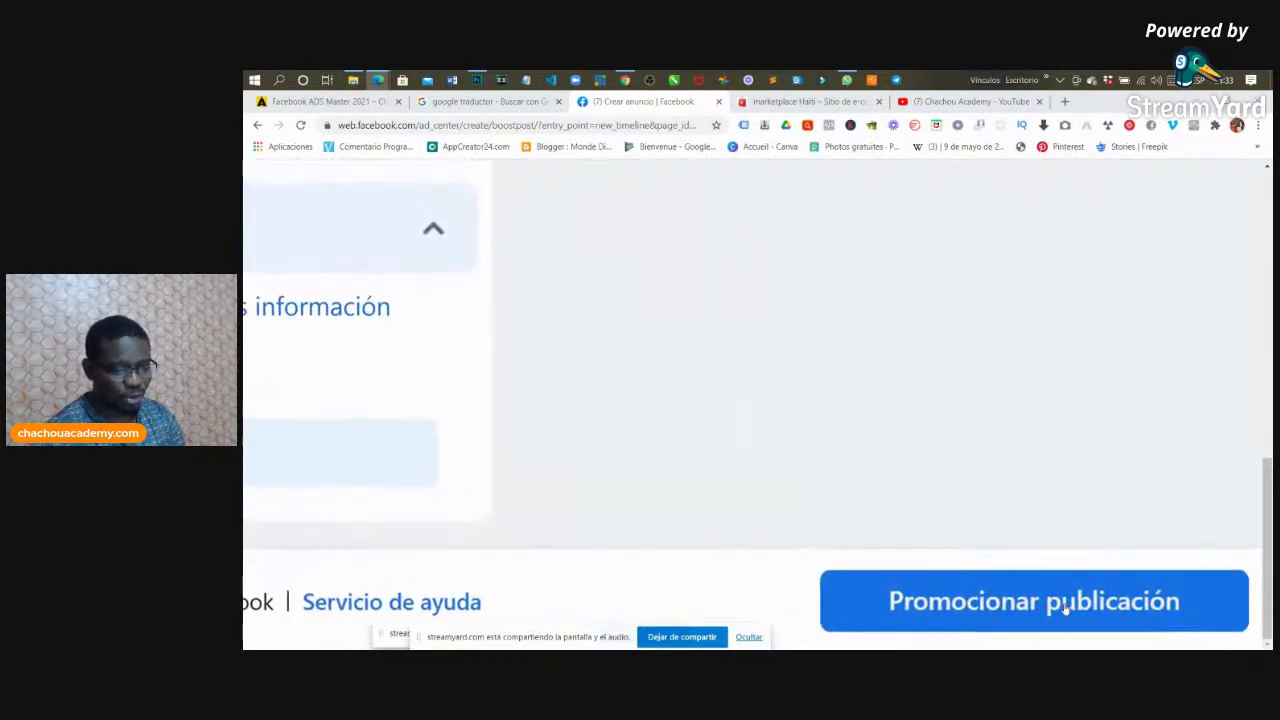
Leave the post promotion setup, declining the $12000 advertising credit and cancelling the ad
{"action": "scroll", "coordinate": [1080, 612], "scroll_direction": "down", "scroll_amount": 3}
{"action": "scroll", "coordinate": [969, 499], "scroll_direction": "up", "scroll_amount": 10}
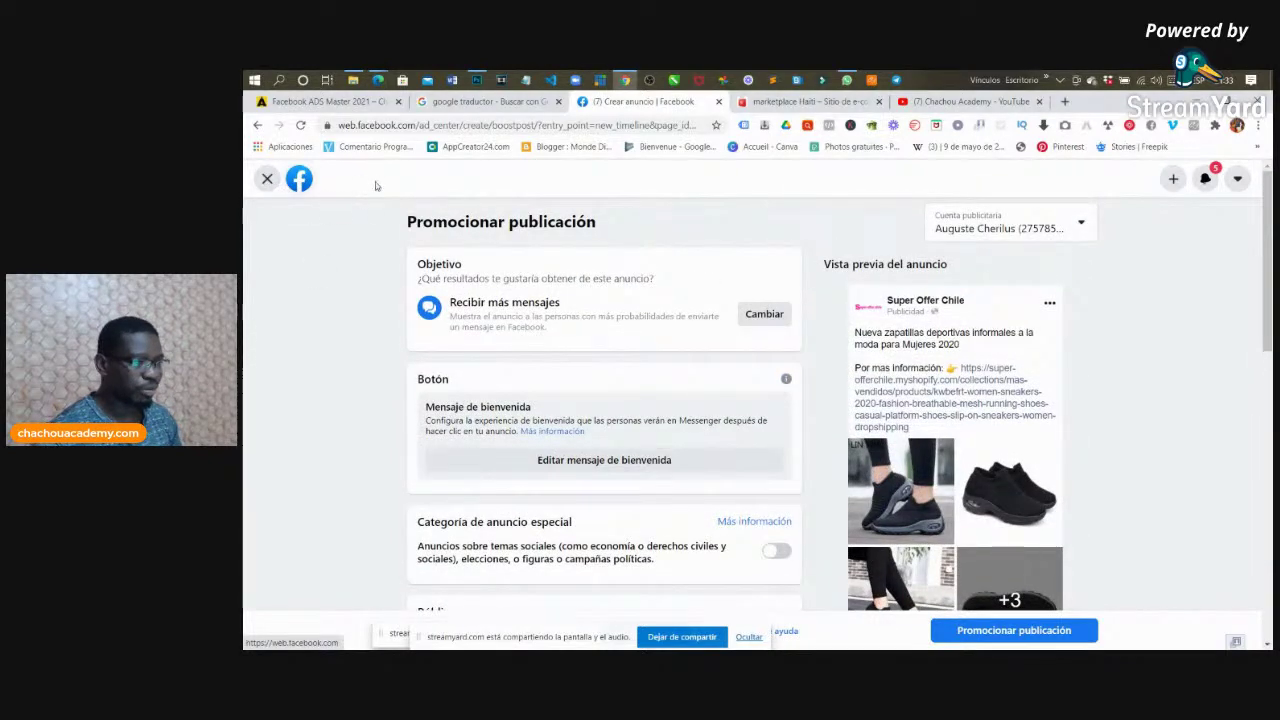
{"action": "left_click", "coordinate": [267, 179]}
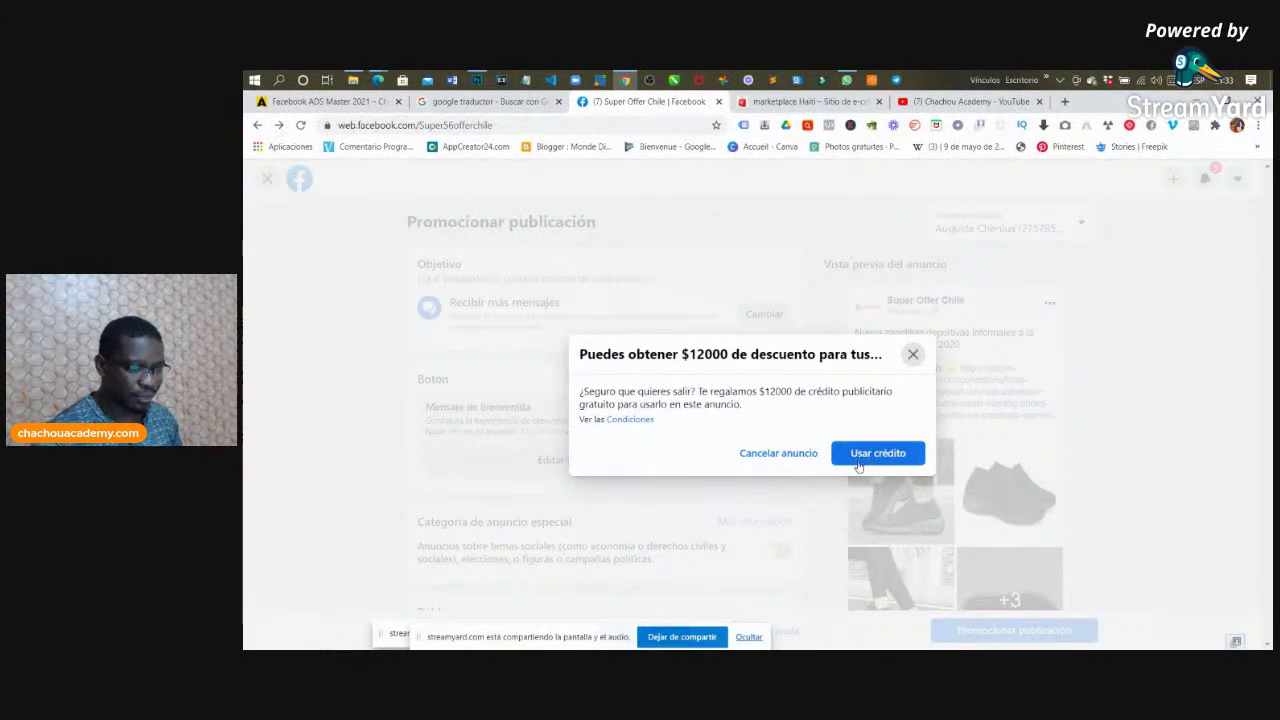
{"action": "left_click", "coordinate": [780, 455]}
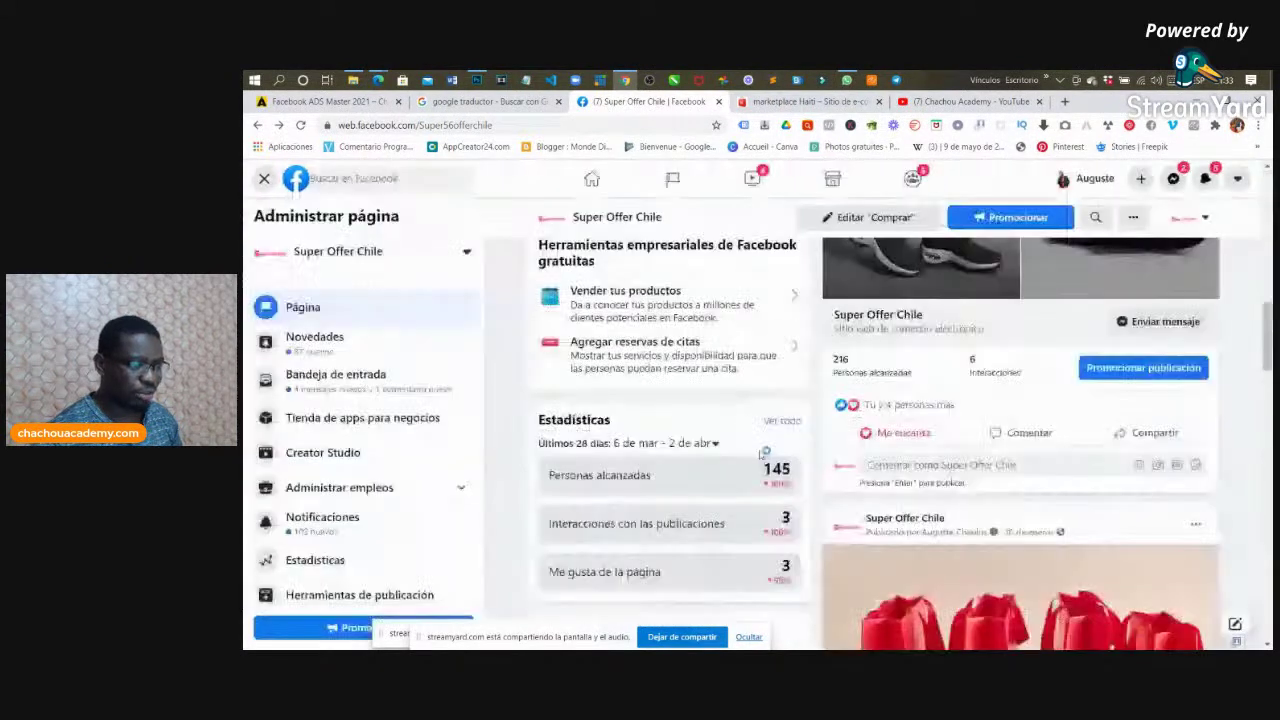
{"action": "scroll", "coordinate": [765, 453], "scroll_direction": "up", "scroll_amount": 3}
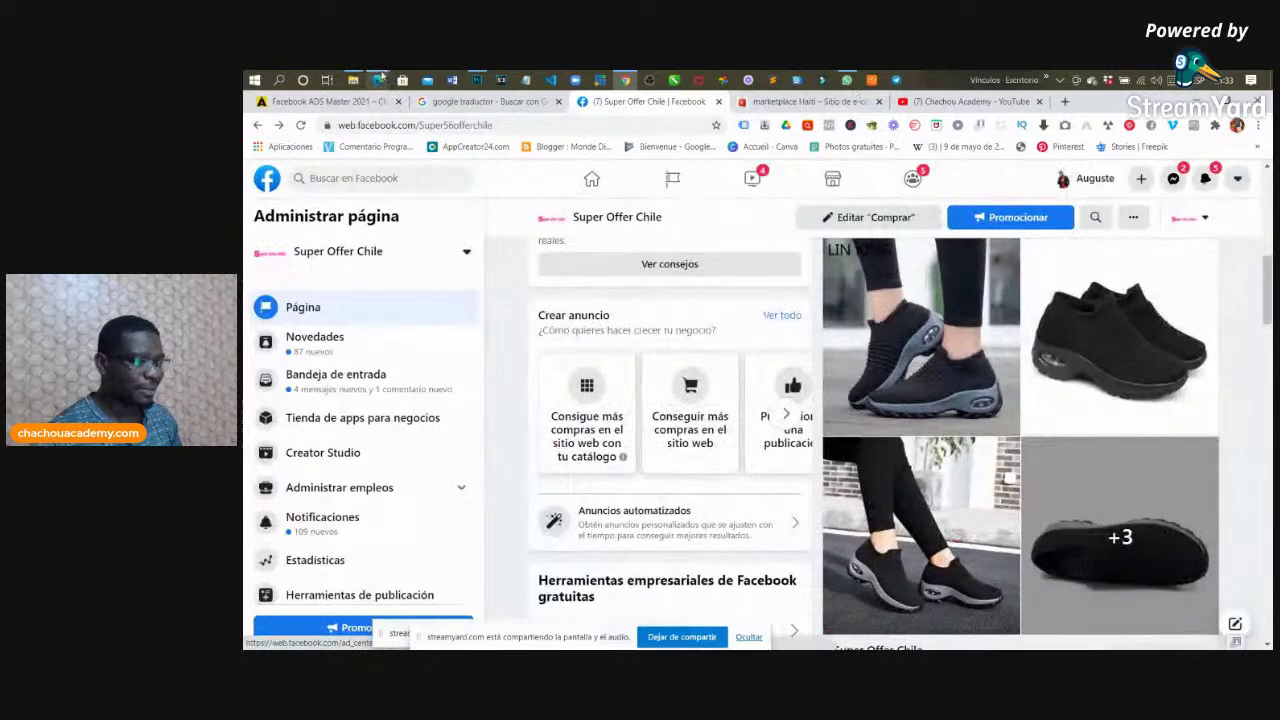
Switch to the StreamYard studio and show the viewer comment "Mwen la wi met la" on the broadcast
{"action": "left_click", "coordinate": [440, 160]}
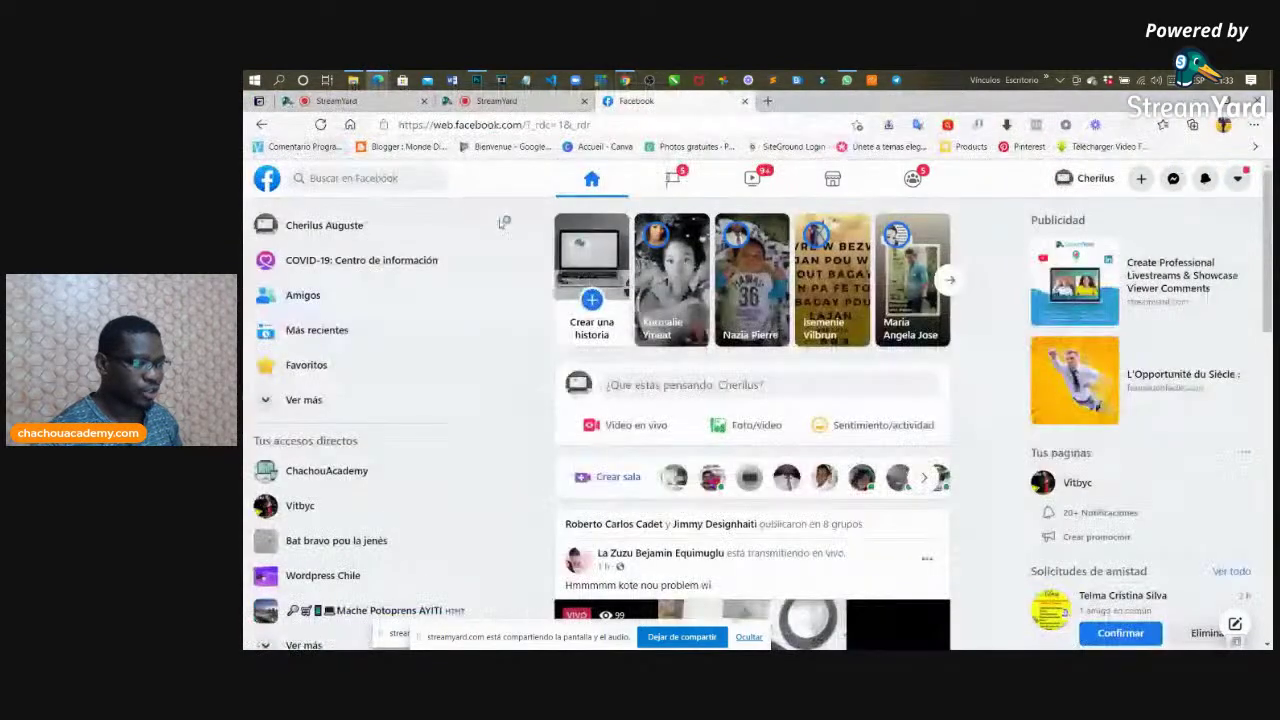
{"action": "left_click", "coordinate": [500, 101]}
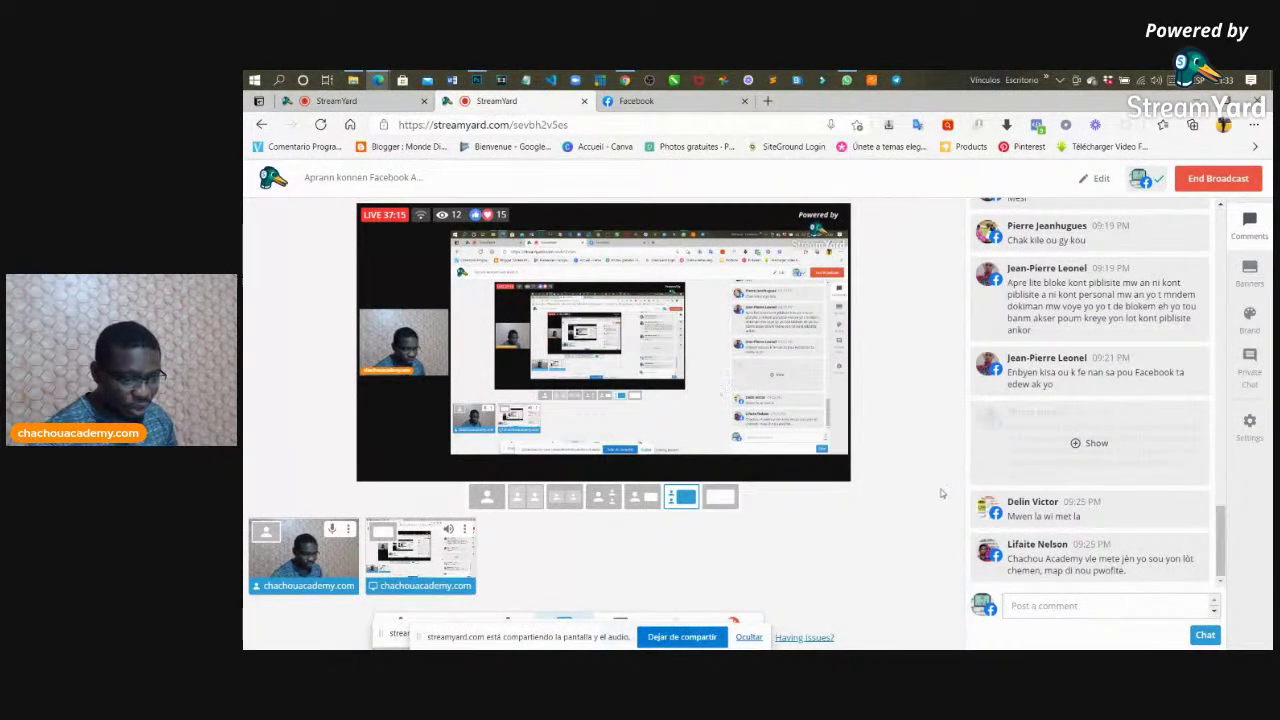
{"action": "left_click", "coordinate": [1030, 515]}
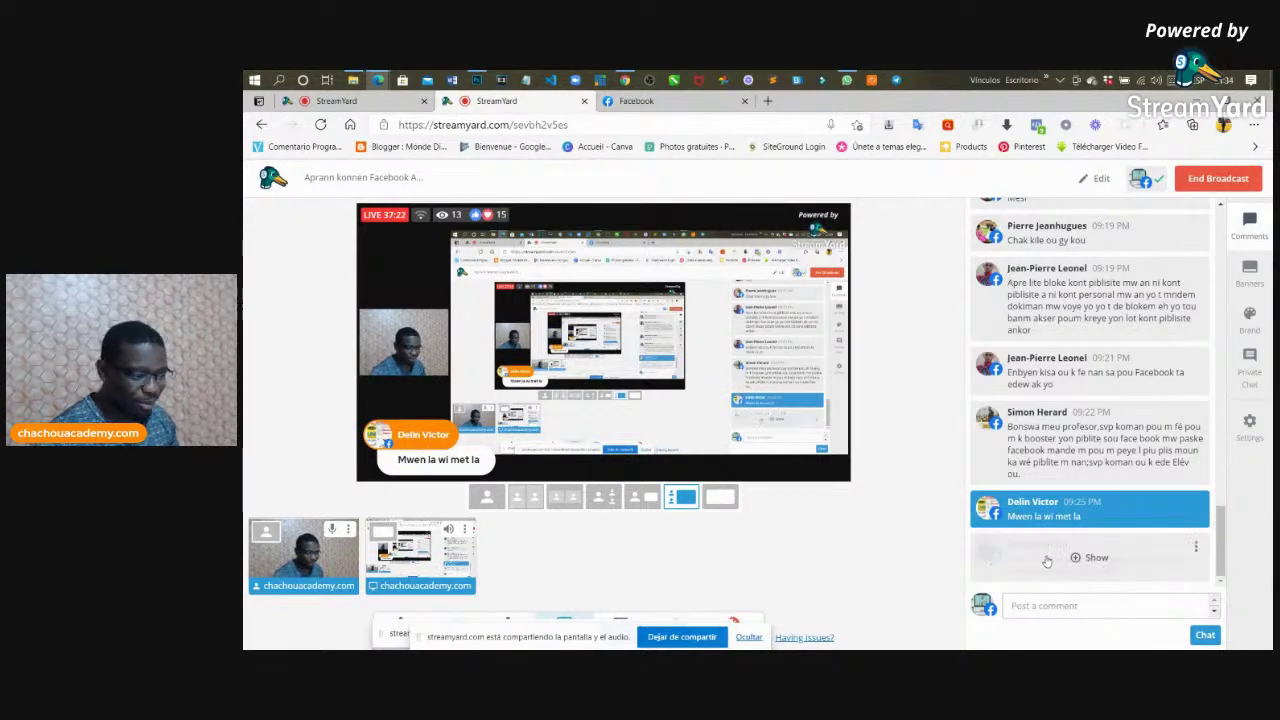
Show the comment starting "Chachou Academy vle mete jèn yo", and in the YouTube broadcast studio show the question comparing Shopify and WooCommerce
{"action": "left_click", "coordinate": [1045, 565]}
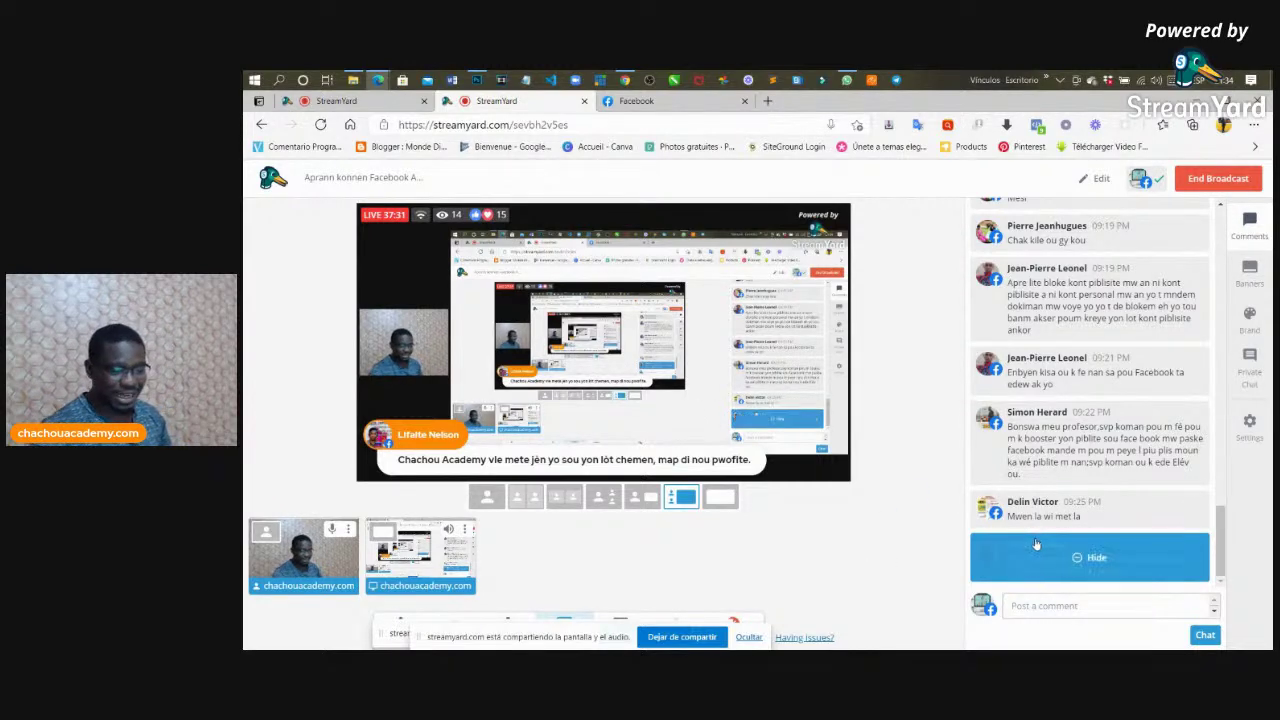
{"action": "mouse_move", "coordinate": [1028, 510]}
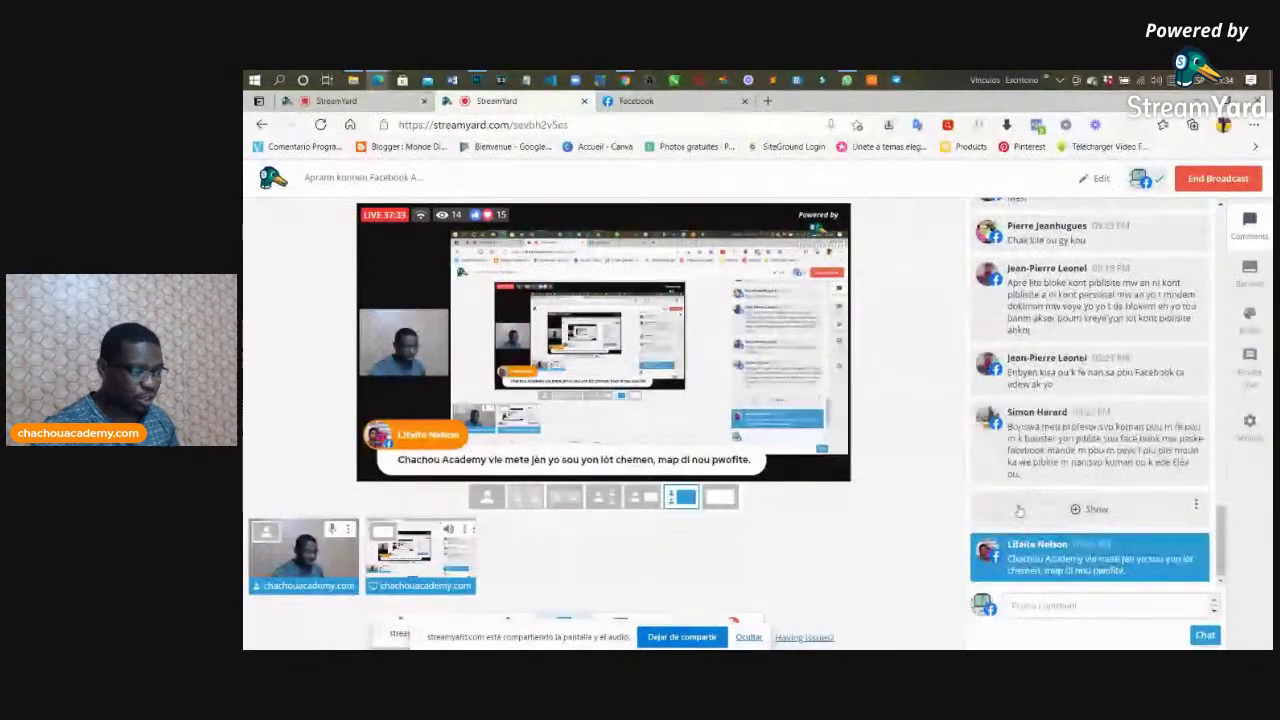
{"action": "left_click", "coordinate": [320, 103]}
{"action": "mouse_move", "coordinate": [1103, 433]}
{"action": "left_click", "coordinate": [1010, 563]}
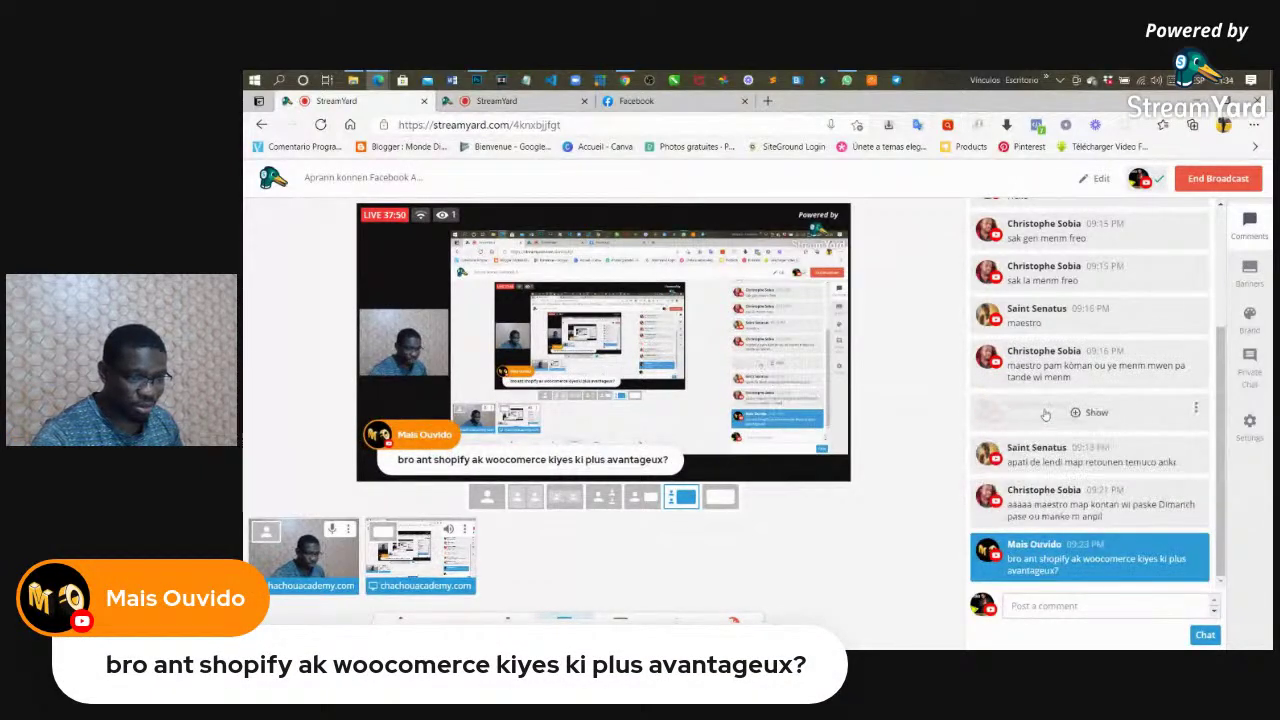
Show the comments "maestro pam kòman ou ye menm", "mwen la wi maestro" and "apati de lendi map retounen temuco ankr" in turn
{"action": "left_click", "coordinate": [1040, 385]}
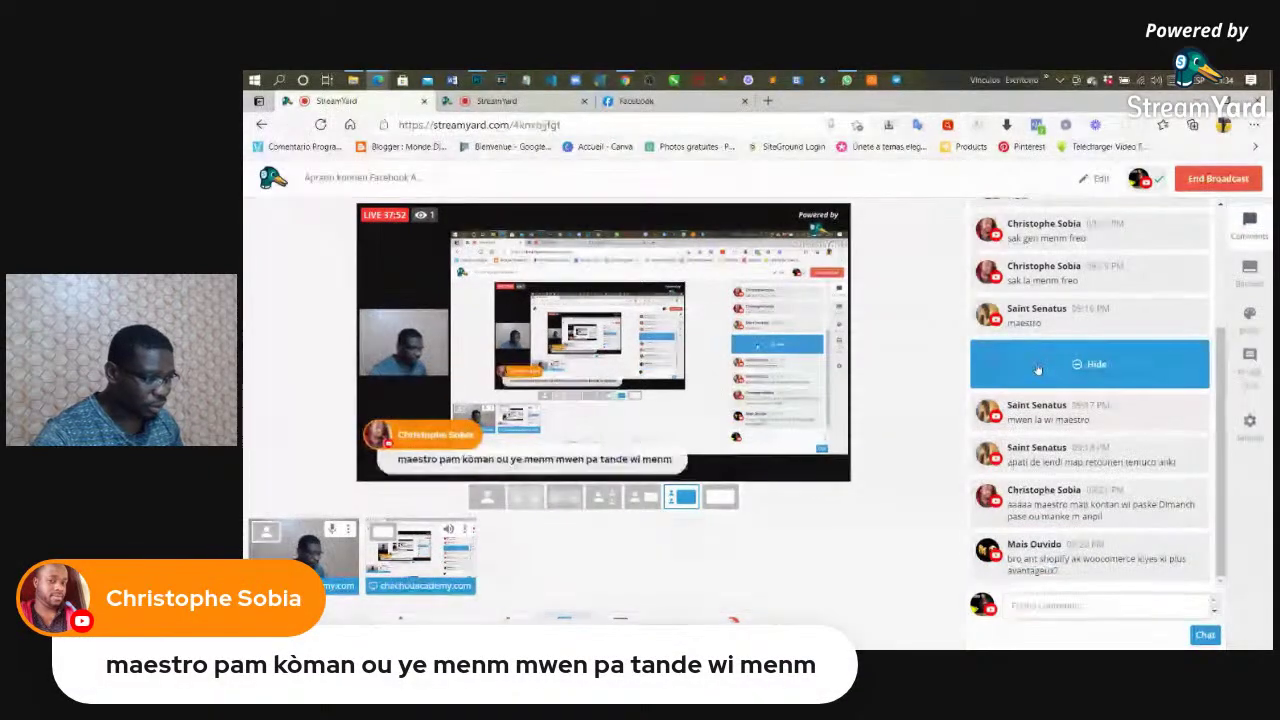
{"action": "left_click", "coordinate": [1042, 412]}
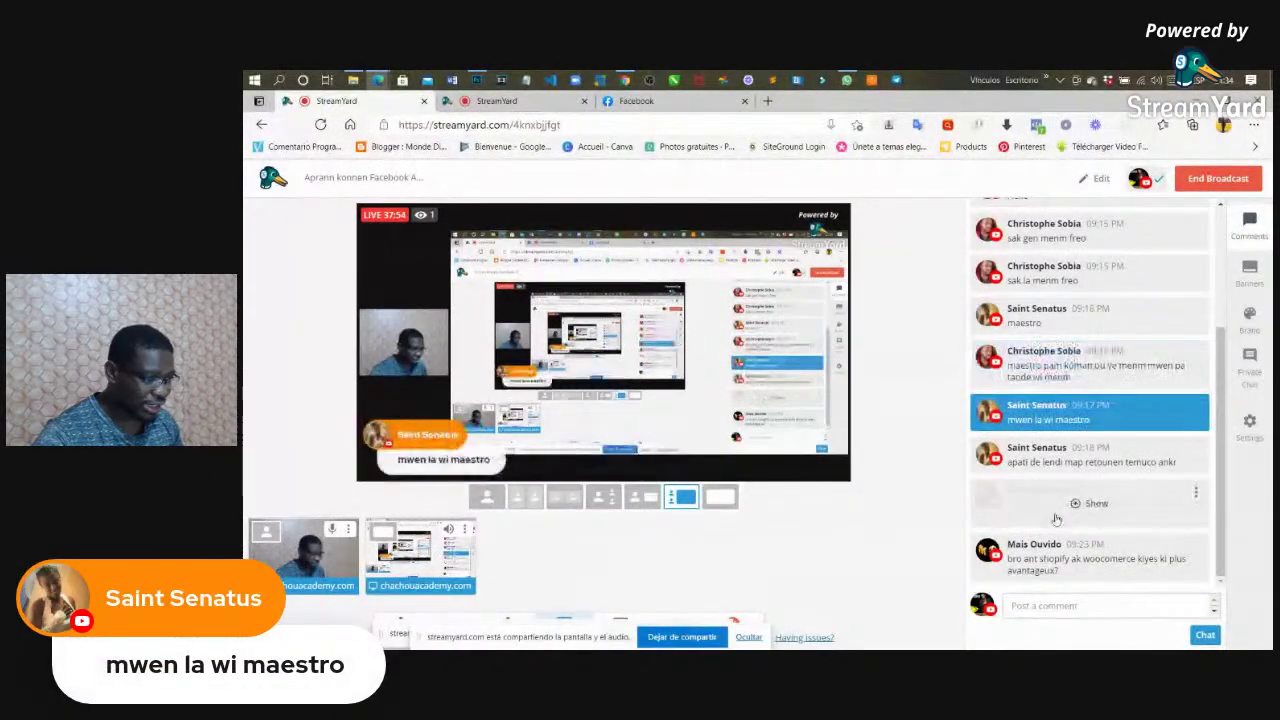
{"action": "left_click", "coordinate": [1035, 458]}
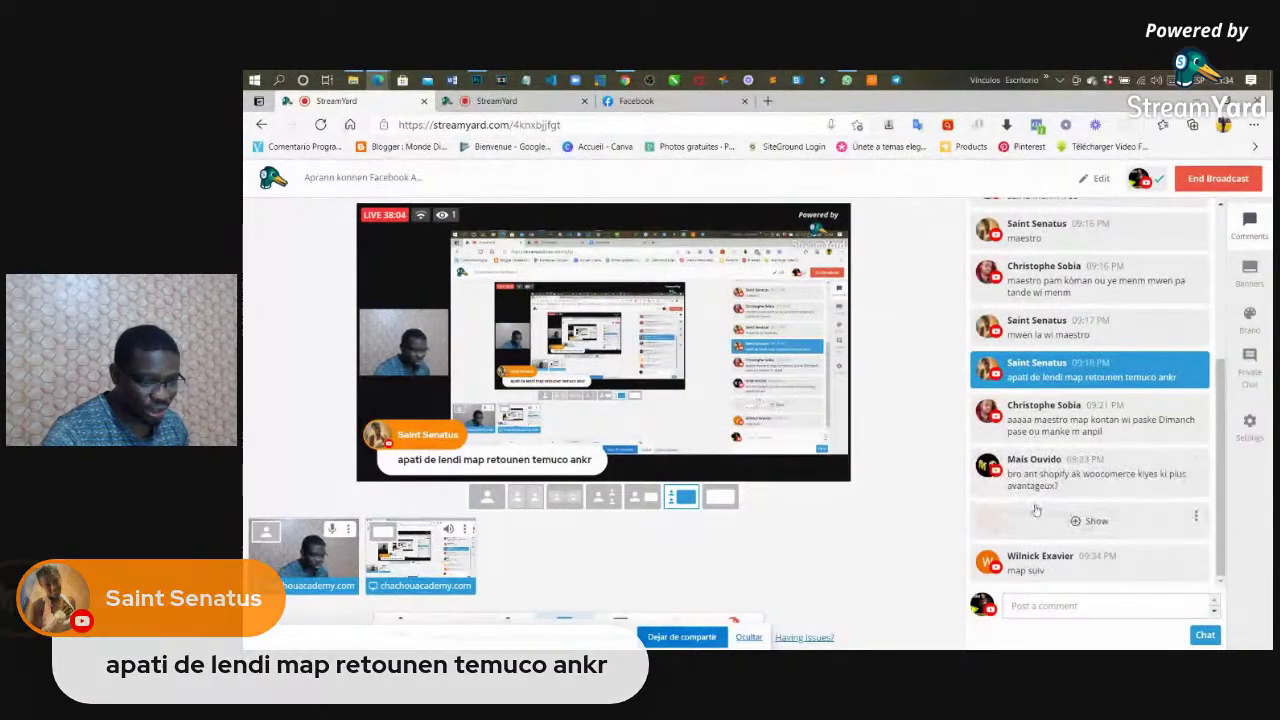
Show the Shopify versus WooCommerce question again for answering, followed by the comments "m a peine rantre la wi" and "map suiv"
{"action": "left_click", "coordinate": [1031, 490]}
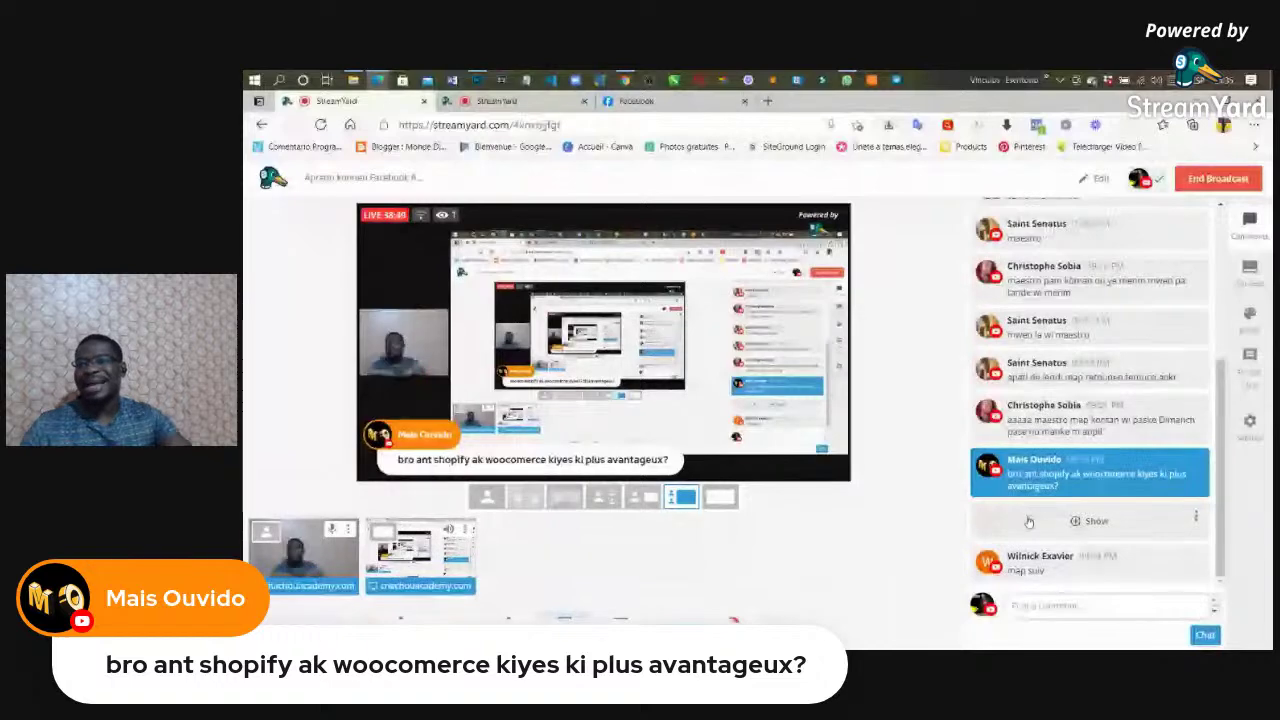
{"action": "left_click", "coordinate": [1028, 521]}
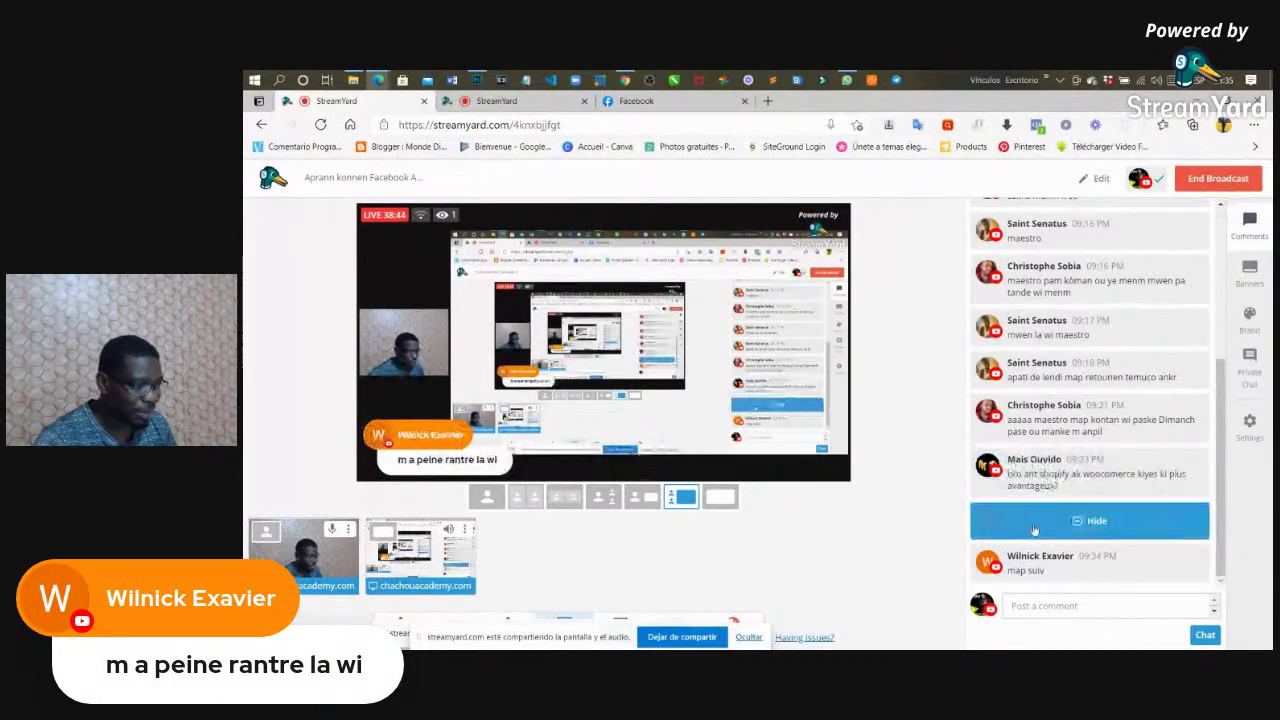
{"action": "left_click", "coordinate": [1042, 548]}
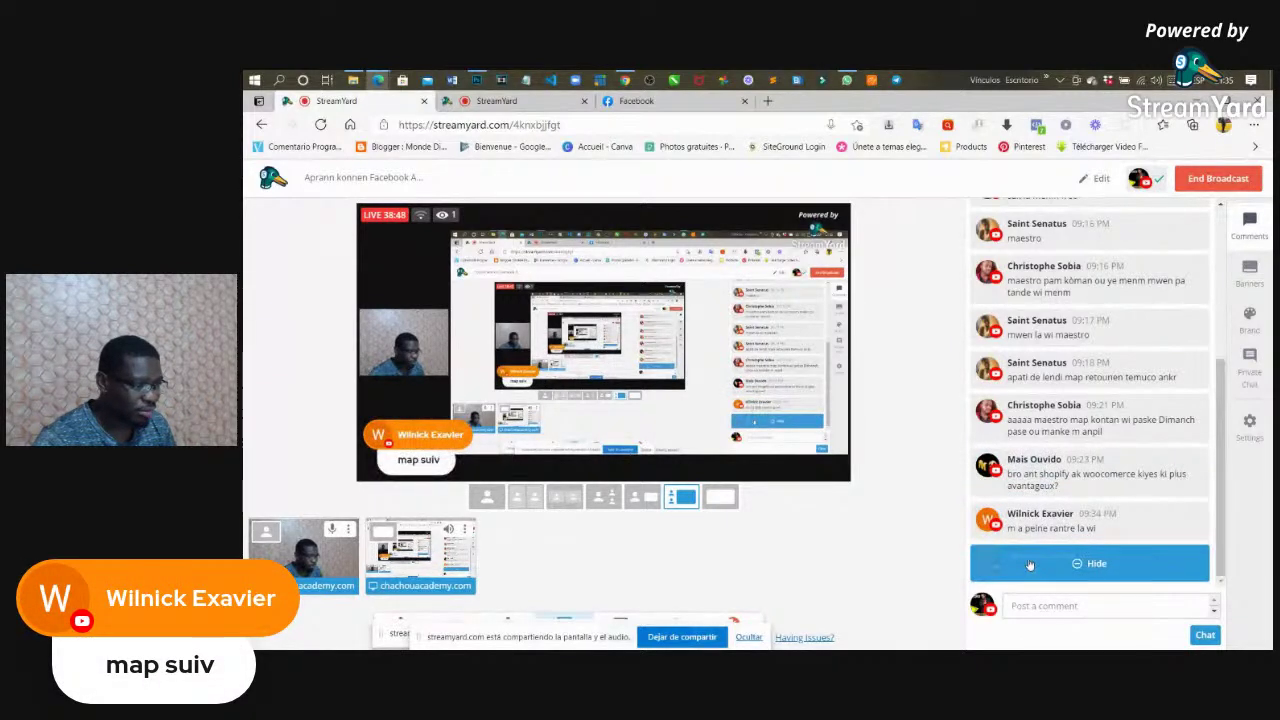
Return to the Facebook broadcast studio and show the comments "Sak fet profe m la oui" and "Nap swiv ou republik dominikèn"
{"action": "left_click", "coordinate": [497, 101]}
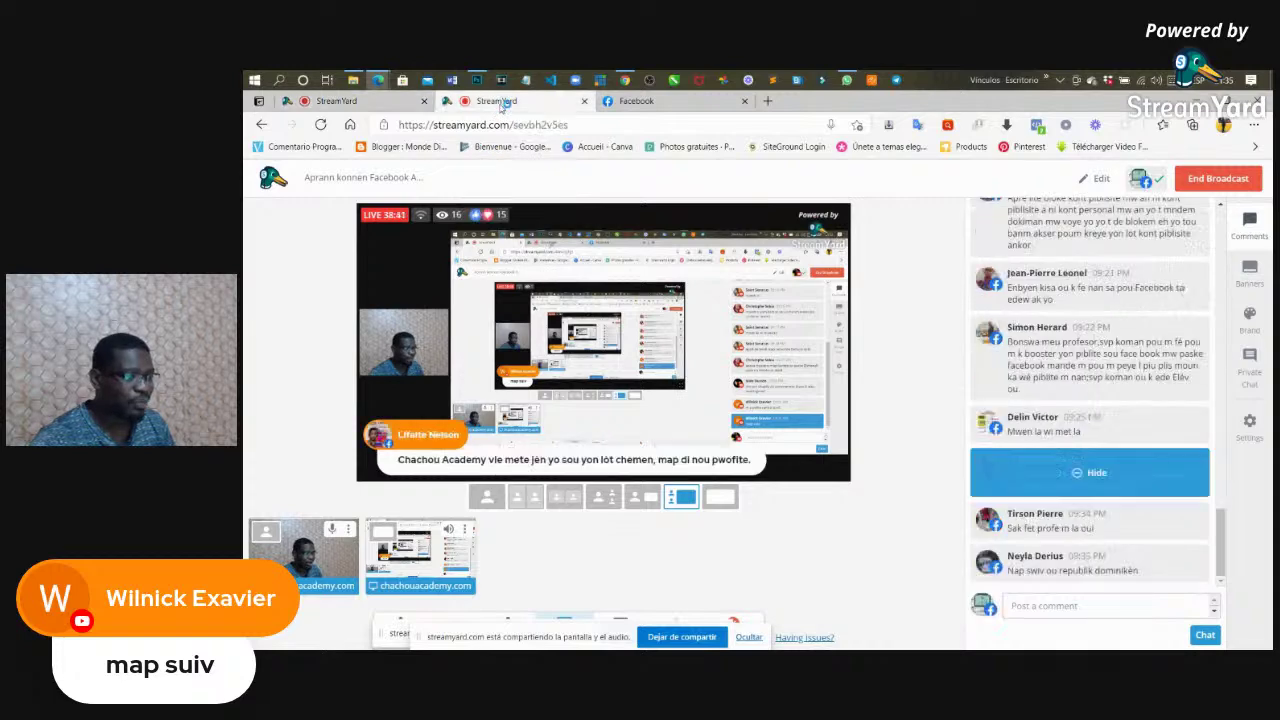
{"action": "left_click", "coordinate": [1016, 518]}
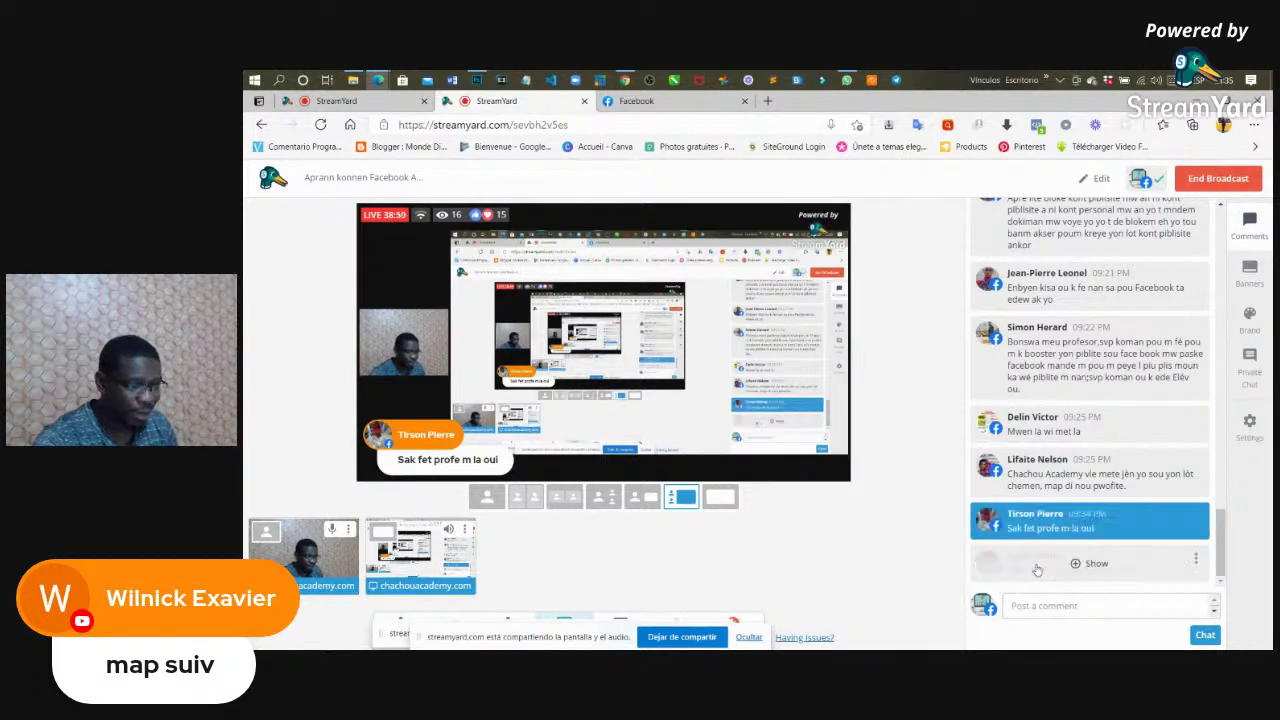
{"action": "left_click", "coordinate": [1034, 565]}
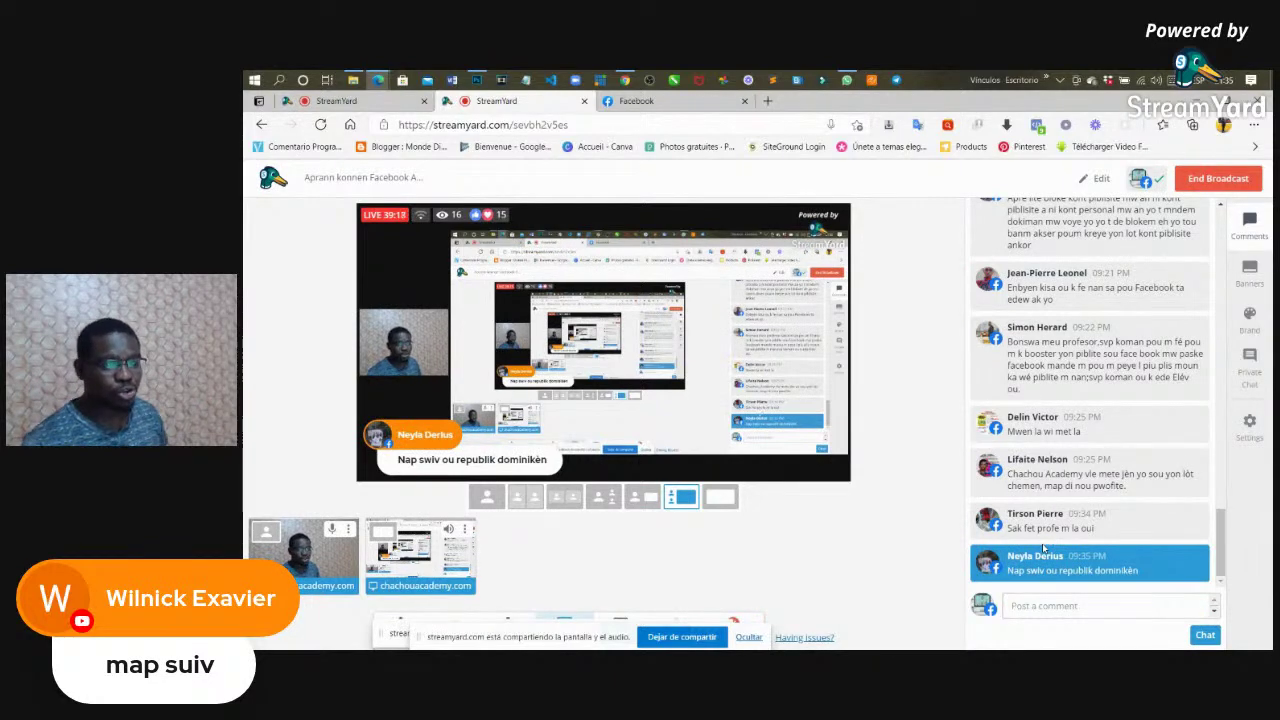
{"action": "mouse_move", "coordinate": [1070, 493]}
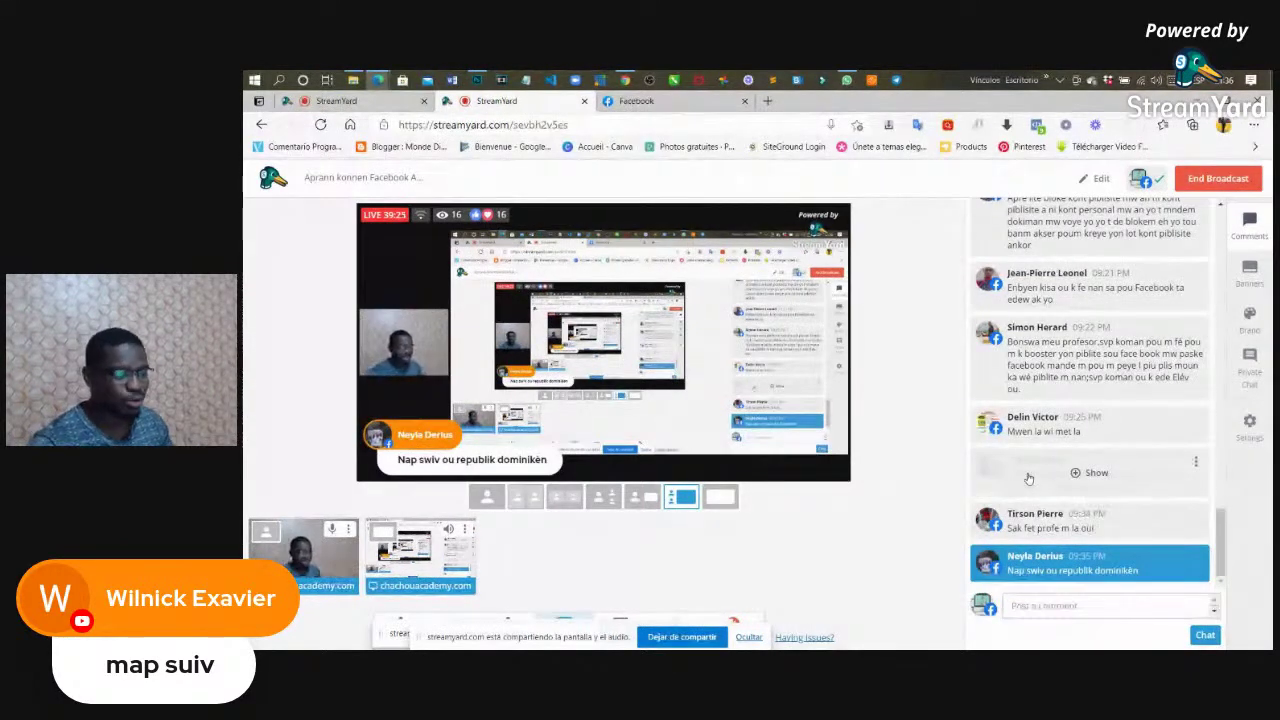
View the campaign list in Administrador de anuncios from the Facebook home page, and leave it for a blank browser tab
{"action": "left_click", "coordinate": [655, 103]}
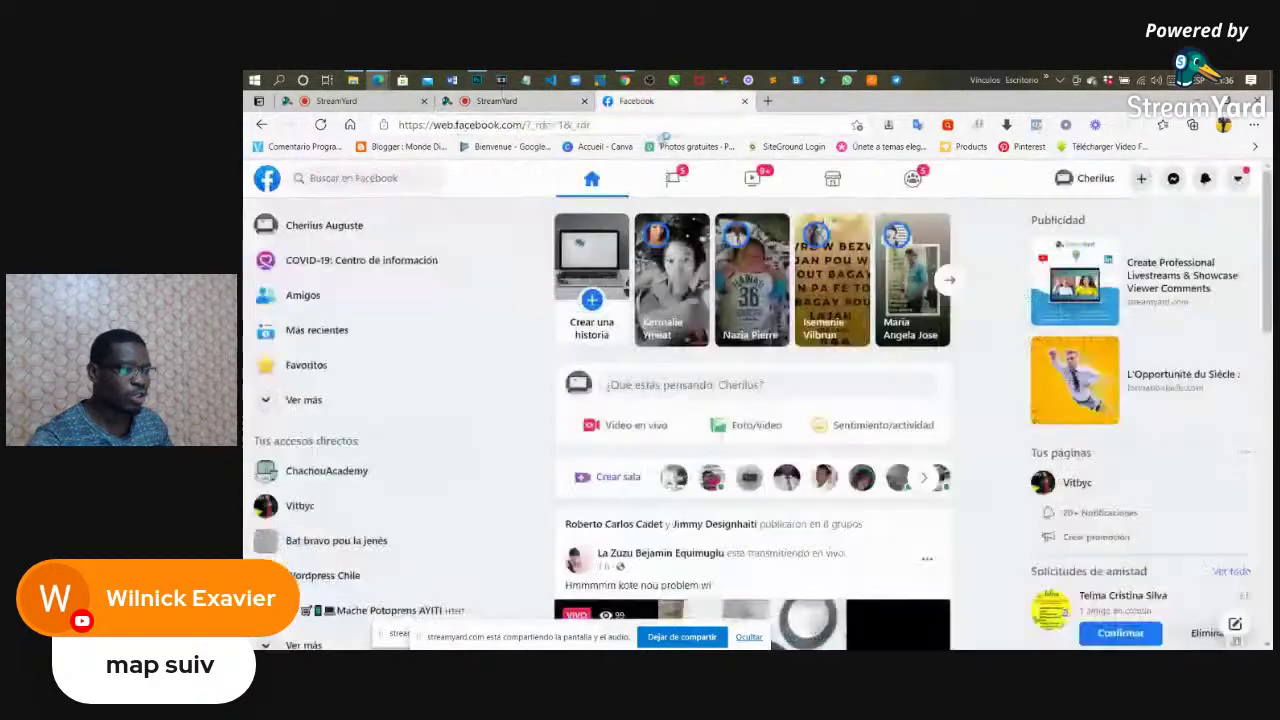
{"action": "scroll", "coordinate": [480, 350], "scroll_direction": "down", "scroll_amount": 2}
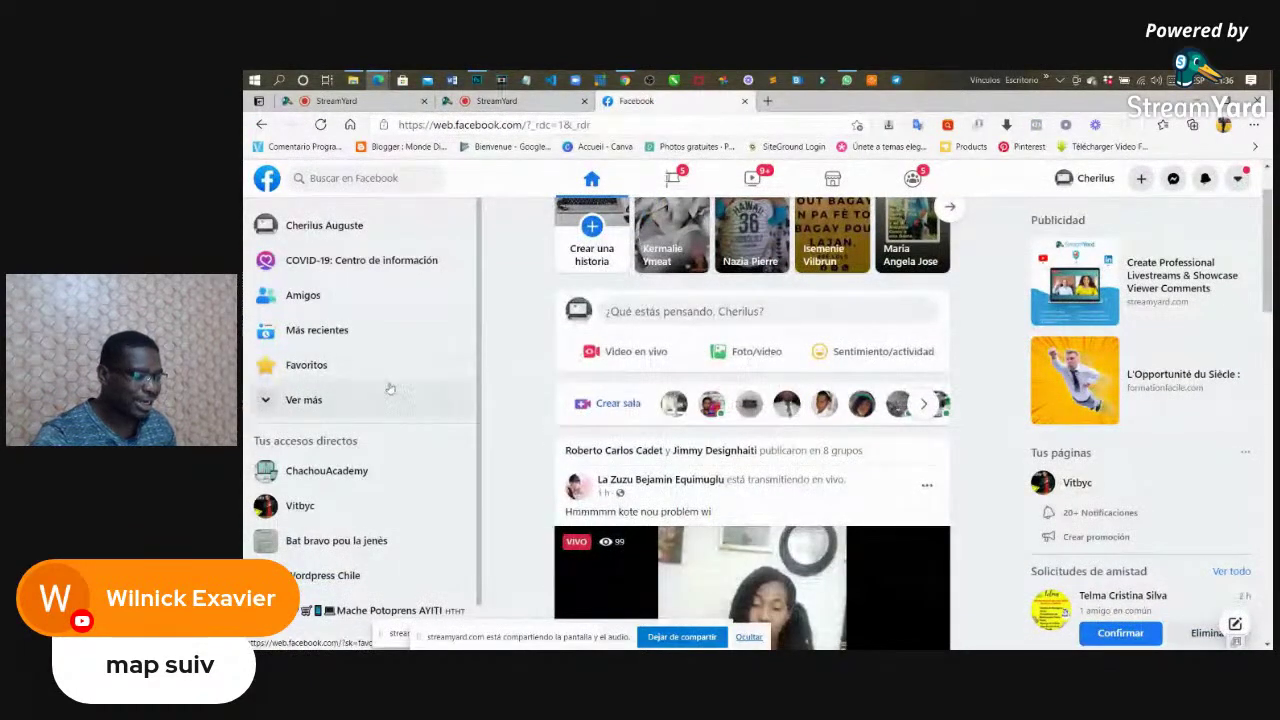
{"action": "left_click", "coordinate": [328, 397]}
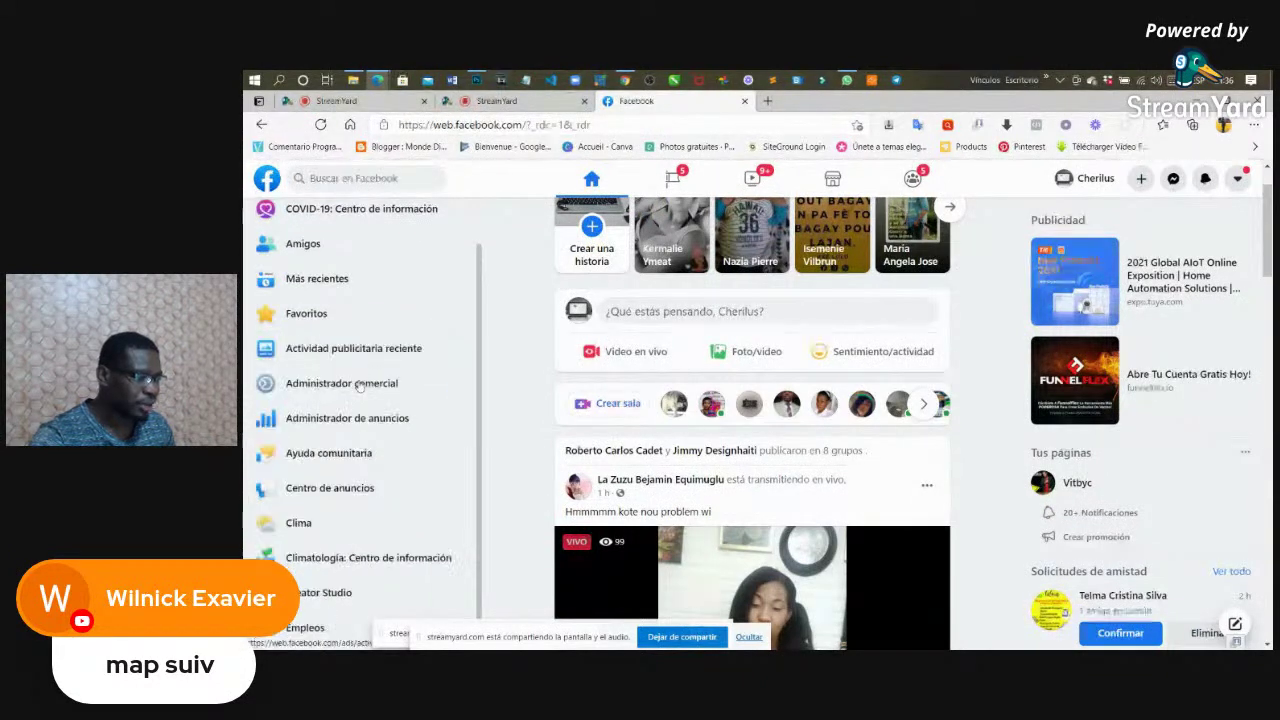
{"action": "left_click", "coordinate": [323, 421]}
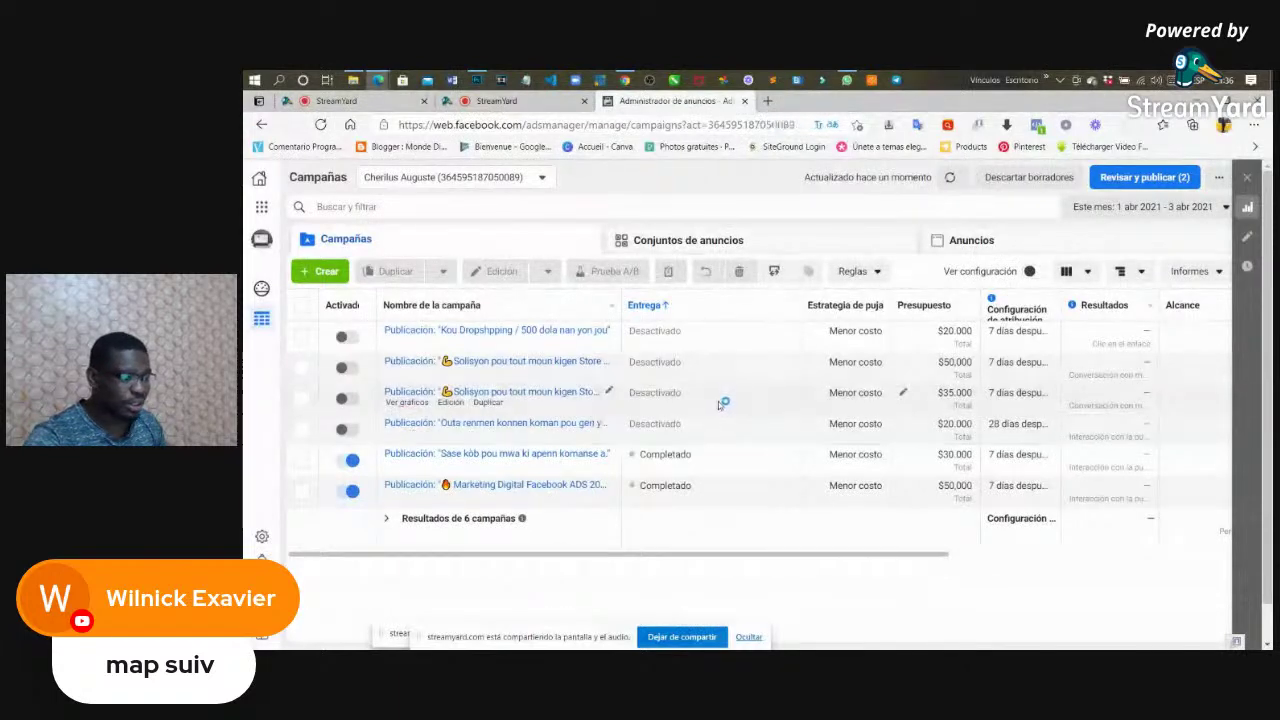
{"action": "left_click", "coordinate": [767, 101]}
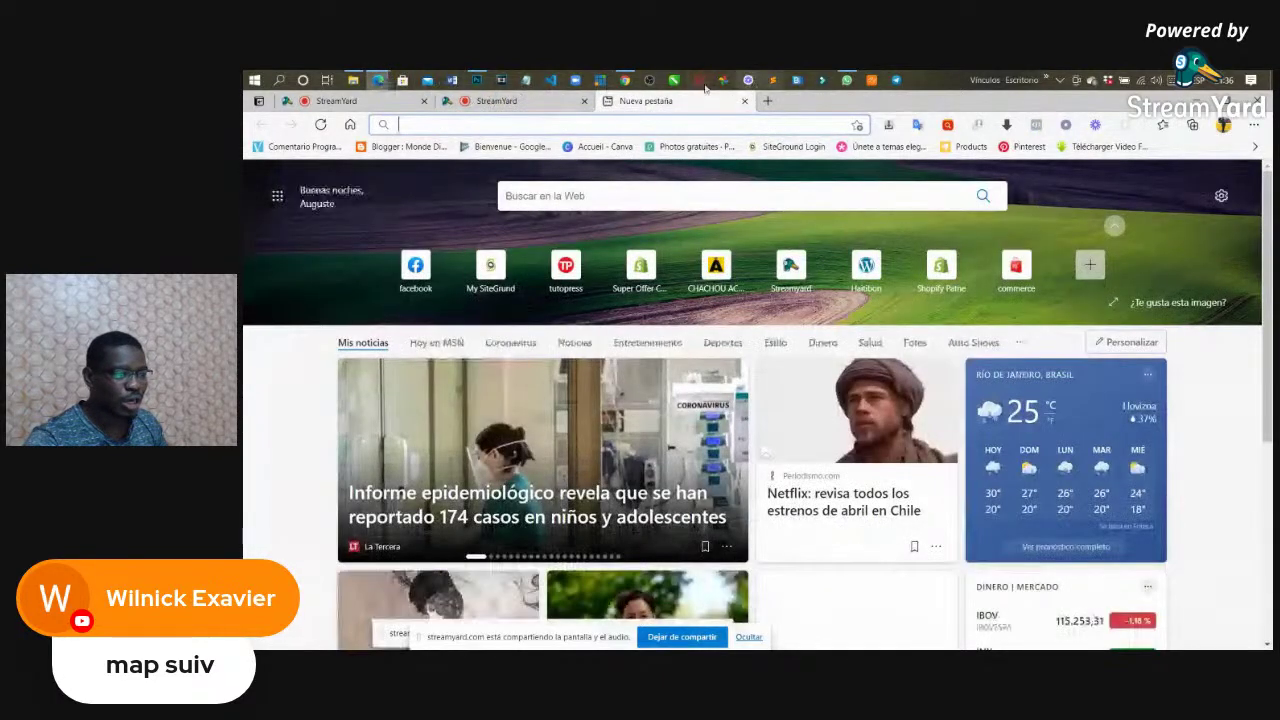
Switch to Chrome and open Administrador de anuncios from the Facebook home page, translated into Spanish, with the search suggestions dismissed
{"action": "left_click", "coordinate": [627, 79]}
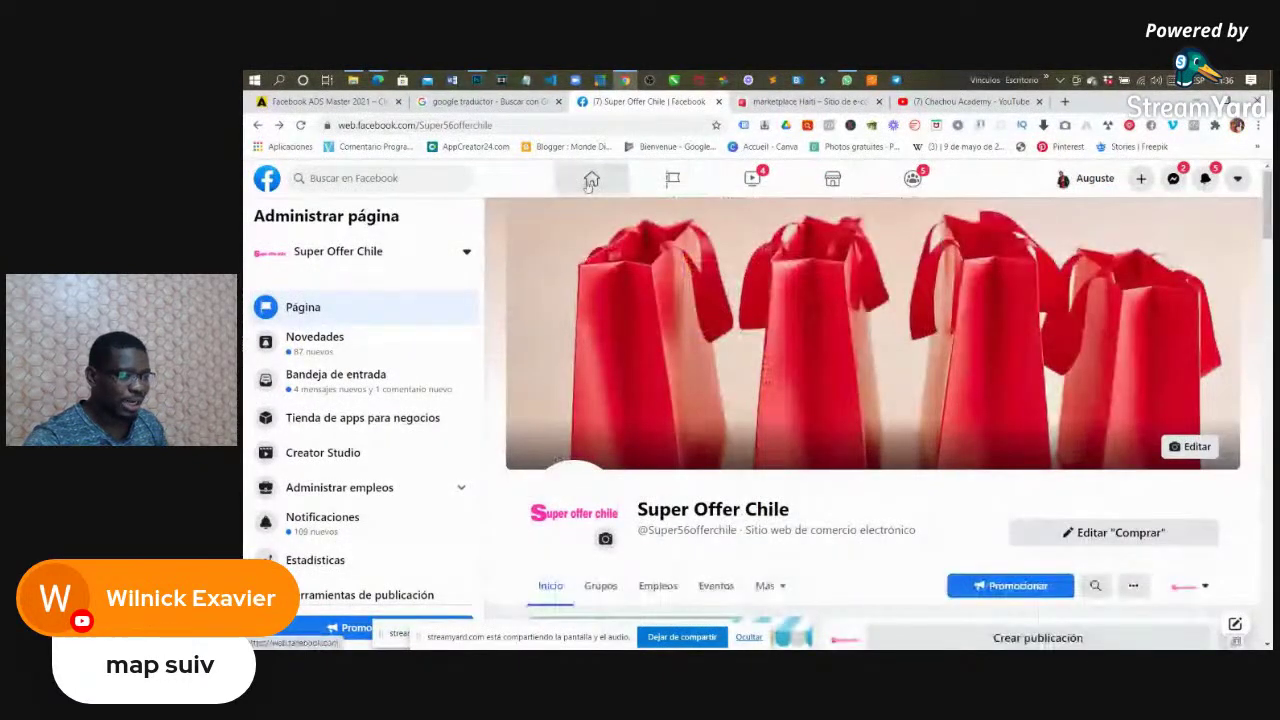
{"action": "left_click", "coordinate": [605, 186]}
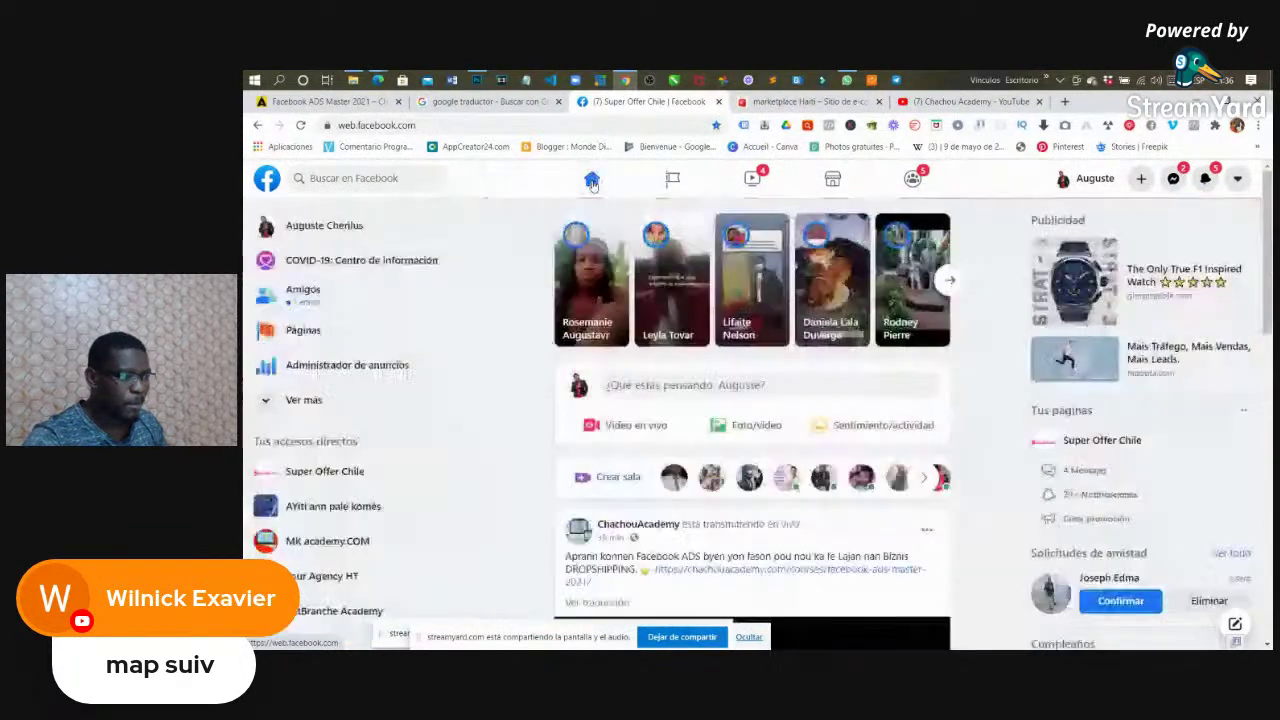
{"action": "left_click", "coordinate": [340, 365]}
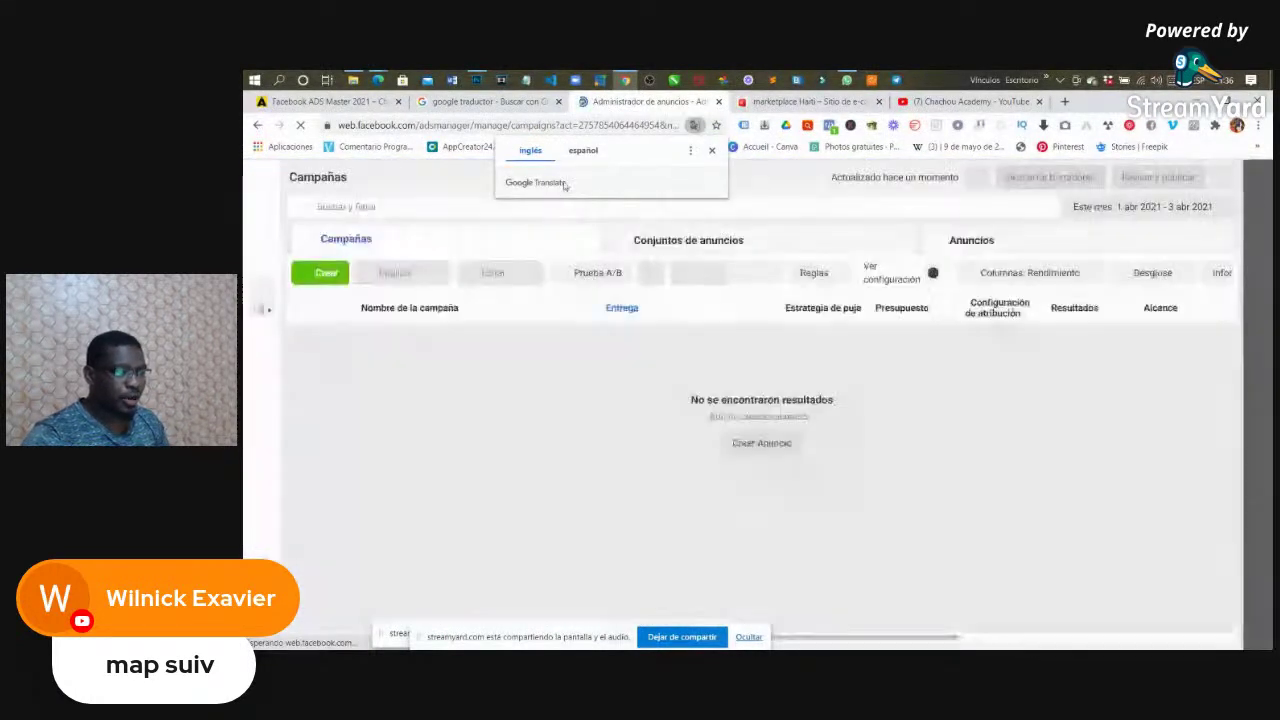
{"action": "left_click", "coordinate": [583, 151]}
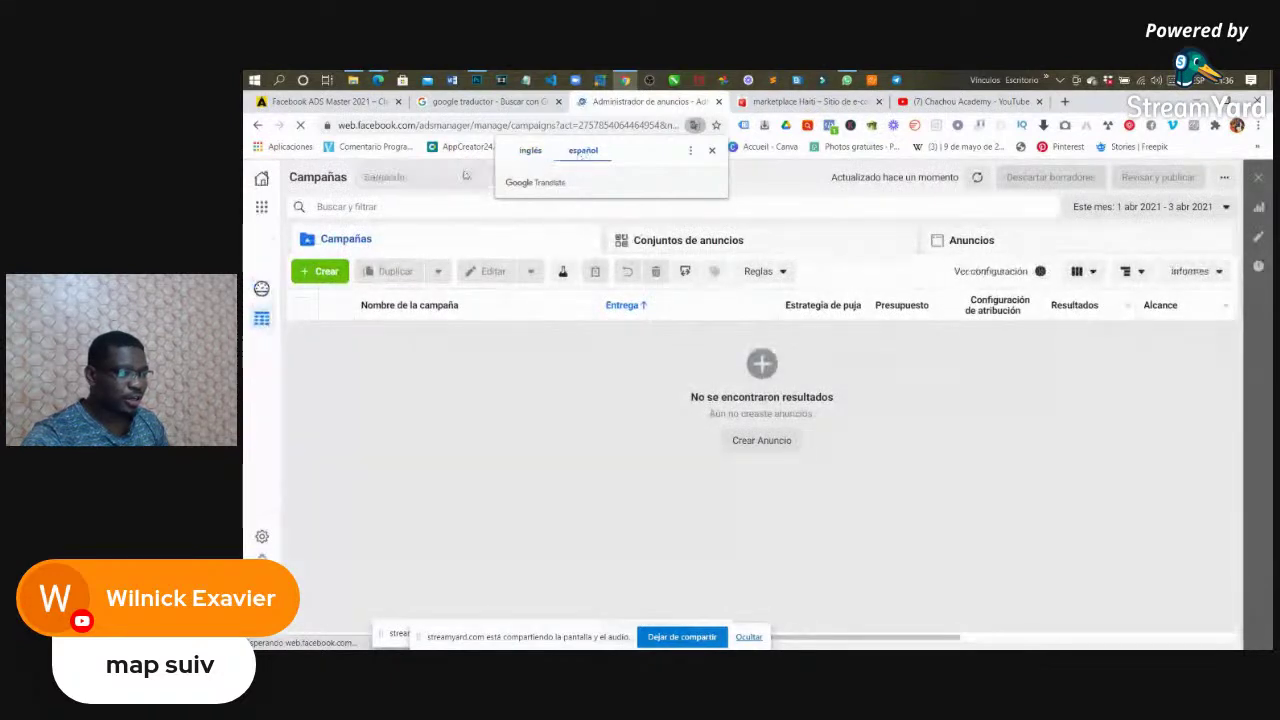
{"action": "left_click", "coordinate": [420, 206]}
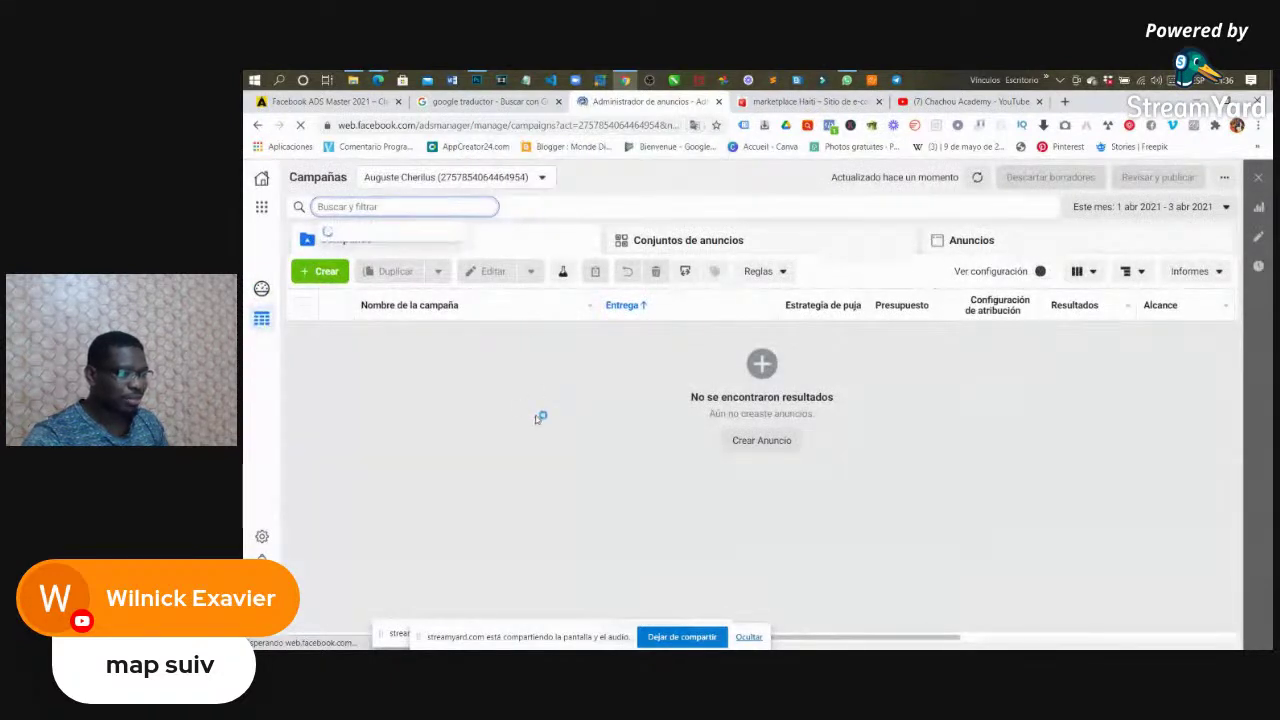
{"action": "left_click", "coordinate": [641, 466]}
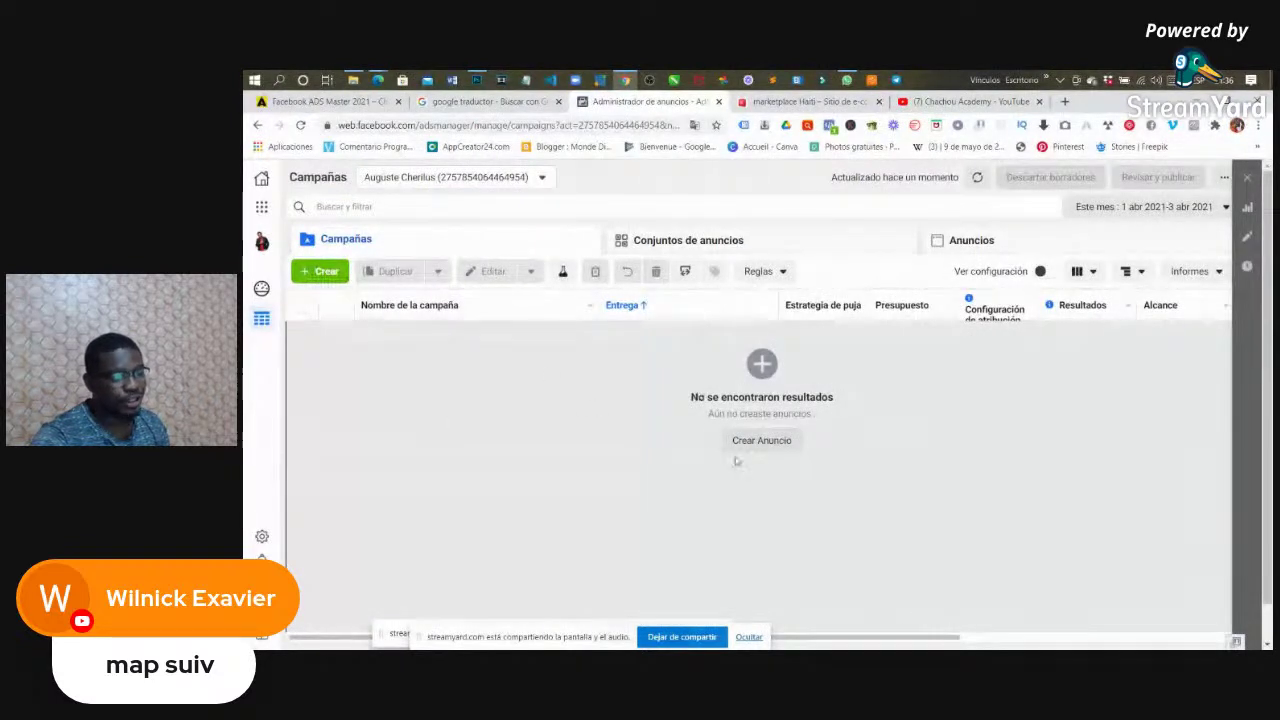
Review the available ad accounts, choose the Lubes-Bisness account under superoferta57, and dismiss the account notice that covers its campaigns
{"action": "left_click", "coordinate": [545, 177]}
{"action": "left_click", "coordinate": [435, 272]}
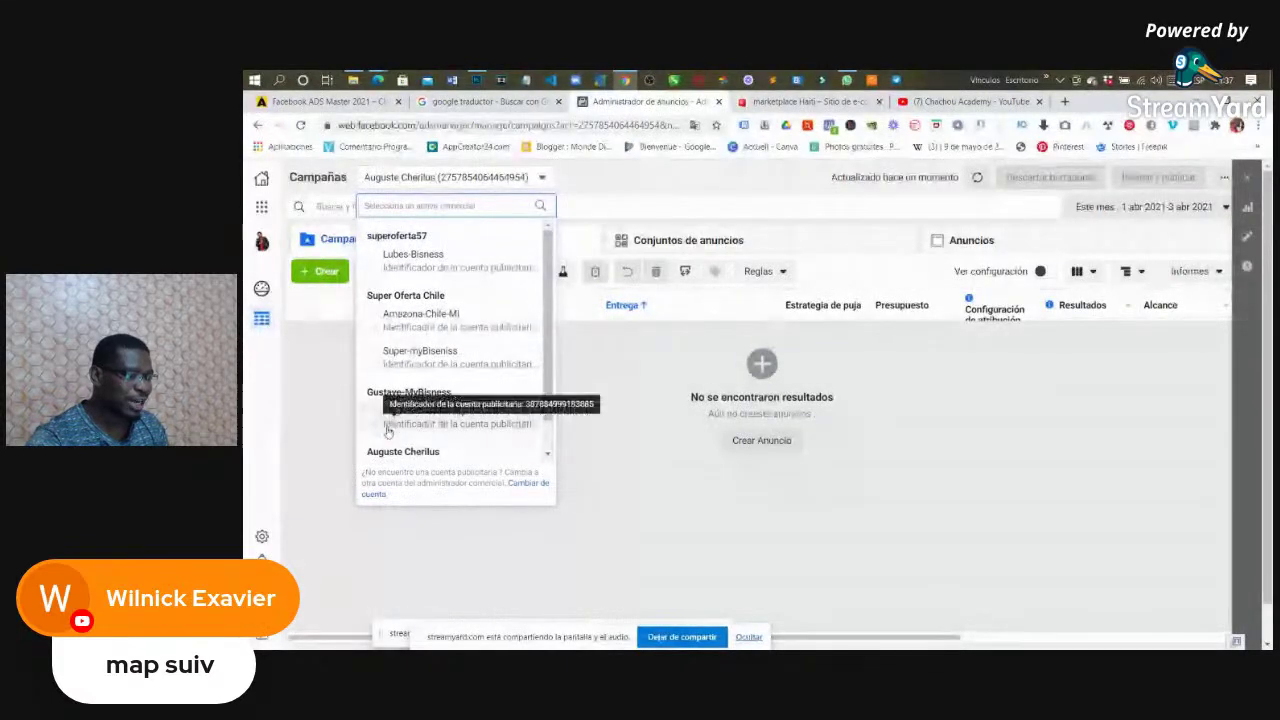
{"action": "scroll", "coordinate": [471, 357], "scroll_direction": "down", "scroll_amount": 3}
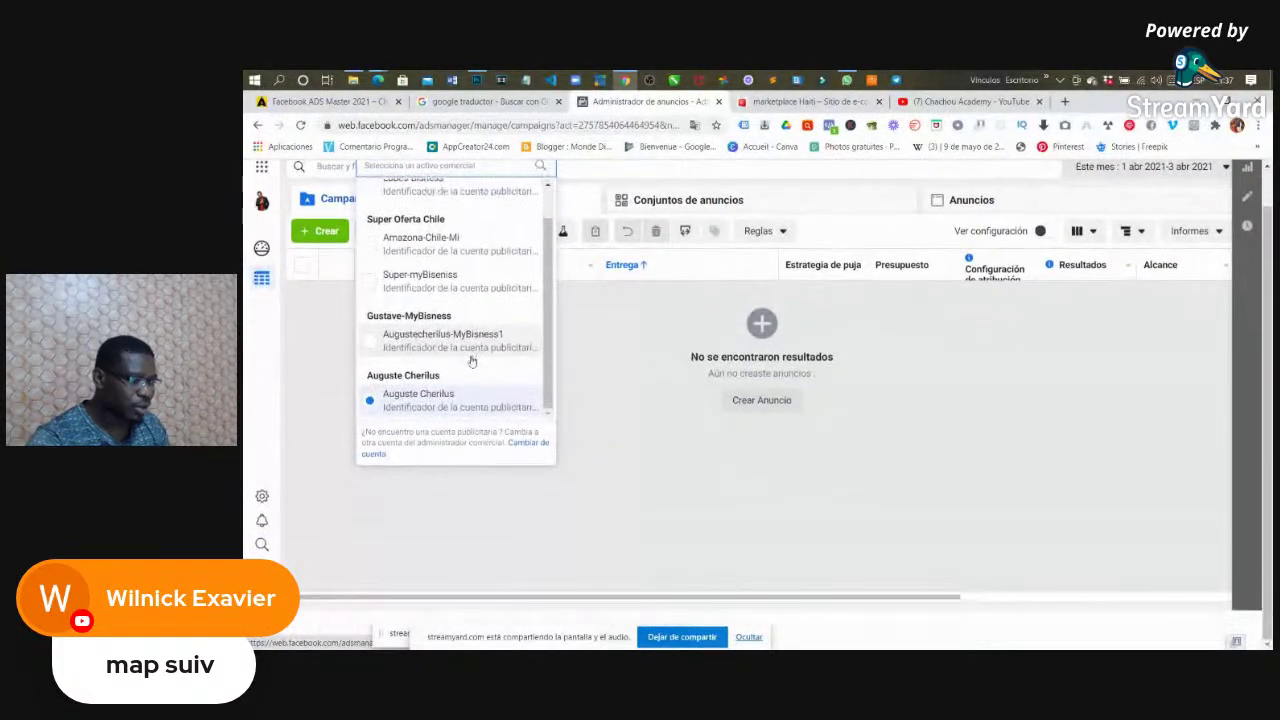
{"action": "scroll", "coordinate": [480, 354], "scroll_direction": "up", "scroll_amount": 1}
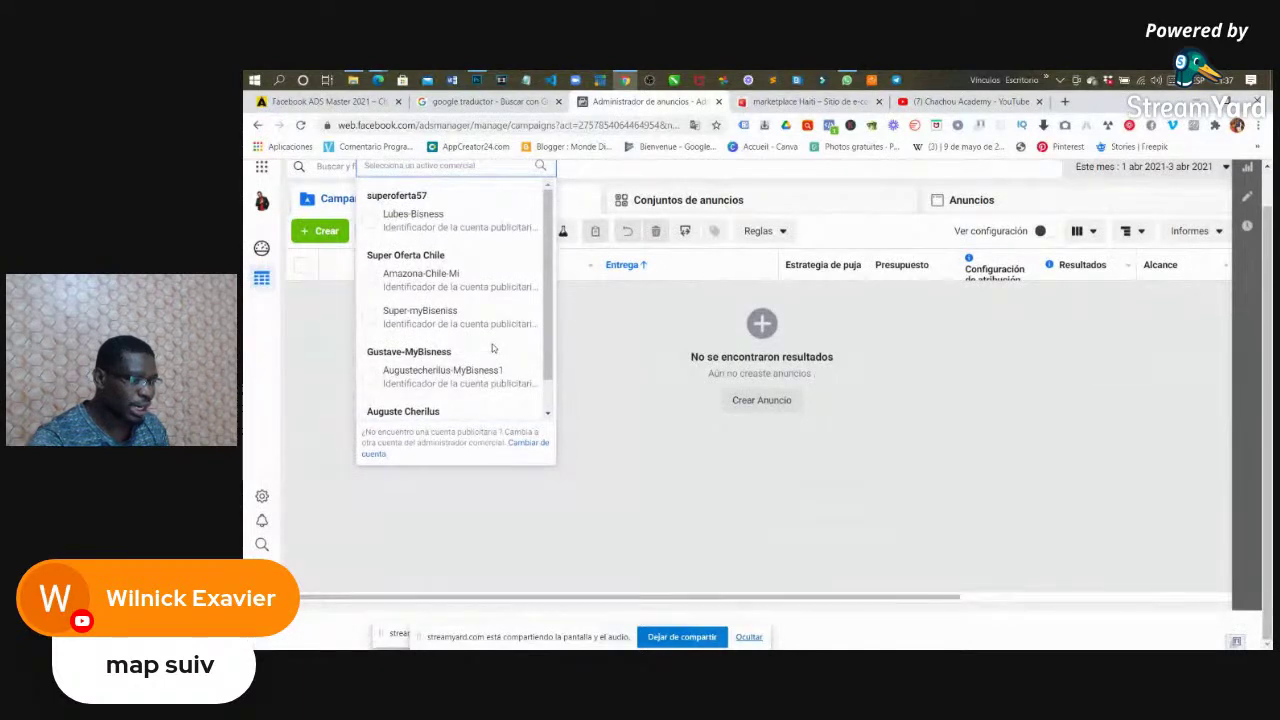
{"action": "scroll", "coordinate": [462, 325], "scroll_direction": "up", "scroll_amount": 1}
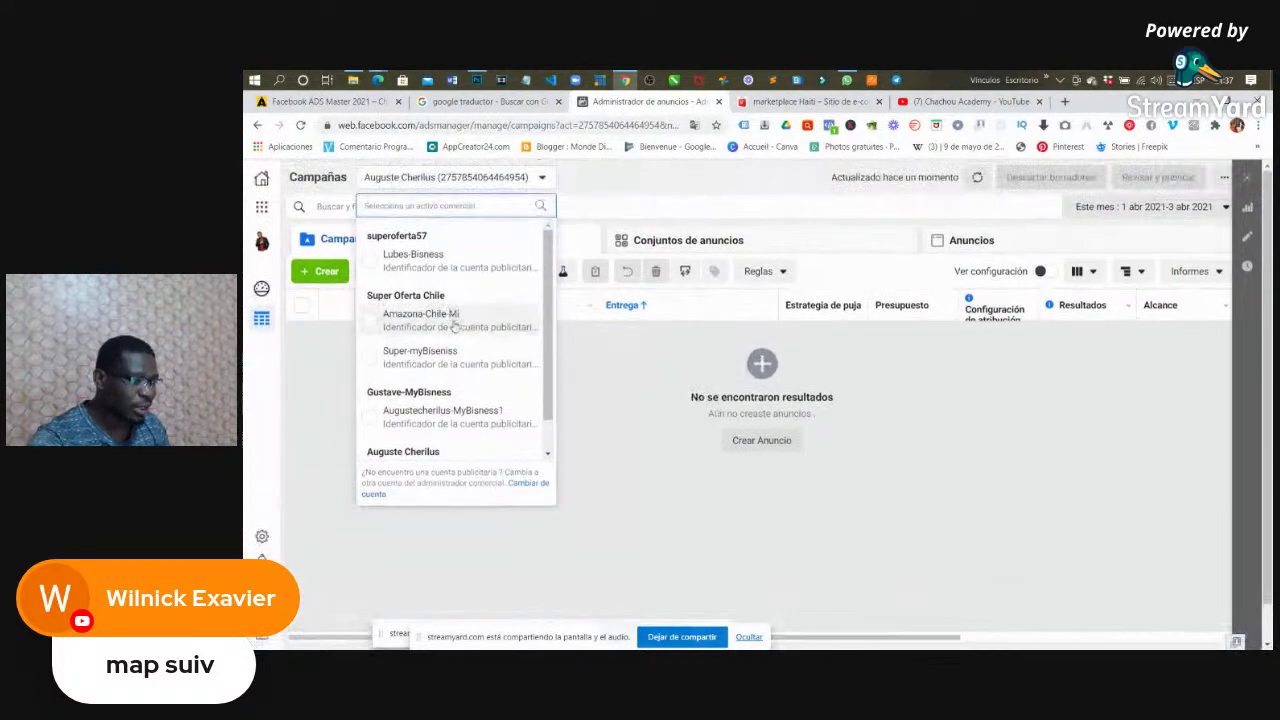
{"action": "scroll", "coordinate": [446, 399], "scroll_direction": "down", "scroll_amount": 1}
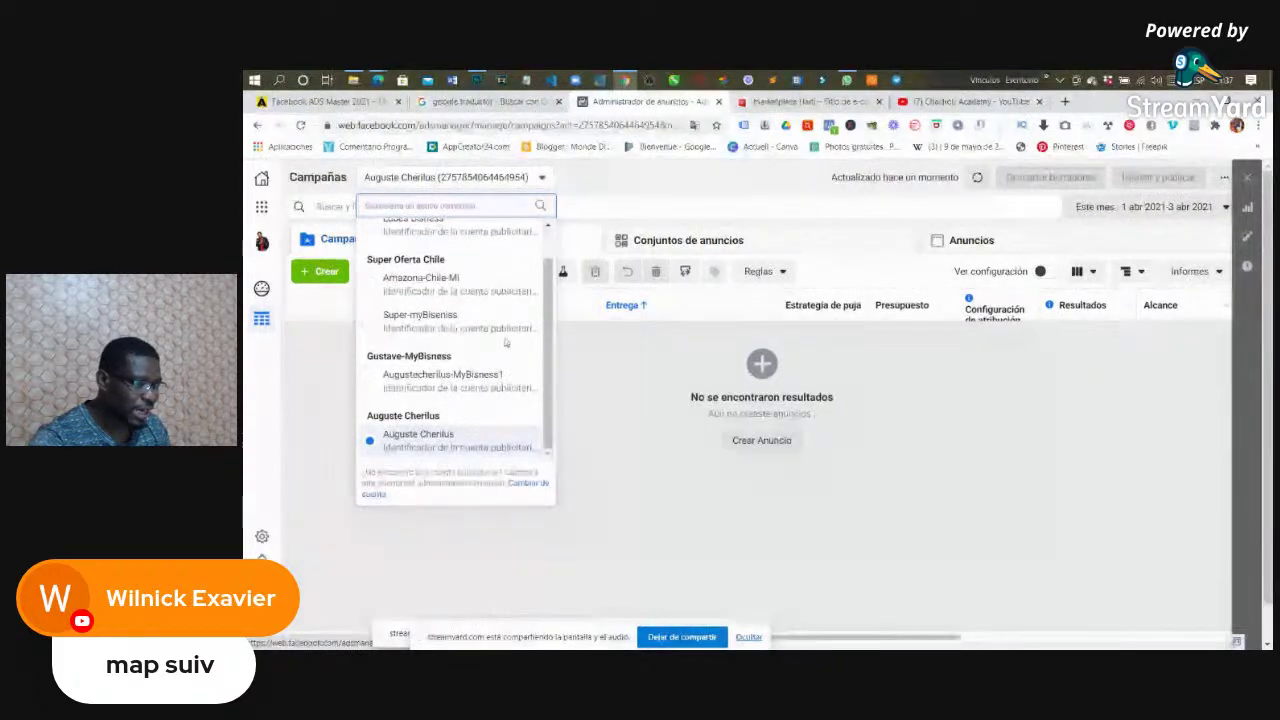
{"action": "scroll", "coordinate": [470, 380], "scroll_direction": "up", "scroll_amount": 1}
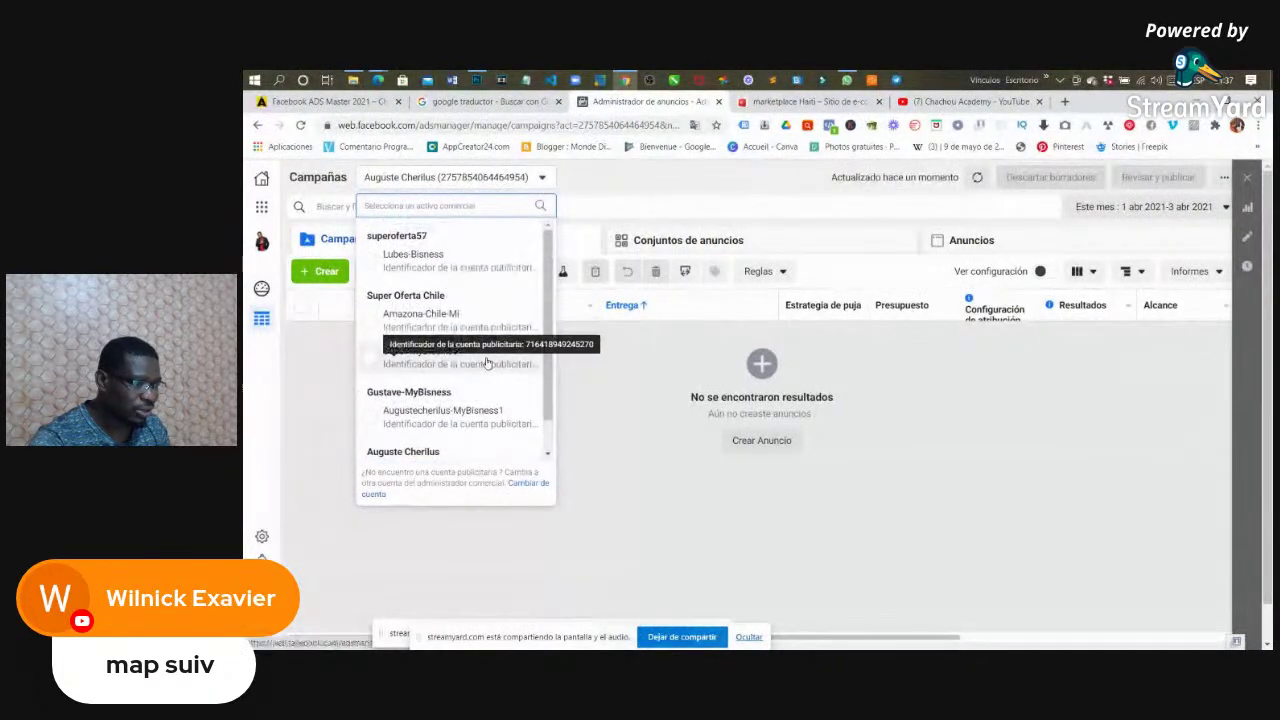
{"action": "left_click", "coordinate": [378, 258]}
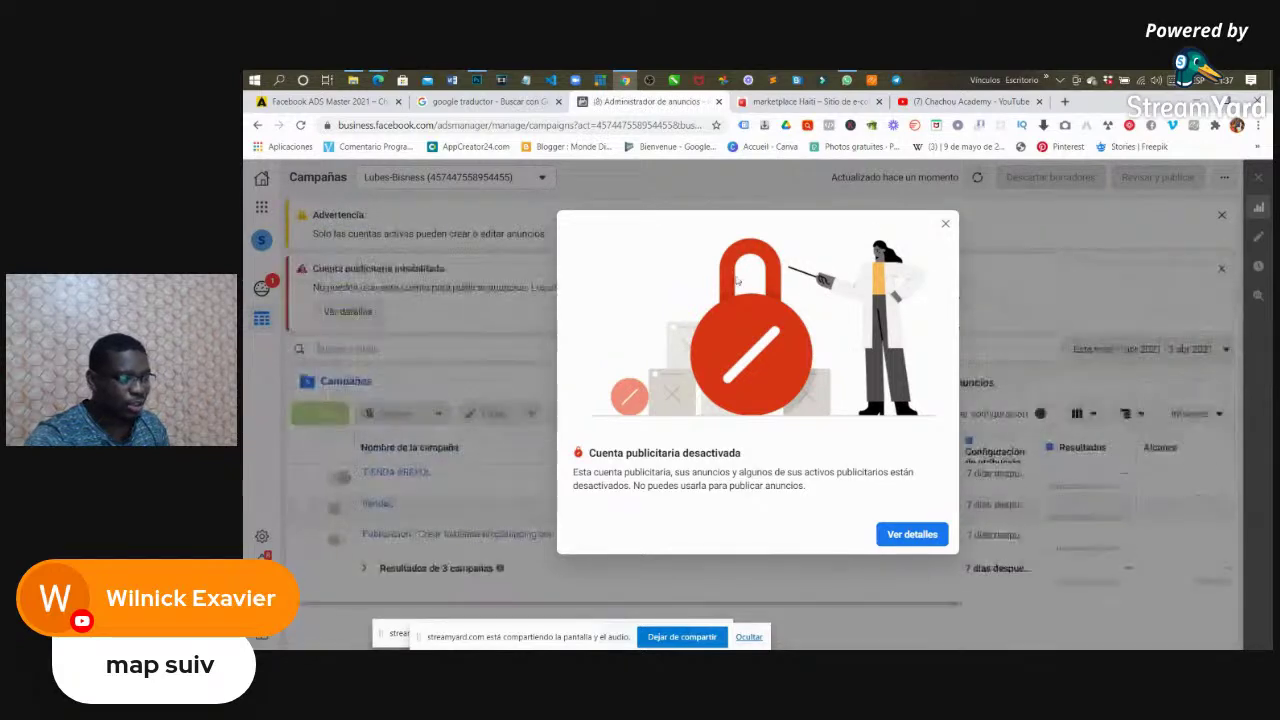
{"action": "left_click", "coordinate": [948, 224]}
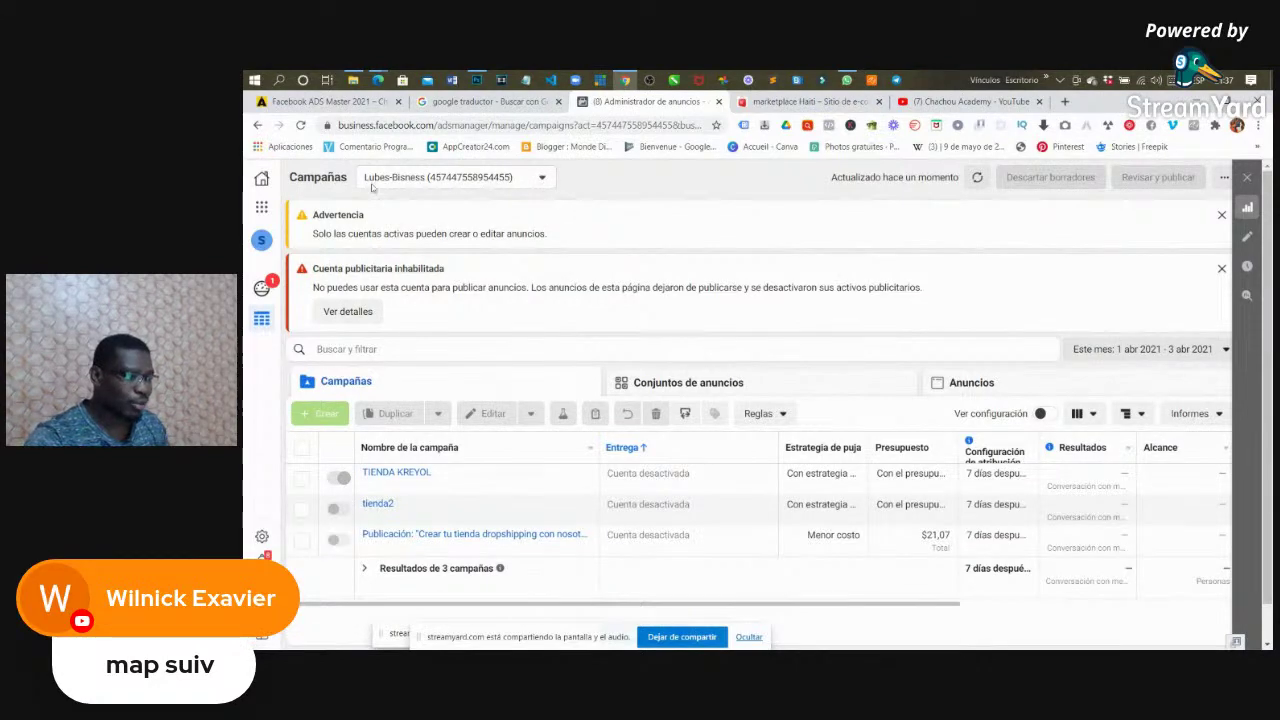
Magnify the Lubes-Bisness account name and its warnings for the viewers, and restore the page to normal size
{"action": "scroll", "coordinate": [372, 188], "scroll_direction": "up", "scroll_amount": 5}
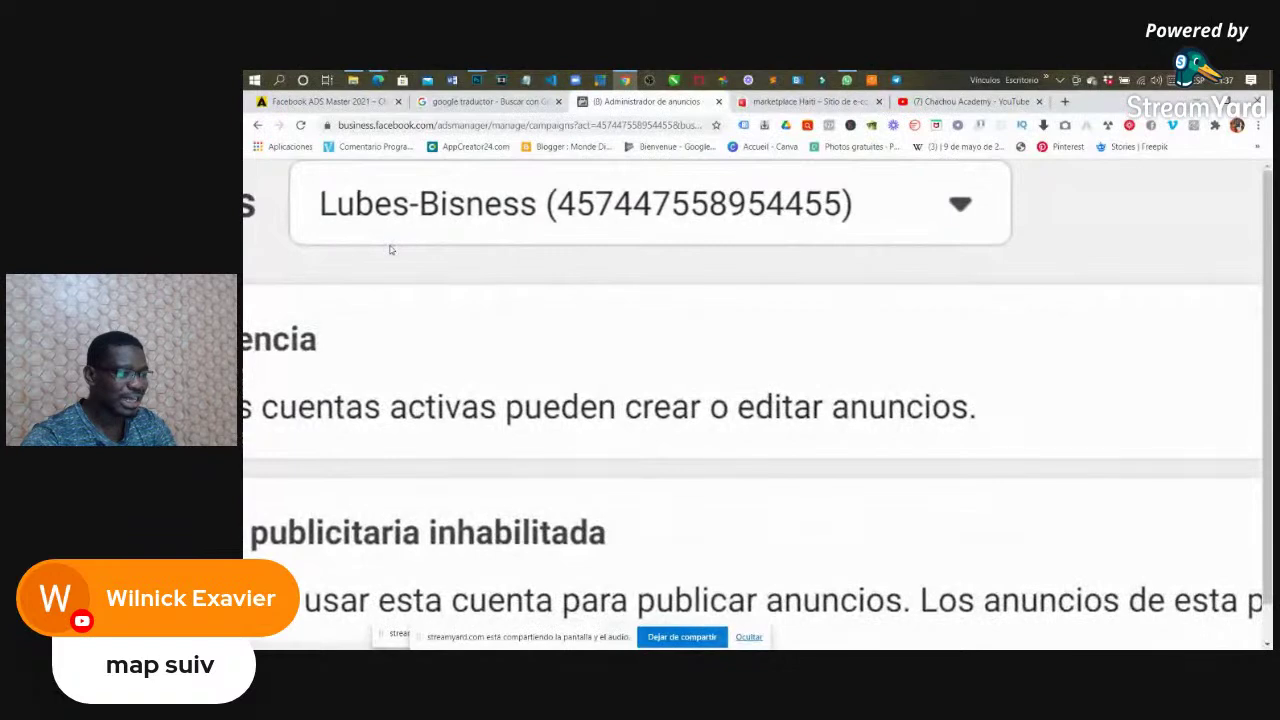
{"action": "scroll", "coordinate": [430, 230], "scroll_direction": "down", "scroll_amount": 1}
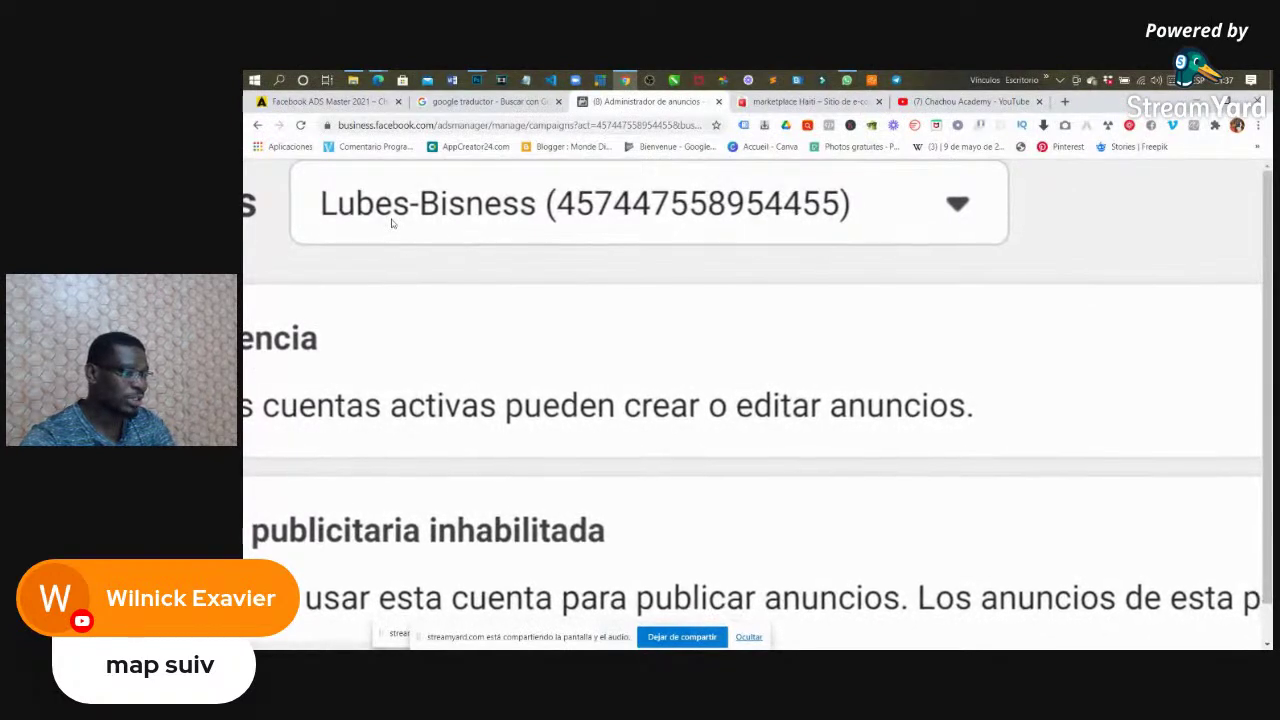
{"action": "scroll", "coordinate": [400, 224], "scroll_direction": "down", "scroll_amount": 5}
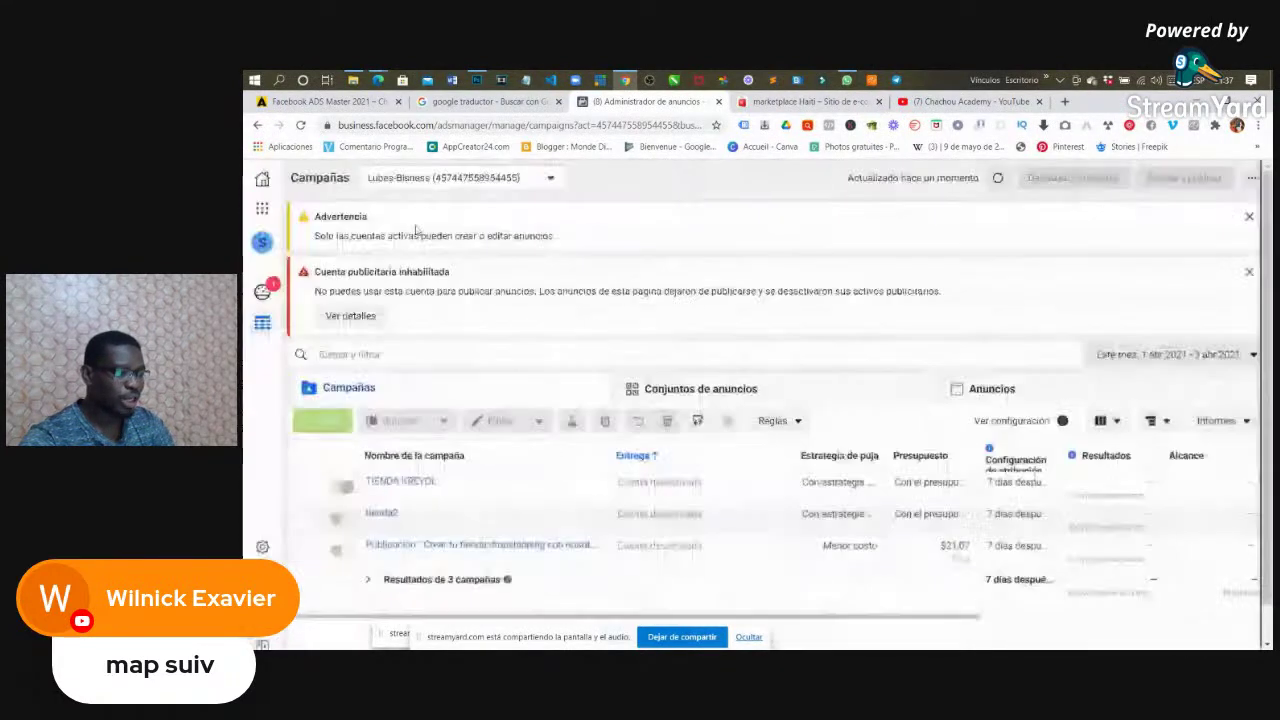
Glance over the disabled account's campaign list, and switch to the Amazona-Chile-My ad account under Super Offer Chile
{"action": "scroll", "coordinate": [430, 240], "scroll_direction": "down", "scroll_amount": 1}
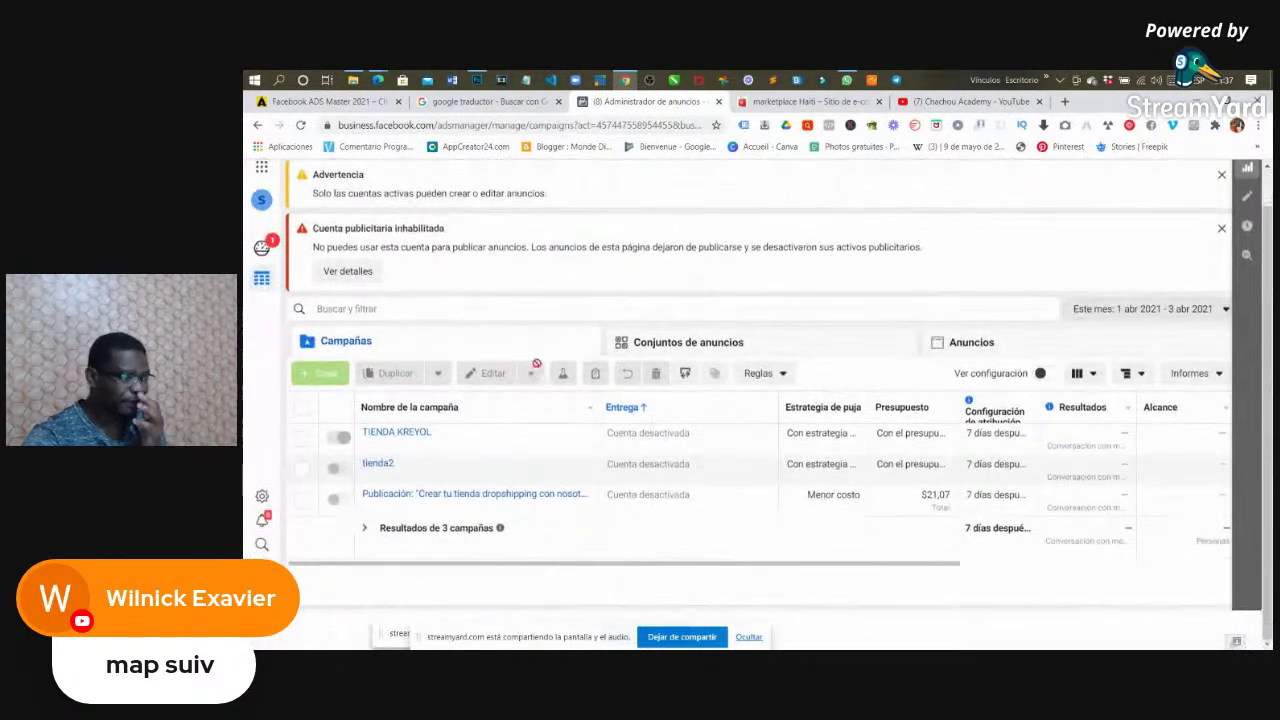
{"action": "scroll", "coordinate": [560, 240], "scroll_direction": "up", "scroll_amount": 1}
{"action": "left_click", "coordinate": [542, 180]}
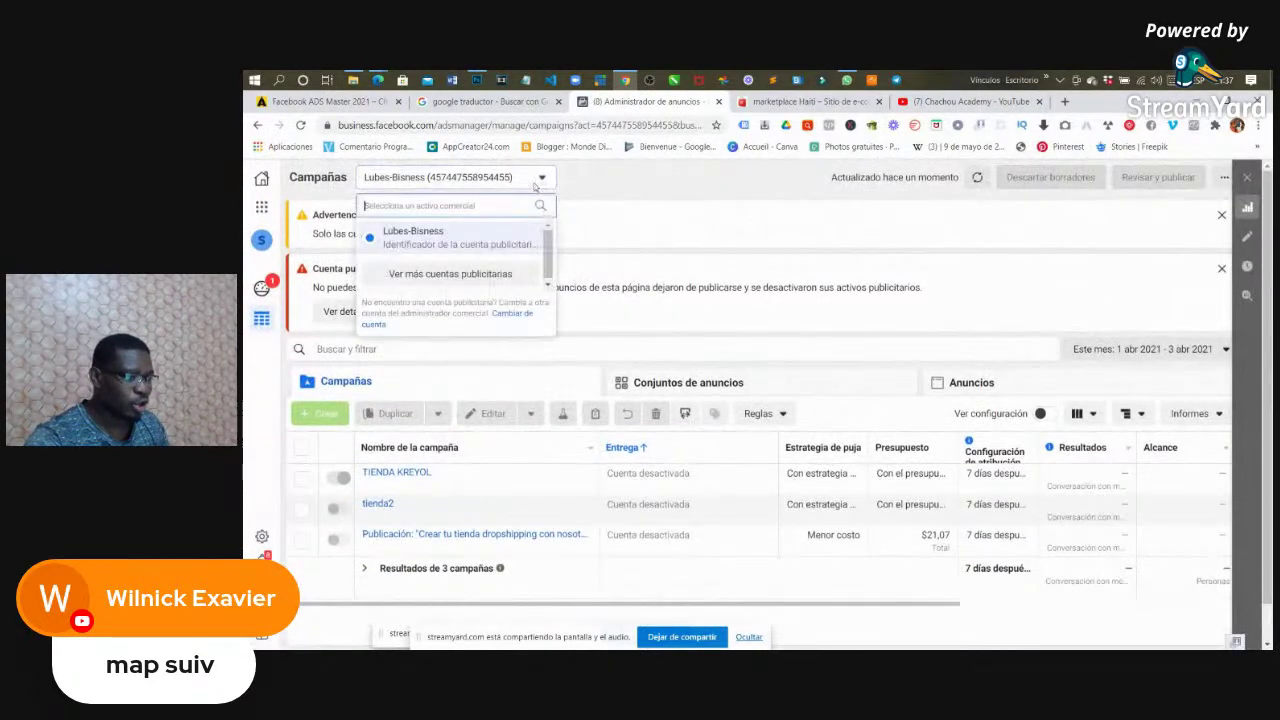
{"action": "left_click", "coordinate": [440, 276]}
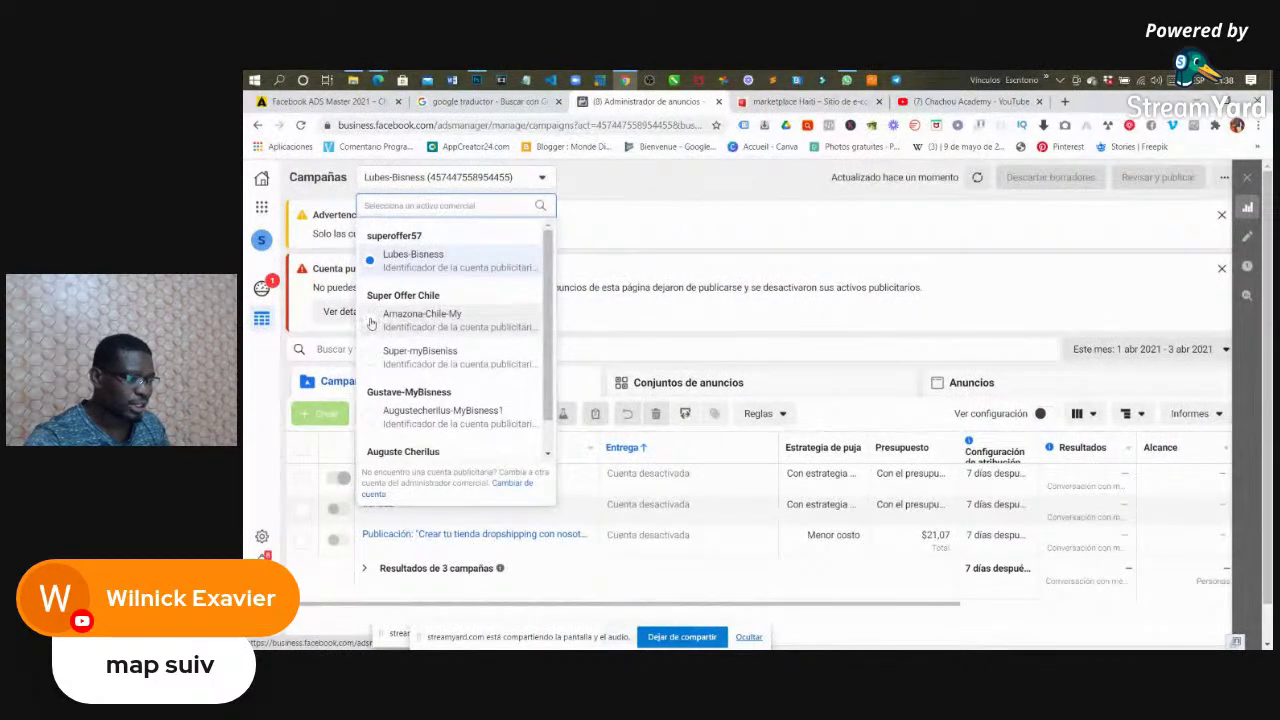
{"action": "left_click", "coordinate": [374, 322]}
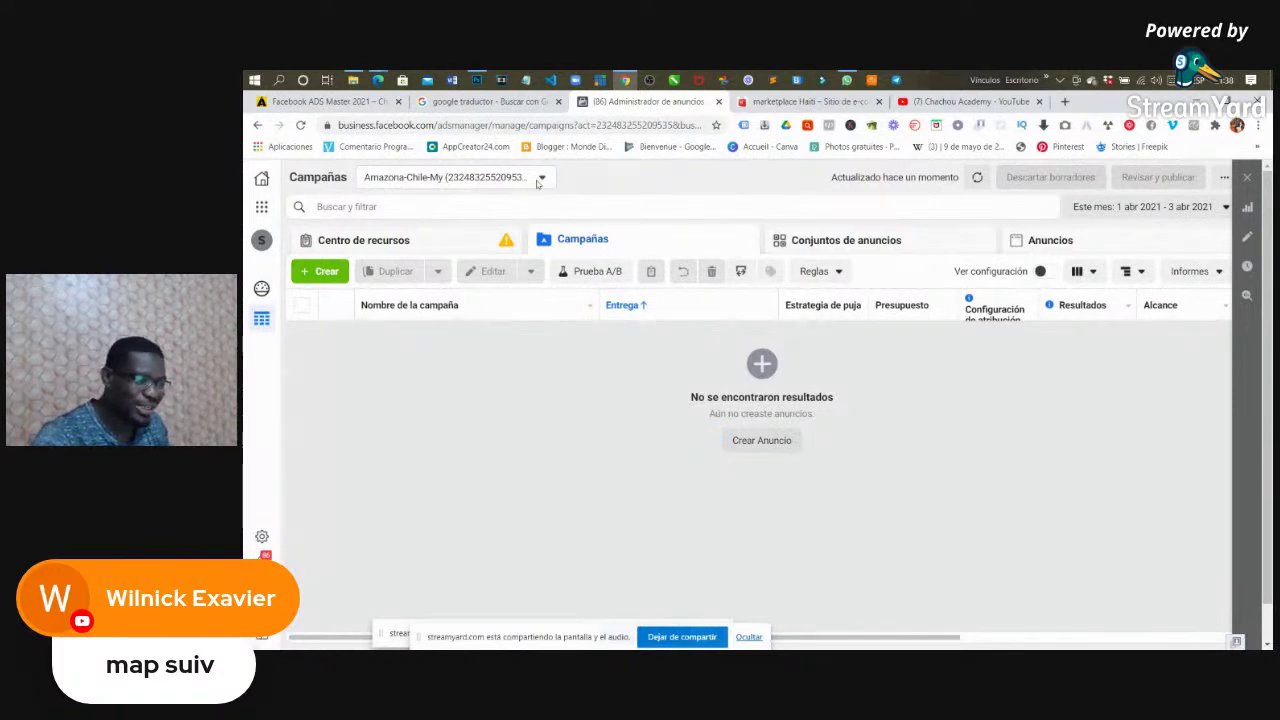
Switch to the Super-myBiseniss ad account and view its campaigns
{"action": "left_click", "coordinate": [540, 178]}
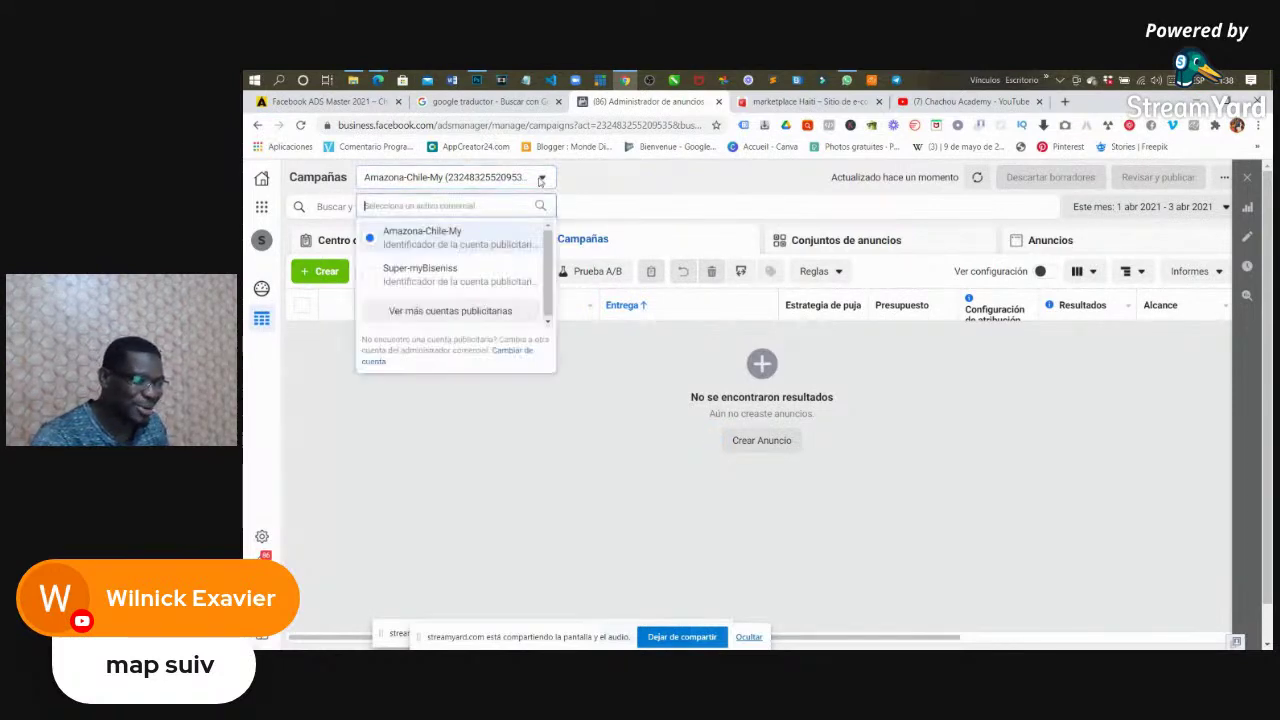
{"action": "left_click", "coordinate": [370, 277]}
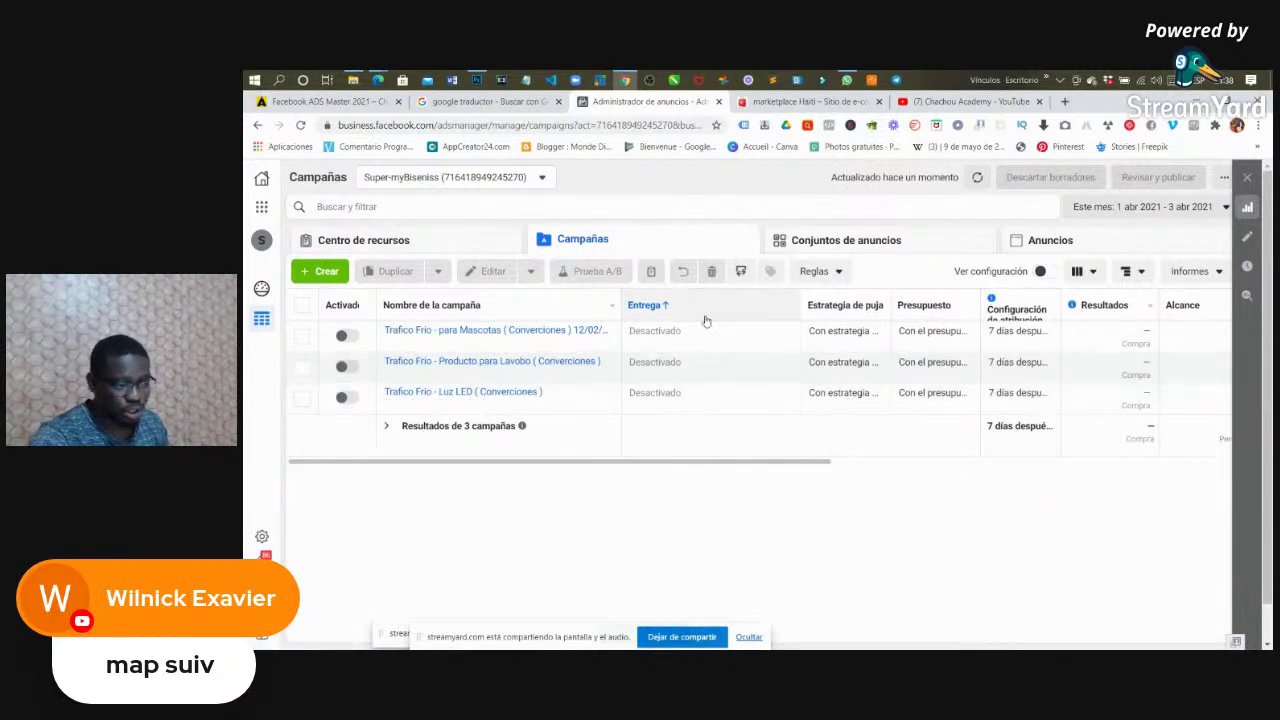
{"action": "left_click_drag", "start_coordinate": [624, 458], "coordinate": [606, 534]}
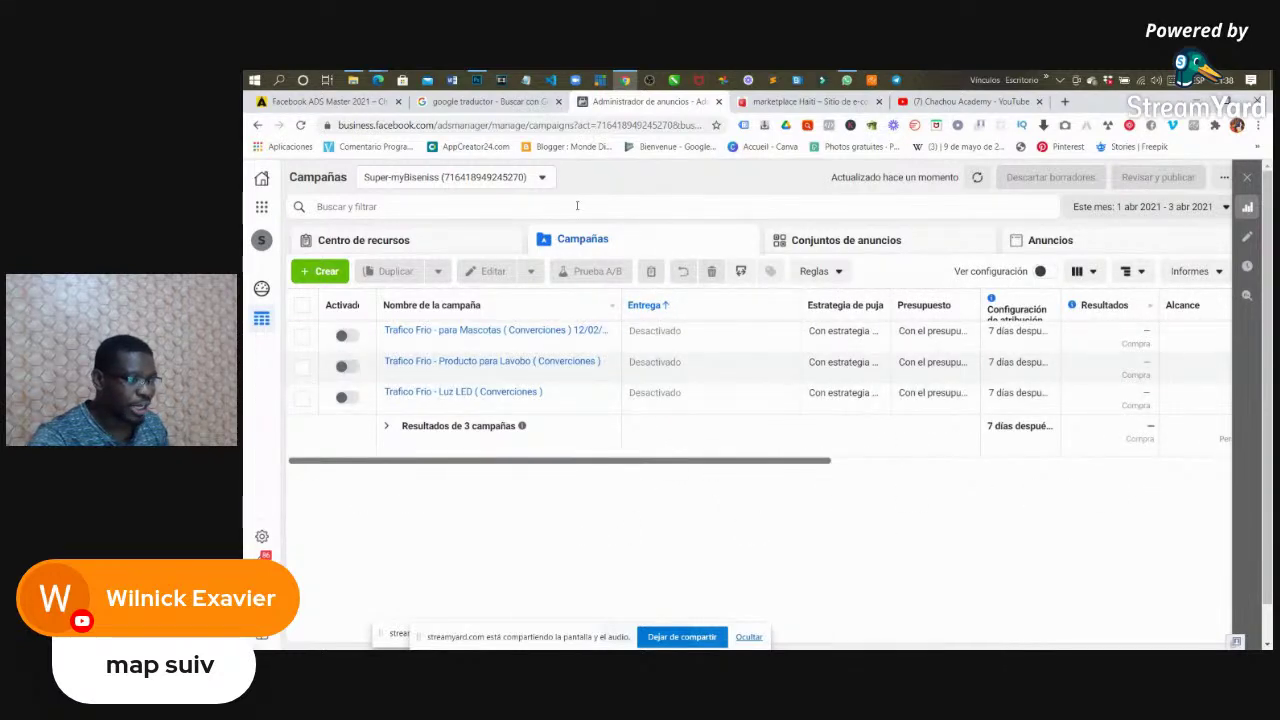
List all the ad accounts and switch to the MyBisness1 account to view its campaigns
{"action": "left_click", "coordinate": [541, 178]}
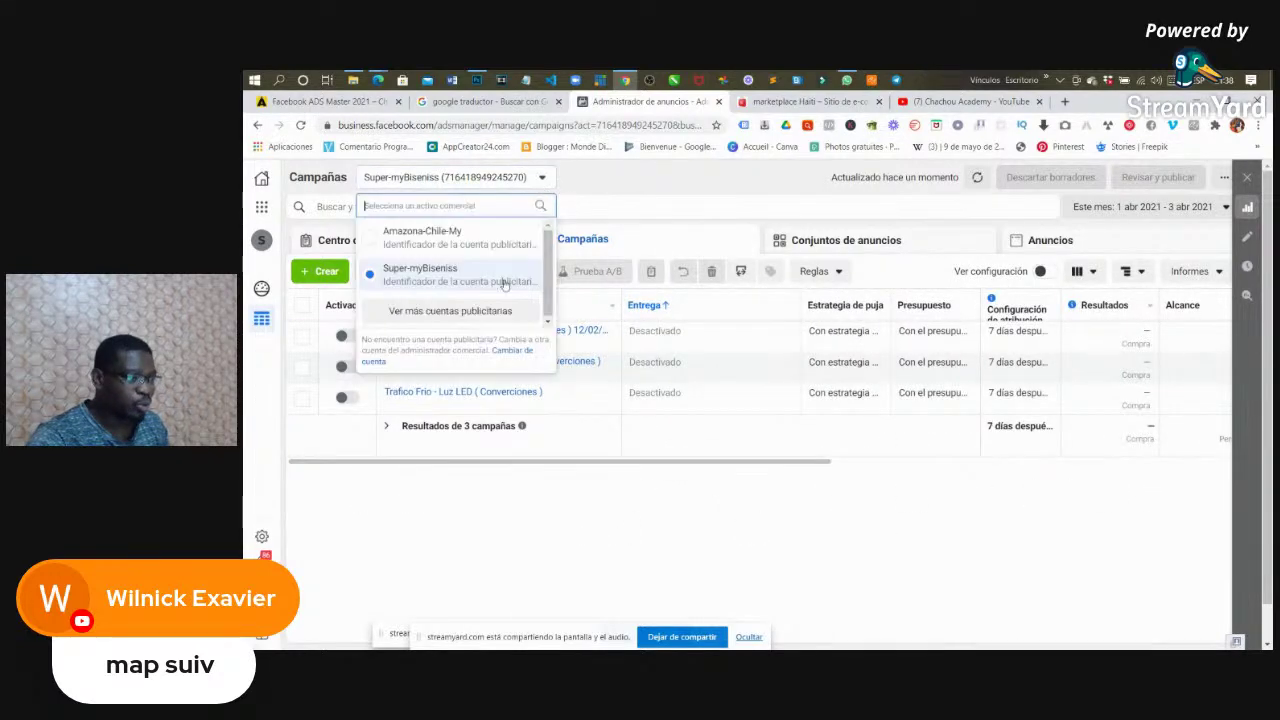
{"action": "left_click", "coordinate": [439, 311]}
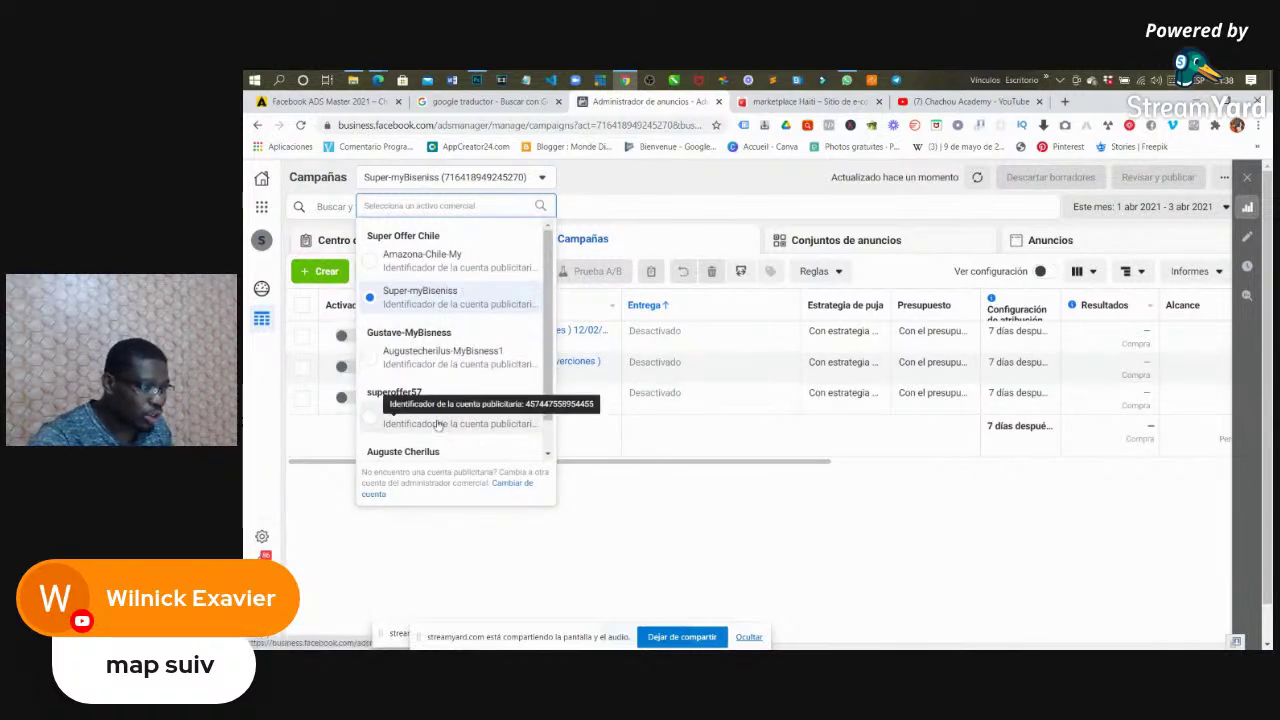
{"action": "left_click", "coordinate": [388, 359]}
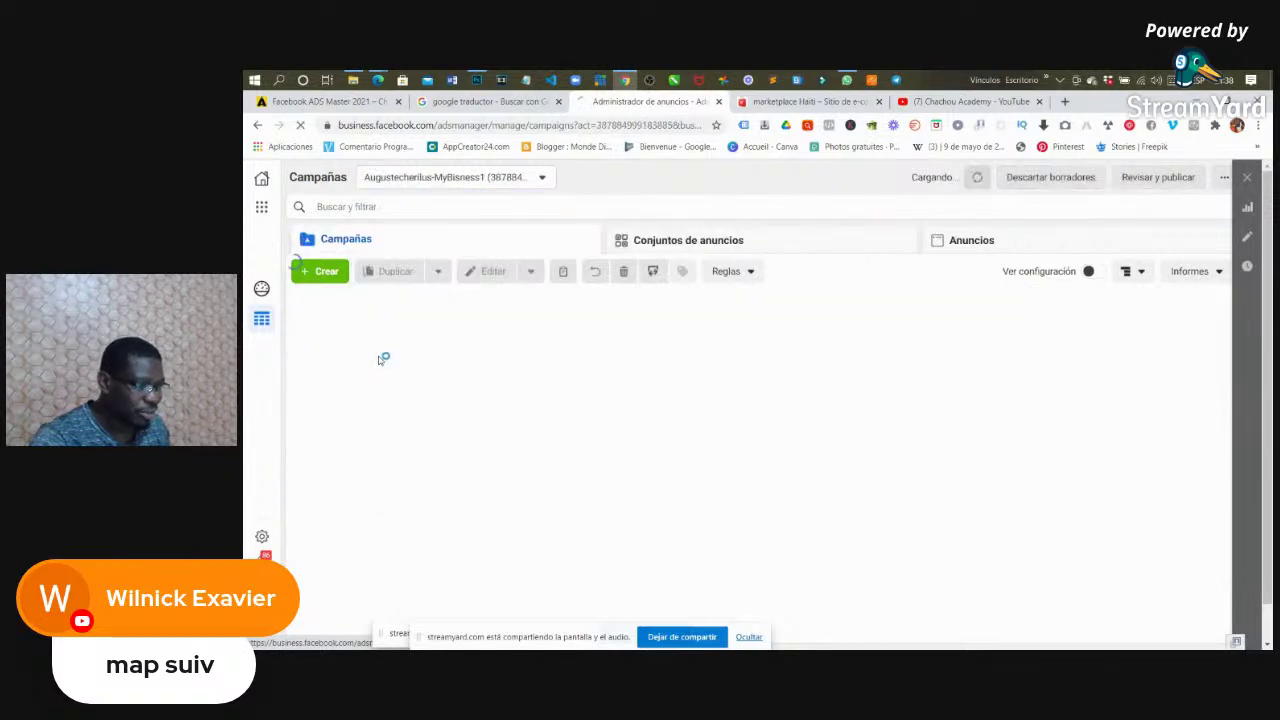
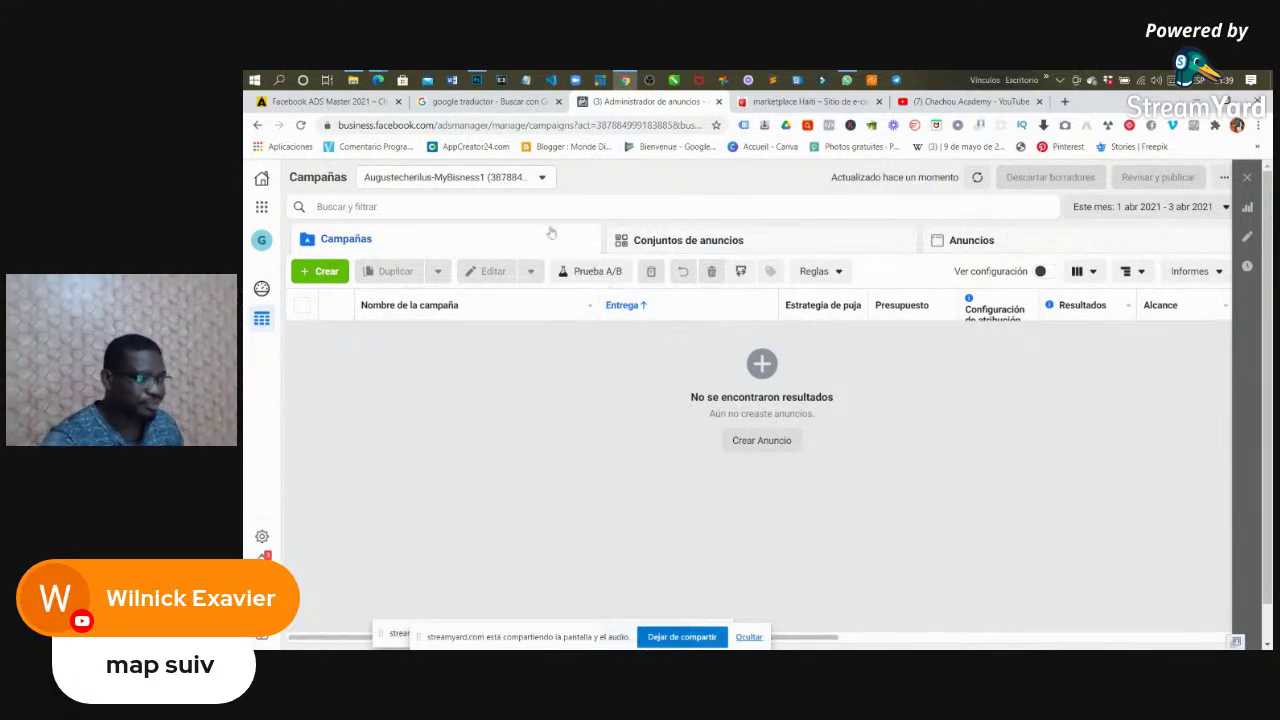
List all the ad accounts again and return to the Lubes-Bisness account under superoffer57
{"action": "left_click", "coordinate": [543, 177]}
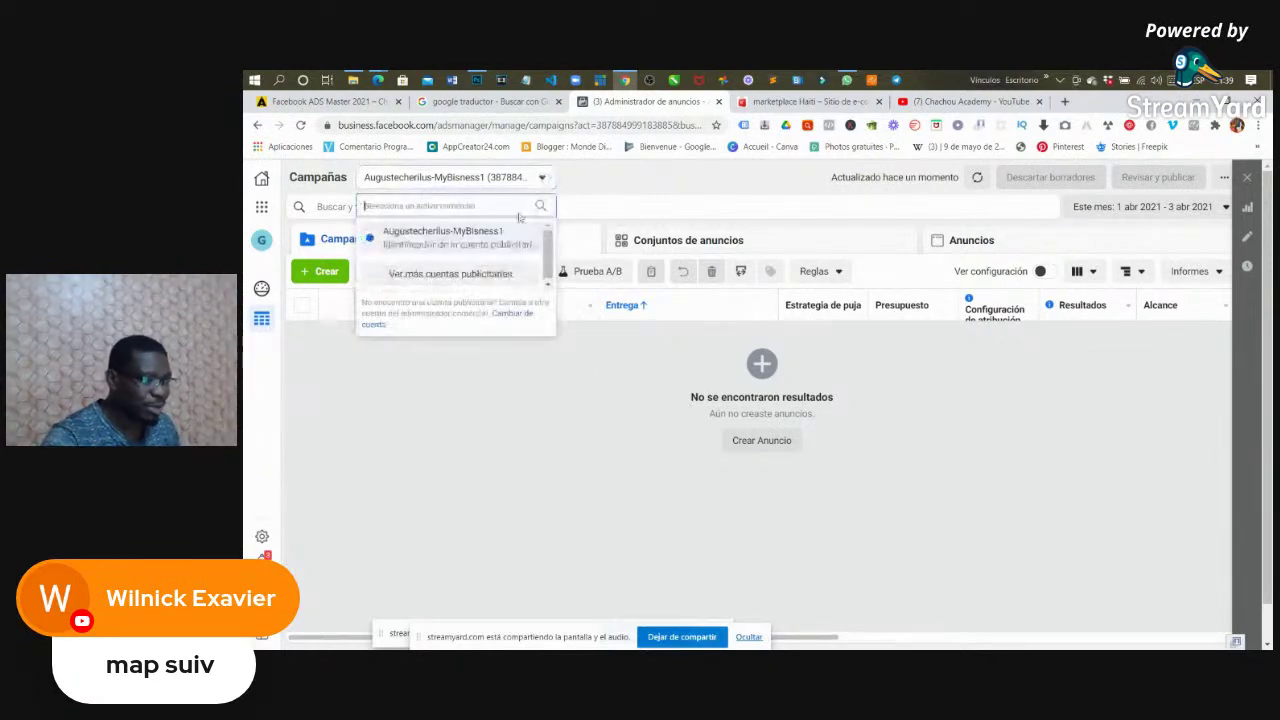
{"action": "left_click", "coordinate": [446, 277]}
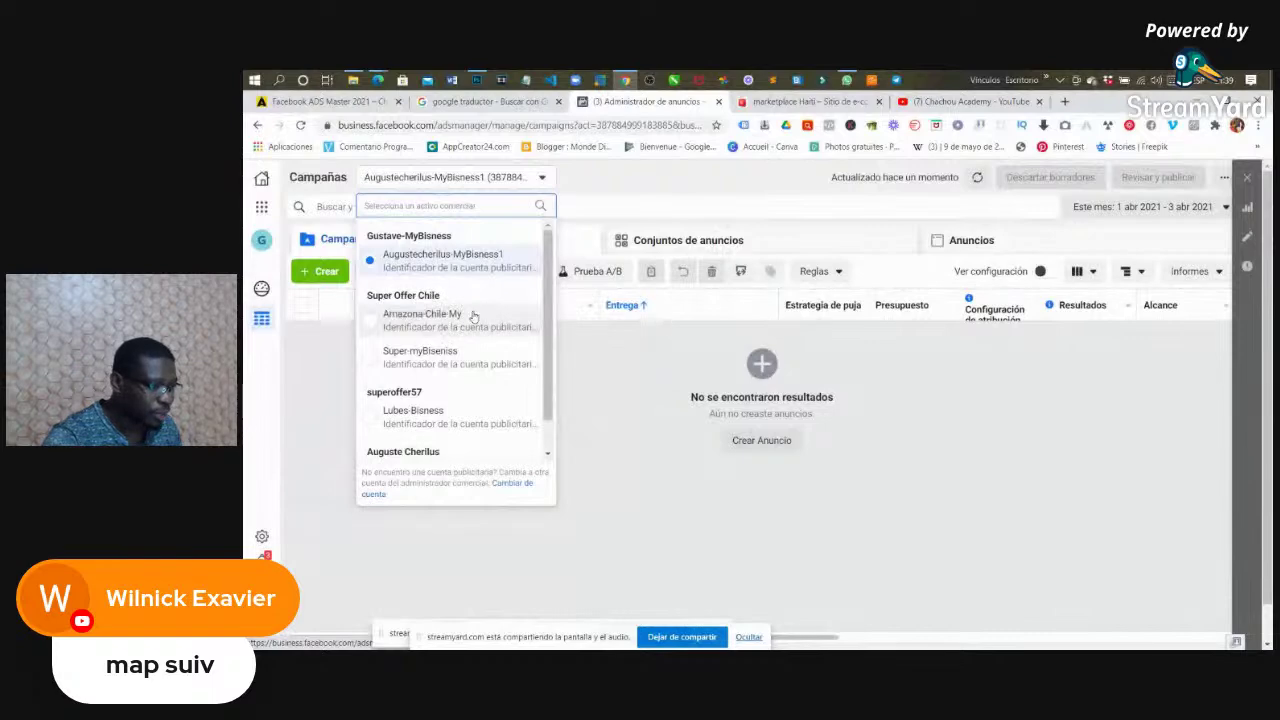
{"action": "left_click", "coordinate": [371, 418]}
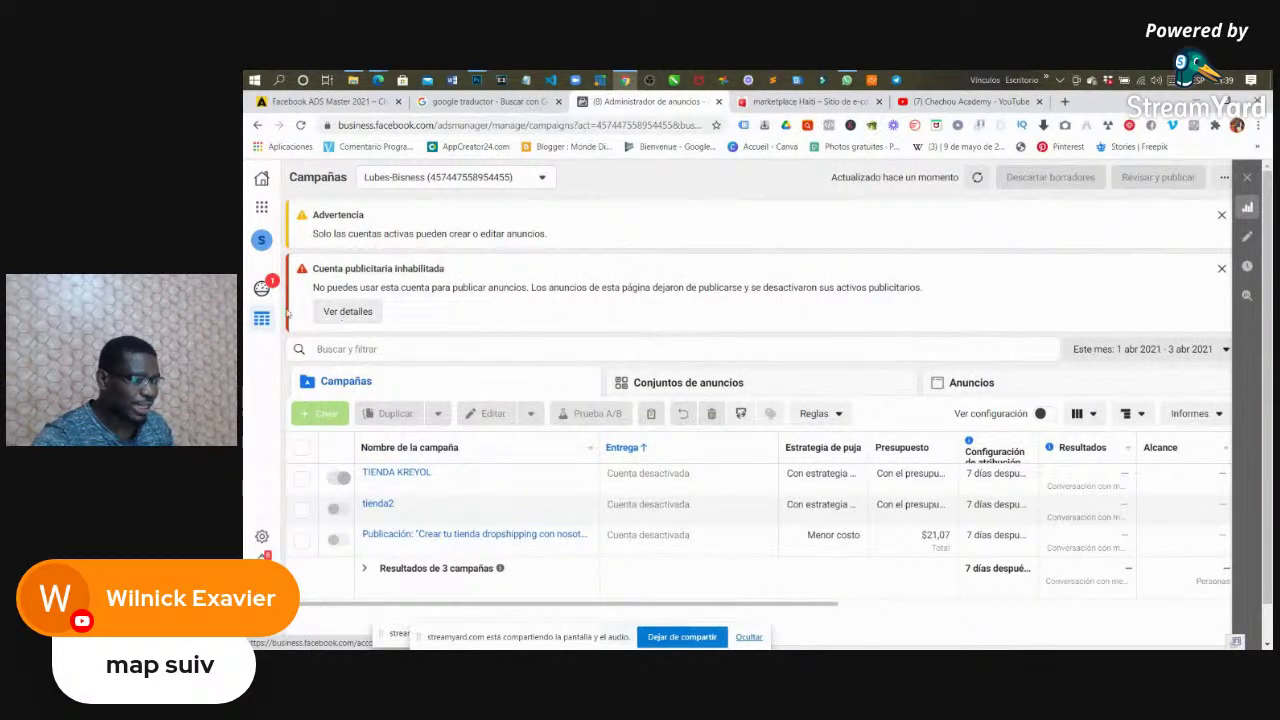
View the details of the disabled Lubes-Bisness account, dismiss the translation offer, and magnify the Ver restricciones option briefly for the viewers
{"action": "left_click", "coordinate": [339, 313]}
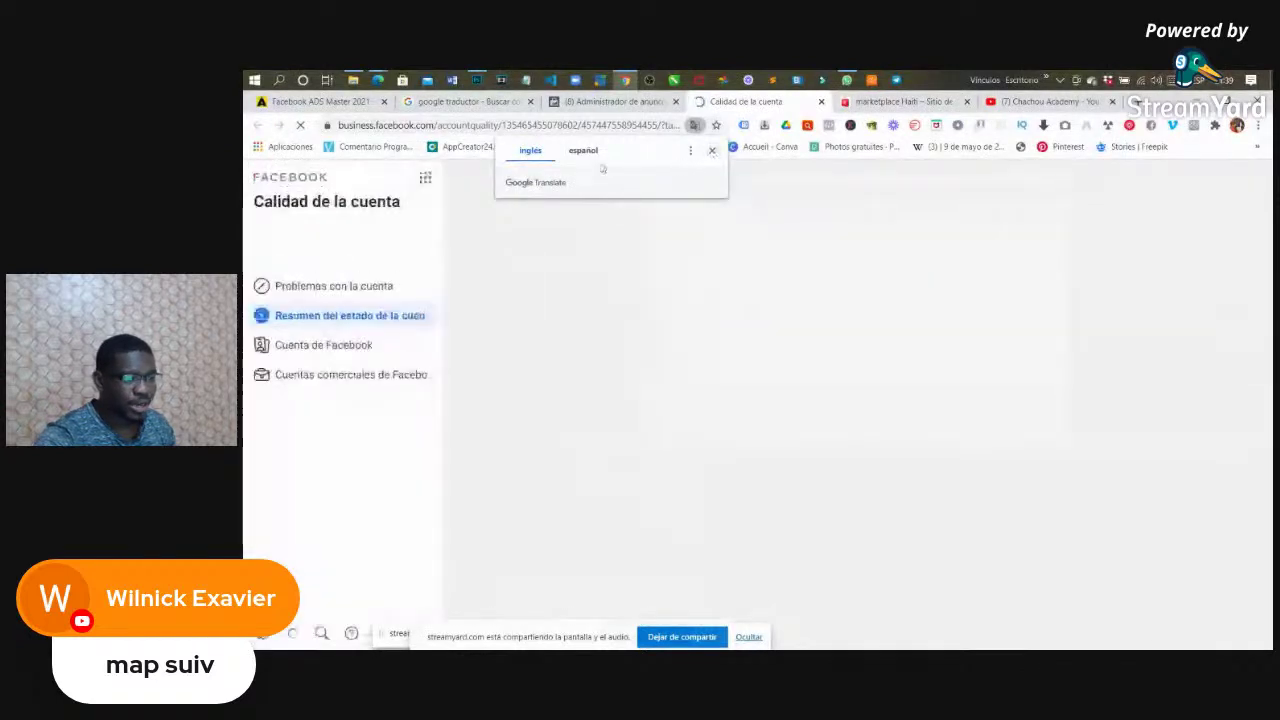
{"action": "left_click", "coordinate": [712, 151]}
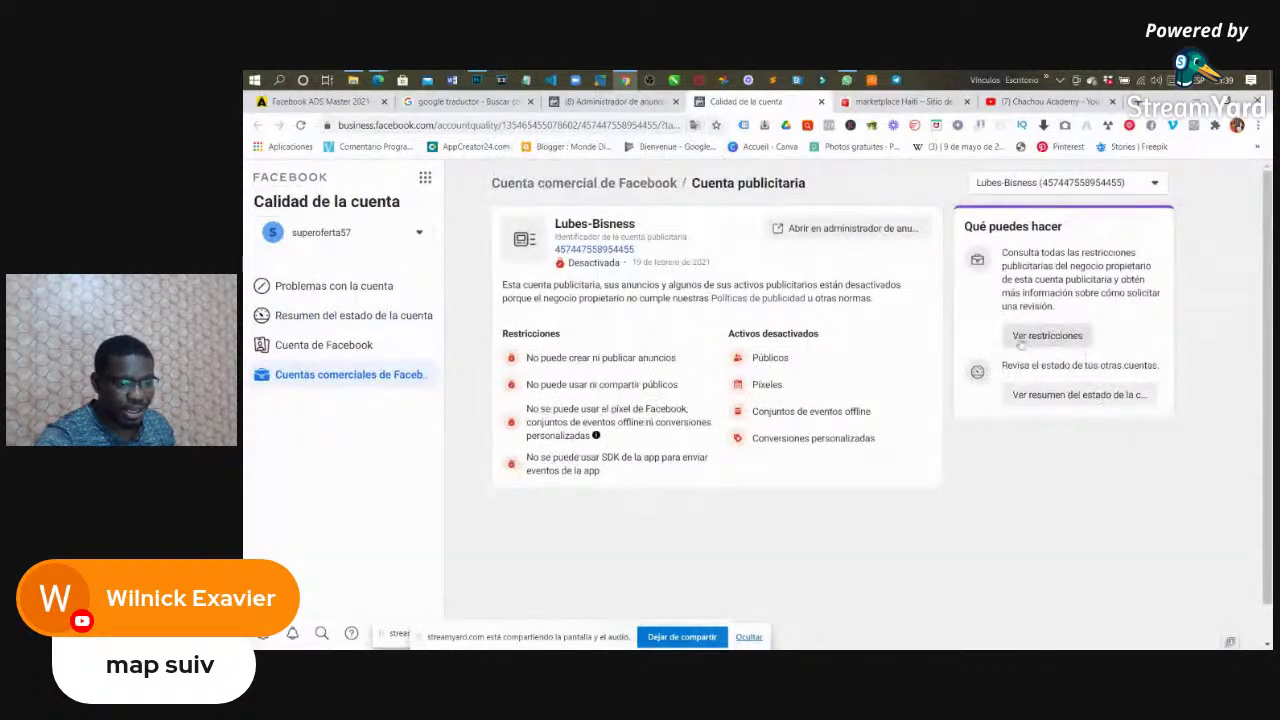
{"action": "scroll", "coordinate": [1040, 338], "scroll_direction": "up", "scroll_amount": 6}
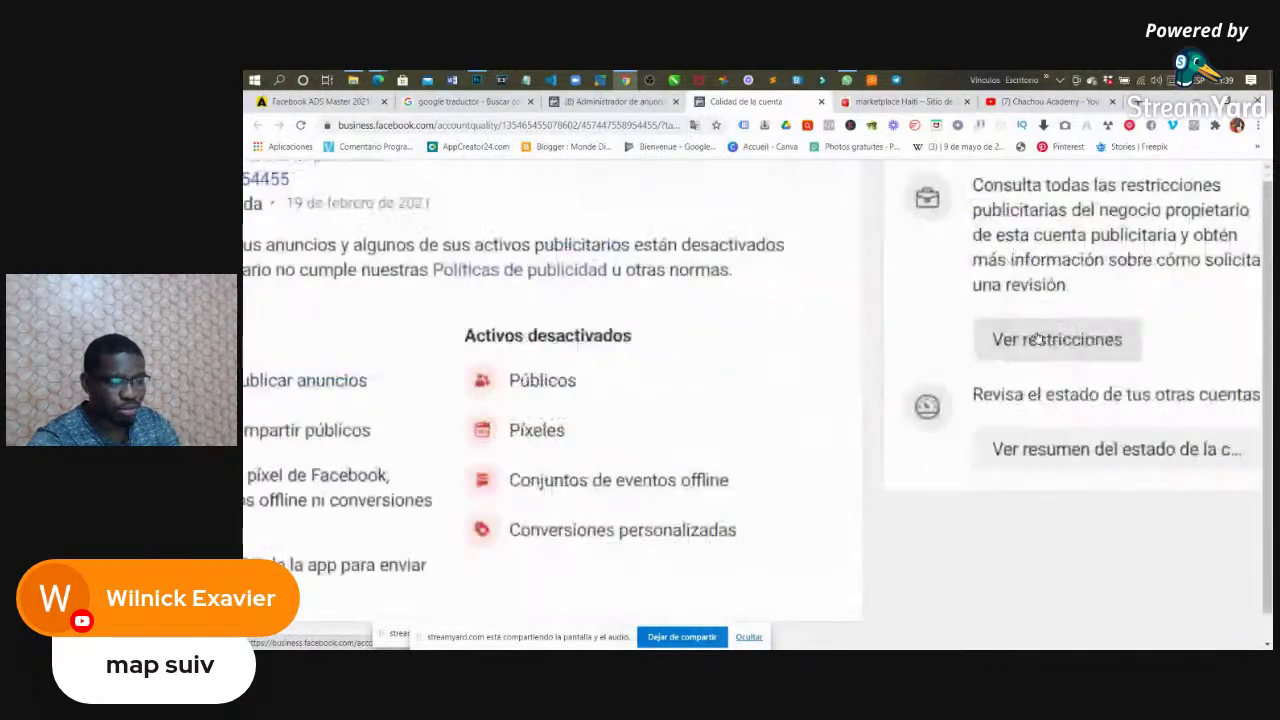
{"action": "scroll", "coordinate": [1040, 338], "scroll_direction": "down", "scroll_amount": 5}
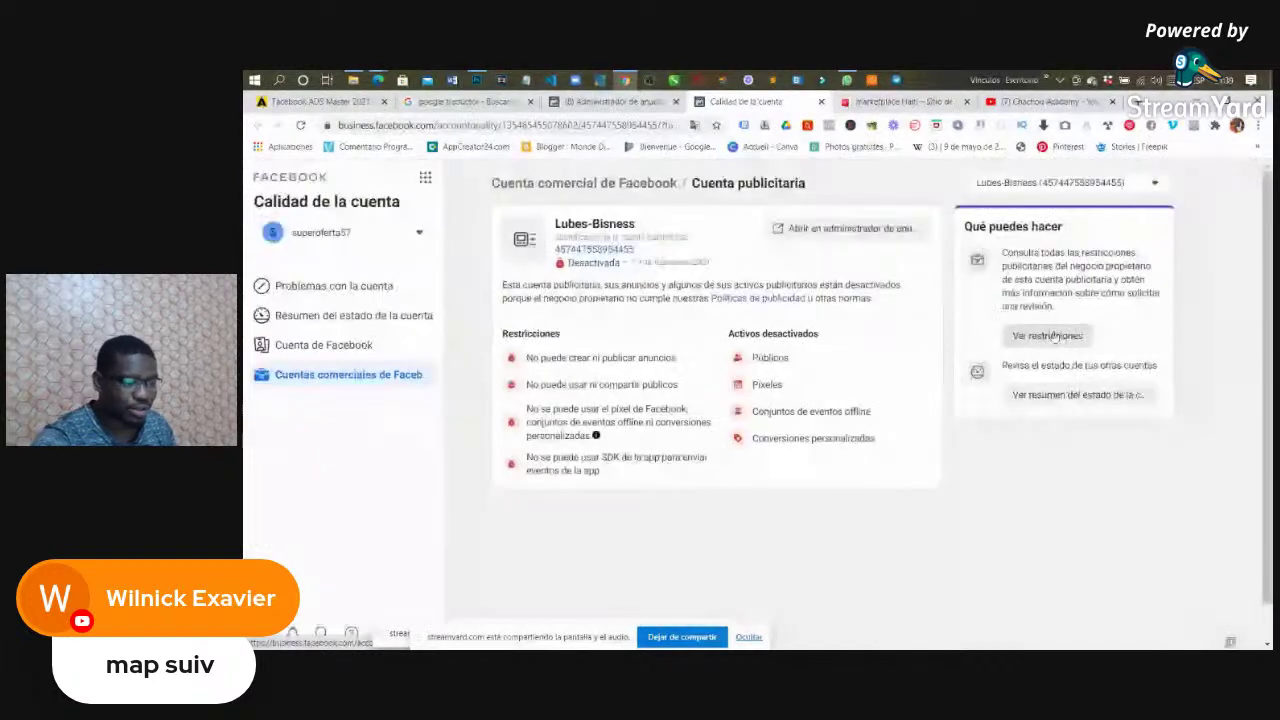
View the restrictions on the superoferta57 business account and magnify the Solicitar revisión option for the viewers
{"action": "left_click", "coordinate": [1050, 335]}
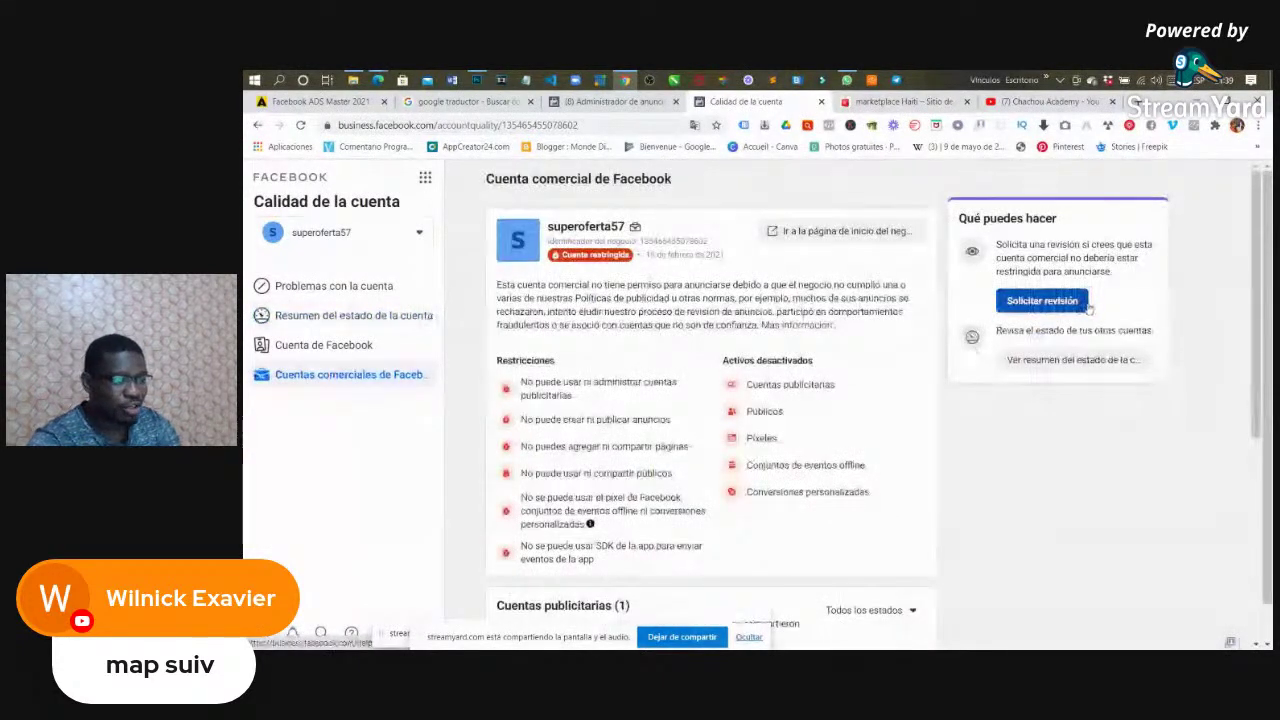
{"action": "scroll", "coordinate": [1088, 308], "scroll_direction": "up", "scroll_amount": 5}
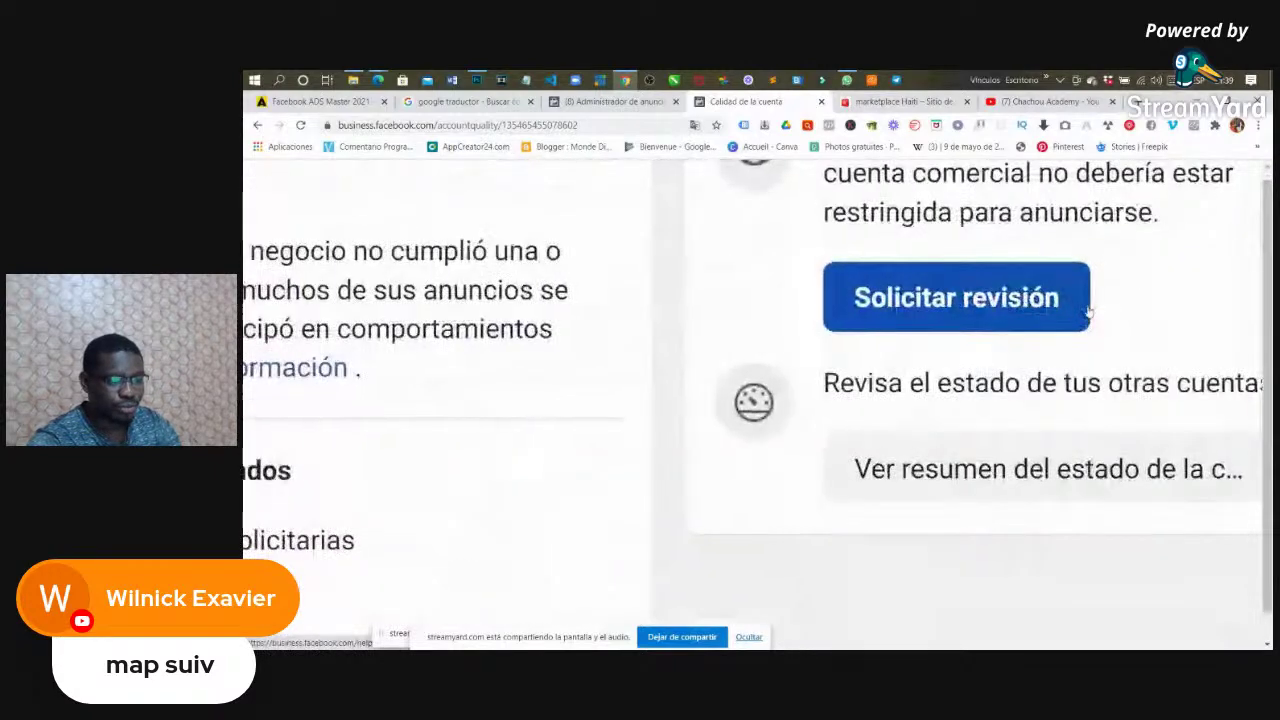
{"action": "scroll", "coordinate": [1088, 312], "scroll_direction": "down", "scroll_amount": 5}
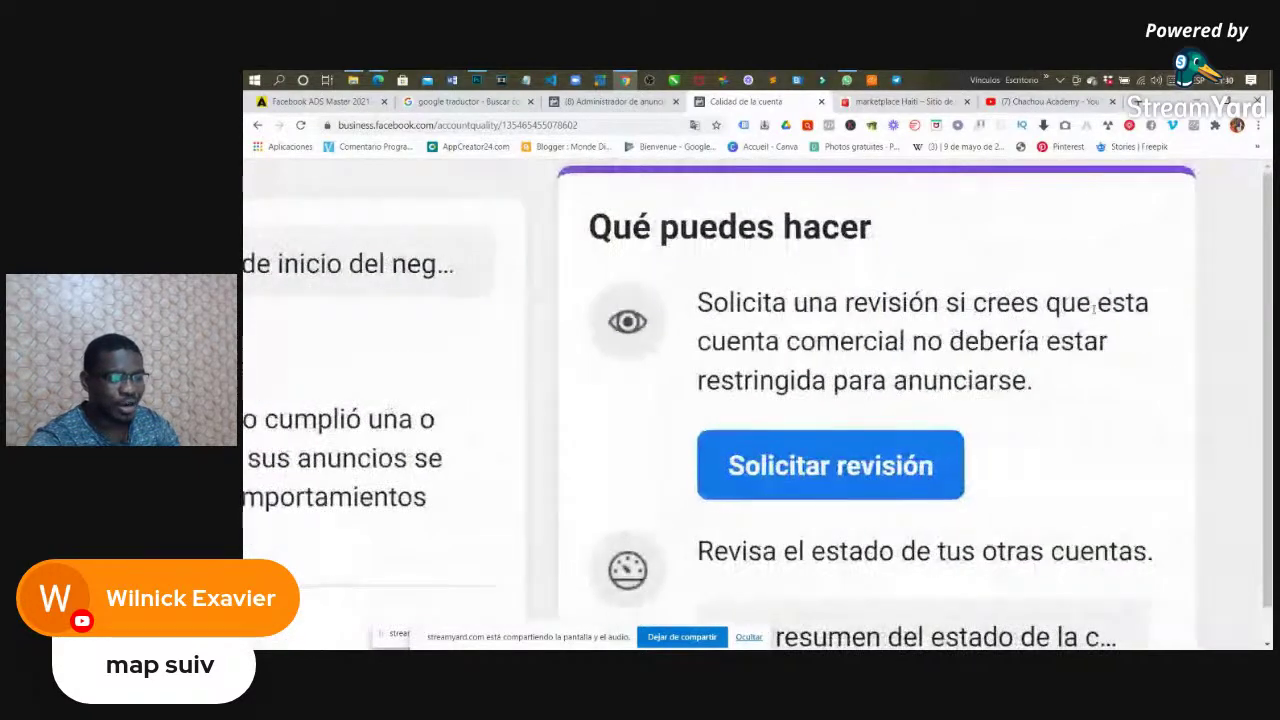
{"action": "scroll", "coordinate": [1047, 322], "scroll_direction": "down", "scroll_amount": 2}
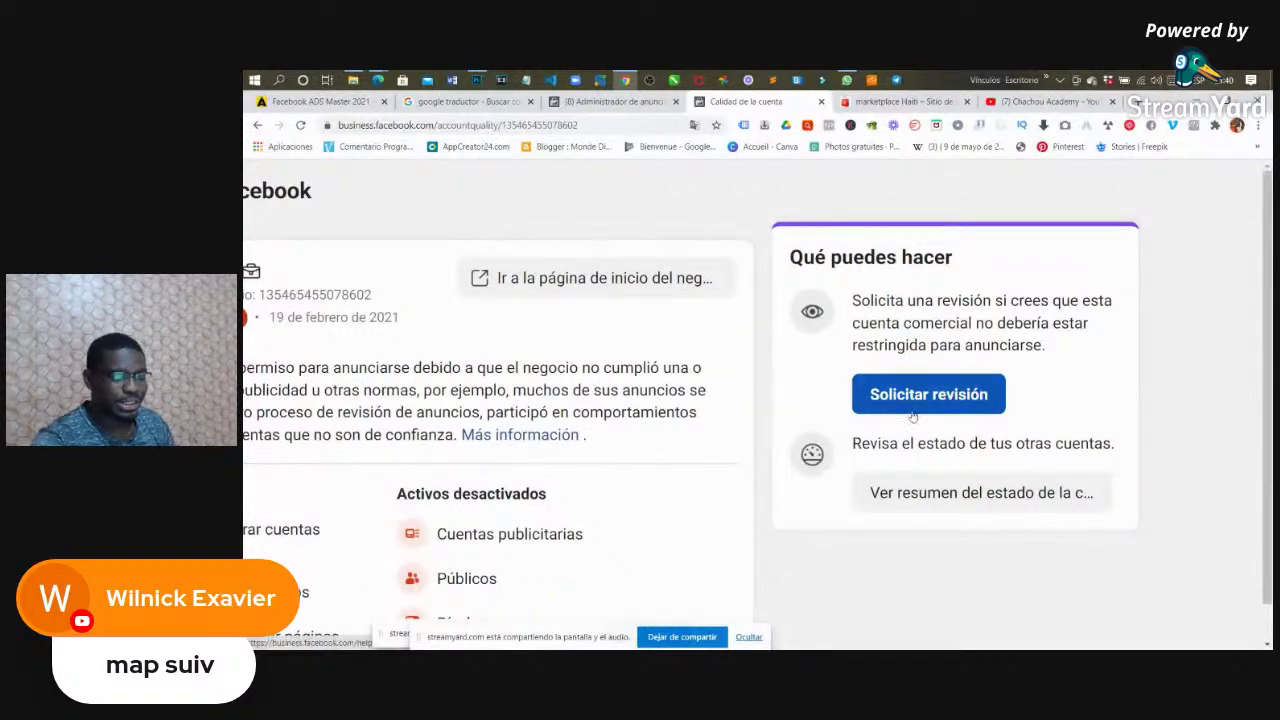
{"action": "scroll", "coordinate": [940, 395], "scroll_direction": "down", "scroll_amount": 3}
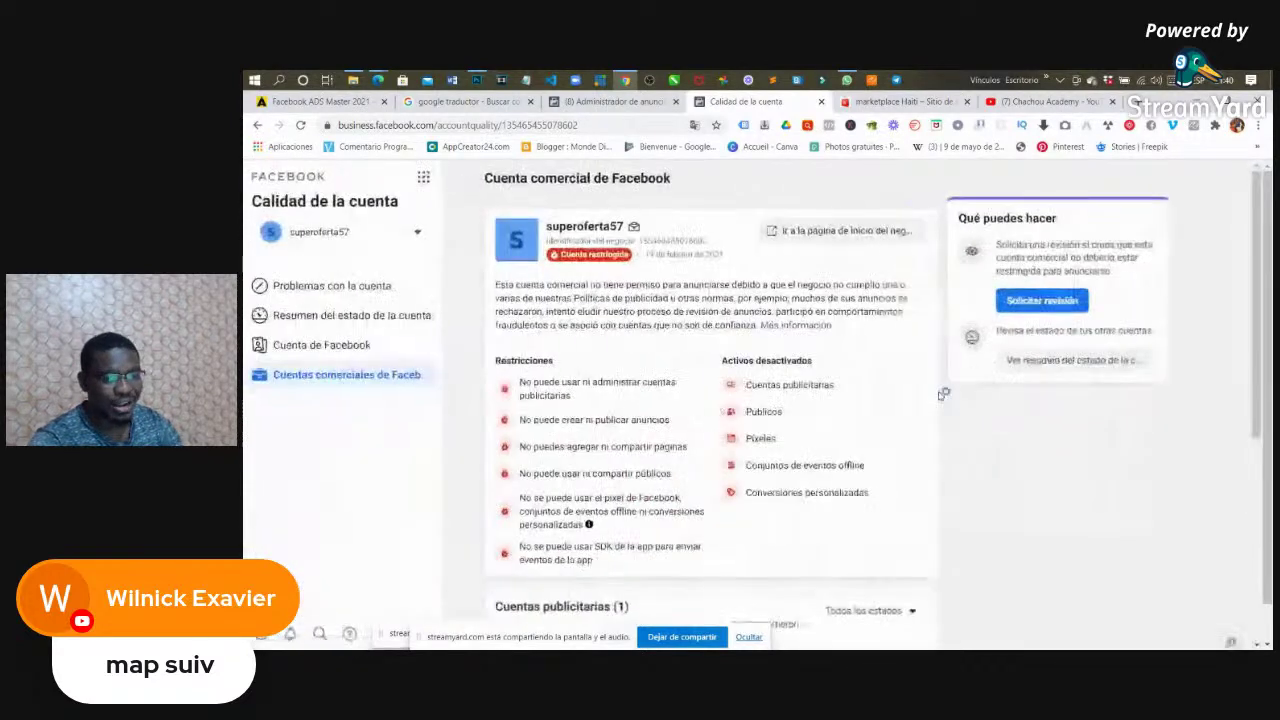
{"action": "scroll", "coordinate": [946, 394], "scroll_direction": "up", "scroll_amount": 4}
{"action": "scroll", "coordinate": [946, 394], "scroll_direction": "down", "scroll_amount": 4}
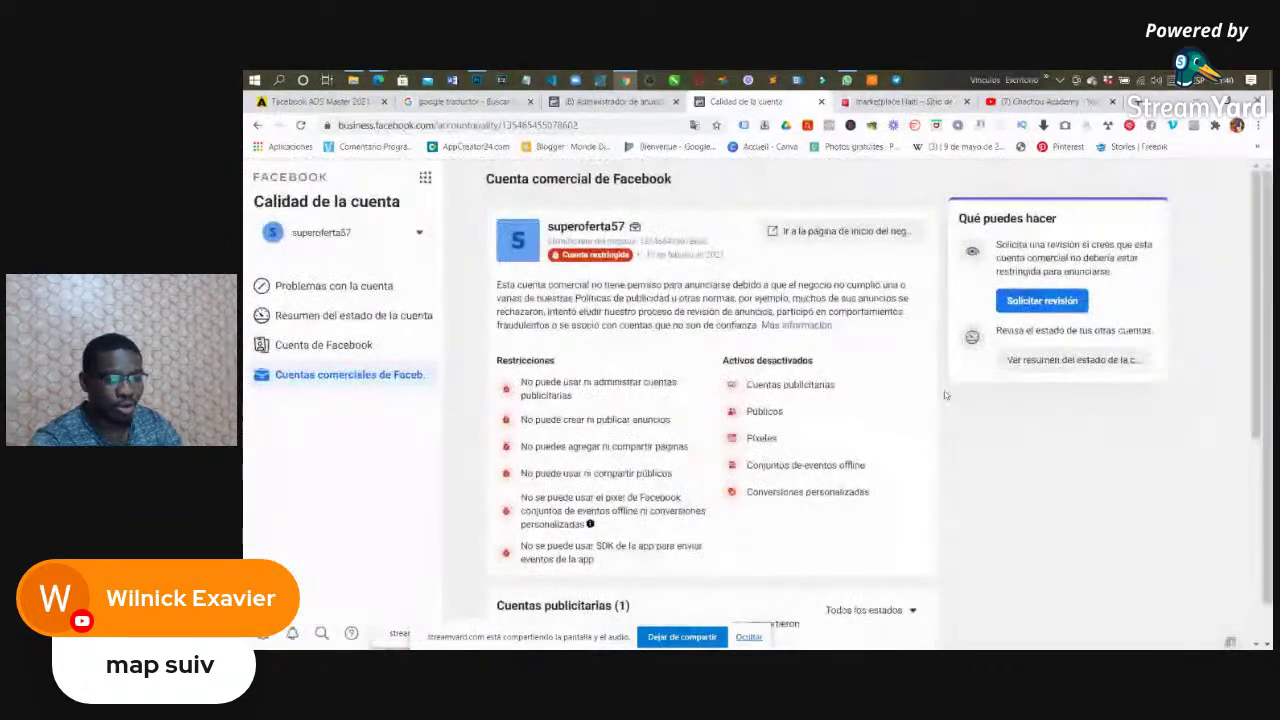
{"action": "scroll", "coordinate": [1061, 378], "scroll_direction": "up", "scroll_amount": 2}
{"action": "scroll", "coordinate": [1061, 378], "scroll_direction": "down", "scroll_amount": 2}
{"action": "scroll", "coordinate": [1088, 365], "scroll_direction": "up", "scroll_amount": 3}
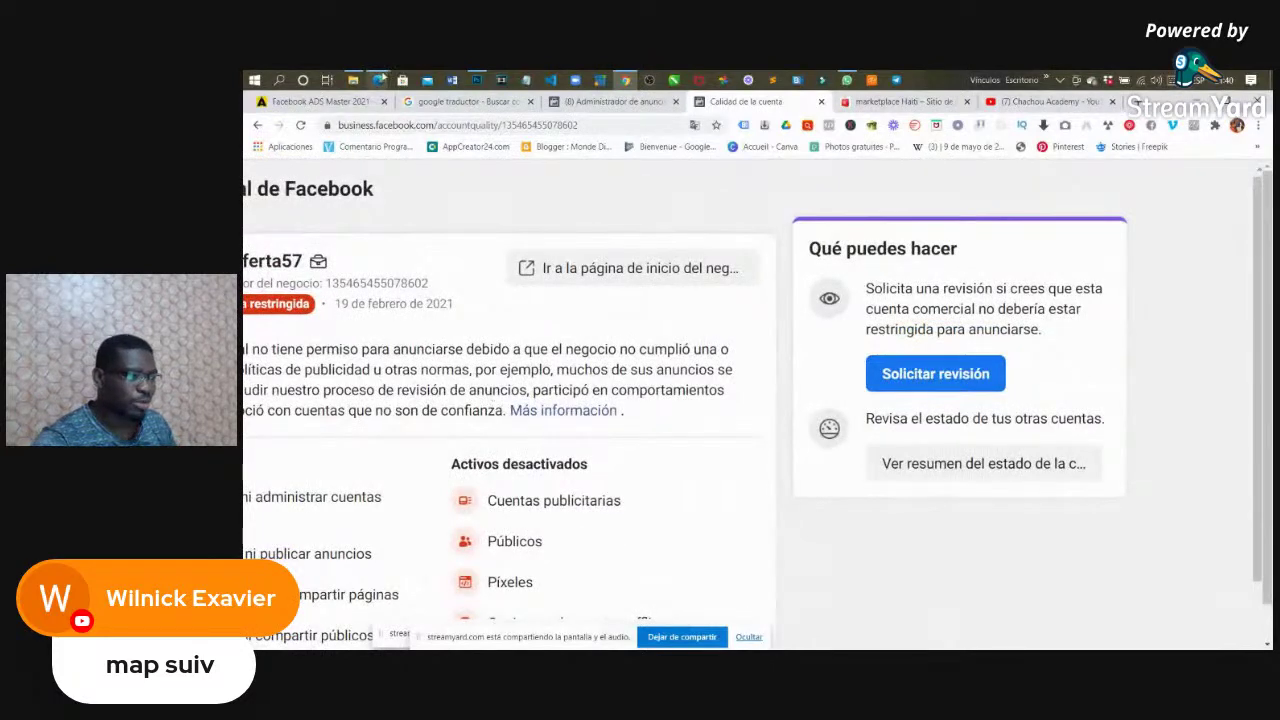
Switch to the StreamYard studio in Edge and show the viewer's comment about Facebook paying people for content on the broadcast
{"action": "mouse_move", "coordinate": [378, 80]}
{"action": "left_click", "coordinate": [340, 135]}
{"action": "left_click", "coordinate": [474, 103]}
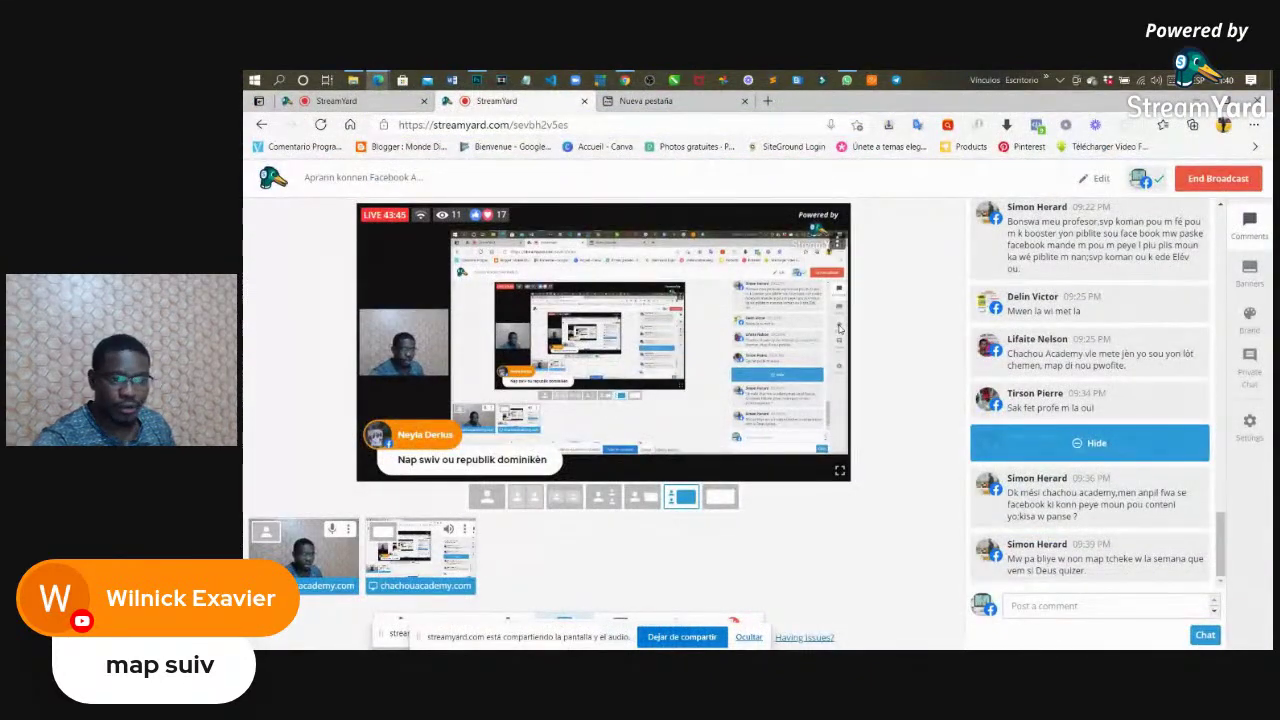
{"action": "left_click", "coordinate": [1045, 488]}
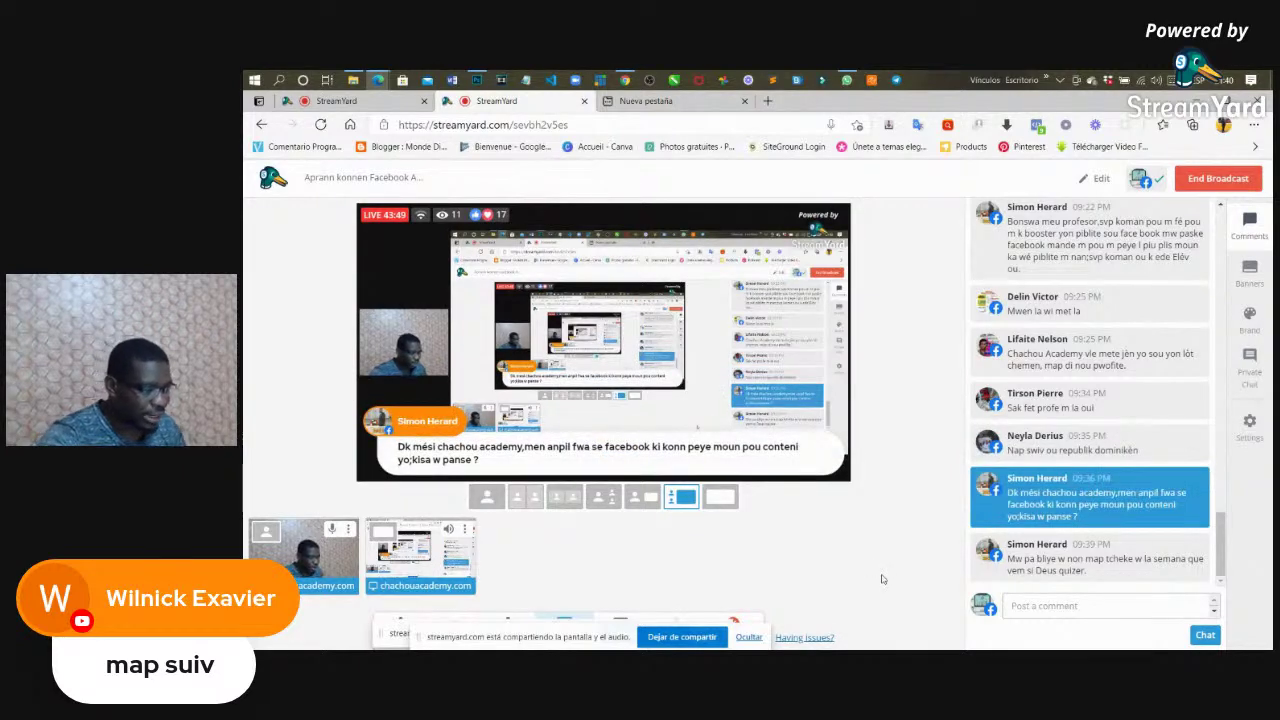